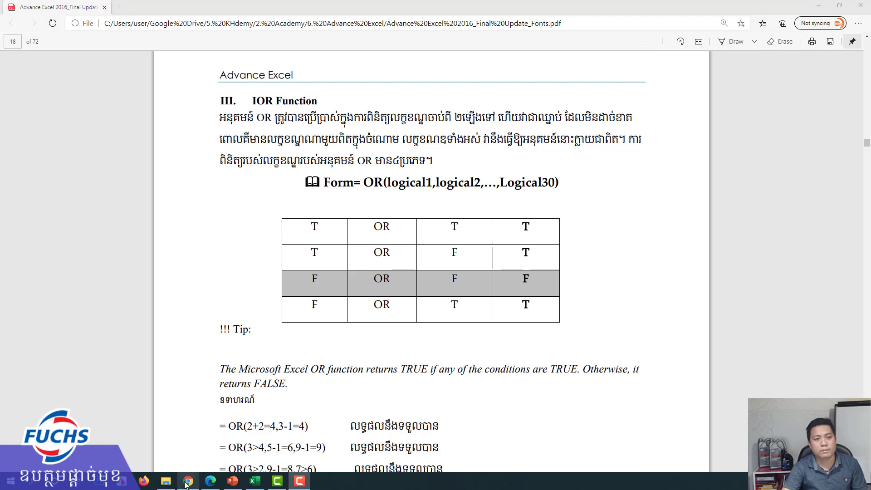
Step: Bring the Advance Excel lesson slideshow to full screen and advance it past the last slide
{"action": "left_click", "coordinate": [198, 486]}
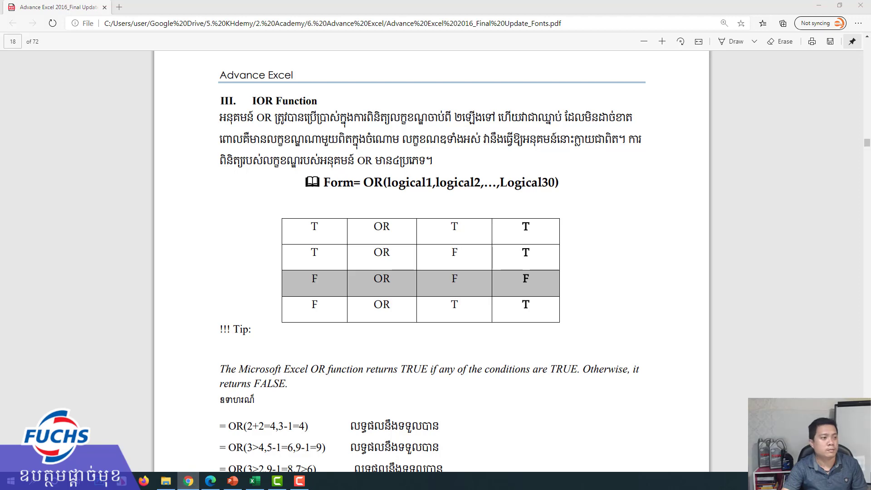
{"action": "left_click", "coordinate": [233, 482]}
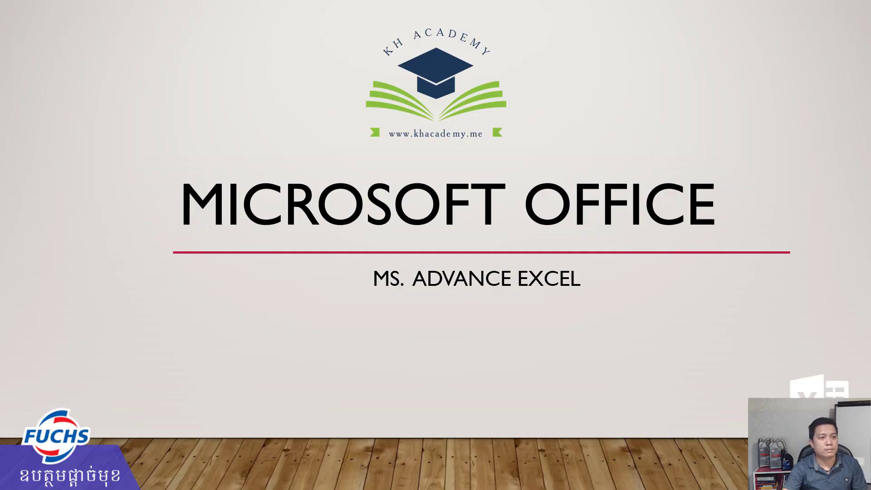
{"action": "key", "text": "alt+Tab"}
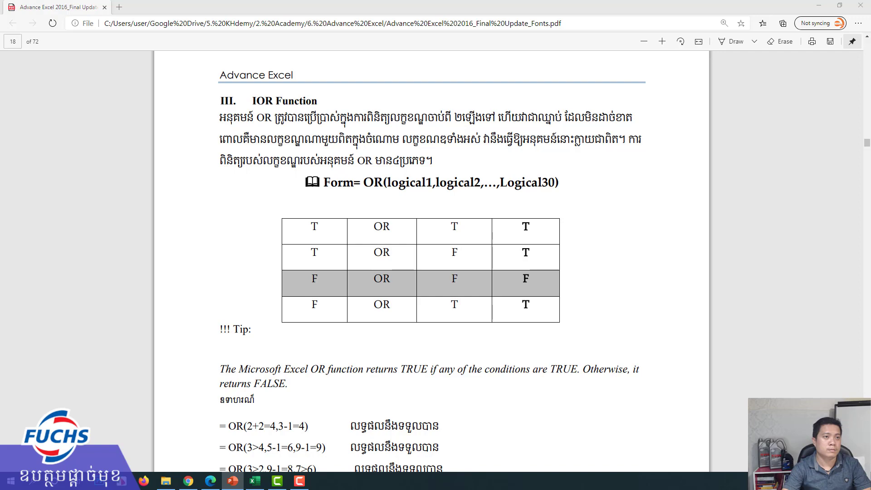
{"action": "key", "text": "alt+Tab"}
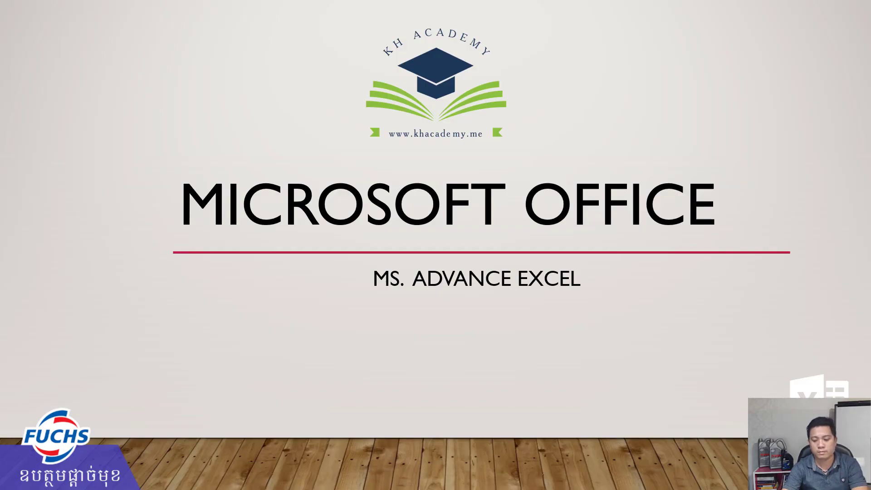
{"action": "key", "text": "Right"}
{"action": "key", "text": "Right"}
{"action": "key", "text": "Right"}
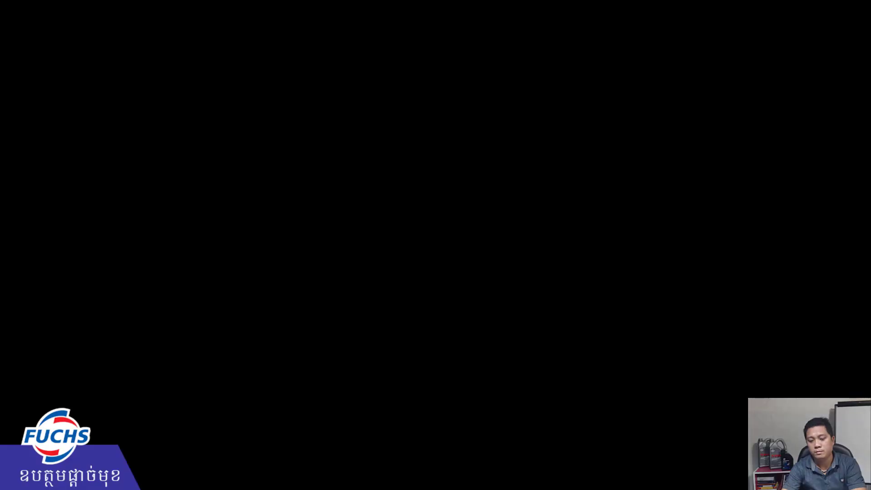
Step: Step back to the Lesson 2 Functions AND & OR slide
{"action": "key", "text": "Left"}
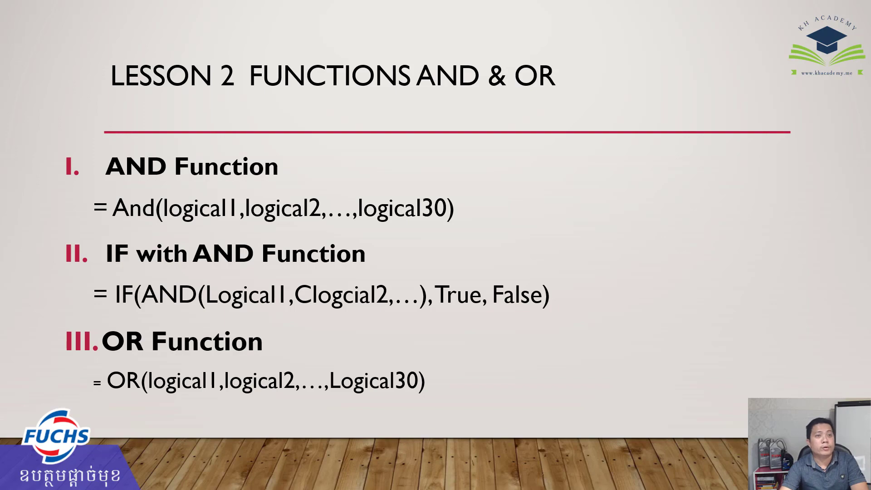
{"action": "key", "text": "alt+Tab"}
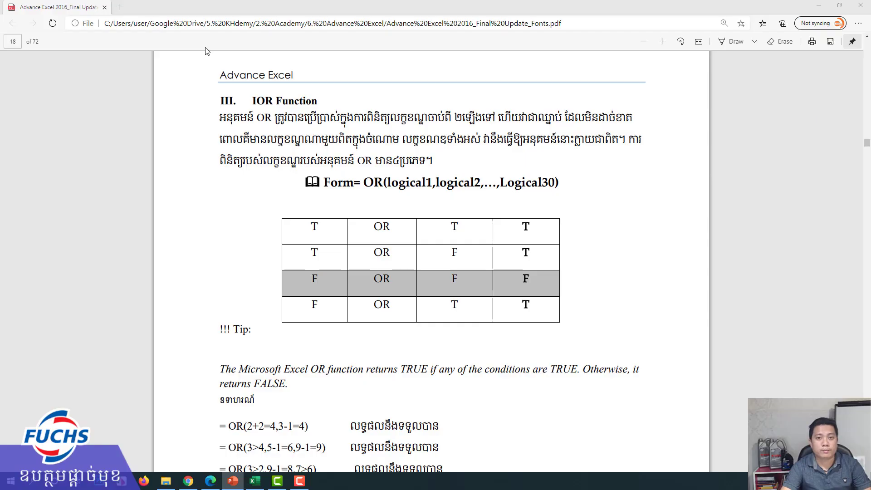
{"action": "left_click", "coordinate": [188, 481]}
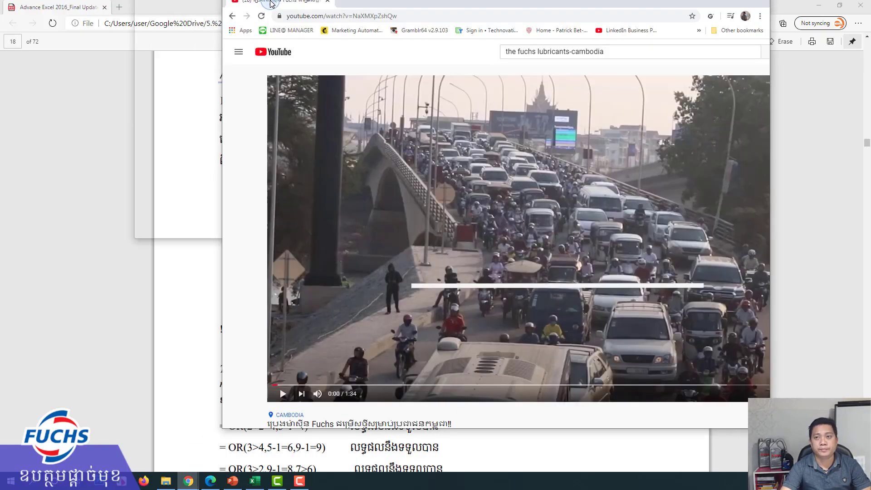
{"action": "left_click", "coordinate": [611, 401]}
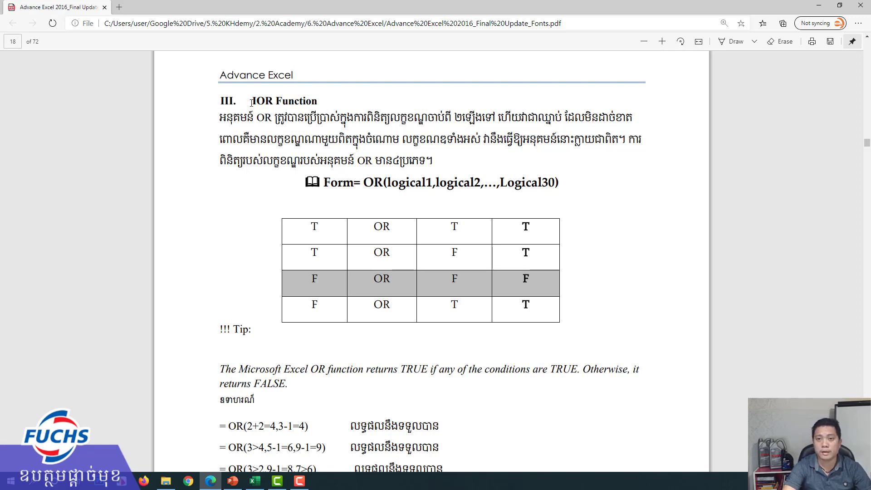
{"action": "left_click_drag", "start_coordinate": [252, 102], "coordinate": [288, 101]}
{"action": "scroll", "coordinate": [292, 121], "scroll_direction": "up", "scroll_amount": 3}
{"action": "scroll", "coordinate": [291, 121], "scroll_direction": "up", "scroll_amount": 9}
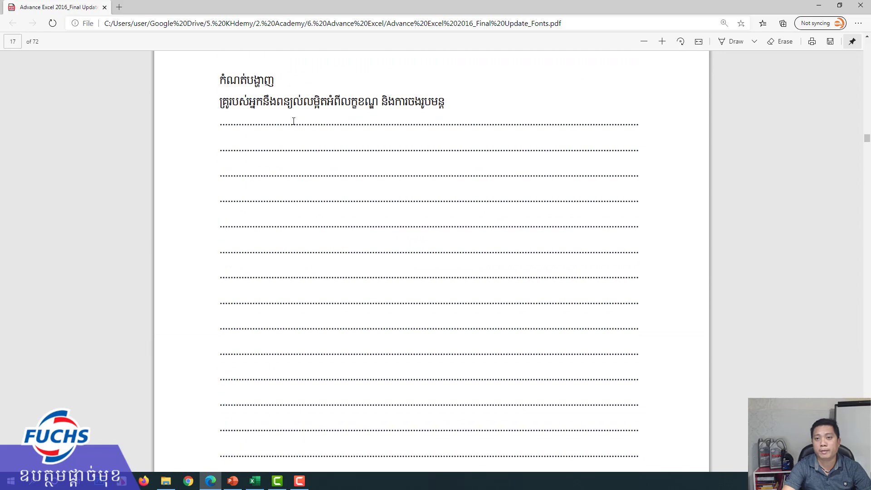
{"action": "scroll", "coordinate": [294, 121], "scroll_direction": "up", "scroll_amount": 3}
{"action": "scroll", "coordinate": [294, 121], "scroll_direction": "up", "scroll_amount": 2}
{"action": "scroll", "coordinate": [249, 231], "scroll_direction": "down", "scroll_amount": 5}
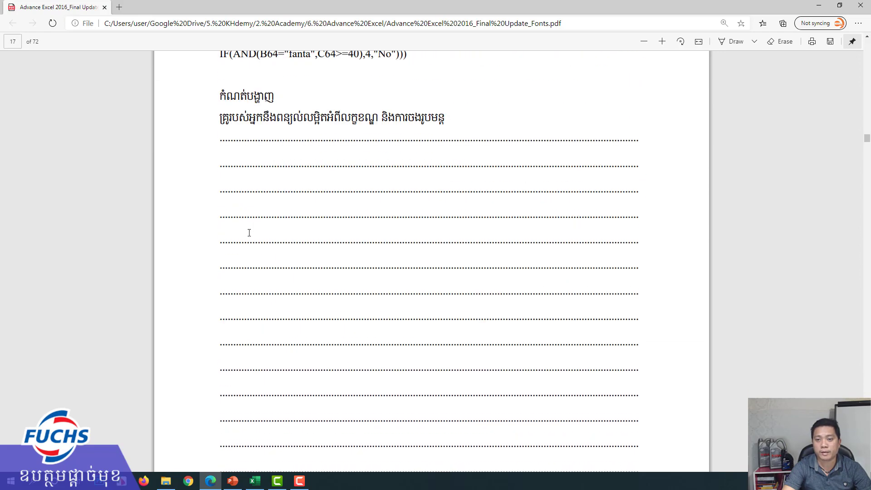
{"action": "scroll", "coordinate": [249, 231], "scroll_direction": "down", "scroll_amount": 5}
{"action": "scroll", "coordinate": [250, 231], "scroll_direction": "down", "scroll_amount": 6}
{"action": "left_click", "coordinate": [259, 233]}
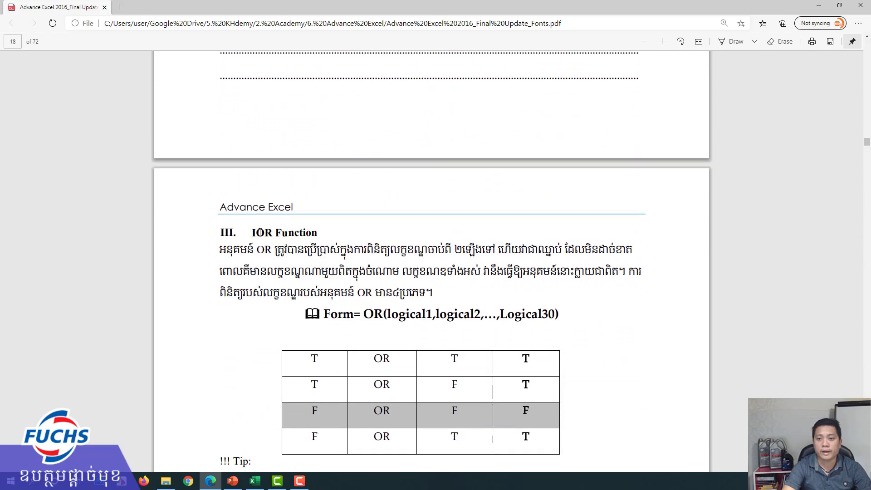
{"action": "left_click_drag", "start_coordinate": [255, 233], "coordinate": [287, 233]}
{"action": "left_click", "coordinate": [282, 233]}
{"action": "scroll", "coordinate": [287, 233], "scroll_direction": "down", "scroll_amount": 5}
{"action": "scroll", "coordinate": [287, 233], "scroll_direction": "up", "scroll_amount": 3}
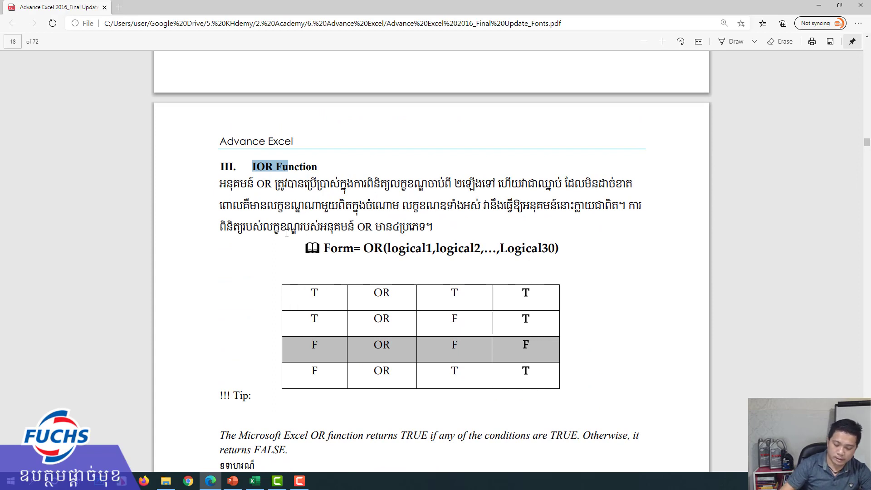
{"action": "left_click", "coordinate": [259, 169]}
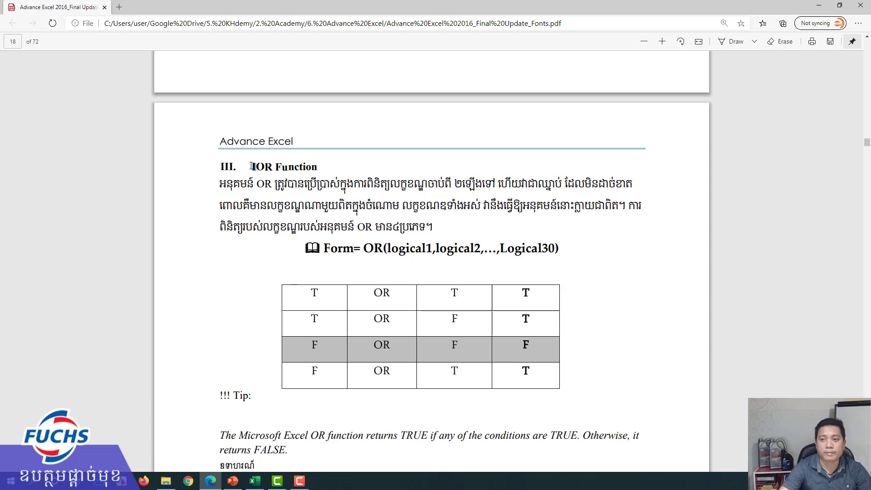
{"action": "left_click_drag", "start_coordinate": [456, 177], "coordinate": [517, 180]}
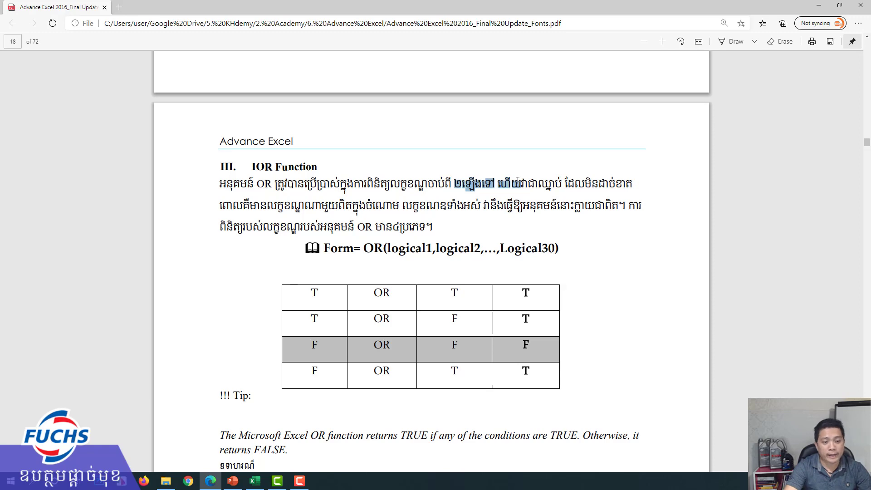
{"action": "left_click", "coordinate": [473, 185]}
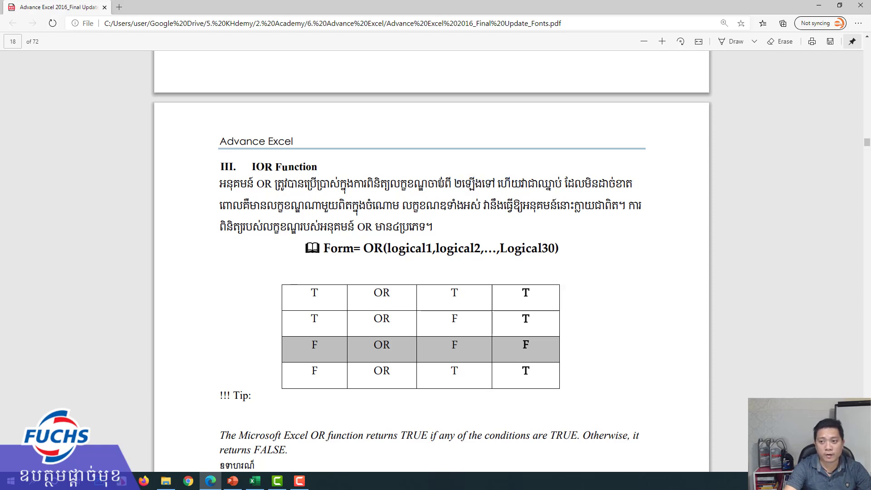
{"action": "left_click_drag", "start_coordinate": [437, 184], "coordinate": [521, 184]}
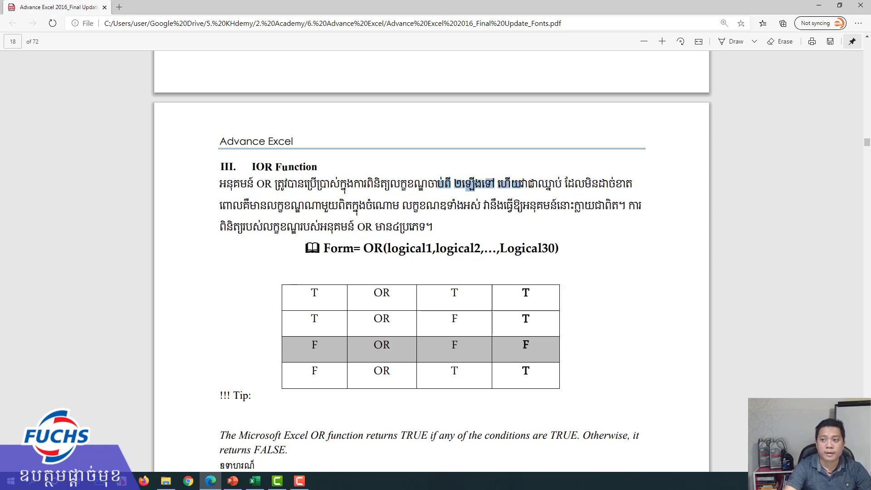
{"action": "left_click", "coordinate": [563, 184]}
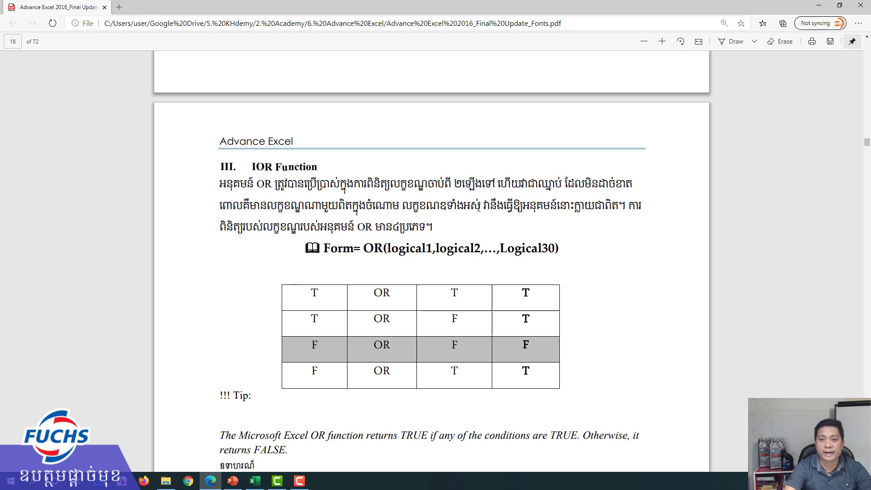
{"action": "left_click_drag", "start_coordinate": [268, 207], "coordinate": [366, 206]}
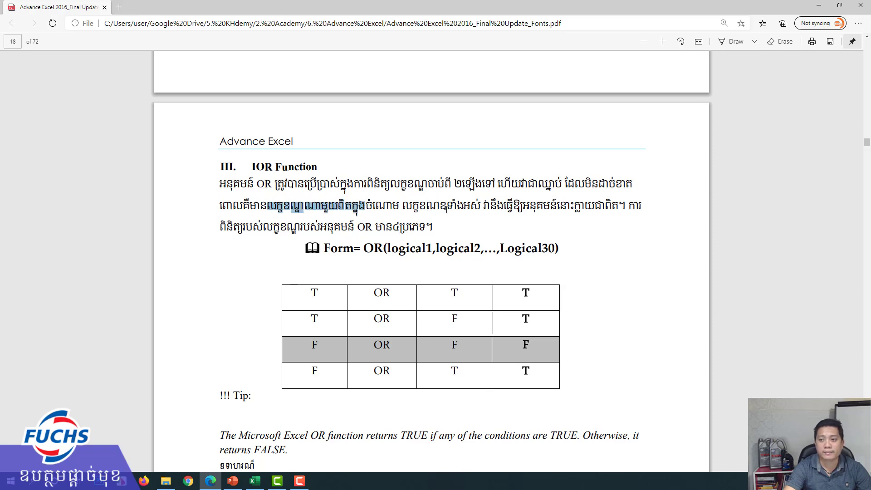
{"action": "left_click_drag", "start_coordinate": [458, 207], "coordinate": [614, 205]}
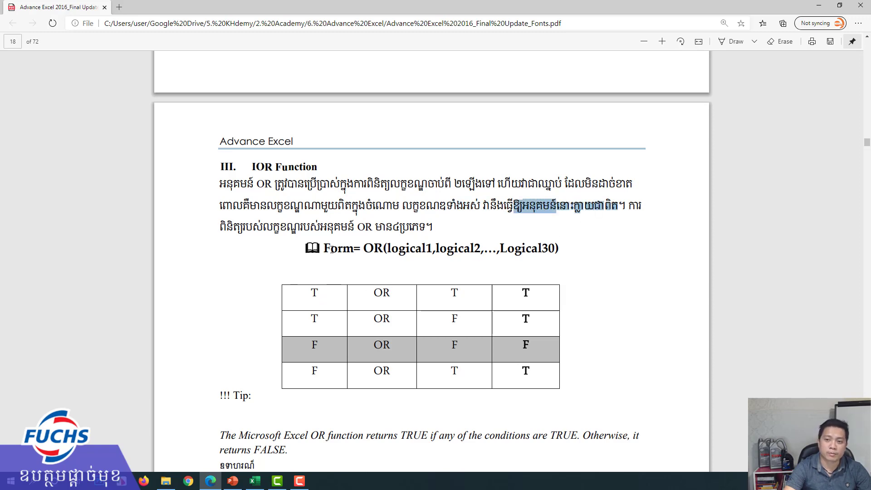
{"action": "left_click_drag", "start_coordinate": [322, 247], "coordinate": [383, 249]}
{"action": "left_click", "coordinate": [361, 248]}
{"action": "left_click", "coordinate": [385, 248]}
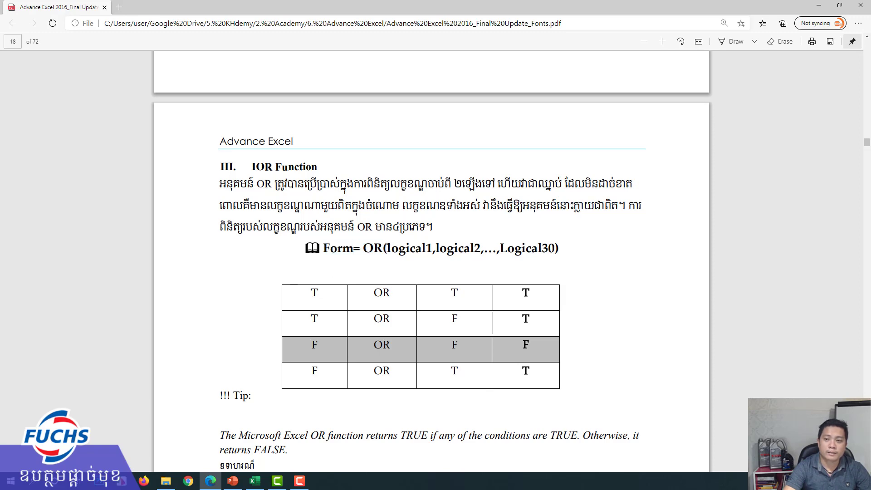
{"action": "left_click_drag", "start_coordinate": [384, 249], "coordinate": [430, 247]}
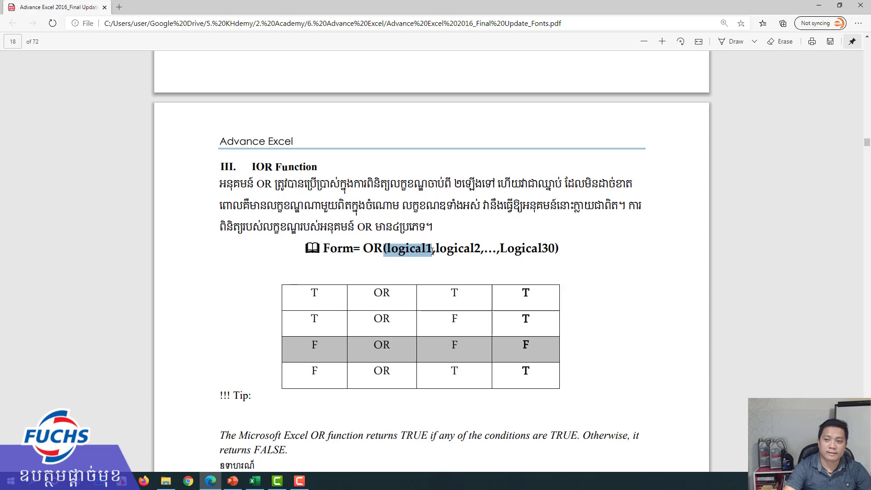
{"action": "left_click_drag", "start_coordinate": [432, 250], "coordinate": [483, 250]}
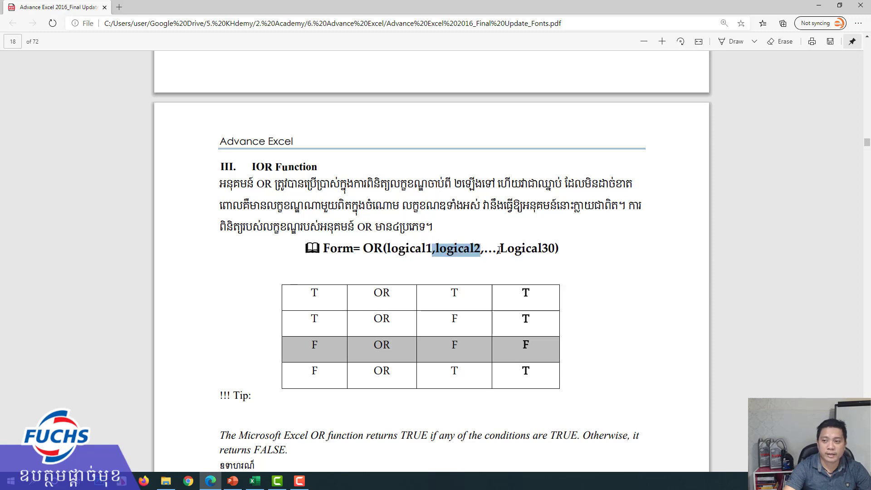
{"action": "left_click_drag", "start_coordinate": [547, 249], "coordinate": [485, 249]}
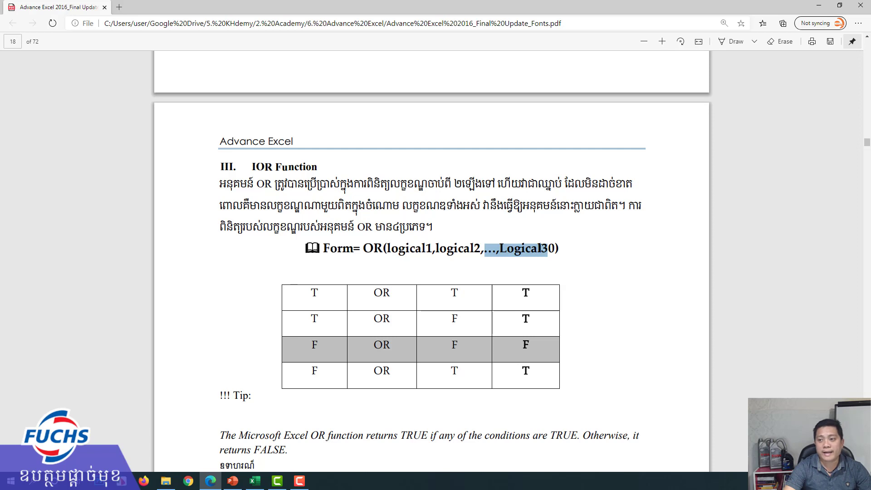
{"action": "left_click_drag", "start_coordinate": [554, 248], "coordinate": [371, 250]}
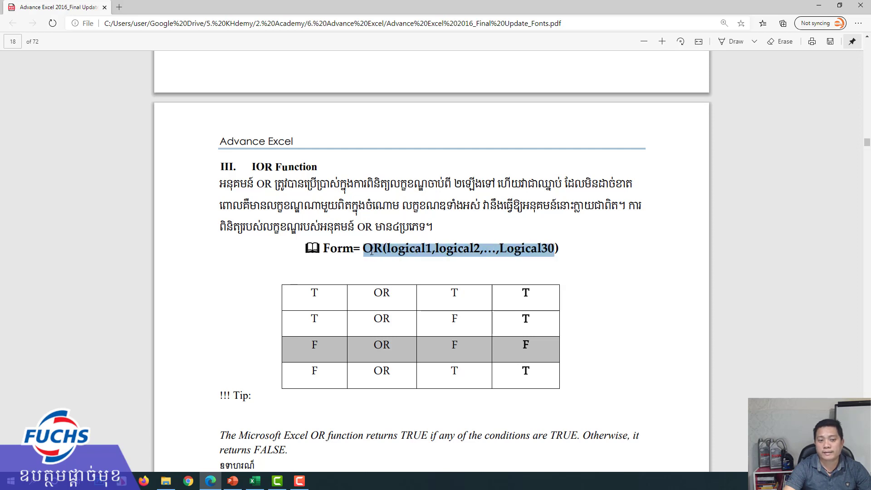
{"action": "left_click", "coordinate": [370, 251]}
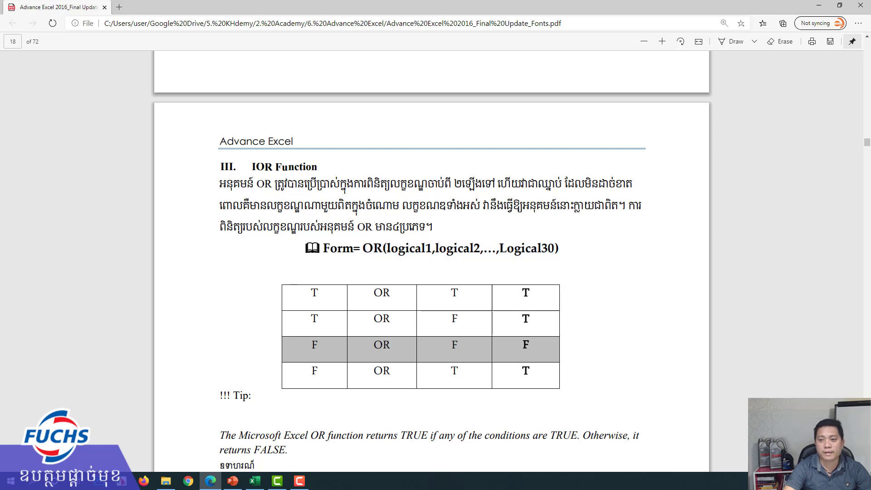
{"action": "left_click_drag", "start_coordinate": [386, 248], "coordinate": [535, 246]}
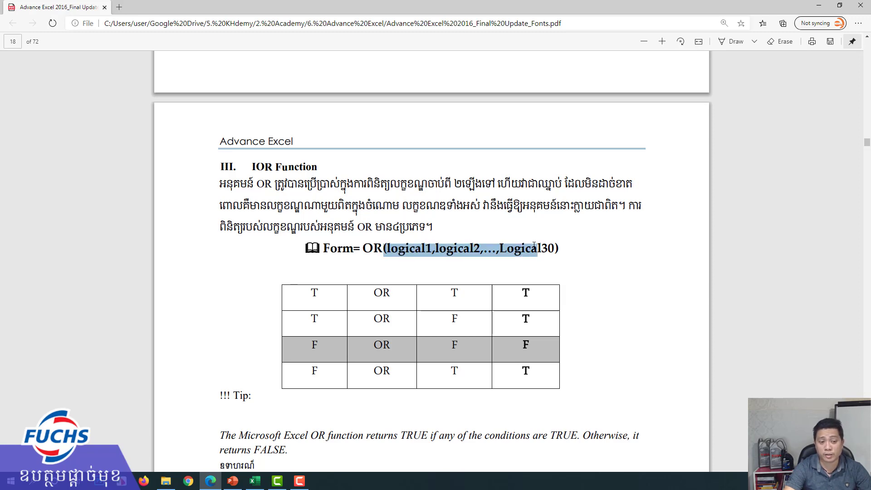
{"action": "left_click", "coordinate": [535, 247]}
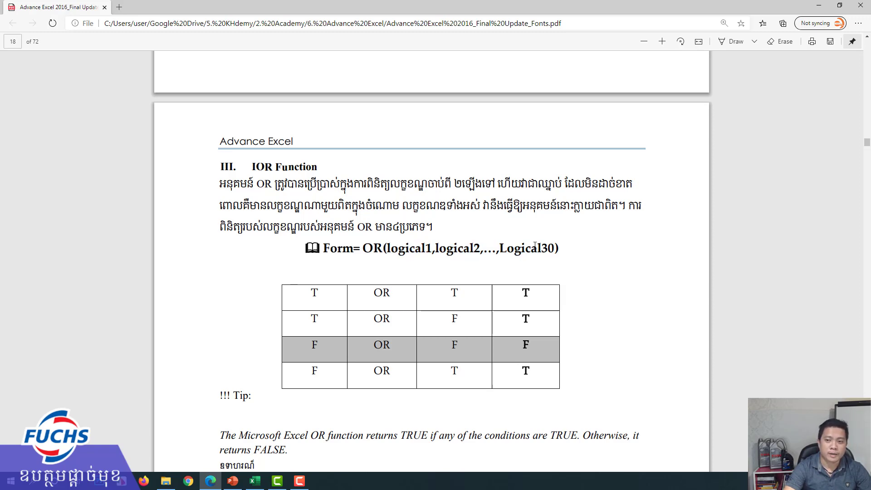
{"action": "left_click_drag", "start_coordinate": [389, 247], "coordinate": [523, 246]}
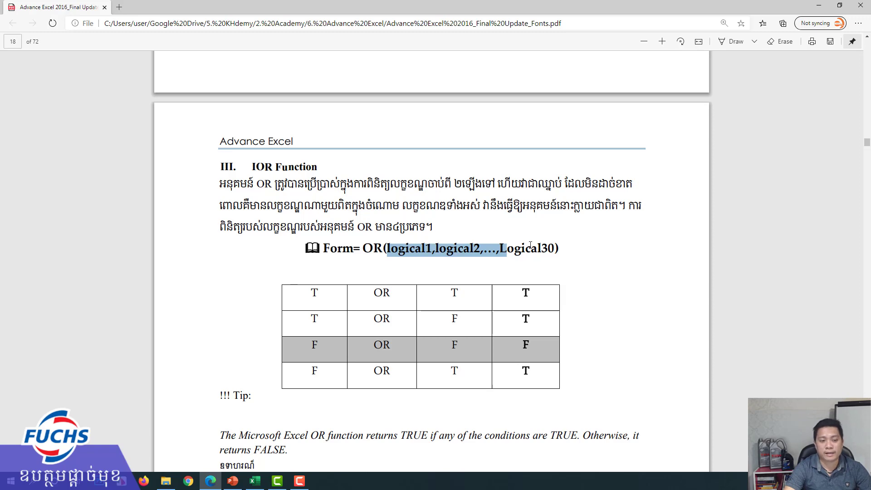
{"action": "left_click", "coordinate": [396, 252]}
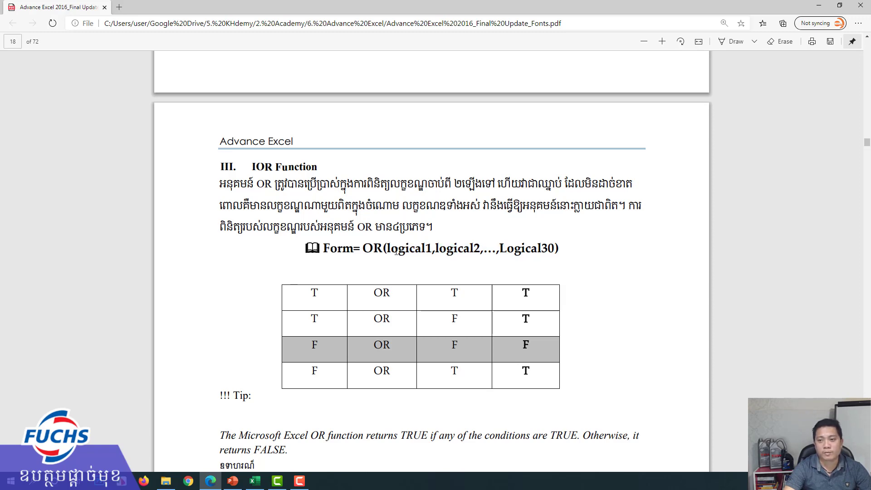
{"action": "left_click_drag", "start_coordinate": [385, 249], "coordinate": [486, 244]}
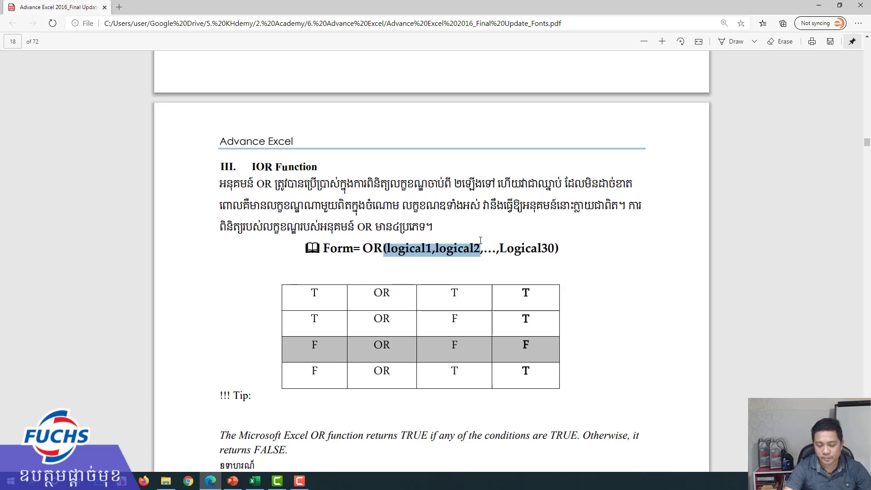
Step: Highlight the first truth-table row in the PDF, T OR T giving T
{"action": "double_click", "coordinate": [314, 293]}
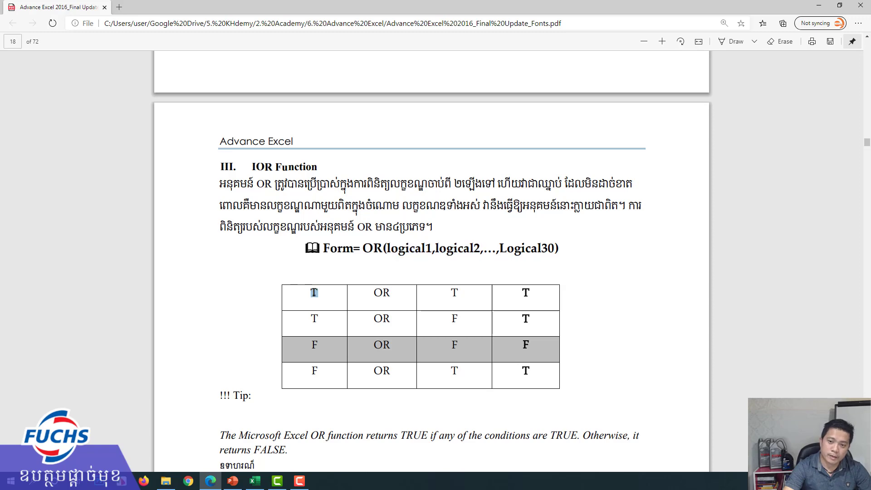
{"action": "double_click", "coordinate": [388, 291]}
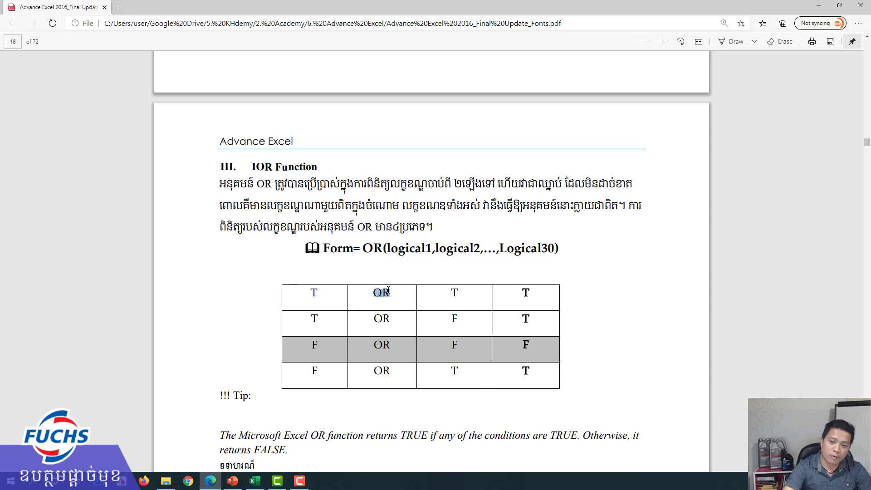
{"action": "double_click", "coordinate": [314, 293]}
{"action": "double_click", "coordinate": [454, 292]}
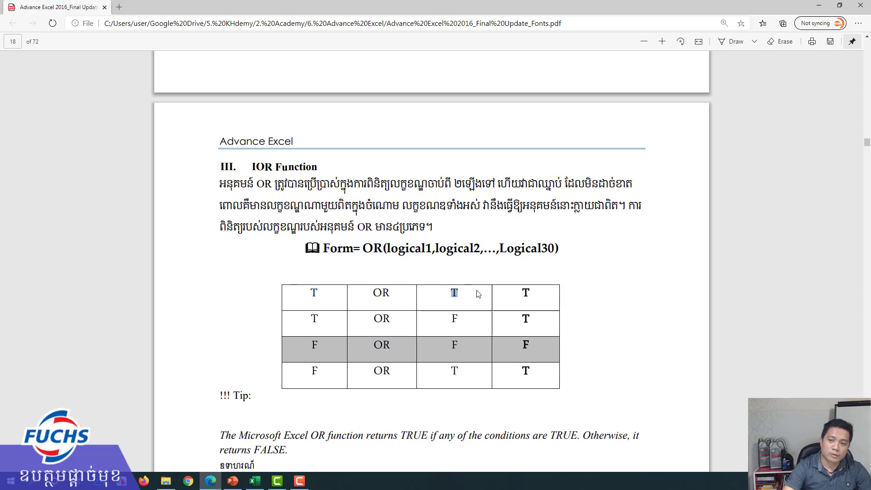
{"action": "double_click", "coordinate": [525, 293]}
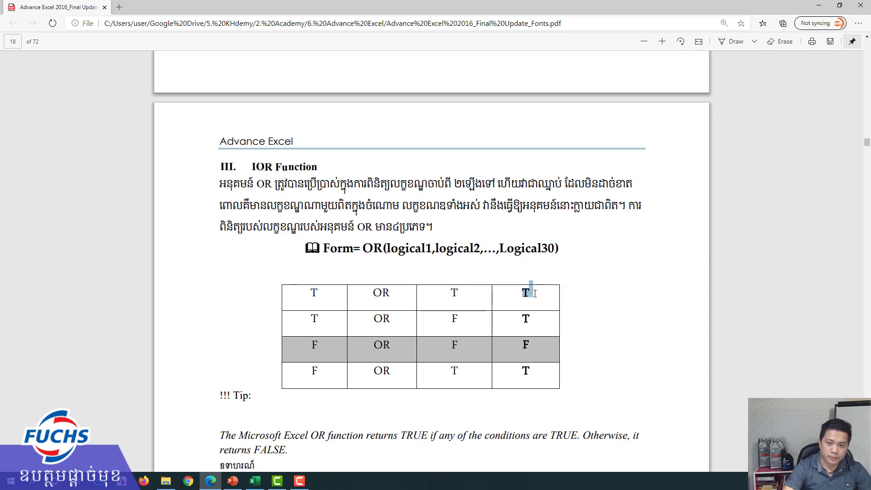
{"action": "left_click", "coordinate": [454, 321]}
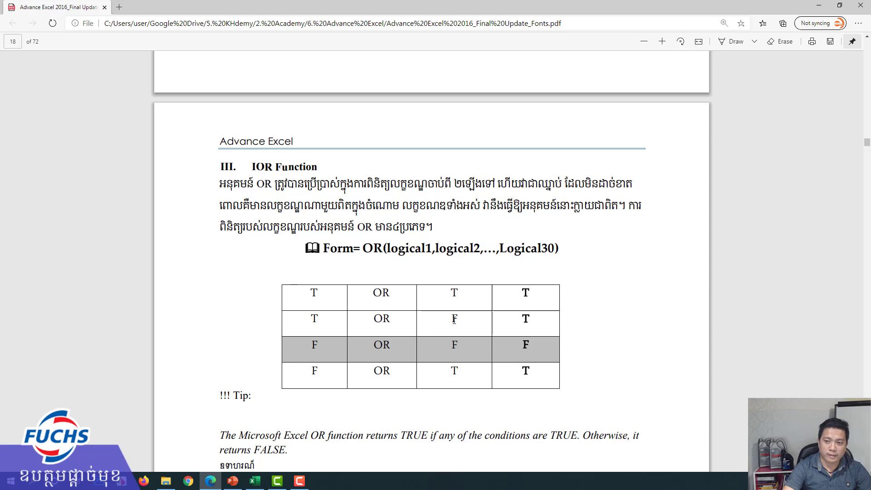
Step: Highlight the remaining rows' results, including F OR F = F, then minimize the handout to reveal sheet L2-E4
{"action": "double_click", "coordinate": [526, 319]}
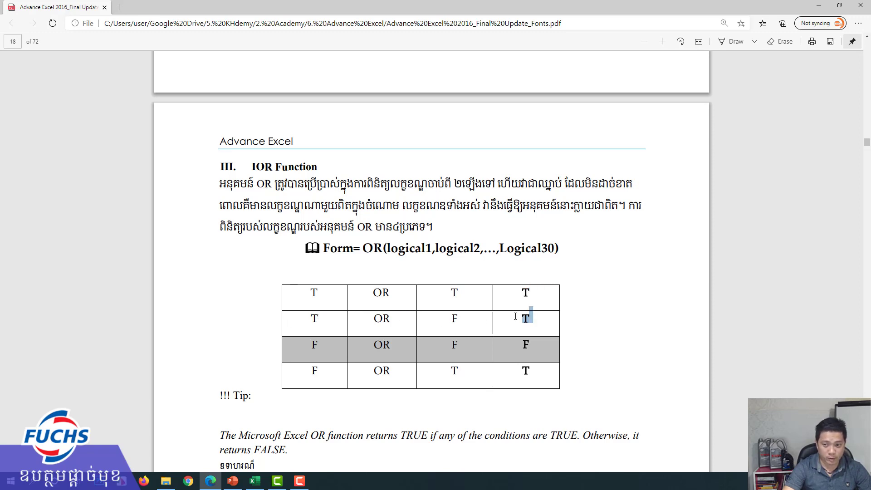
{"action": "left_click", "coordinate": [313, 344]}
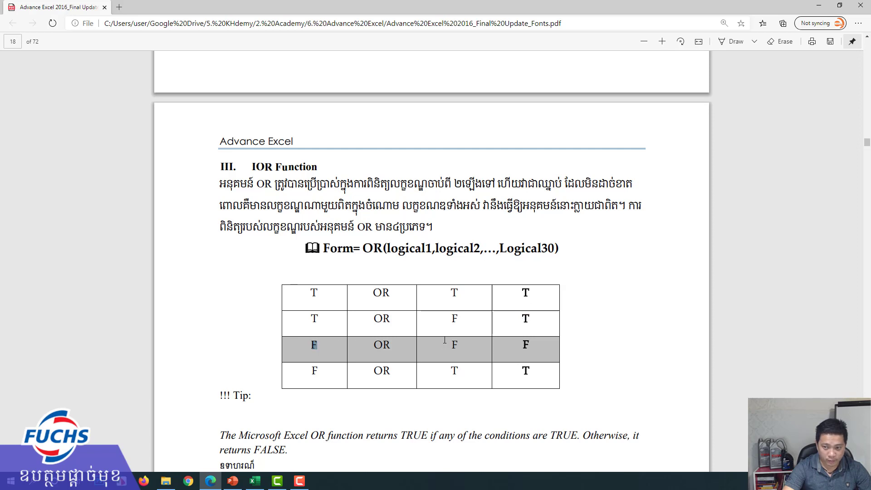
{"action": "left_click_drag", "start_coordinate": [459, 344], "coordinate": [328, 345]}
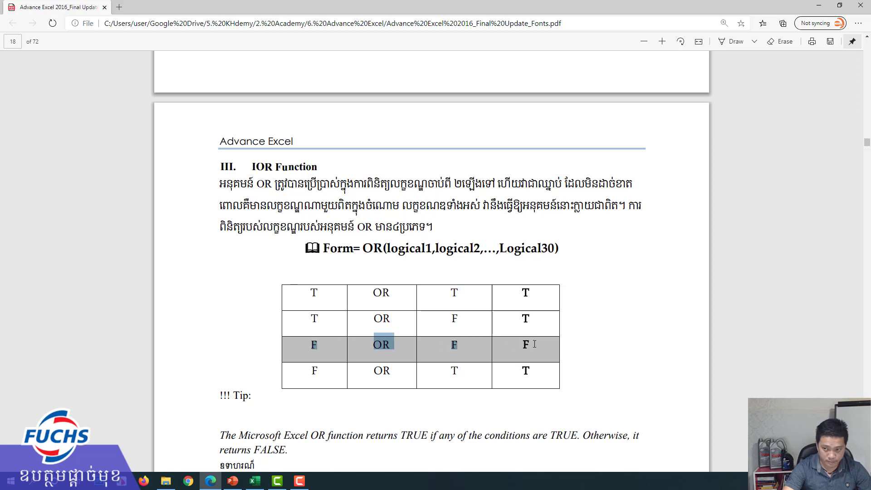
{"action": "left_click_drag", "start_coordinate": [535, 344], "coordinate": [513, 345]}
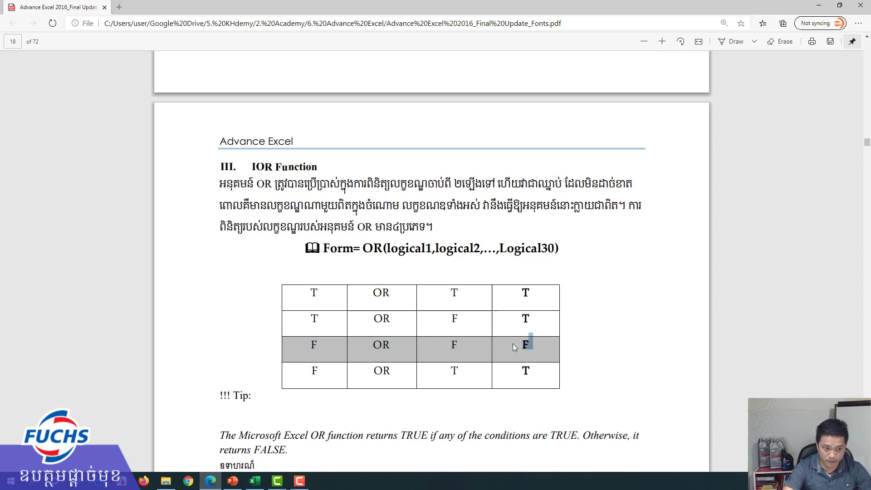
{"action": "left_click", "coordinate": [313, 371]}
{"action": "left_click_drag", "start_coordinate": [521, 370], "coordinate": [525, 370]}
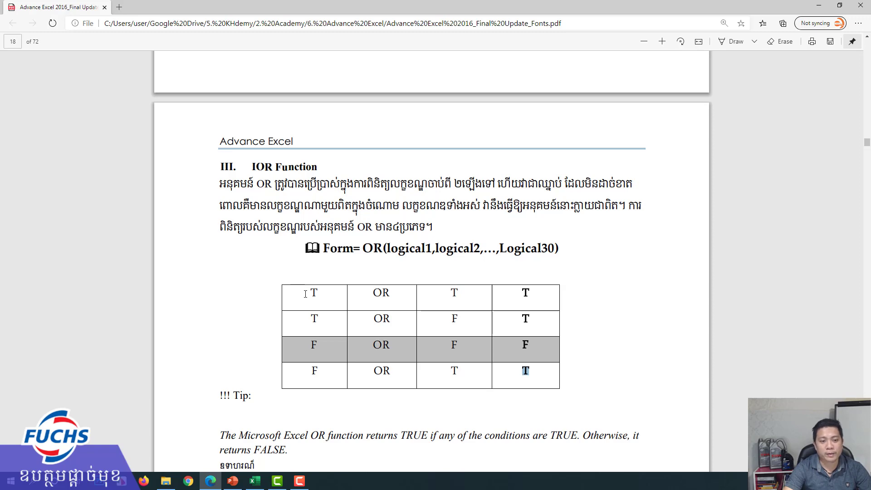
{"action": "left_click", "coordinate": [211, 481]}
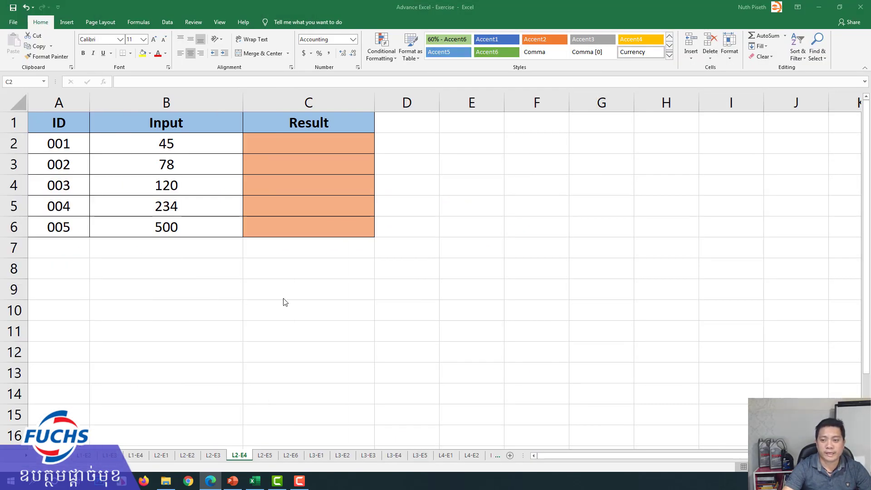
Step: Enter the heading 'And' in cell B8 below the data table
{"action": "left_click", "coordinate": [72, 314]}
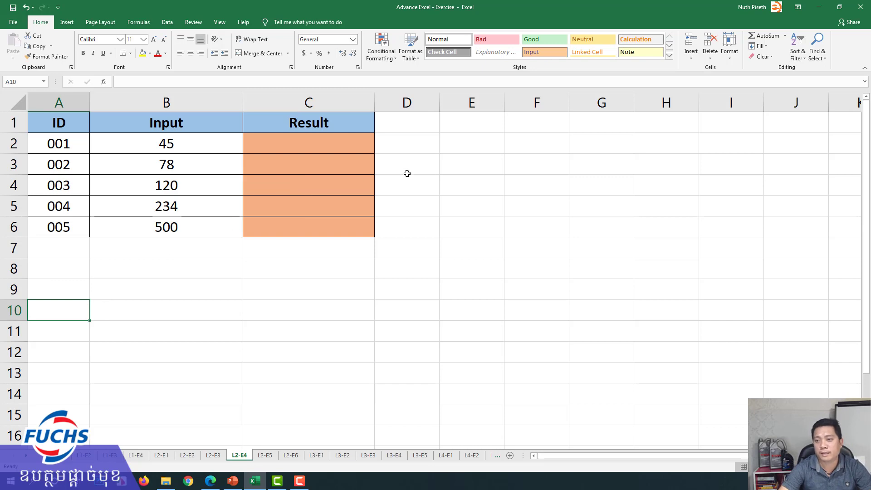
{"action": "left_click", "coordinate": [391, 167]}
{"action": "scroll", "coordinate": [391, 168], "scroll_direction": "up", "scroll_amount": 1}
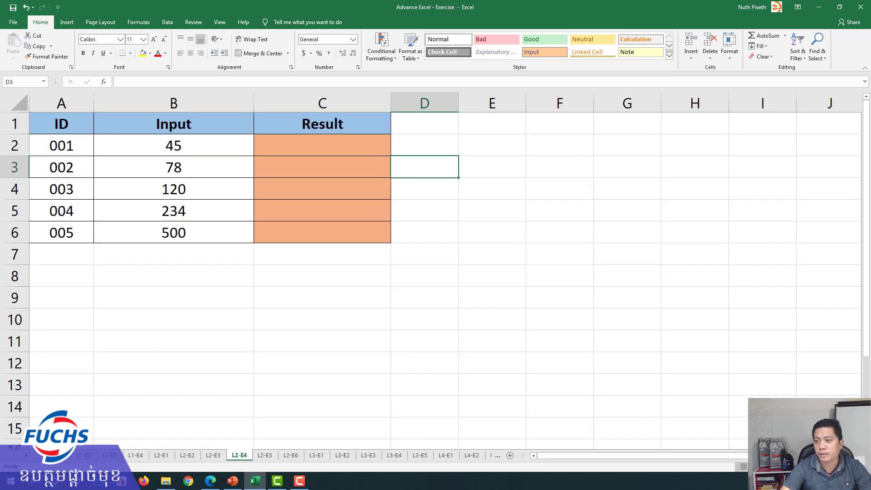
{"action": "left_click", "coordinate": [188, 281]}
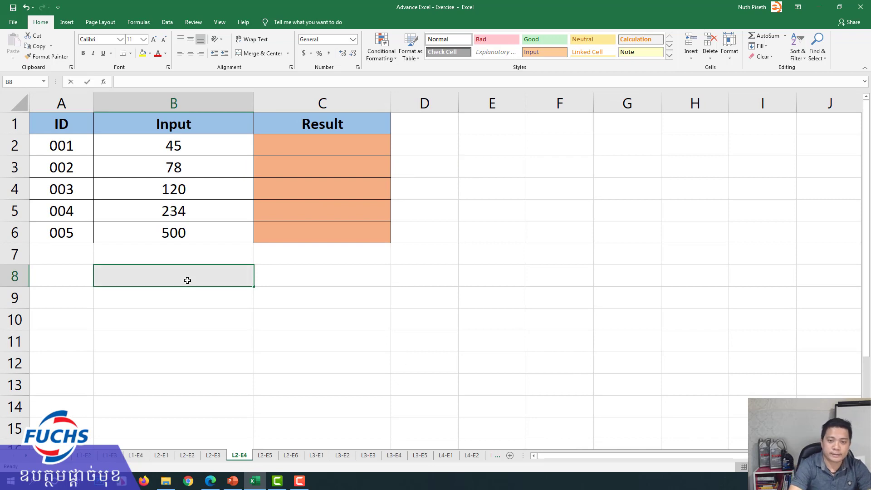
{"action": "type", "text": "And"}
{"action": "key", "text": "Tab"}
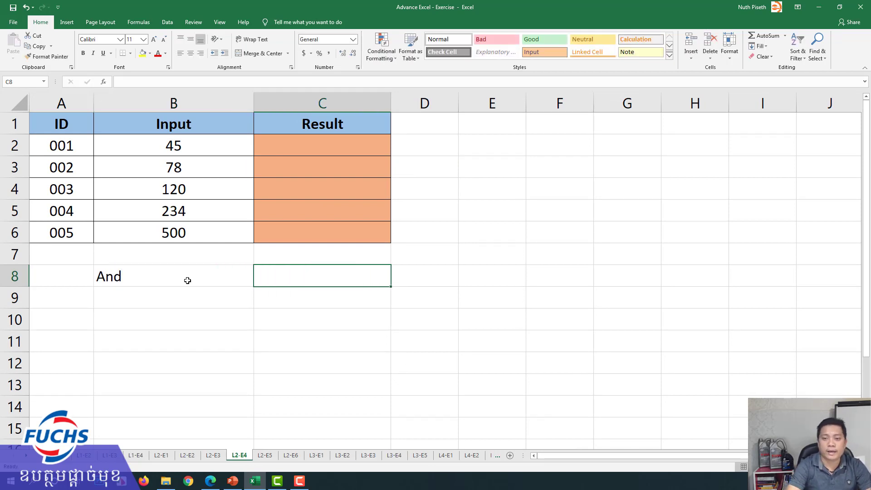
{"action": "key", "text": "Down"}
{"action": "key", "text": "Left"}
Step: Fill B9:B12 with the AND rules T & T = T, F & T = F, F & F = F, T & F = F
{"action": "type", "text": "T "}
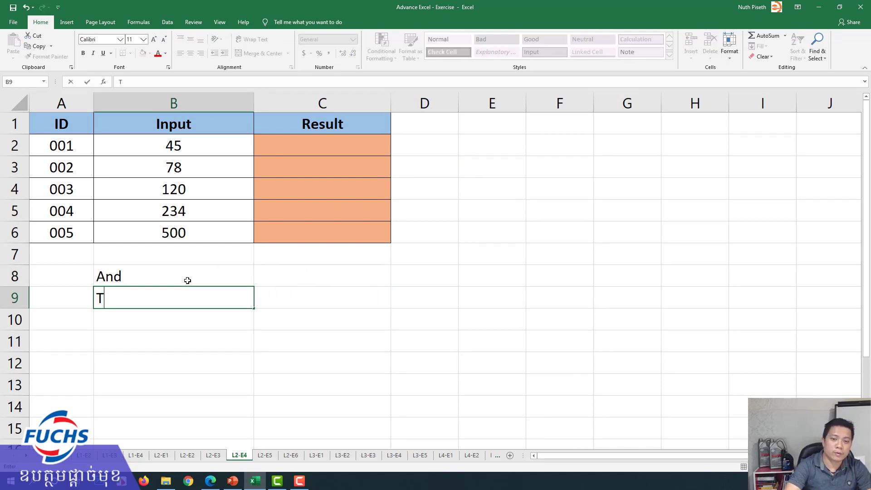
{"action": "type", "text": "& T "}
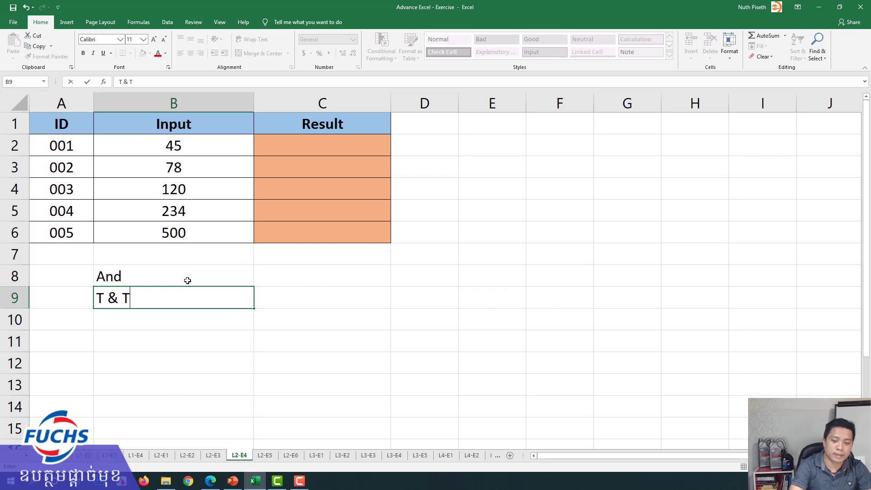
{"action": "type", "text": "="}
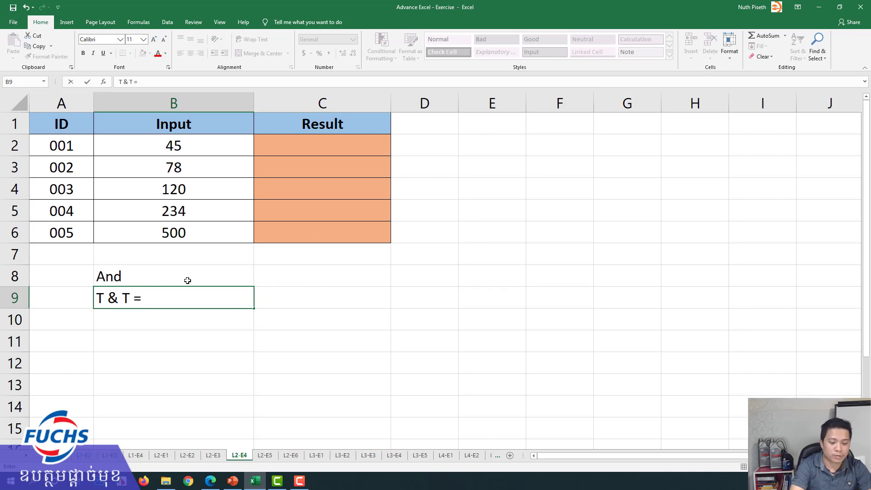
{"action": "type", "text": " T"}
{"action": "key", "text": "Return"}
{"action": "type", "text": "F"}
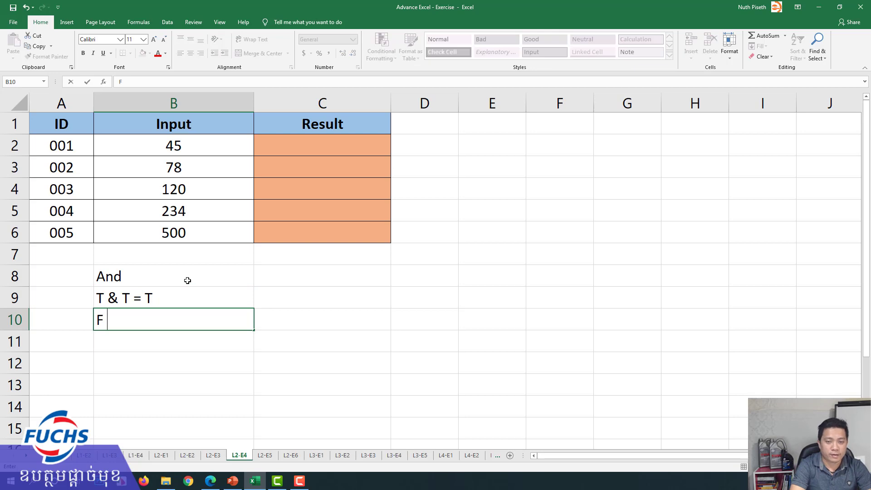
{"action": "type", "text": " & T "}
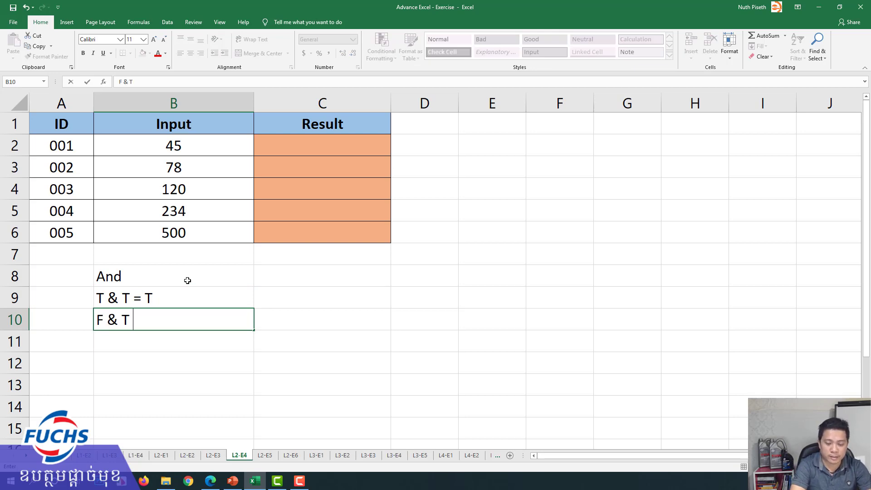
{"action": "type", "text": "= F"}
{"action": "key", "text": "Return"}
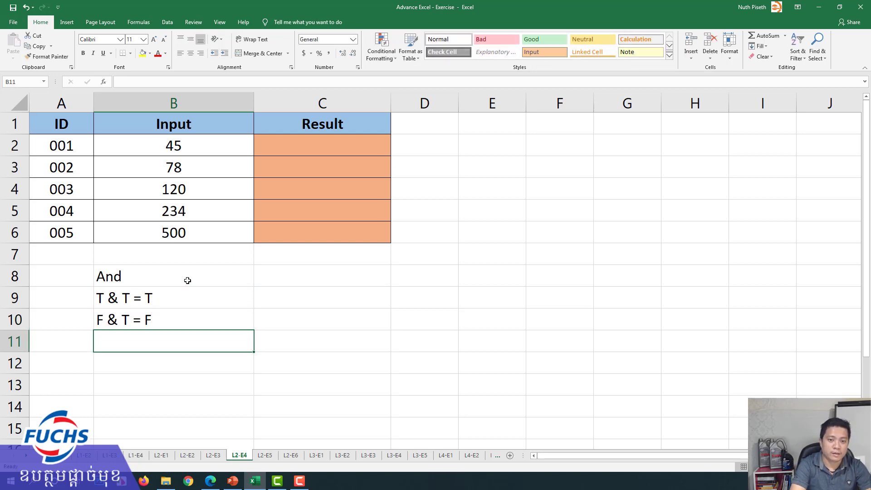
{"action": "type", "text": "F "}
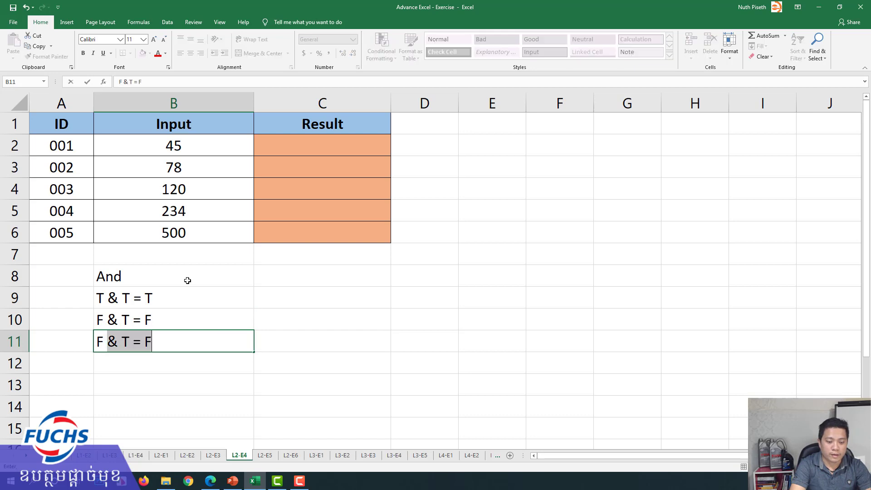
{"action": "type", "text": "& F"}
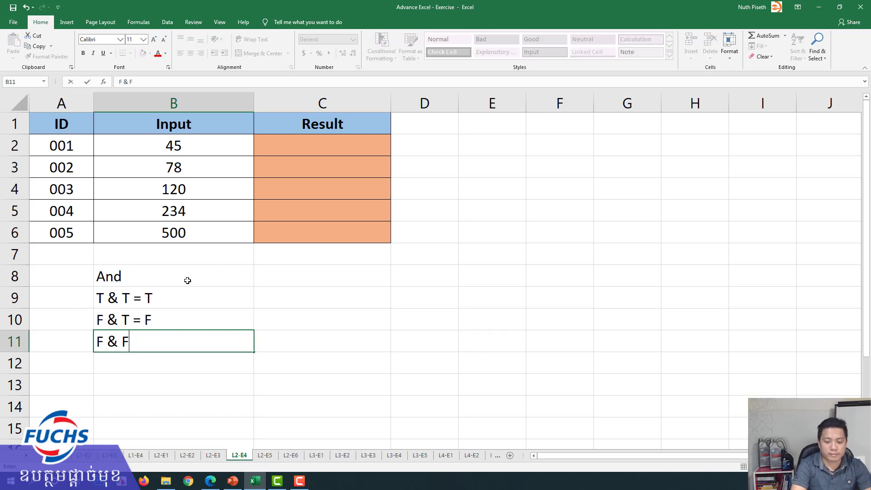
{"action": "type", "text": " = F"}
{"action": "key", "text": "Return"}
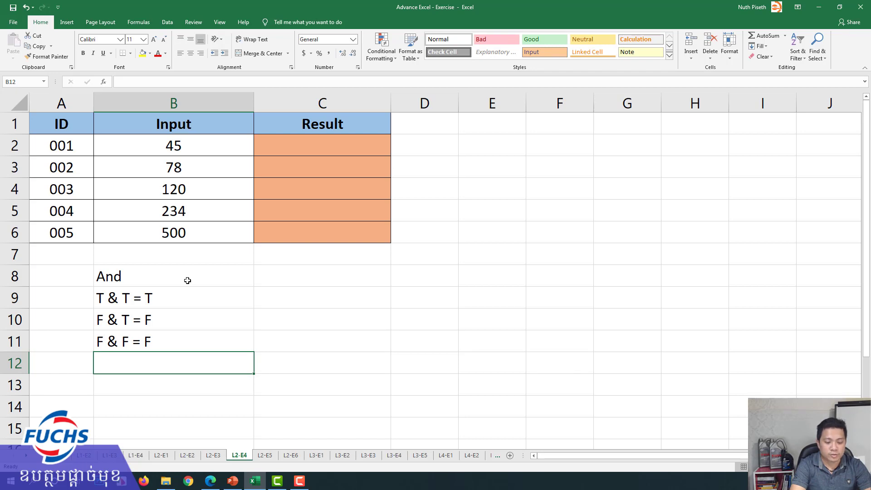
{"action": "type", "text": "T"}
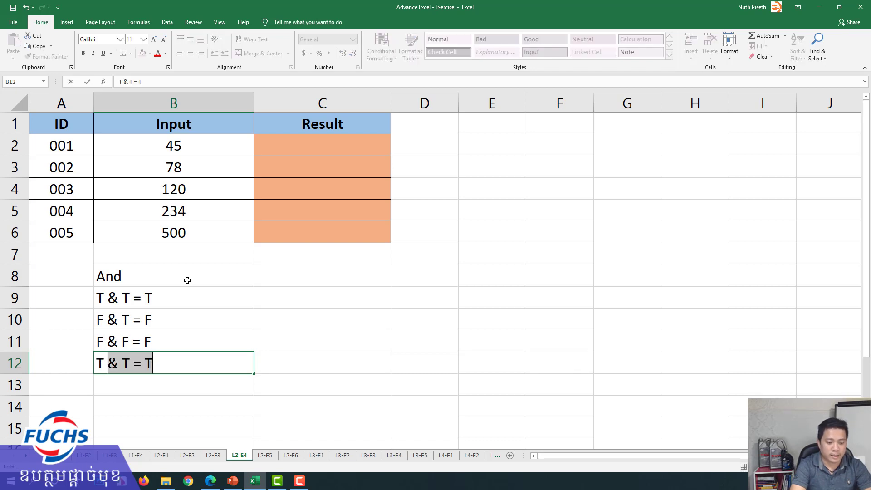
{"action": "type", "text": " & F"}
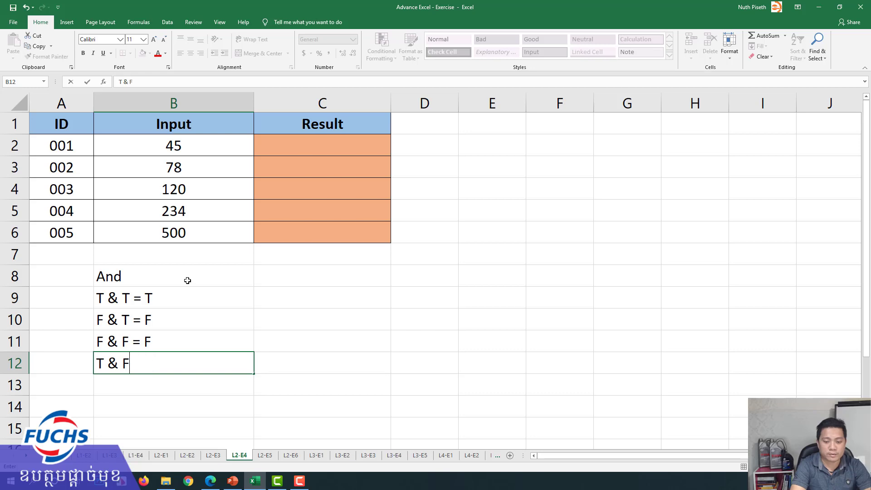
{"action": "type", "text": " = "}
{"action": "type", "text": "F"}
{"action": "key", "text": "Return"}
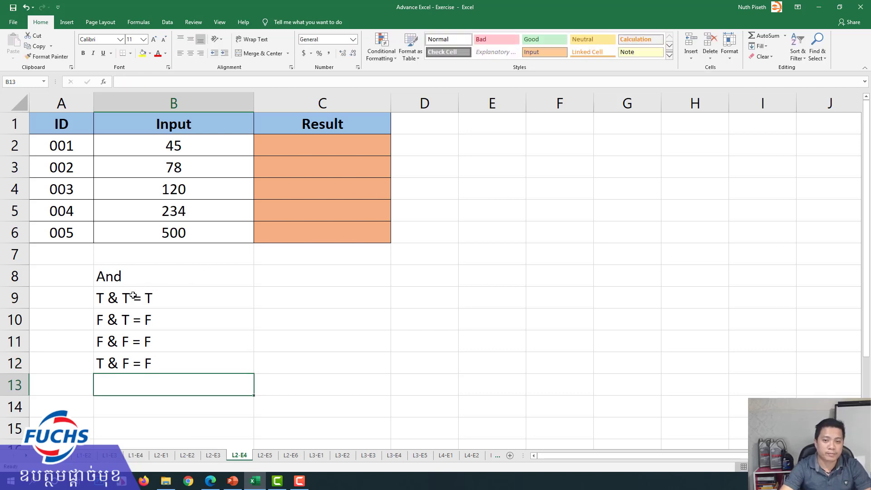
Step: Enter the heading 'OR' in cell C8
{"action": "left_click", "coordinate": [261, 270]}
{"action": "type", "text": "O"}
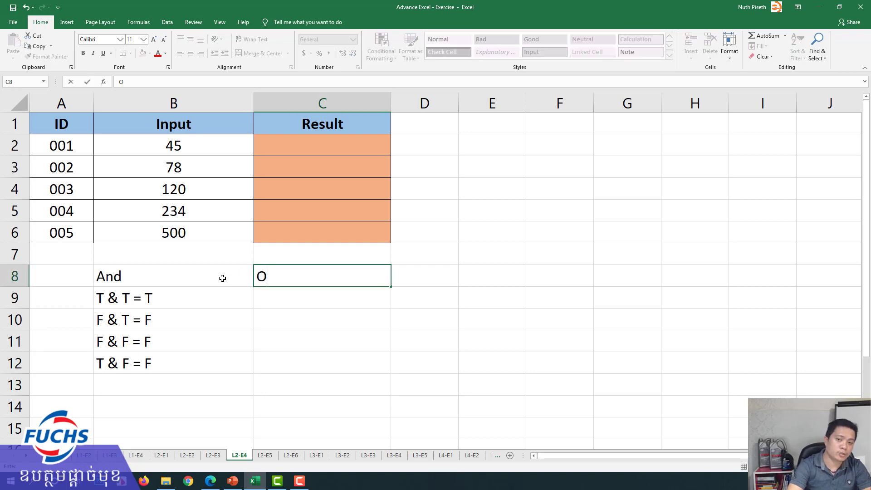
{"action": "type", "text": "R"}
{"action": "key", "text": "Return"}
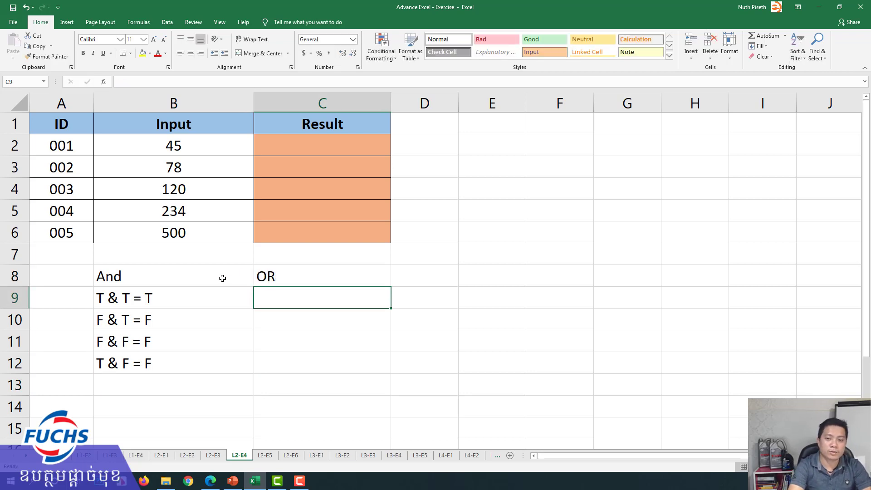
Step: Fill C9:C12 with T or T = T, F or T = T, F or F = F, T or F = T
{"action": "type", "text": "T or T"}
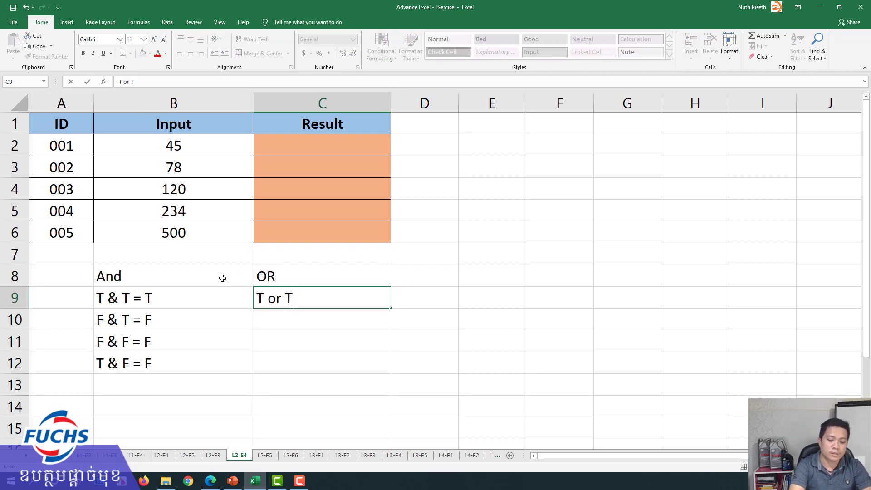
{"action": "type", "text": " = T"}
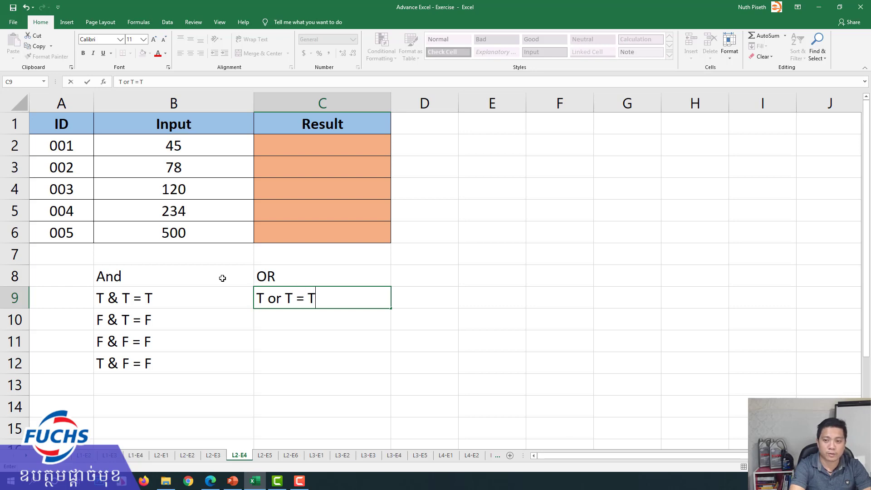
{"action": "key", "text": "Return"}
{"action": "type", "text": "F or T ="}
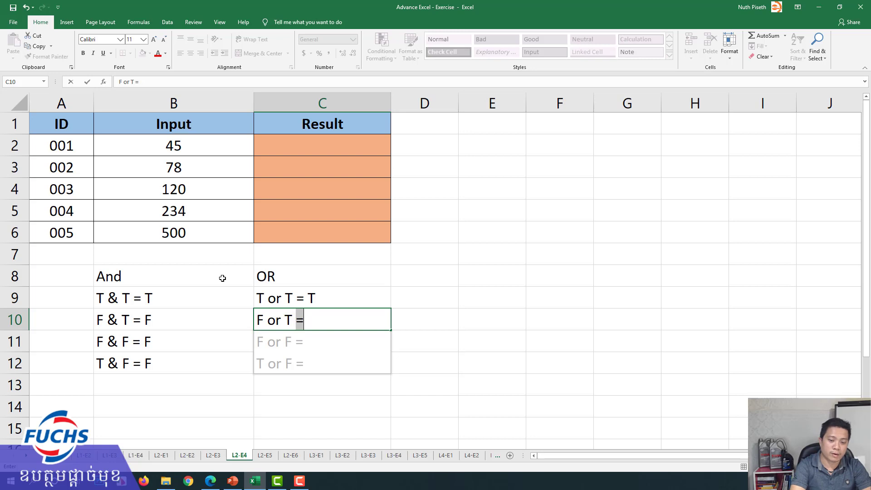
{"action": "type", "text": " T"}
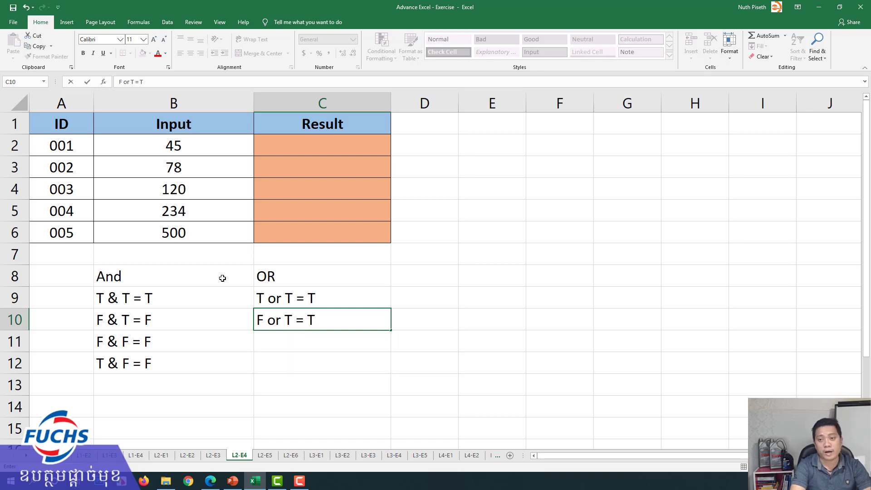
{"action": "key", "text": "Return"}
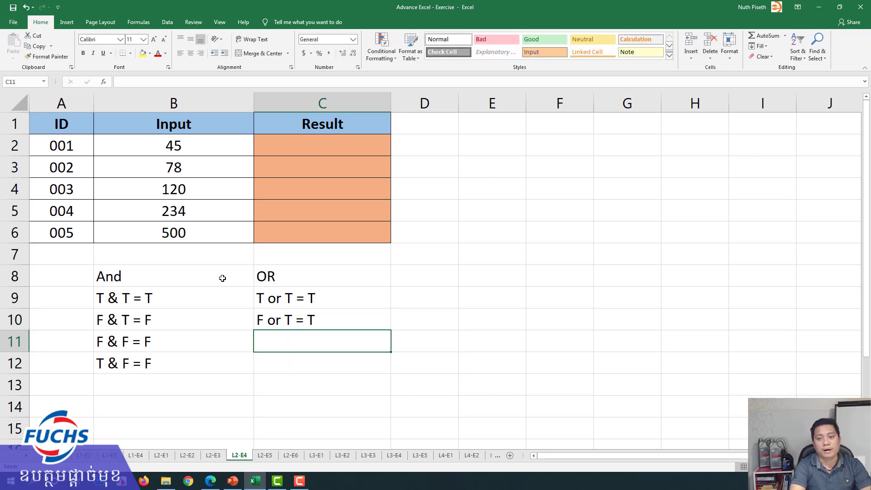
{"action": "type", "text": "F"}
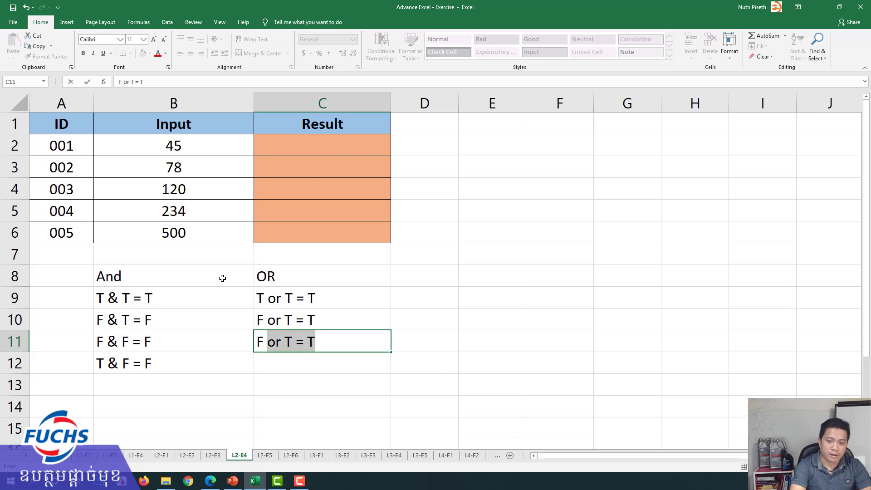
{"action": "type", "text": " or F = "}
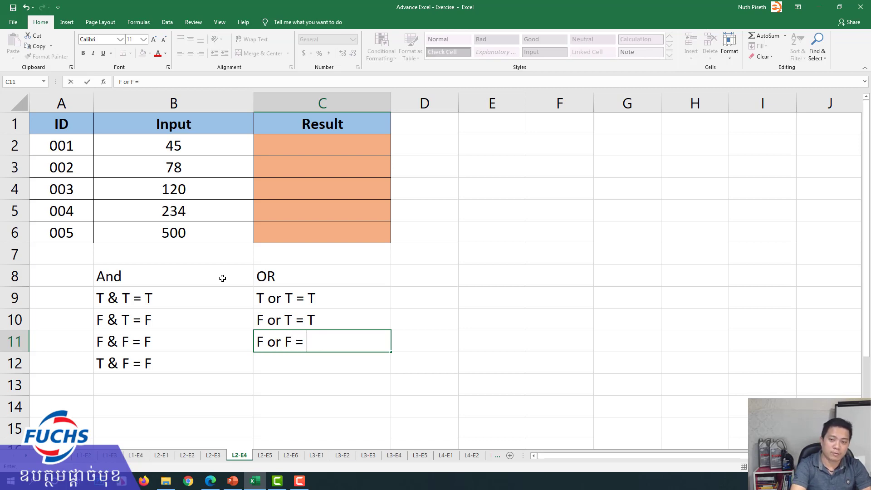
{"action": "type", "text": "F"}
{"action": "key", "text": "Return"}
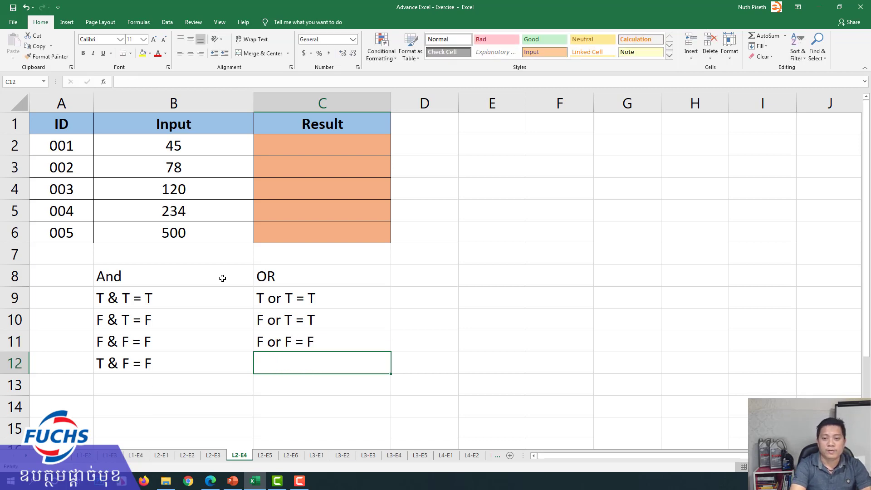
{"action": "type", "text": "F"}
{"action": "key", "text": "BackSpace"}
{"action": "type", "text": "T"}
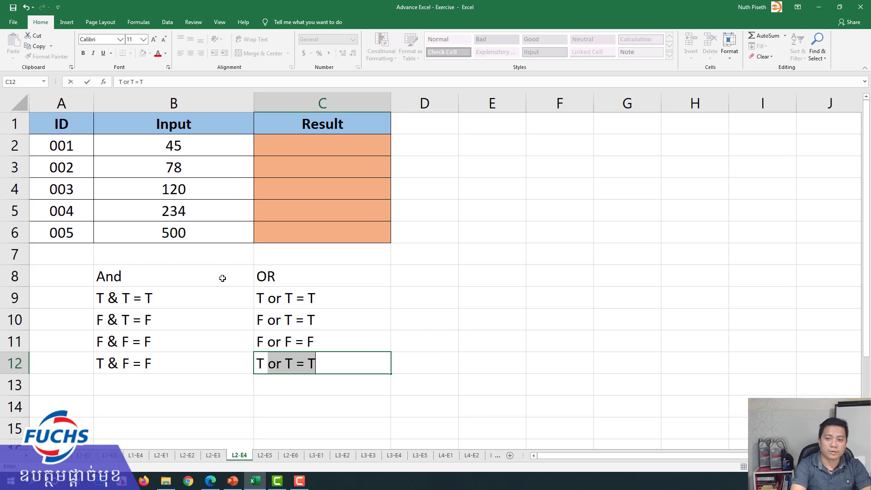
{"action": "type", "text": " or "}
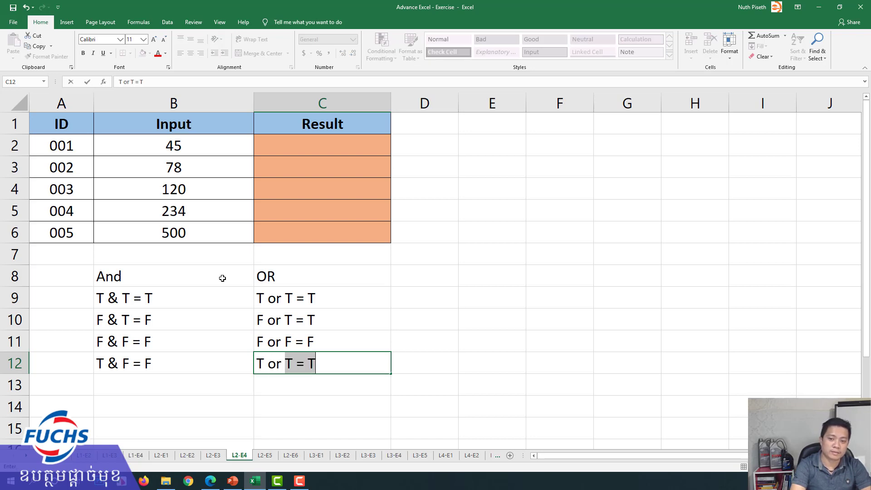
{"action": "type", "text": "F = "}
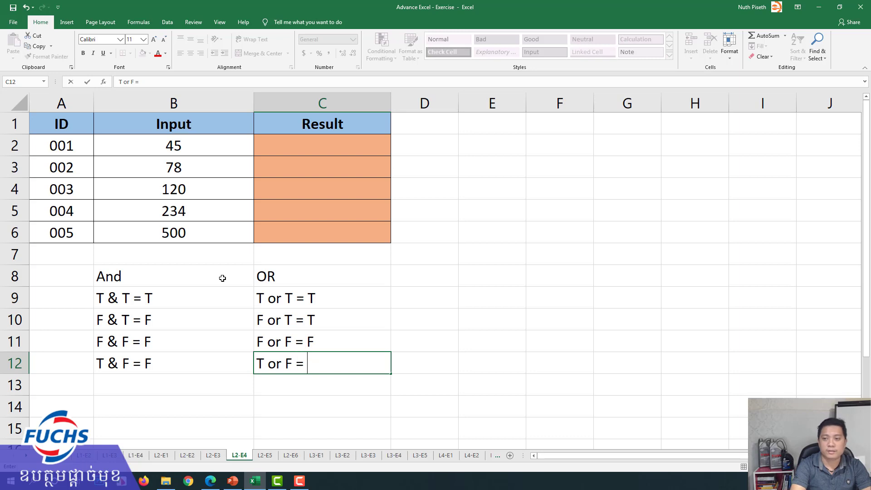
{"action": "type", "text": "T"}
{"action": "key", "text": "Return"}
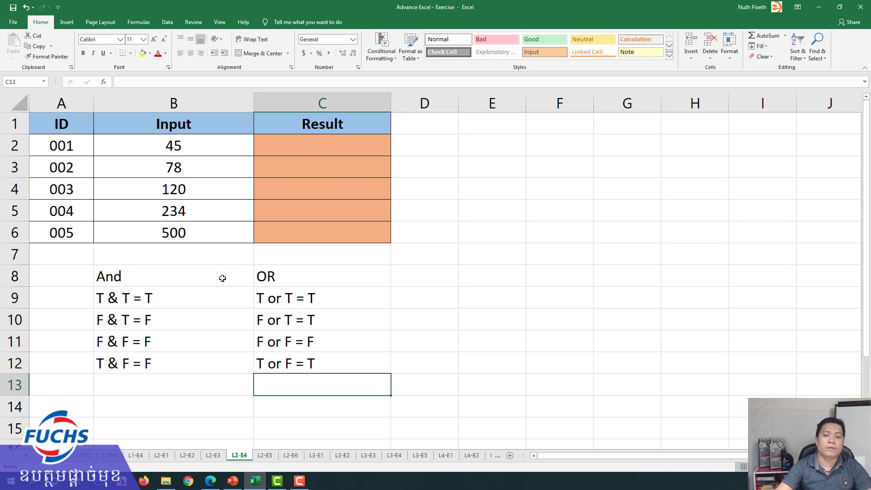
Step: Walk through the OR examples in C9:C12, from T or T = T to F or F = F
{"action": "left_click", "coordinate": [273, 297]}
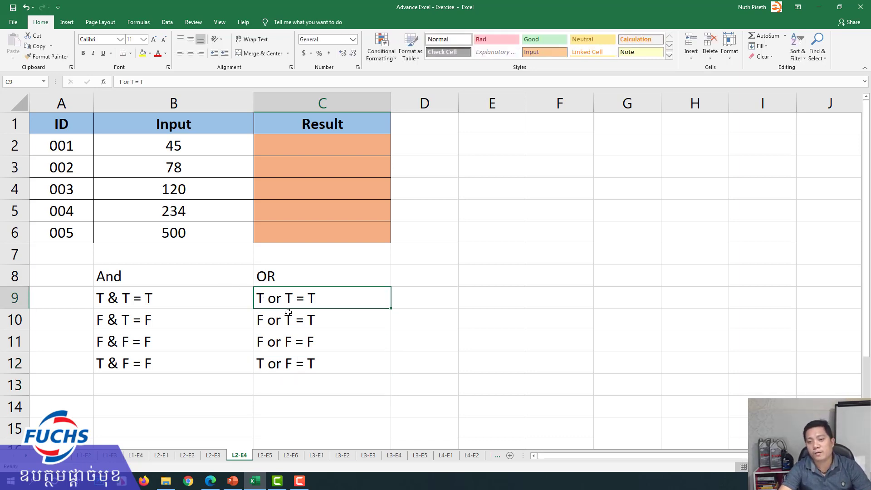
{"action": "left_click", "coordinate": [269, 342]}
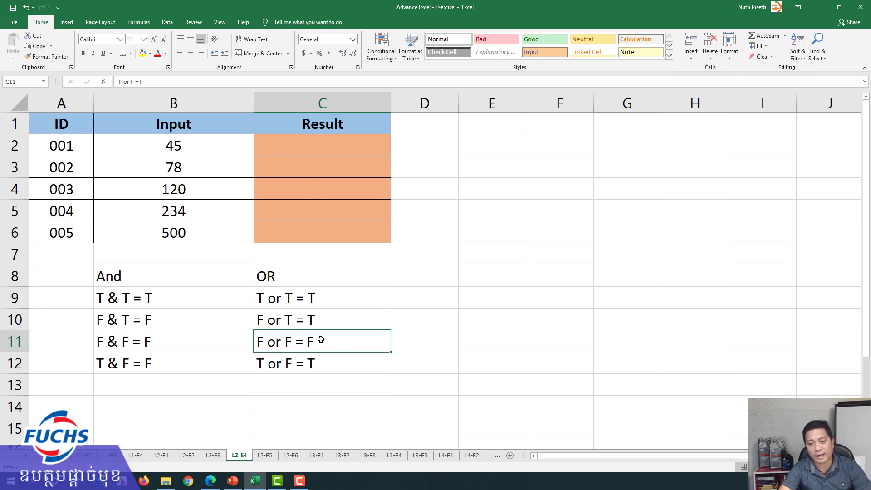
{"action": "left_click_drag", "start_coordinate": [296, 296], "coordinate": [301, 363]}
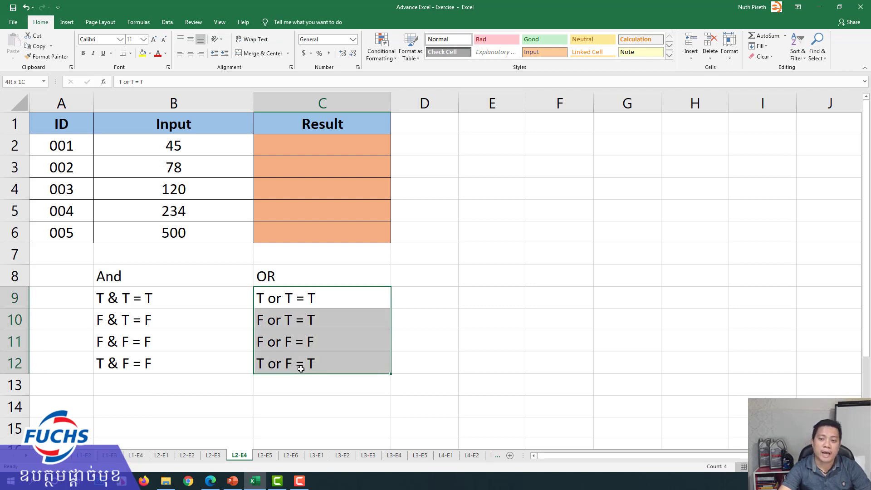
{"action": "left_click", "coordinate": [288, 298]}
{"action": "left_click", "coordinate": [287, 323]}
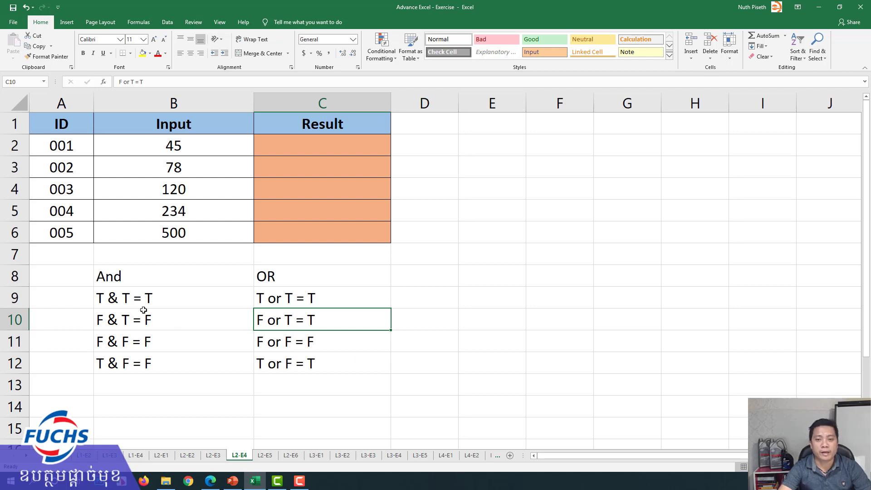
Step: Contrast them with the AND rules in B9:B12, then start an =or( formula in D9
{"action": "left_click", "coordinate": [115, 297]}
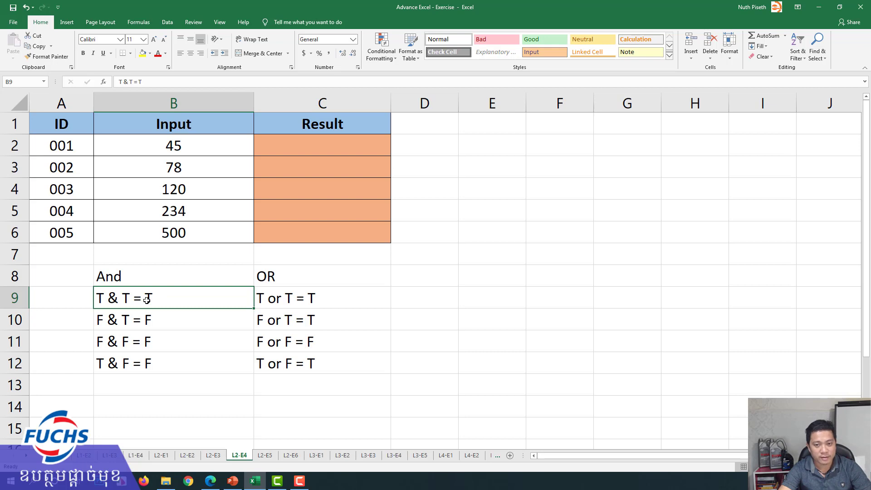
{"action": "left_click", "coordinate": [117, 320]}
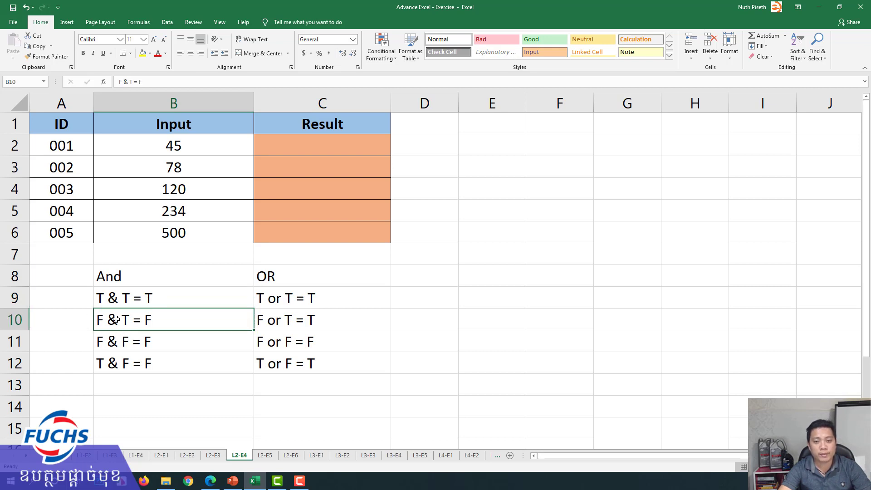
{"action": "left_click", "coordinate": [116, 343]}
{"action": "left_click", "coordinate": [117, 363]}
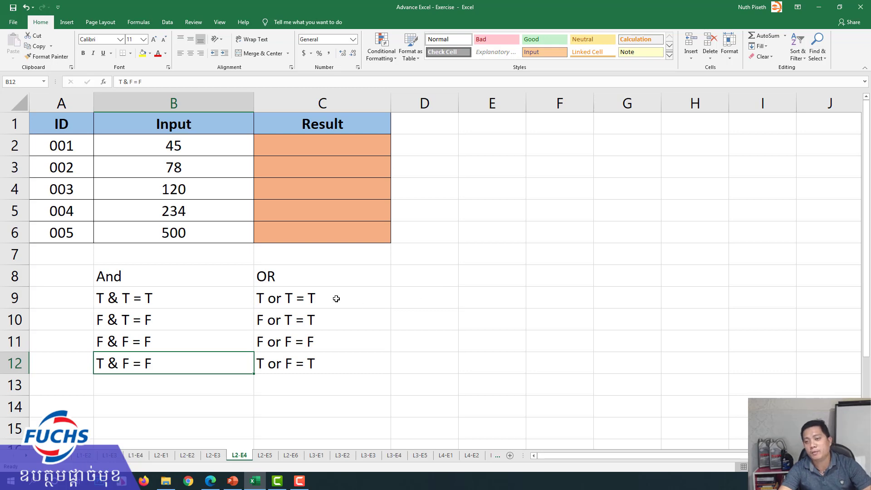
{"action": "left_click_drag", "start_coordinate": [336, 297], "coordinate": [335, 367]}
{"action": "left_click", "coordinate": [428, 301]}
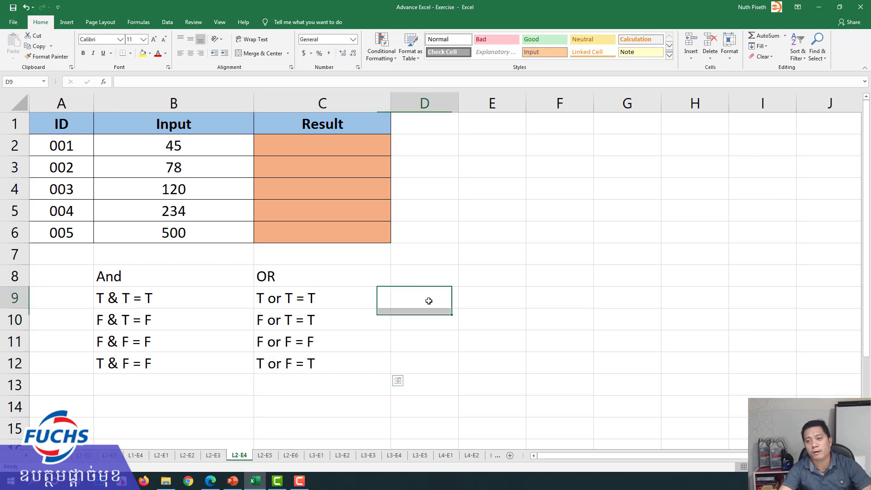
{"action": "type", "text": "=o"}
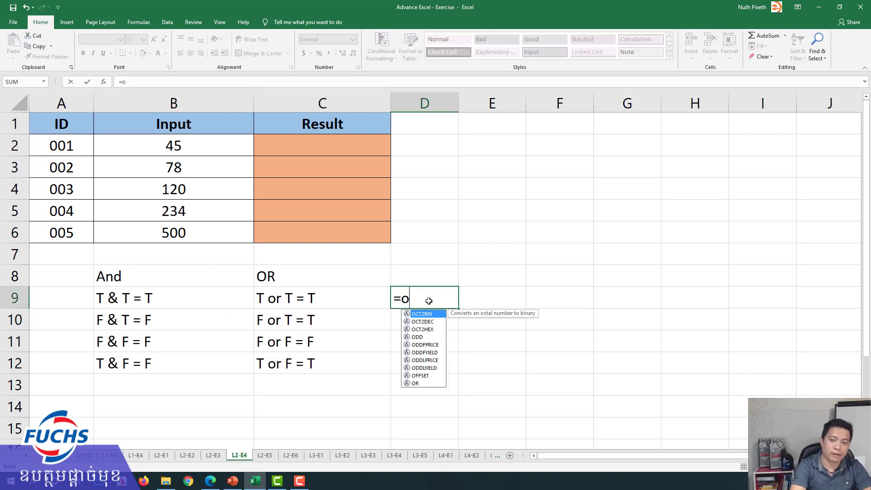
{"action": "type", "text": "r("}
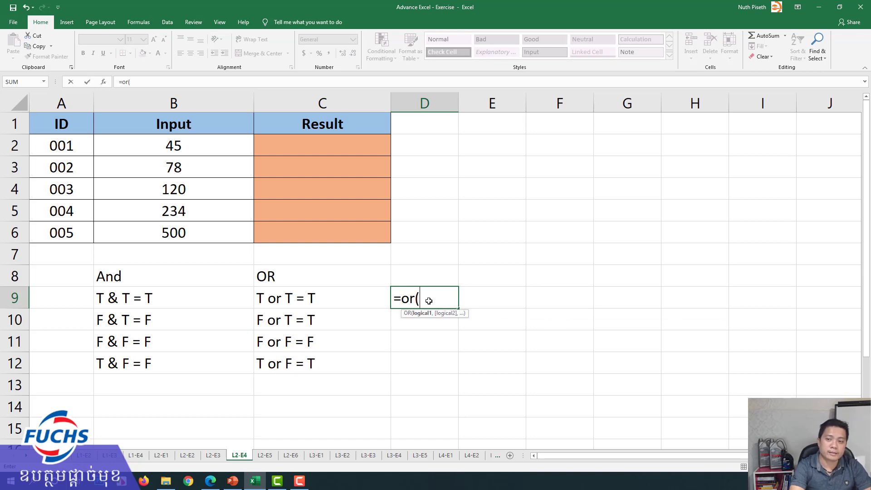
Step: Write =Or(5>3,6>3,9>7) in D9 and highlight each of its three conditions
{"action": "key", "text": "BackSpace"}
{"action": "key", "text": "BackSpace"}
{"action": "key", "text": "BackSpace"}
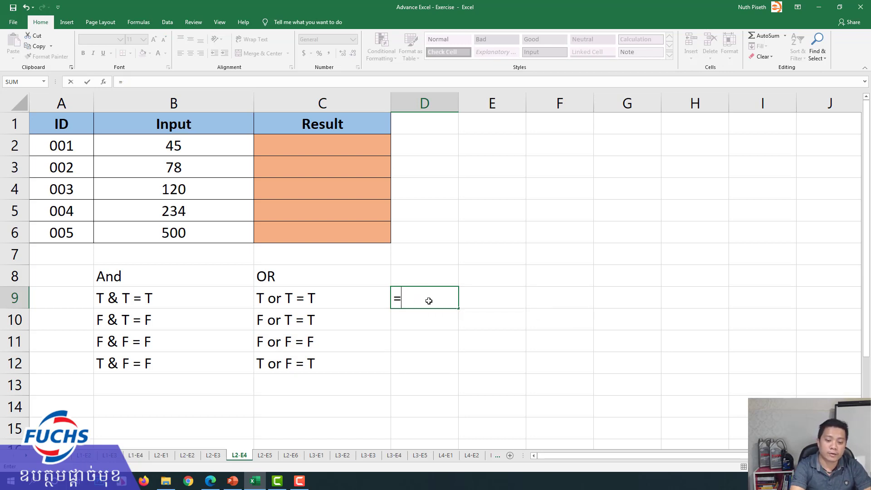
{"action": "type", "text": "Or"}
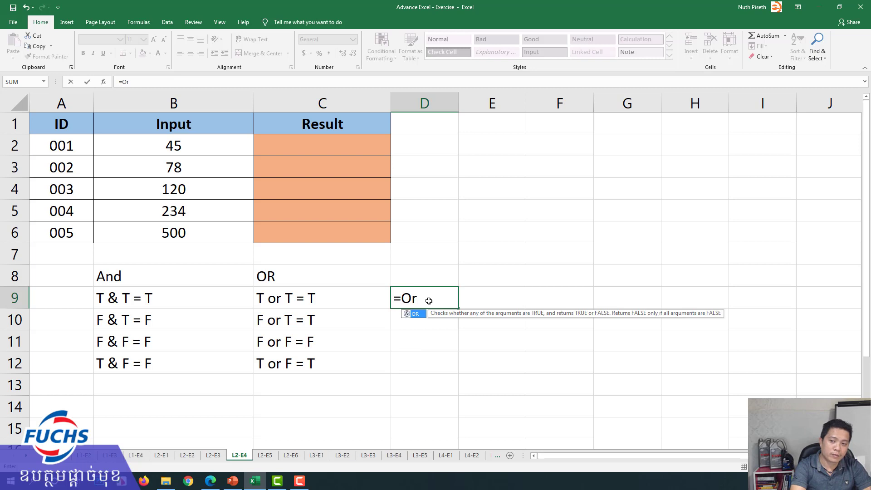
{"action": "type", "text": "("}
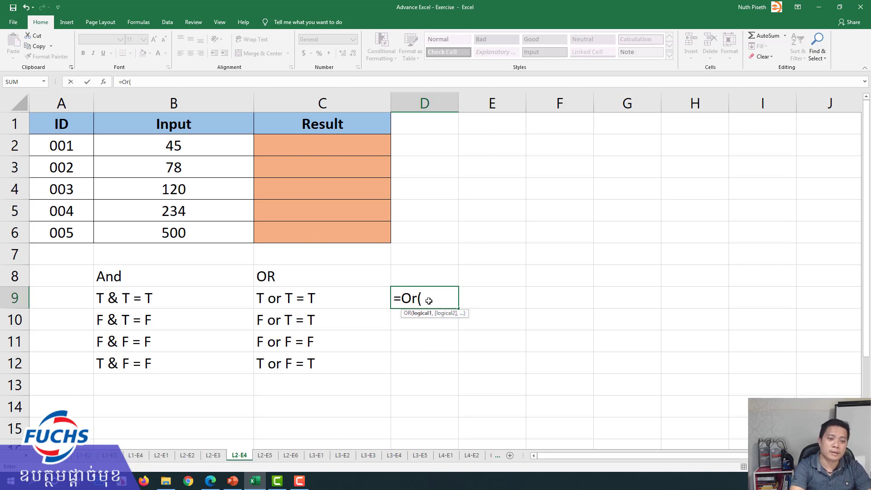
{"action": "type", "text": "5"}
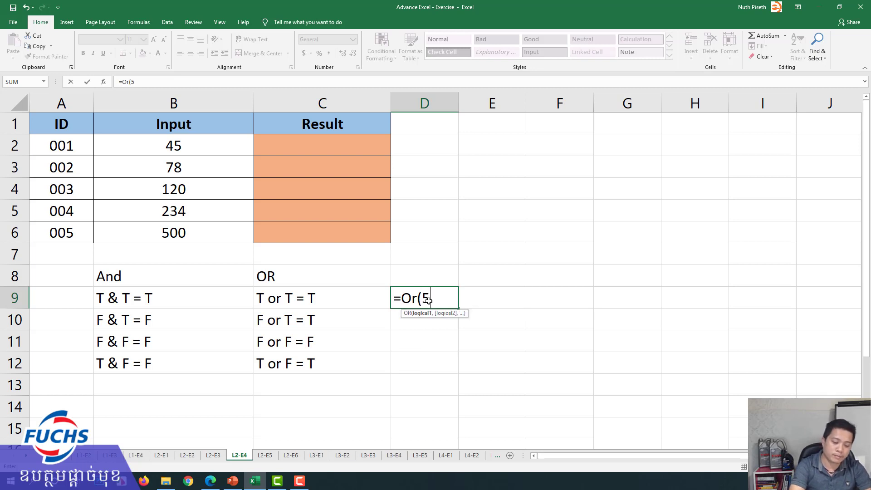
{"action": "type", "text": ">3"}
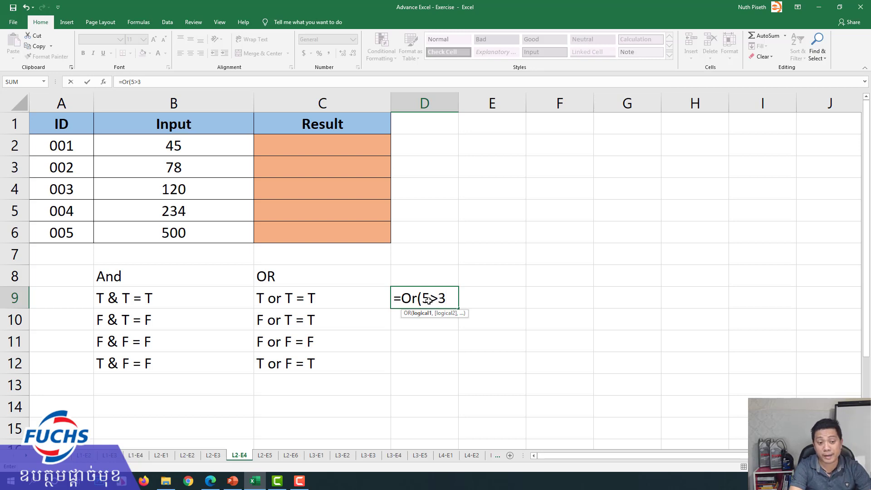
{"action": "type", "text": ","}
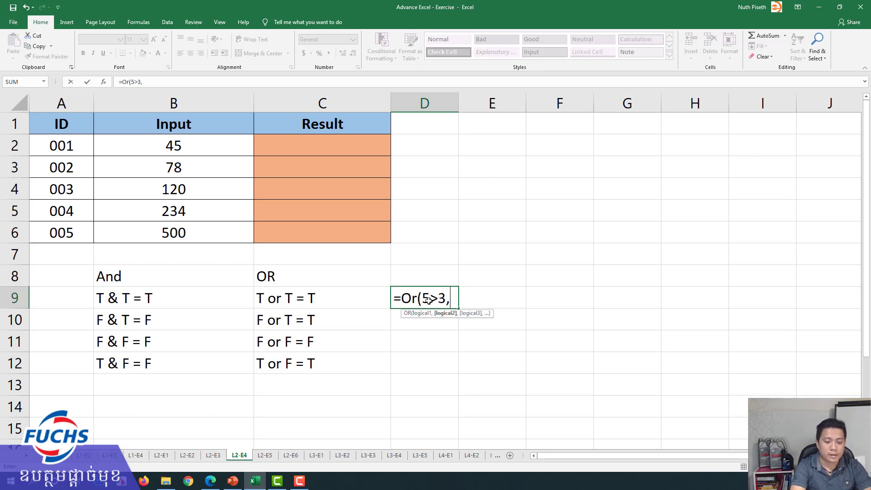
{"action": "type", "text": "6>"}
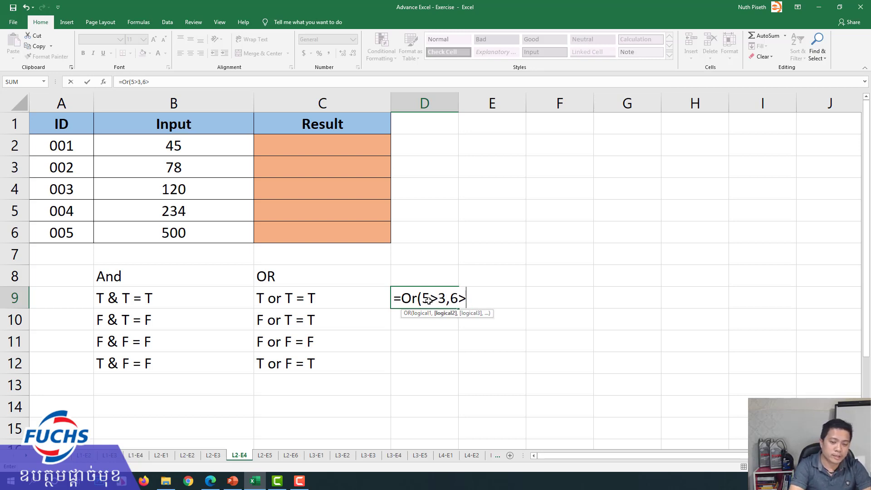
{"action": "type", "text": "3"}
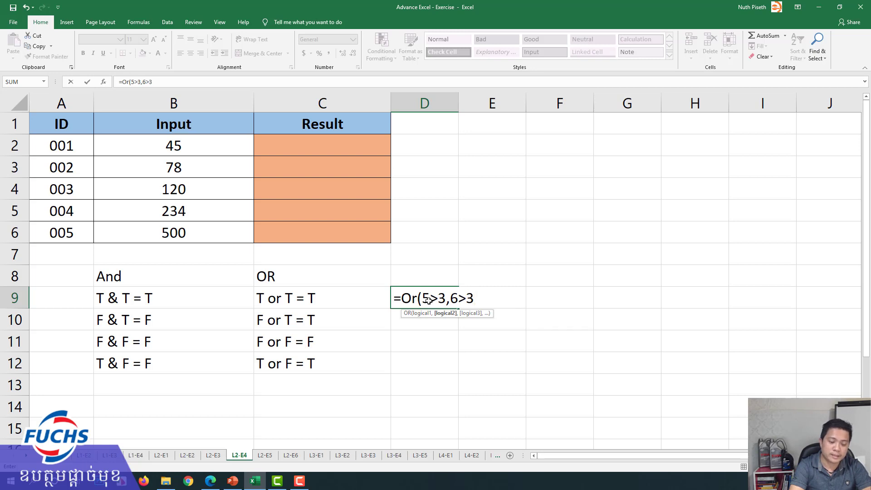
{"action": "type", "text": ")"}
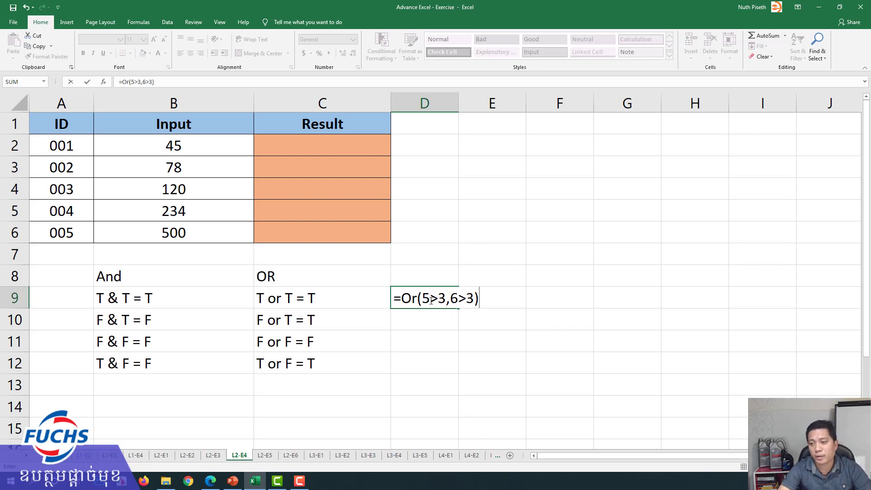
{"action": "key", "text": "BackSpace"}
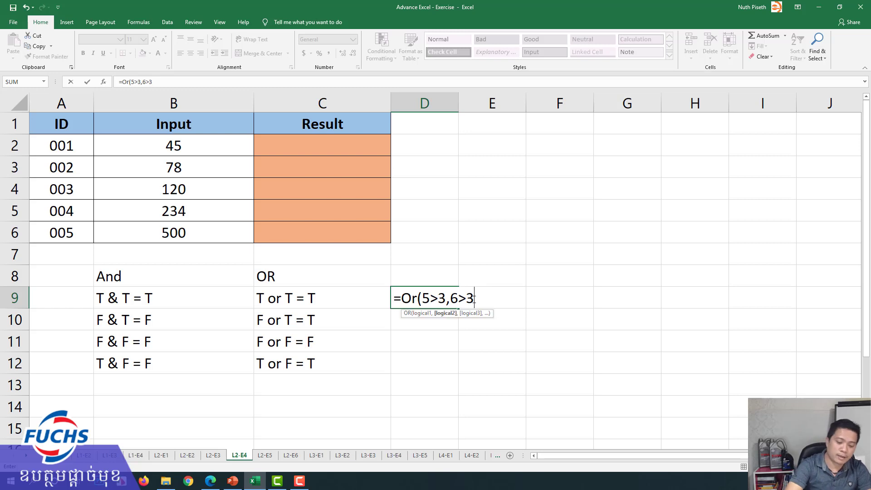
{"action": "type", "text": ",9"}
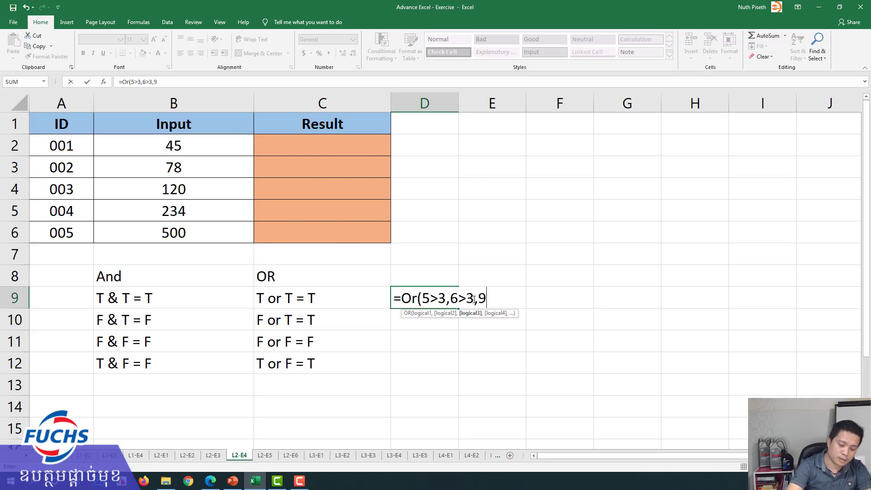
{"action": "type", "text": ">7)"}
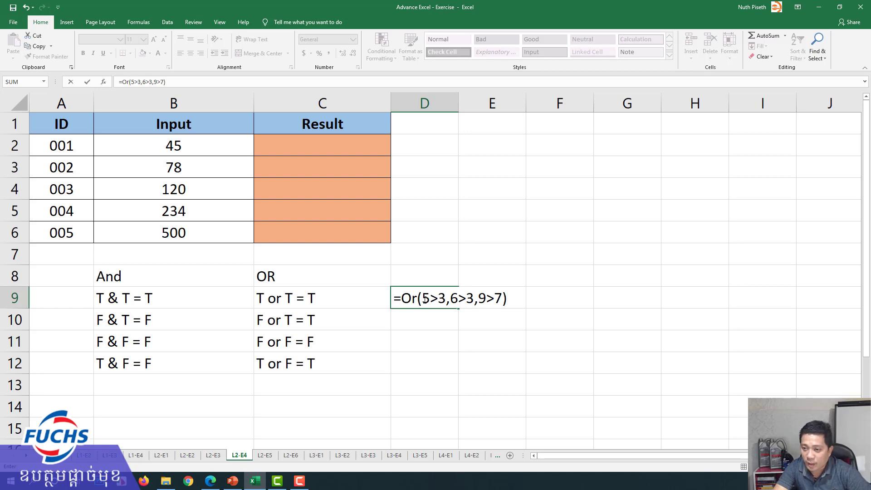
{"action": "left_click_drag", "start_coordinate": [423, 298], "coordinate": [445, 299]}
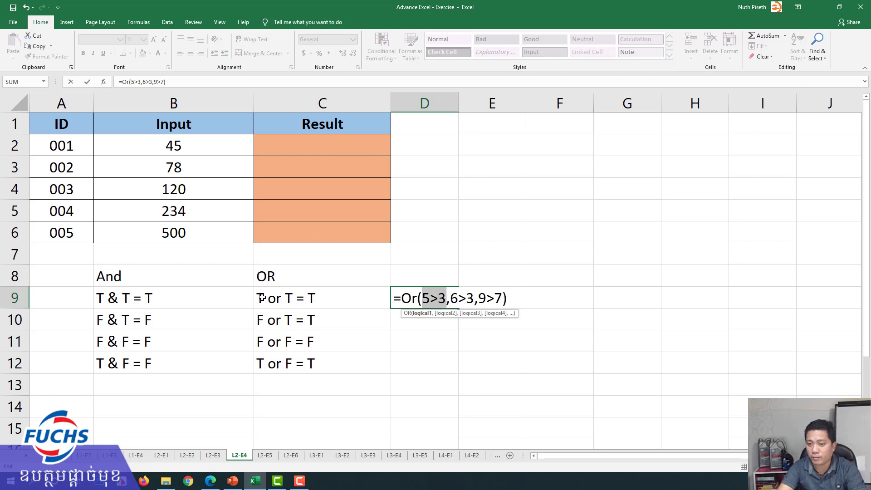
{"action": "mouse_move", "coordinate": [451, 298]}
{"action": "left_mouse_down"}
{"action": "mouse_move", "coordinate": [491, 298]}
{"action": "mouse_move", "coordinate": [473, 297]}
{"action": "left_mouse_up"}
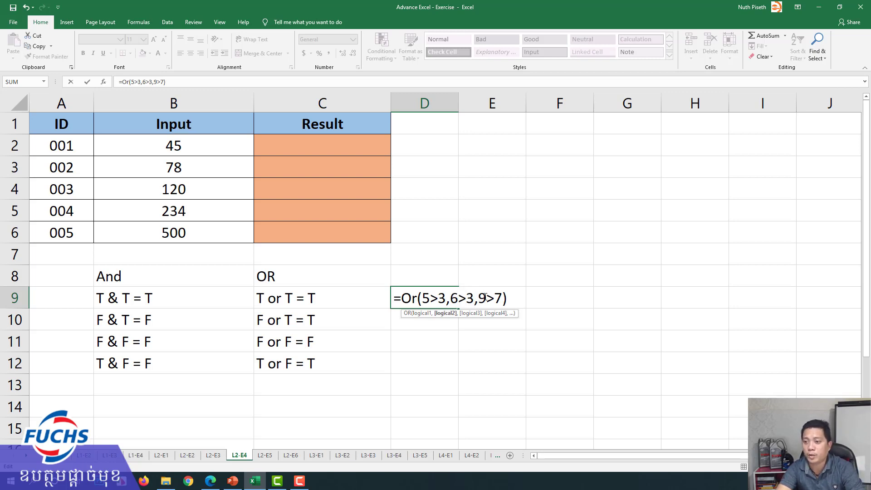
{"action": "left_click_drag", "start_coordinate": [478, 298], "coordinate": [494, 298]}
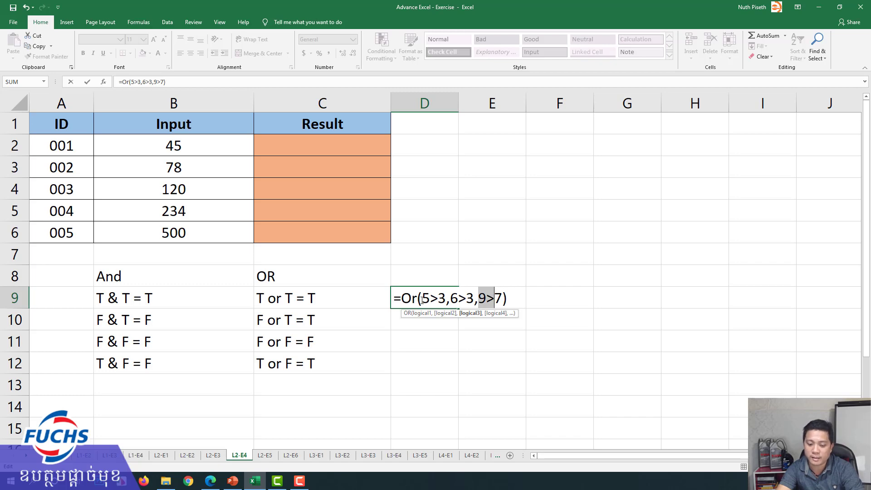
Step: Commit D9 to show TRUE, then enter =or(5<2,5>4,7>6) in D10, also returning TRUE
{"action": "key", "text": "Return"}
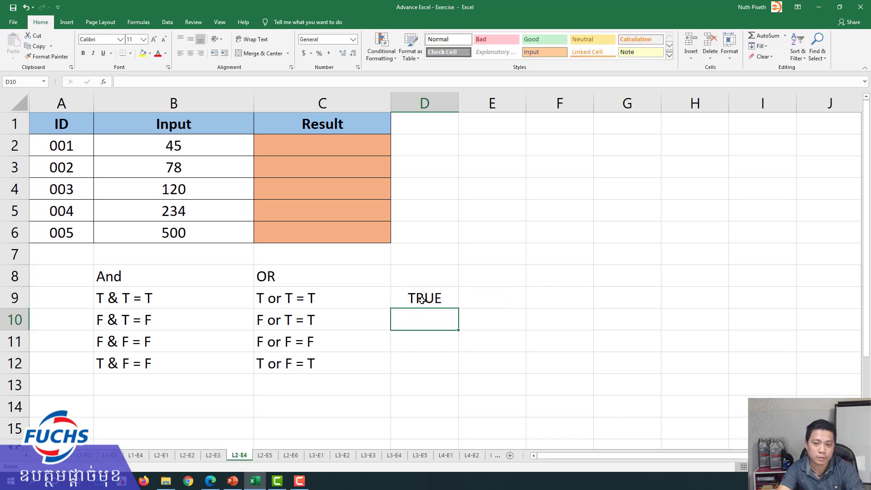
{"action": "type", "text": "="}
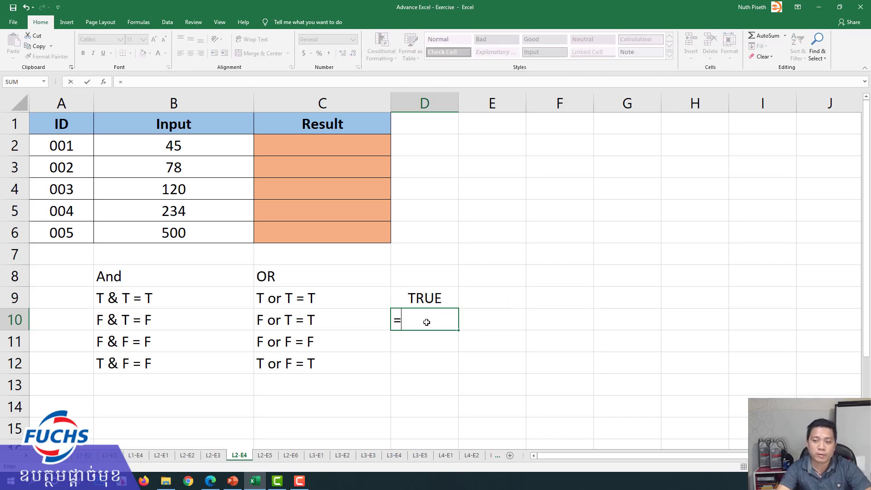
{"action": "type", "text": "or("}
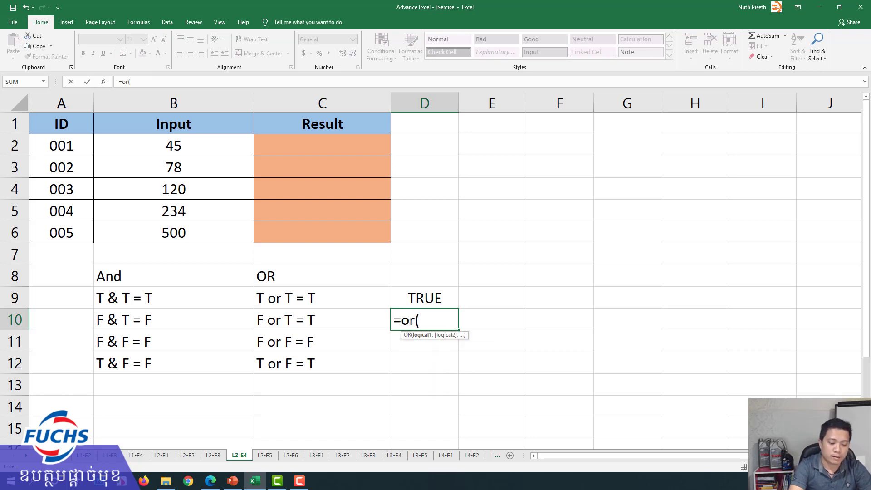
{"action": "type", "text": "5<"}
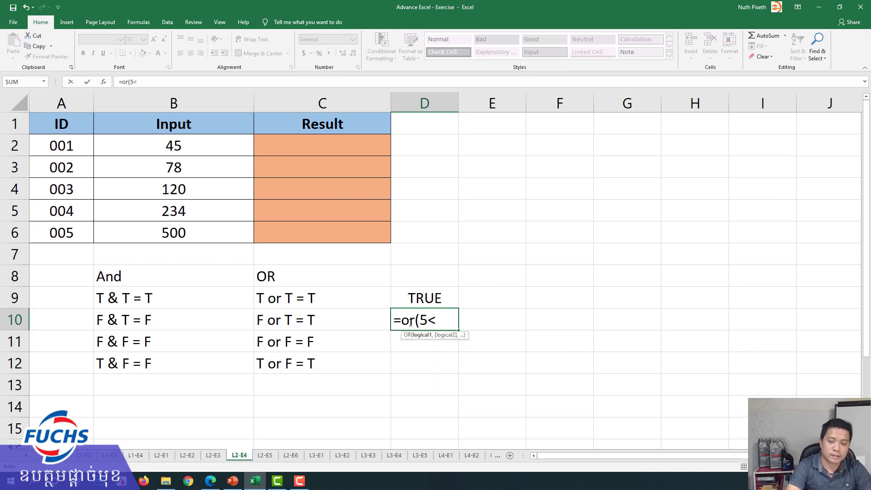
{"action": "type", "text": "2,"}
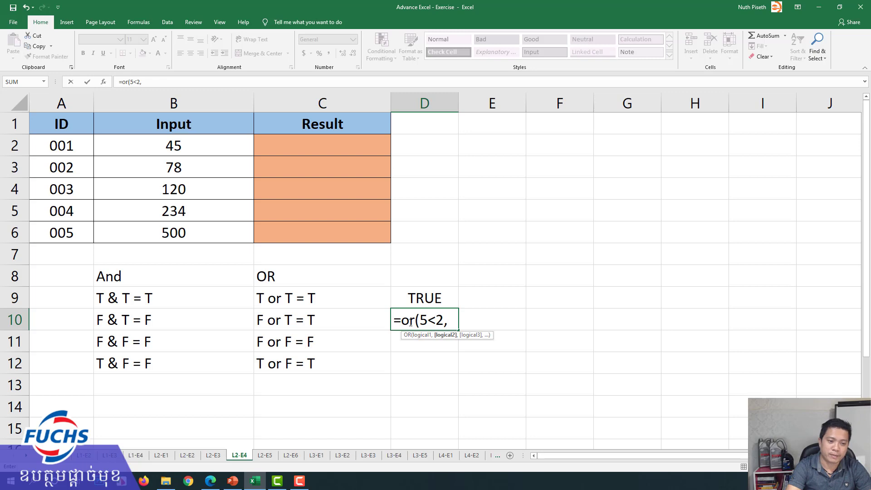
{"action": "type", "text": "5"}
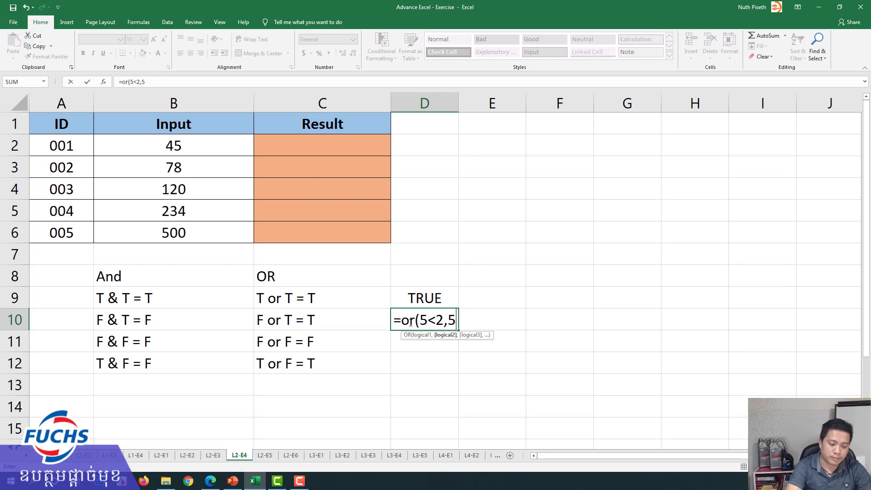
{"action": "type", "text": ">4"}
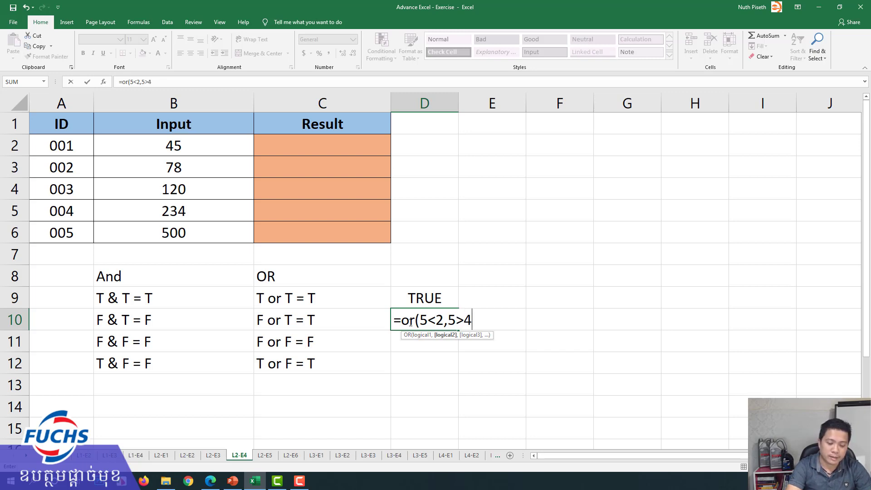
{"action": "type", "text": ",7>"}
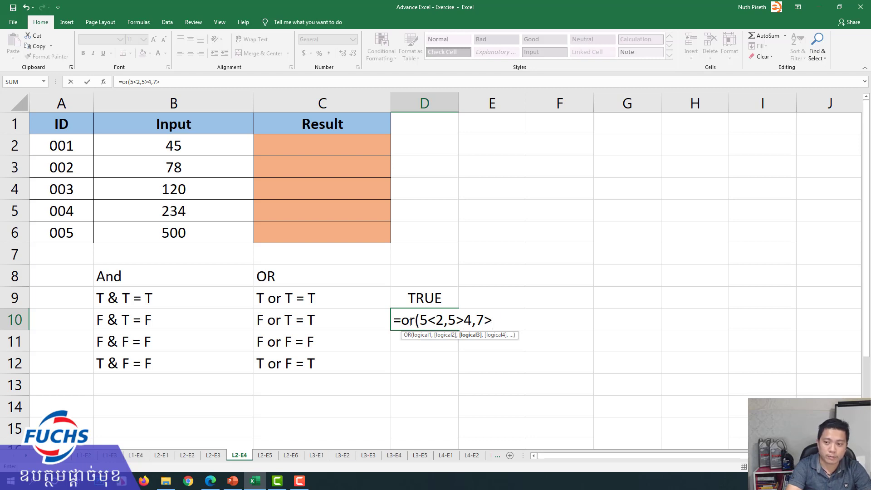
{"action": "type", "text": "6"}
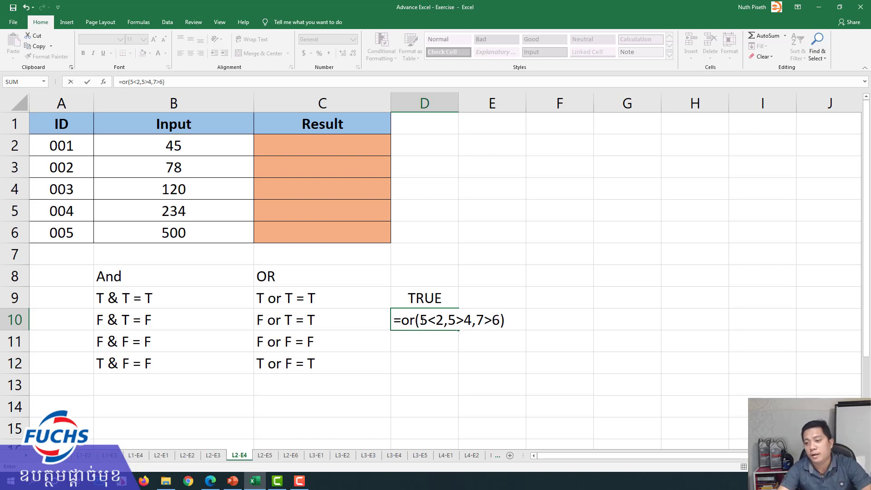
{"action": "mouse_move", "coordinate": [420, 321]}
{"action": "left_mouse_down"}
{"action": "mouse_move", "coordinate": [482, 321]}
{"action": "mouse_move", "coordinate": [473, 321]}
{"action": "left_mouse_up"}
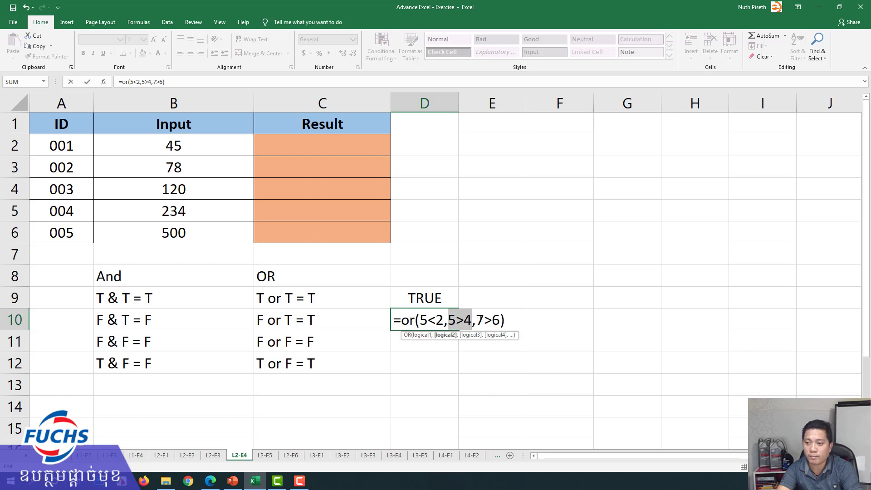
{"action": "key", "text": "Return"}
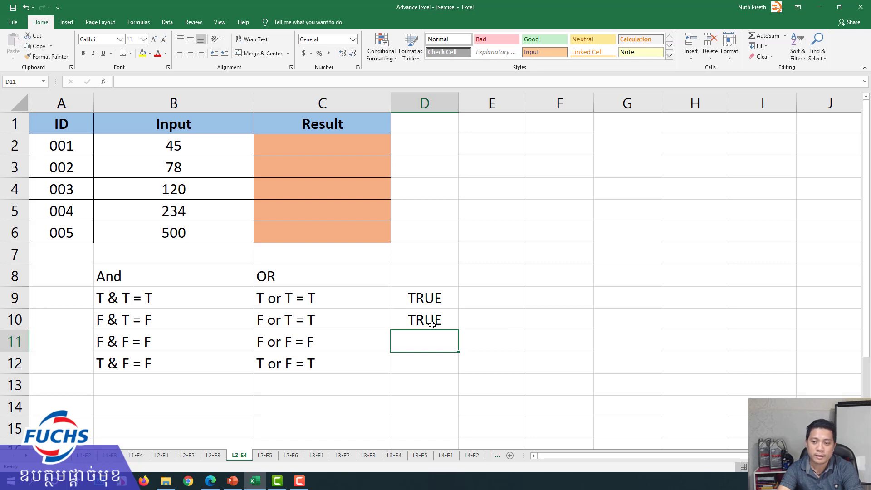
Step: Enter =or(5>6,7>9) in D11, pointing out the false 7>9 condition, giving FALSE
{"action": "type", "text": "="}
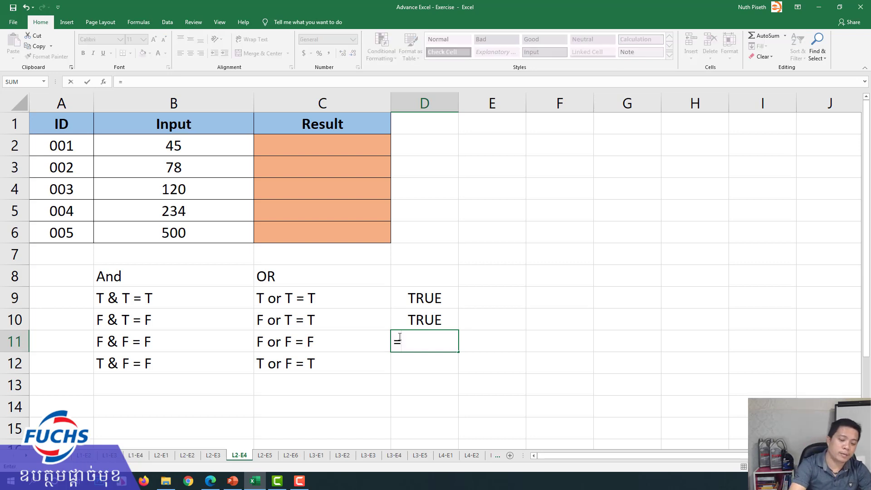
{"action": "type", "text": "or("}
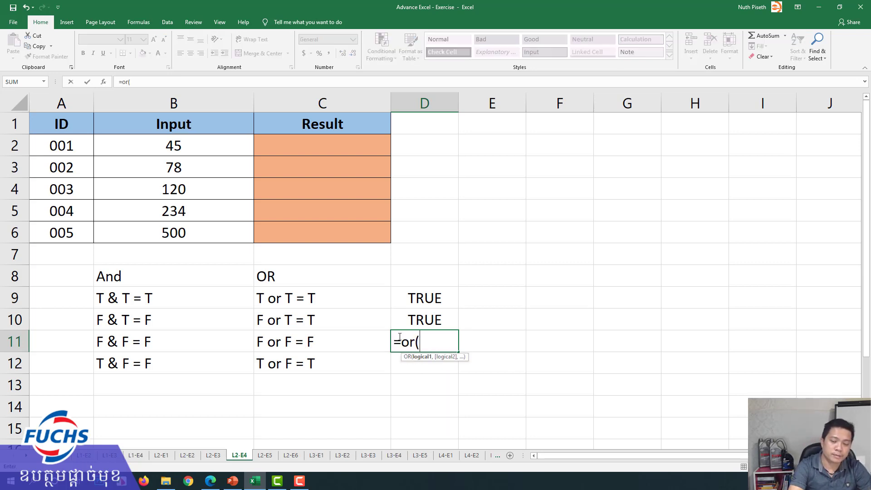
{"action": "type", "text": "5"}
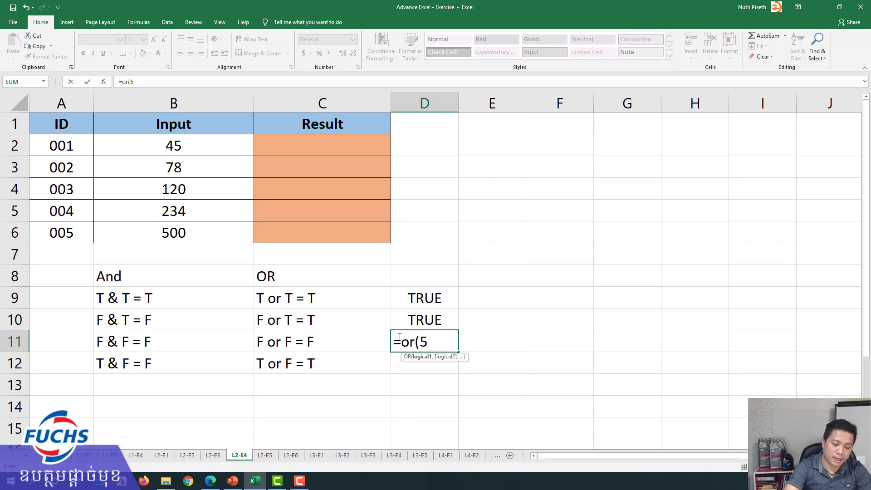
{"action": "type", "text": ">6"}
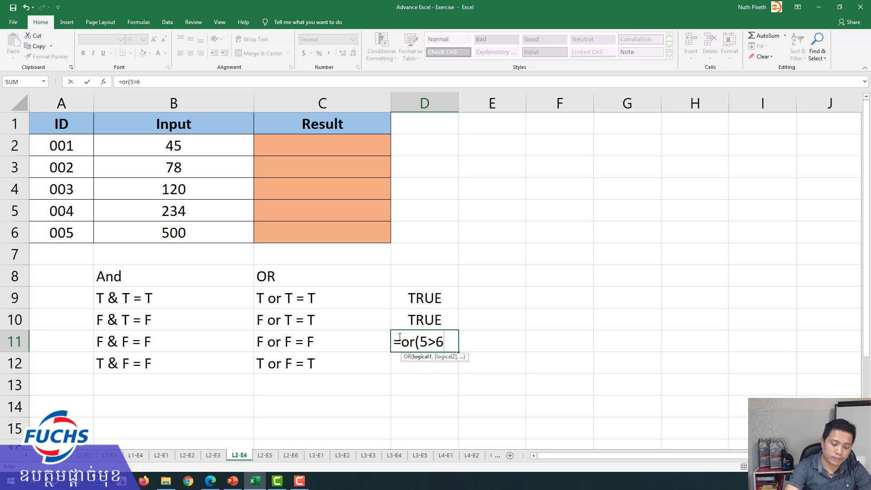
{"action": "type", "text": ",7>9"}
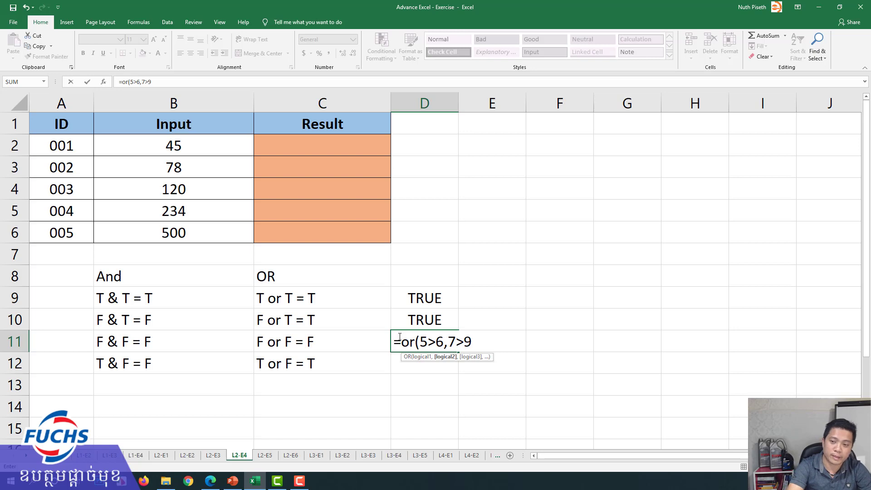
{"action": "type", "text": ")"}
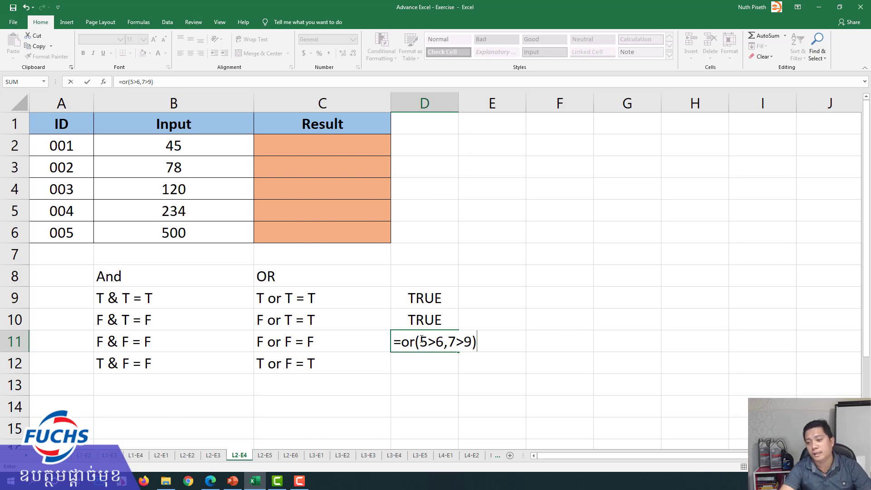
{"action": "left_click_drag", "start_coordinate": [447, 341], "coordinate": [472, 342]}
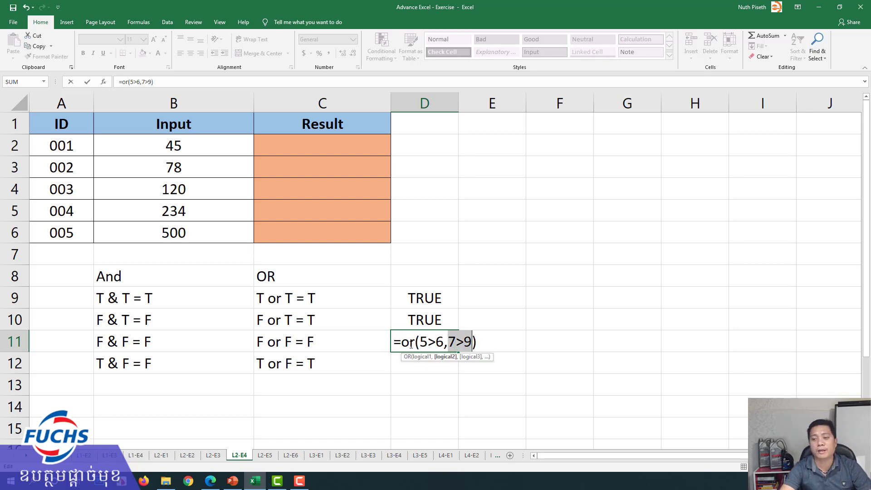
{"action": "key", "text": "Return"}
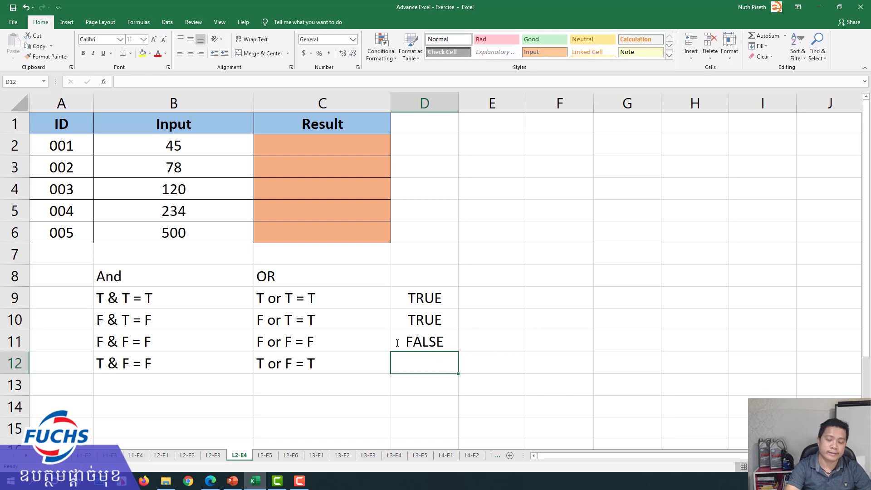
Step: Reopen D11's =or(5>6,7>9) formula to explain its conditions, leaving it unchanged
{"action": "left_click", "coordinate": [398, 343]}
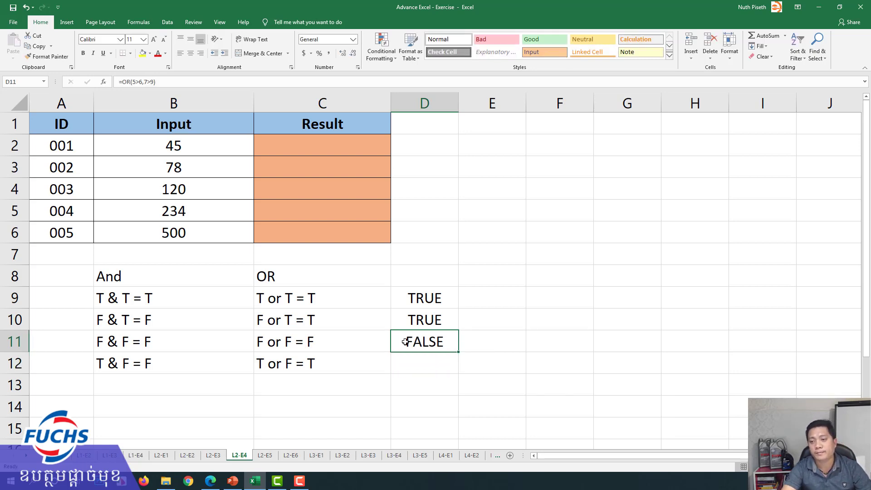
{"action": "double_click", "coordinate": [399, 342]}
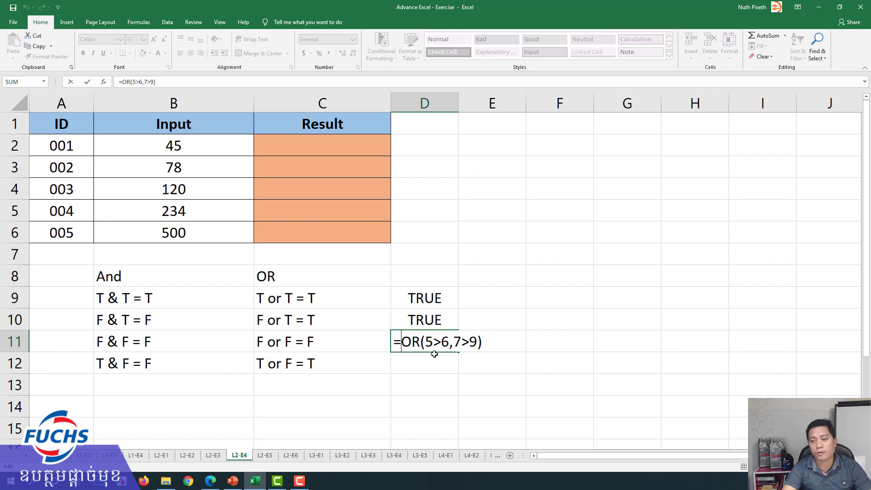
{"action": "left_click", "coordinate": [431, 361]}
{"action": "key", "text": "Escape"}
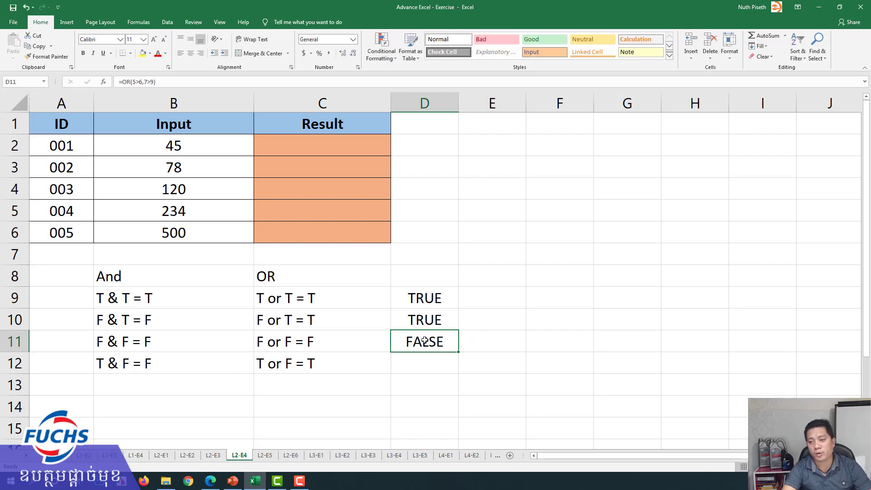
{"action": "double_click", "coordinate": [425, 341]}
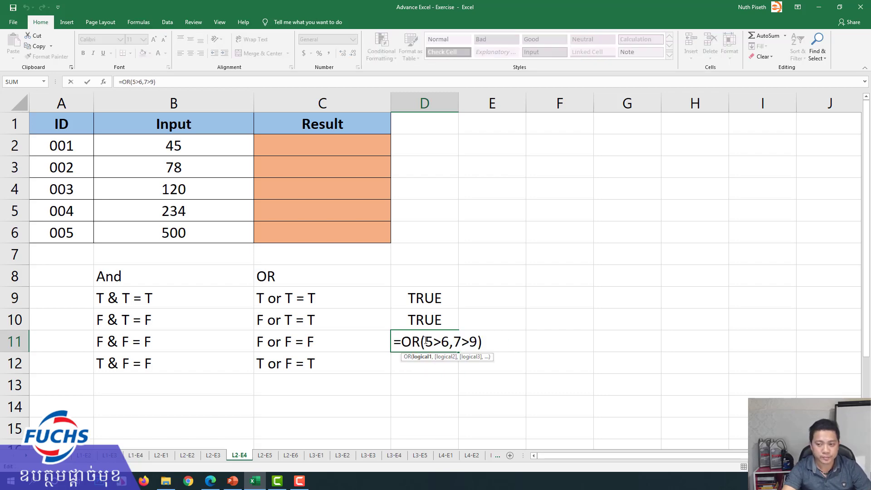
{"action": "key", "text": "Escape"}
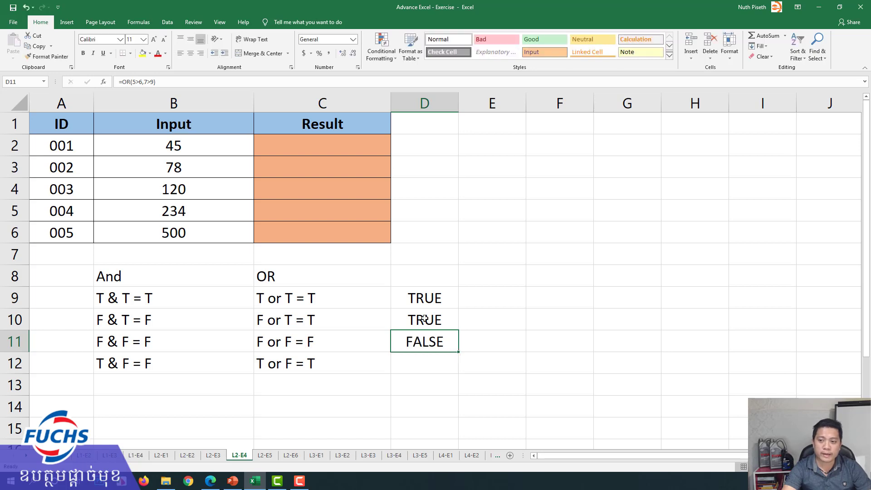
Step: Review D10 and recommit D9 as =OR(5>3,6>3,9>7), then return to the PDF's OR truth table
{"action": "left_click", "coordinate": [425, 319]}
{"action": "left_click", "coordinate": [422, 302]}
{"action": "double_click", "coordinate": [421, 302]}
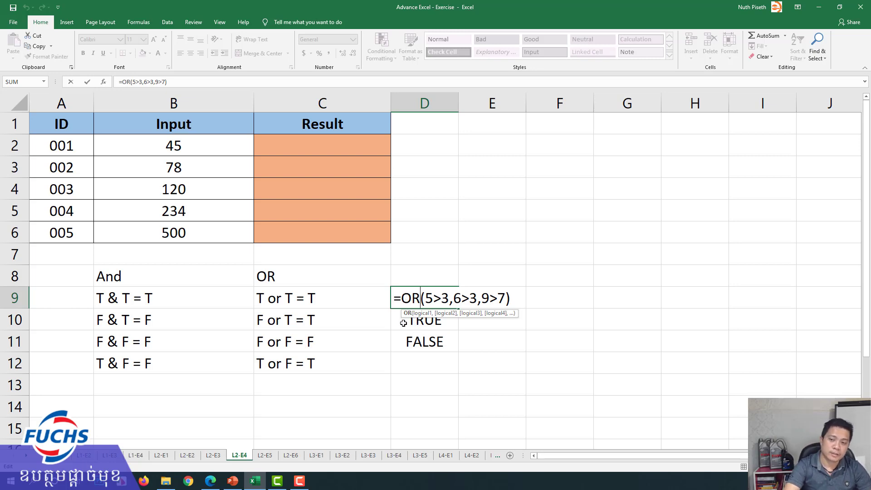
{"action": "key", "text": "Return"}
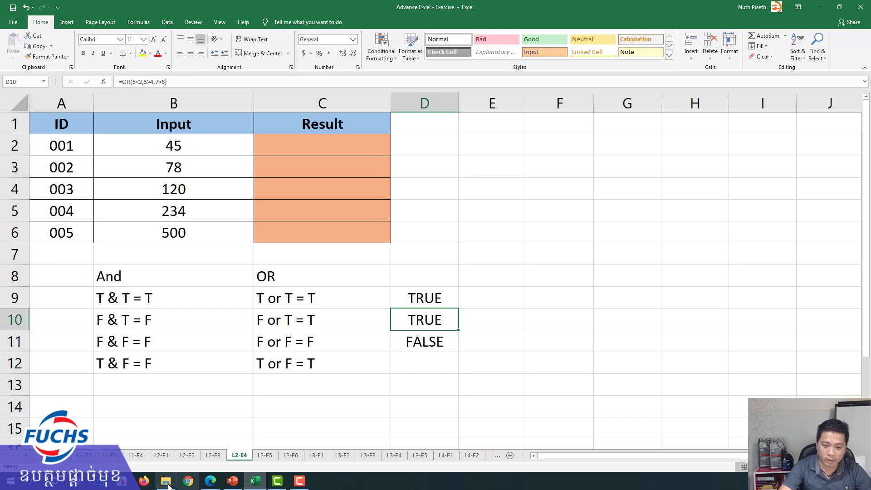
{"action": "left_click", "coordinate": [210, 481]}
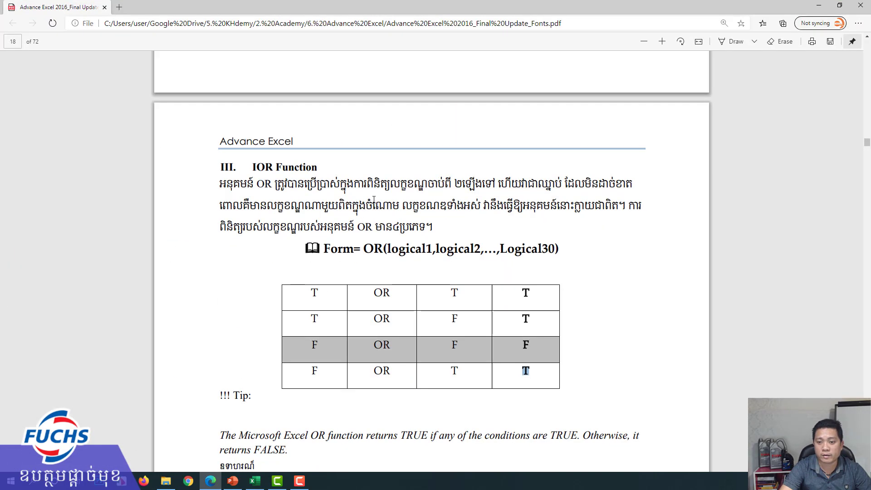
Step: Highlight the conditions in the first, second and third OR examples of the handout
{"action": "scroll", "coordinate": [376, 205], "scroll_direction": "down", "scroll_amount": 5}
{"action": "scroll", "coordinate": [376, 206], "scroll_direction": "down", "scroll_amount": 6}
{"action": "scroll", "coordinate": [375, 206], "scroll_direction": "up", "scroll_amount": 4}
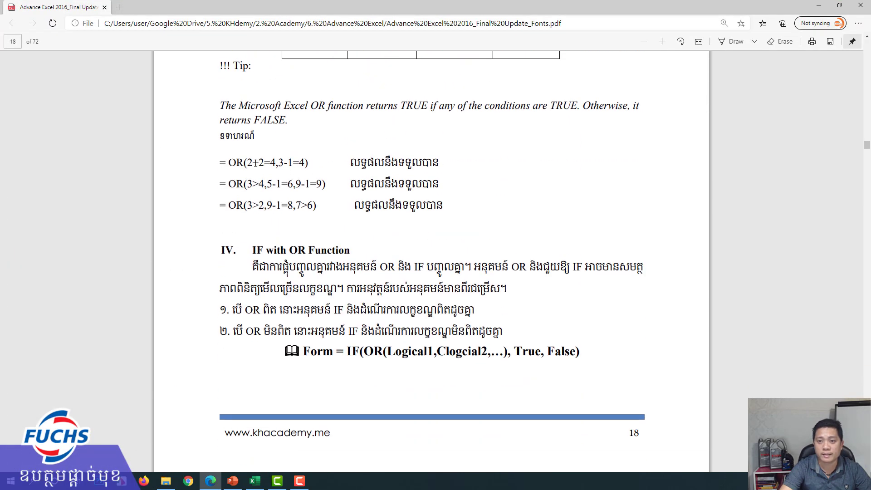
{"action": "left_click_drag", "start_coordinate": [247, 162], "coordinate": [303, 162]}
{"action": "left_click_drag", "start_coordinate": [249, 162], "coordinate": [274, 162]}
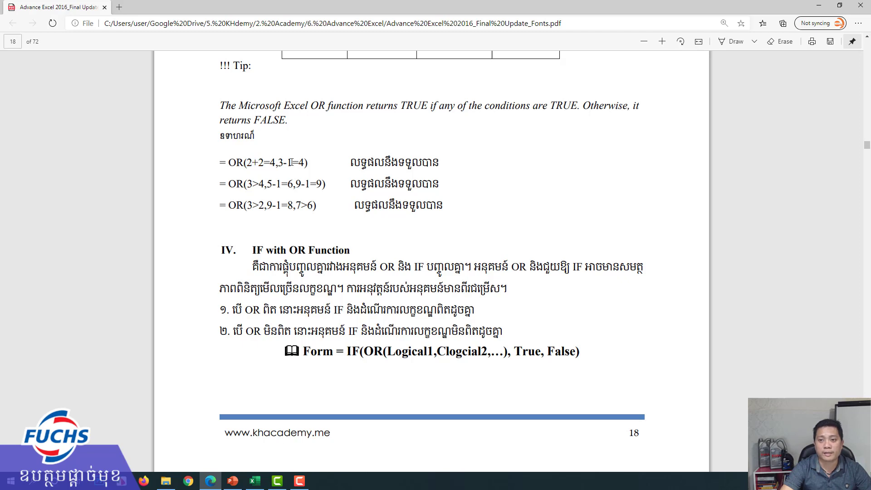
{"action": "left_click_drag", "start_coordinate": [259, 162], "coordinate": [303, 164]}
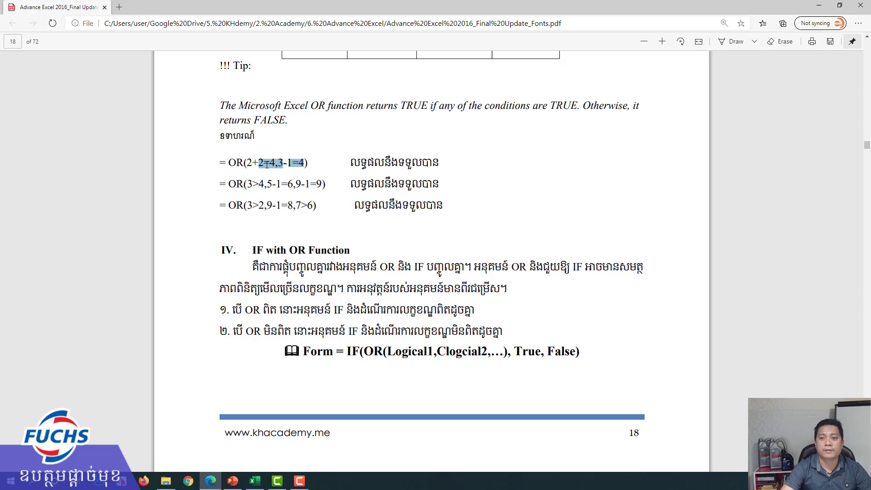
{"action": "left_click_drag", "start_coordinate": [228, 162], "coordinate": [300, 164]}
{"action": "left_click_drag", "start_coordinate": [244, 184], "coordinate": [309, 184]}
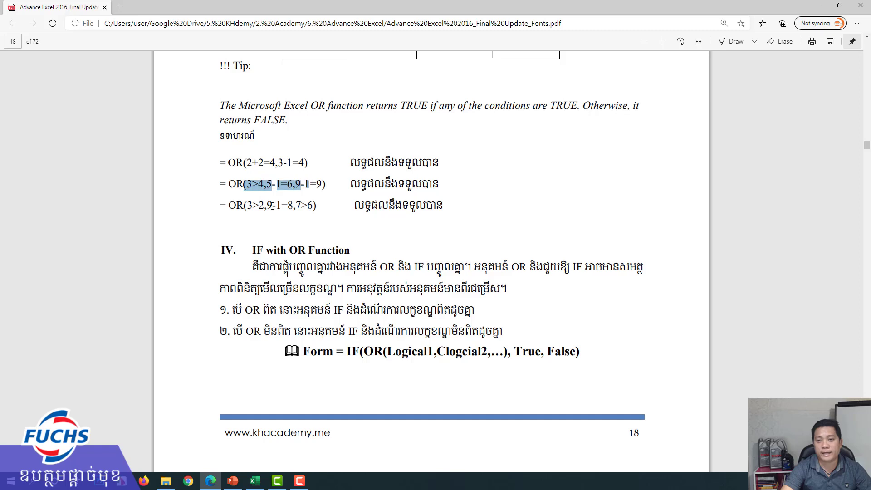
{"action": "left_click_drag", "start_coordinate": [269, 205], "coordinate": [309, 205]}
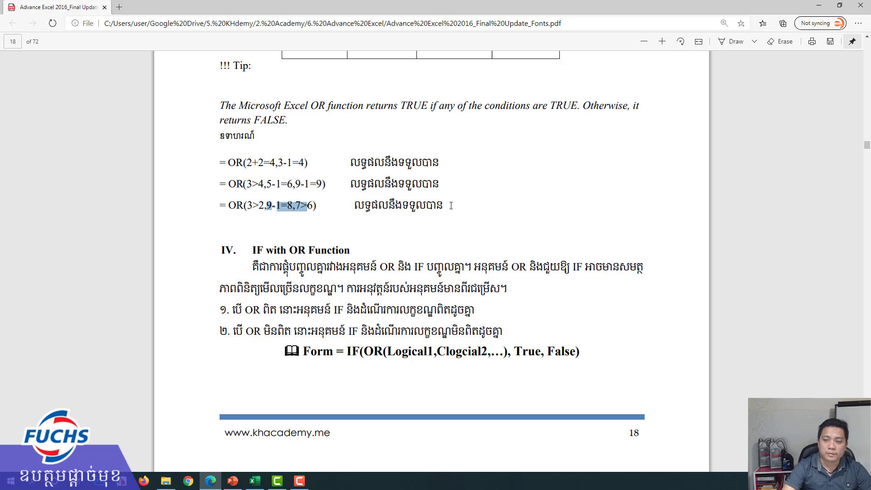
Step: Highlight the IF with OR Function heading and scroll on to the page 19 exercise
{"action": "scroll", "coordinate": [450, 209], "scroll_direction": "down", "scroll_amount": 3}
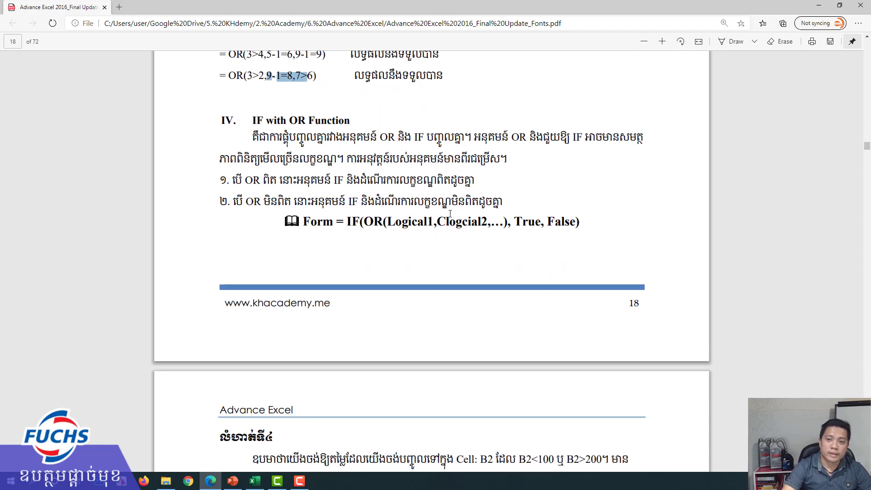
{"action": "left_click_drag", "start_coordinate": [263, 118], "coordinate": [332, 118]}
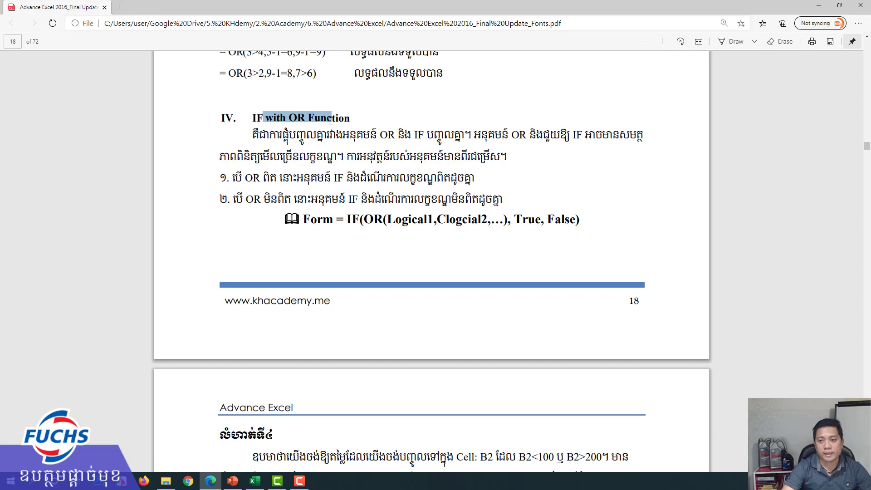
{"action": "scroll", "coordinate": [352, 152], "scroll_direction": "down", "scroll_amount": 5}
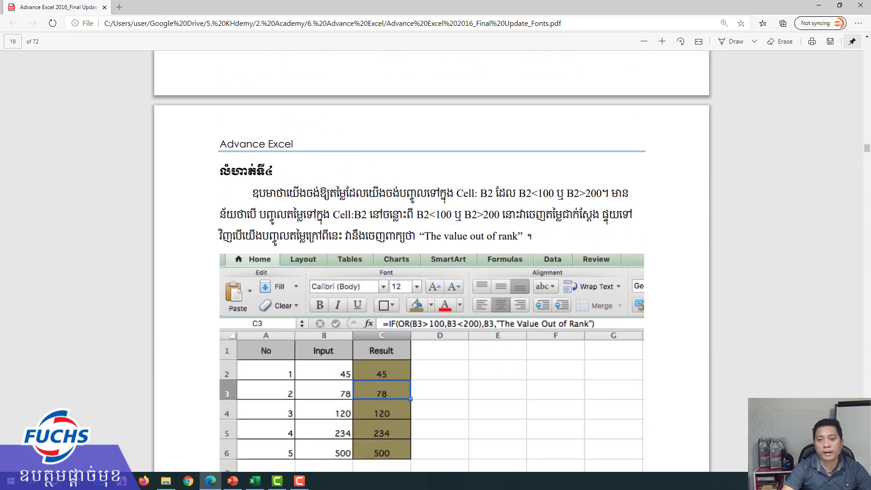
Step: Highlight the page 19 exercise heading and words in its first paragraph
{"action": "left_click_drag", "start_coordinate": [248, 171], "coordinate": [282, 170]}
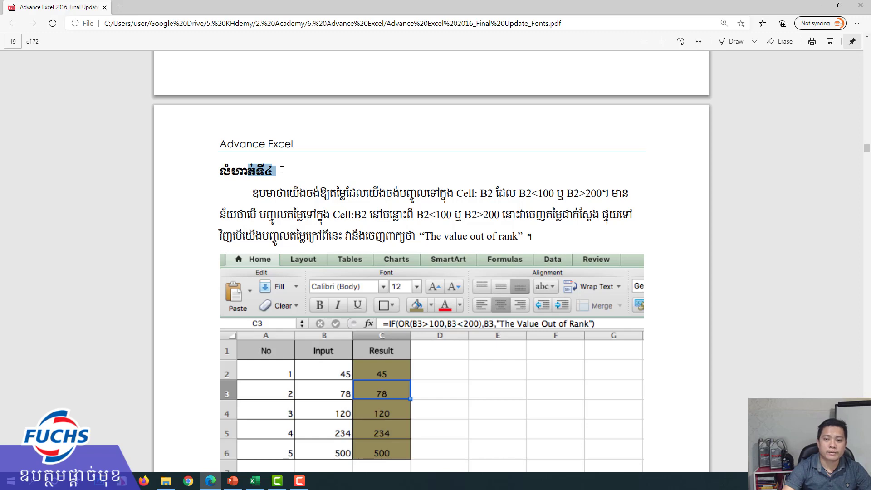
{"action": "scroll", "coordinate": [283, 170], "scroll_direction": "down", "scroll_amount": 2}
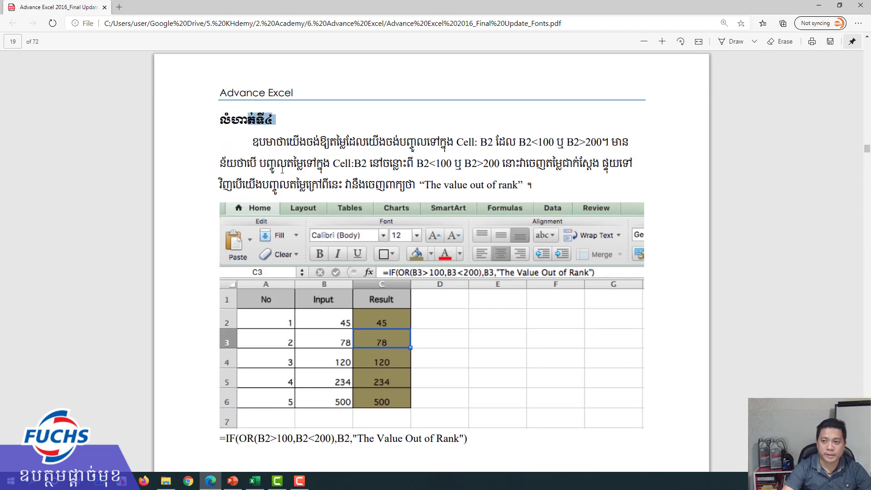
{"action": "left_click_drag", "start_coordinate": [290, 127], "coordinate": [365, 128]}
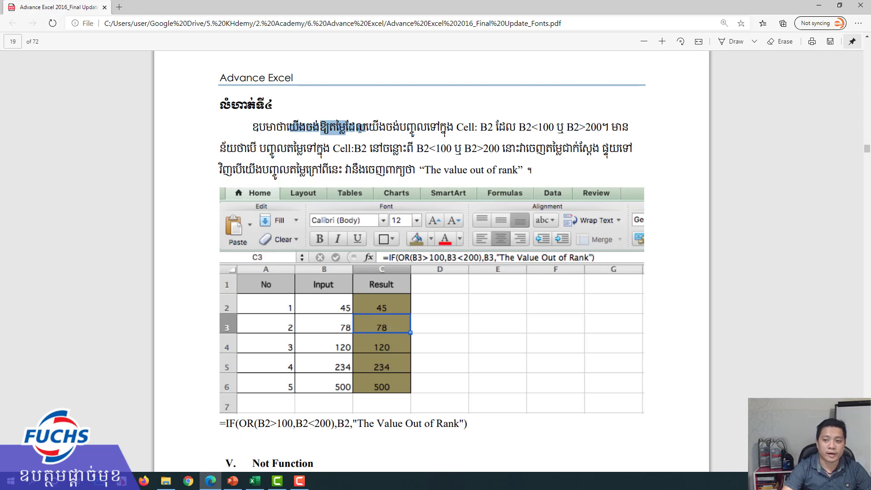
{"action": "left_click", "coordinate": [388, 127]}
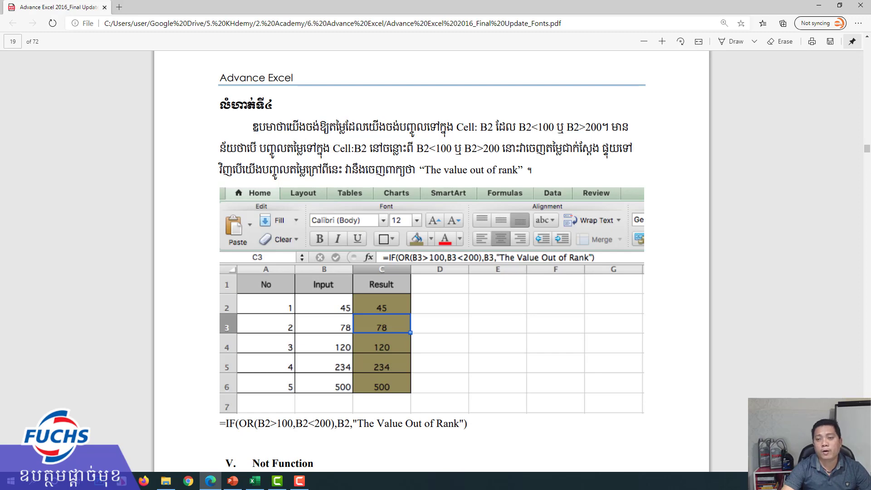
Step: Highlight the description's B2>200 condition and out-of-rank message, then return to the Excel workbook
{"action": "left_click_drag", "start_coordinate": [252, 128], "coordinate": [442, 129]}
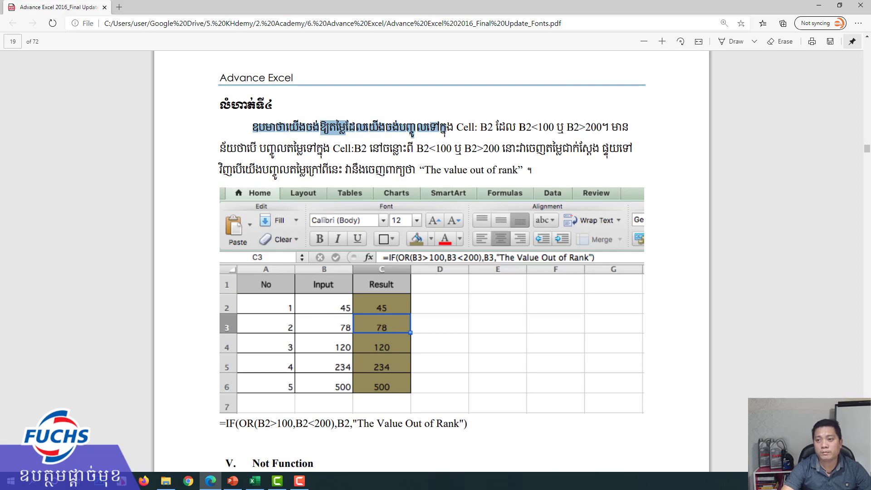
{"action": "left_click_drag", "start_coordinate": [518, 127], "coordinate": [601, 127]}
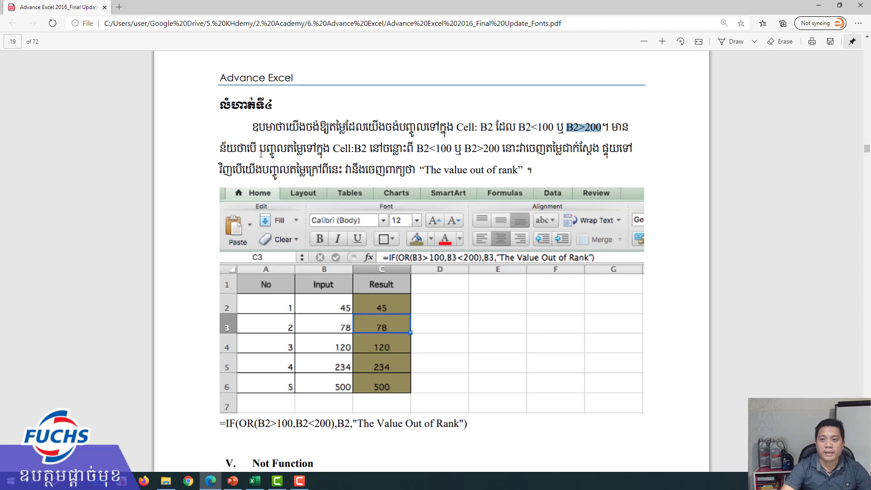
{"action": "left_click_drag", "start_coordinate": [259, 148], "coordinate": [598, 148]}
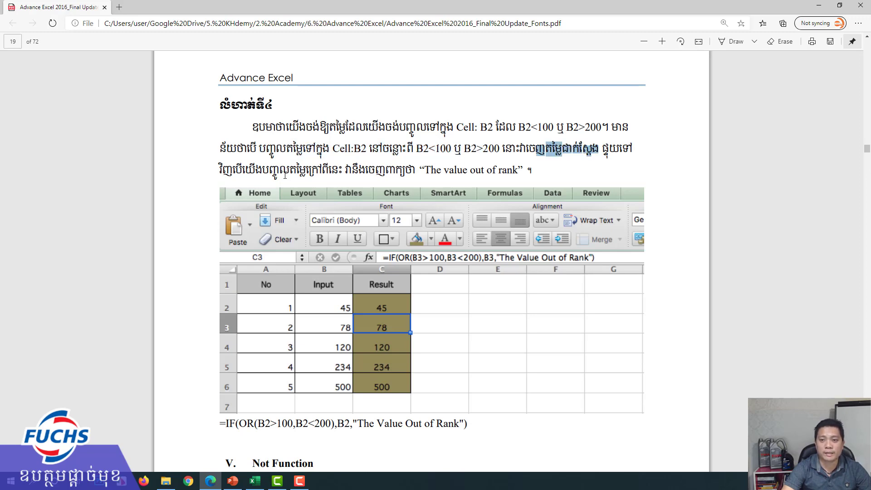
{"action": "left_click_drag", "start_coordinate": [285, 171], "coordinate": [495, 170]}
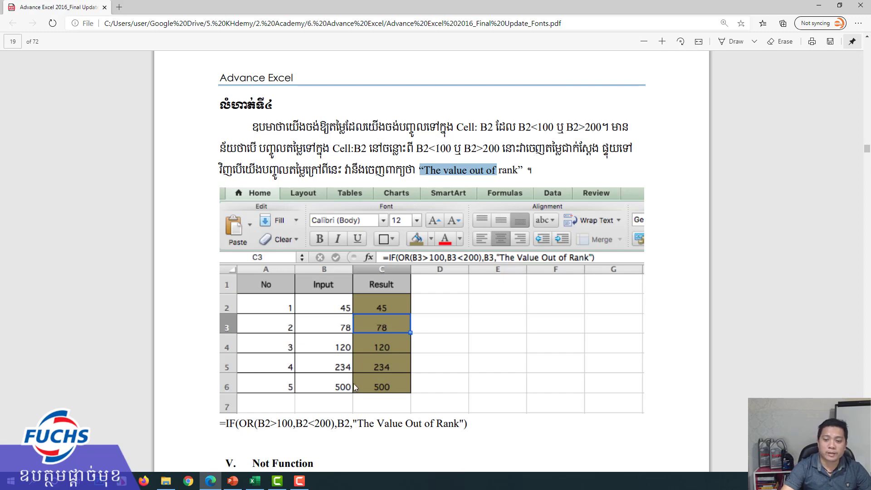
{"action": "left_click", "coordinate": [258, 482]}
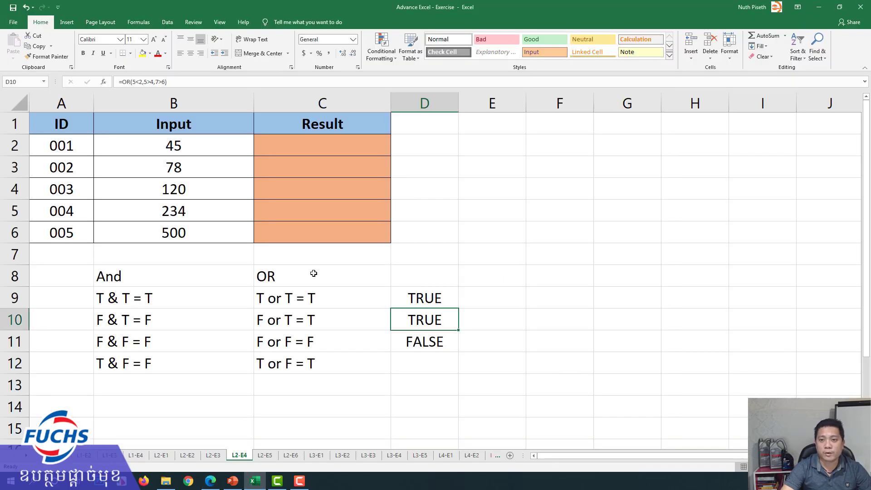
Step: Enter the range note '100 - 200' in cell F2
{"action": "left_click", "coordinate": [340, 148]}
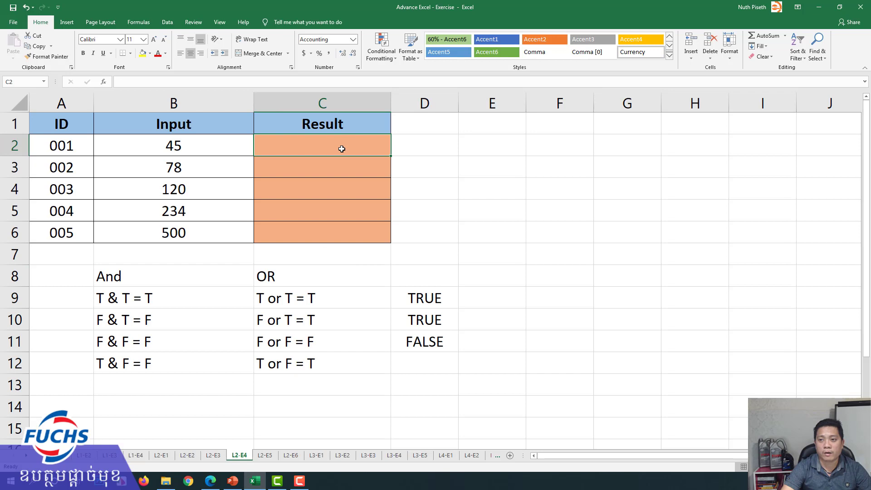
{"action": "left_click", "coordinate": [548, 150]}
{"action": "type", "text": "100"}
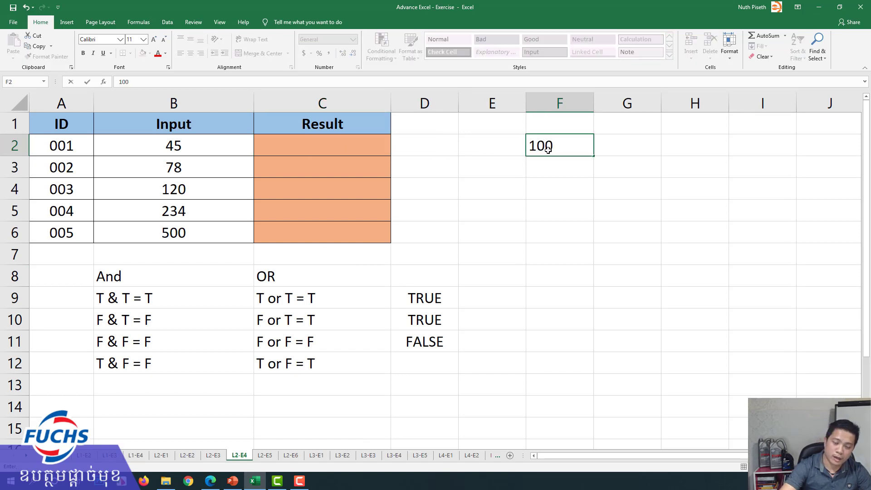
{"action": "type", "text": " - 200"}
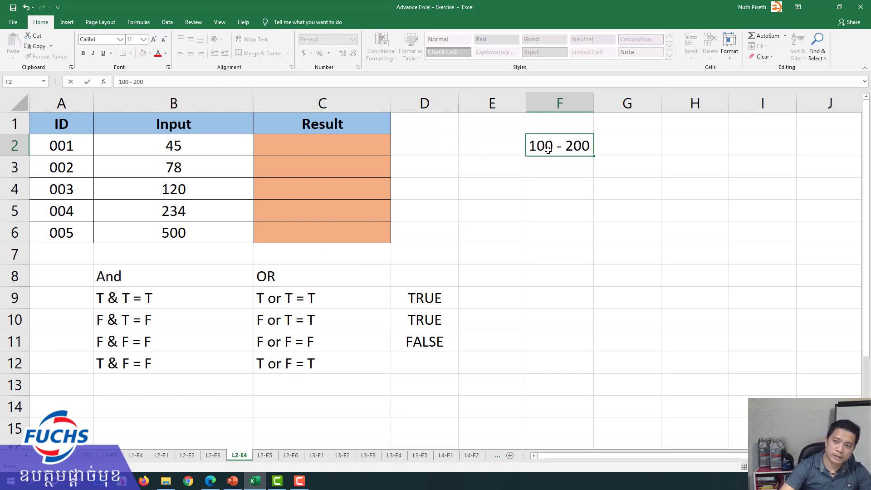
{"action": "key", "text": "Return"}
{"action": "left_click", "coordinate": [549, 150]}
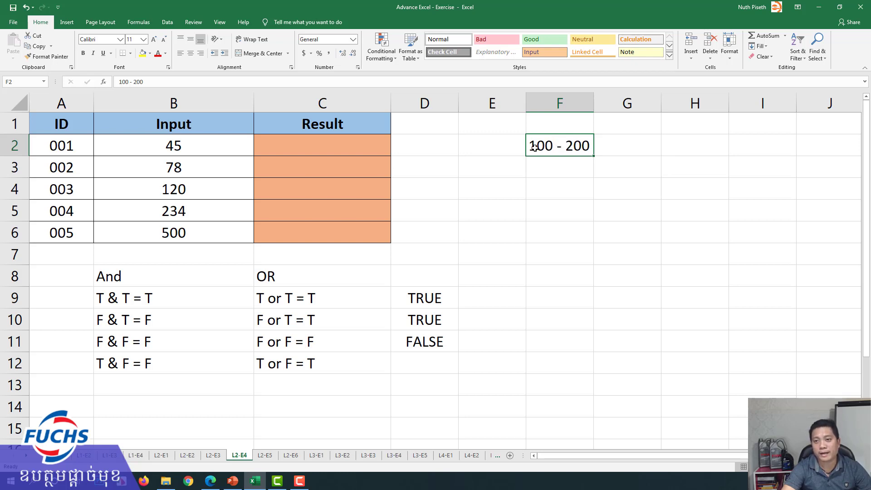
Step: In C2, build =IF(OR(B2>=100,B2<=200),B2 by clicking B2 for each reference
{"action": "left_click", "coordinate": [337, 151]}
{"action": "type", "text": "="}
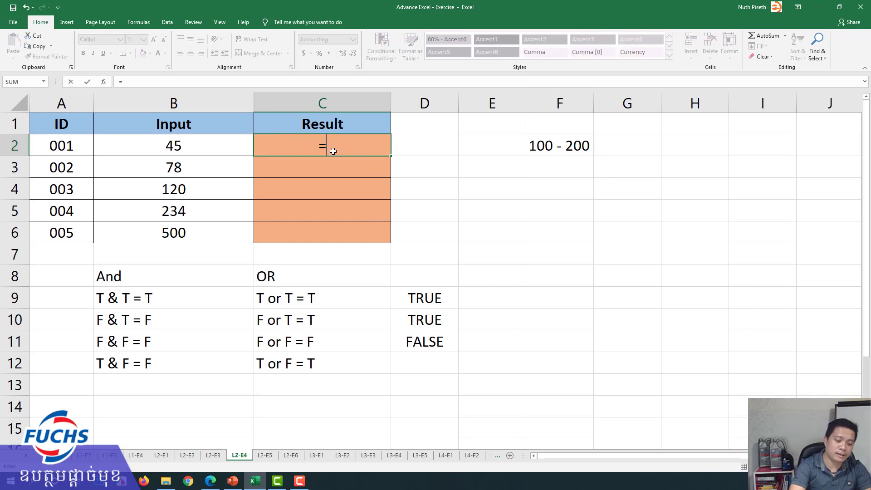
{"action": "type", "text": "if"}
{"action": "key", "text": "Escape"}
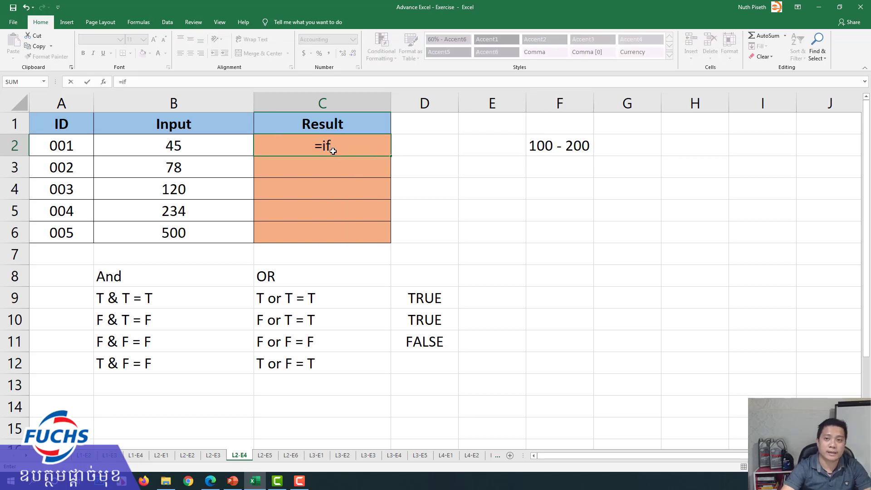
{"action": "key", "text": "Escape"}
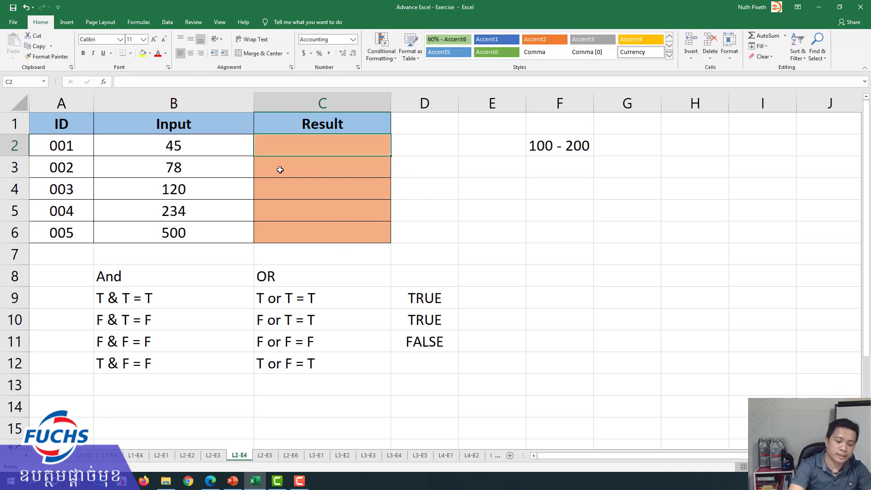
{"action": "type", "text": "=if("}
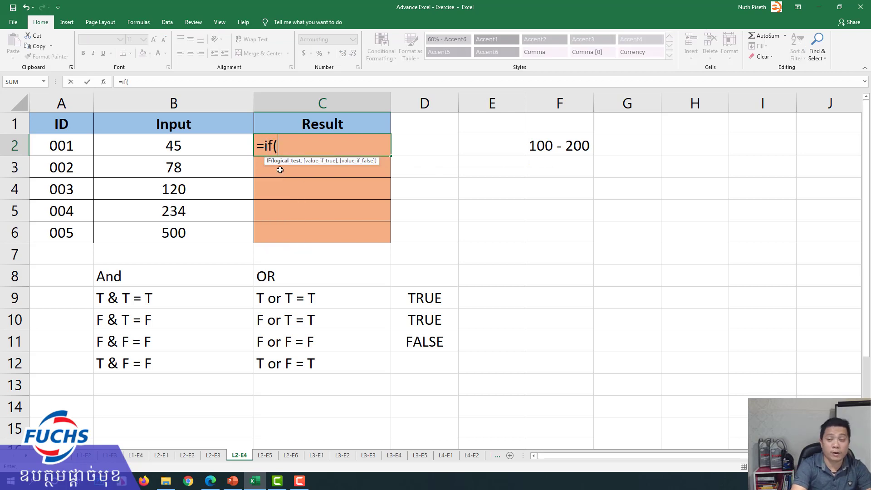
{"action": "type", "text": "or("}
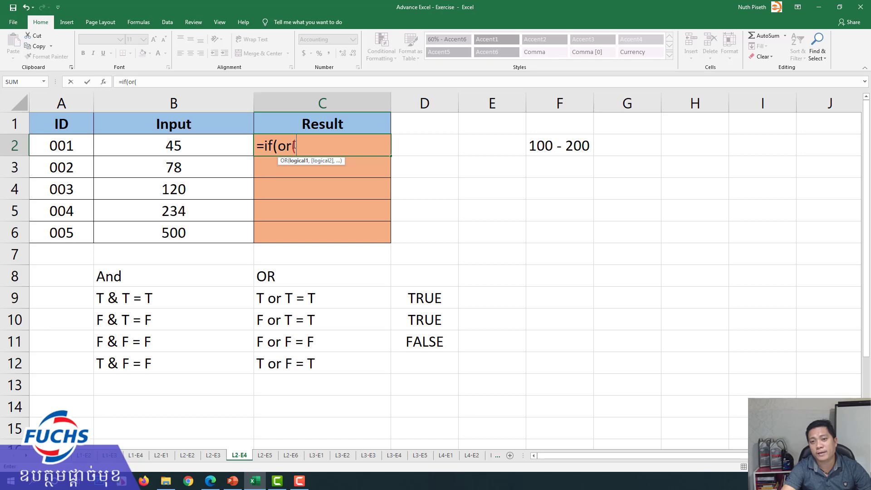
{"action": "left_click", "coordinate": [173, 145]}
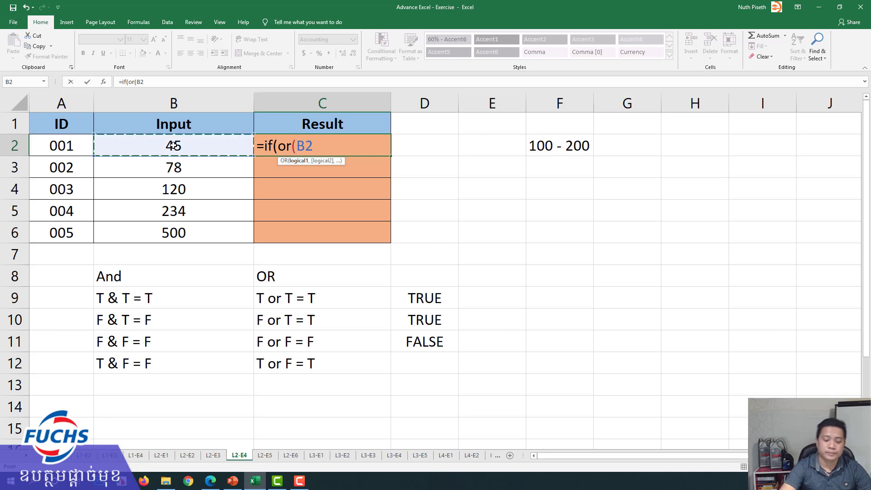
{"action": "type", "text": ">"}
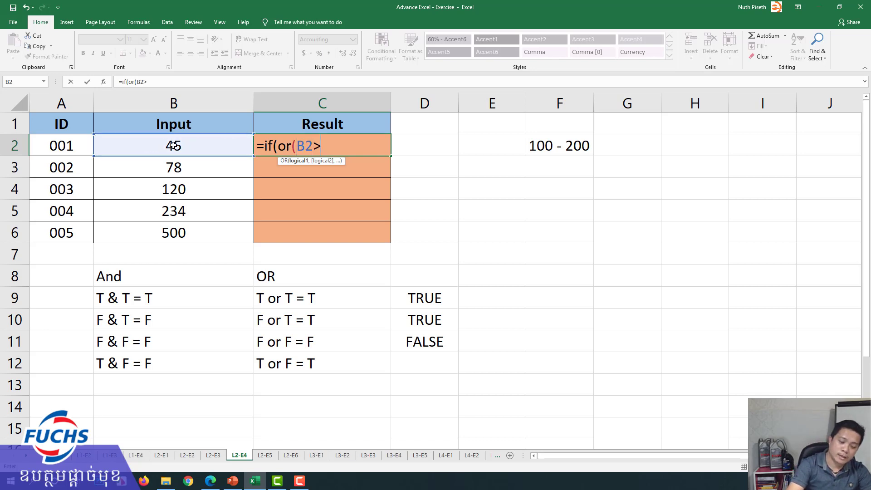
{"action": "type", "text": "=100"}
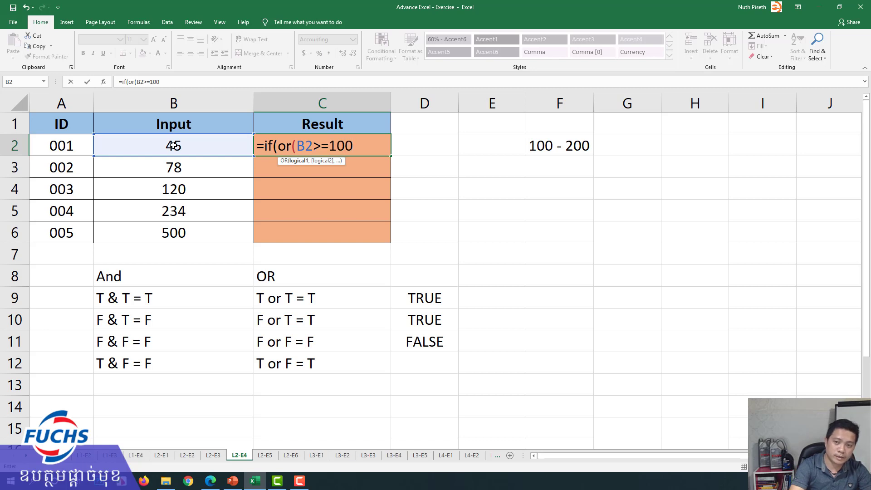
{"action": "type", "text": ","}
{"action": "left_click", "coordinate": [173, 145]}
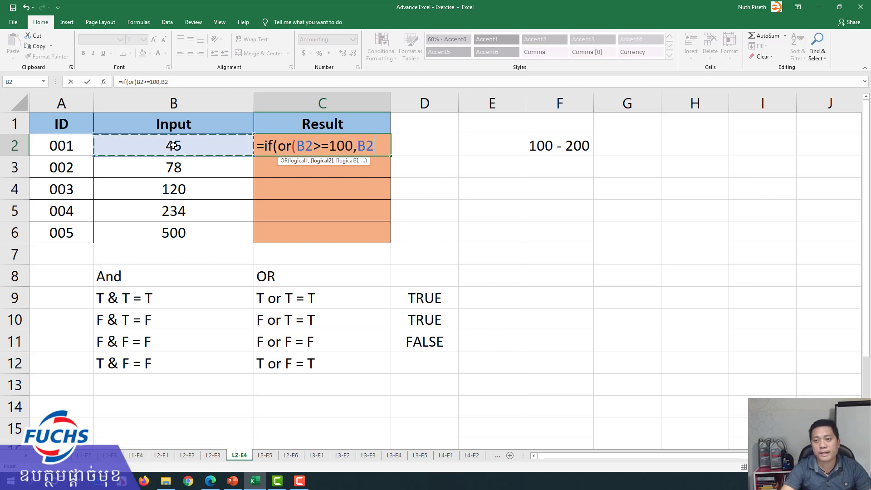
{"action": "type", "text": "<"}
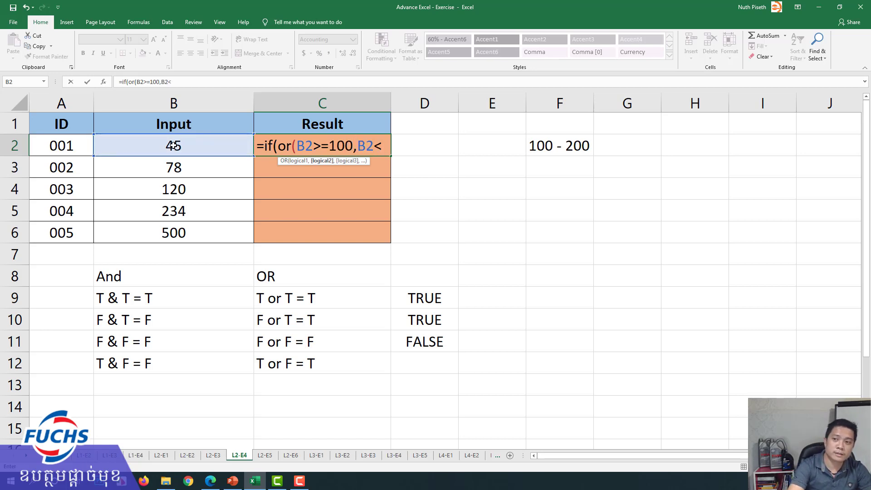
{"action": "type", "text": "=200"}
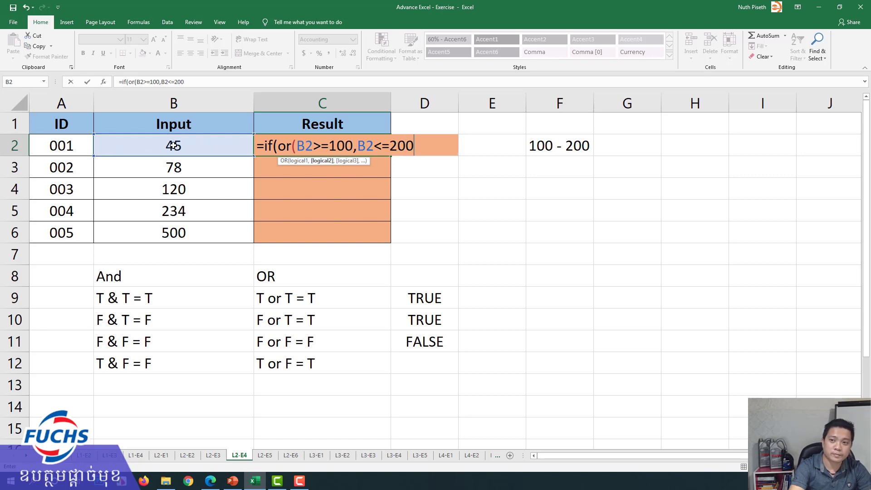
{"action": "type", "text": "),"}
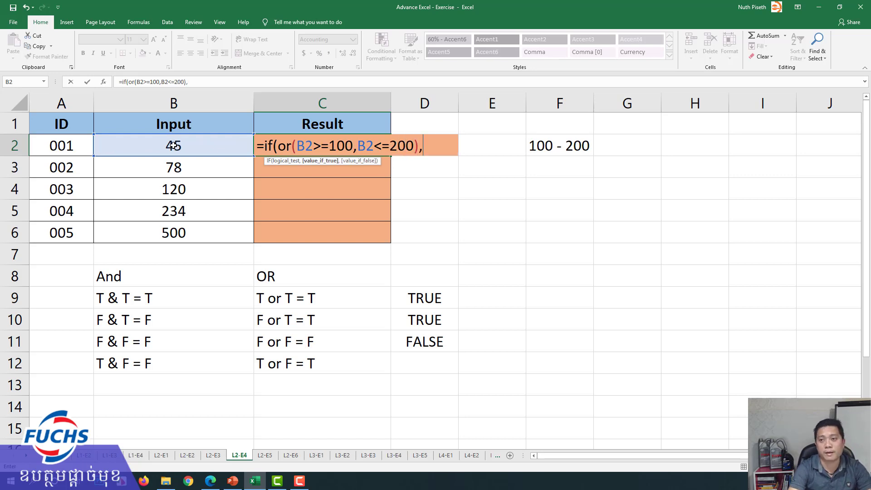
{"action": "left_click", "coordinate": [173, 146]}
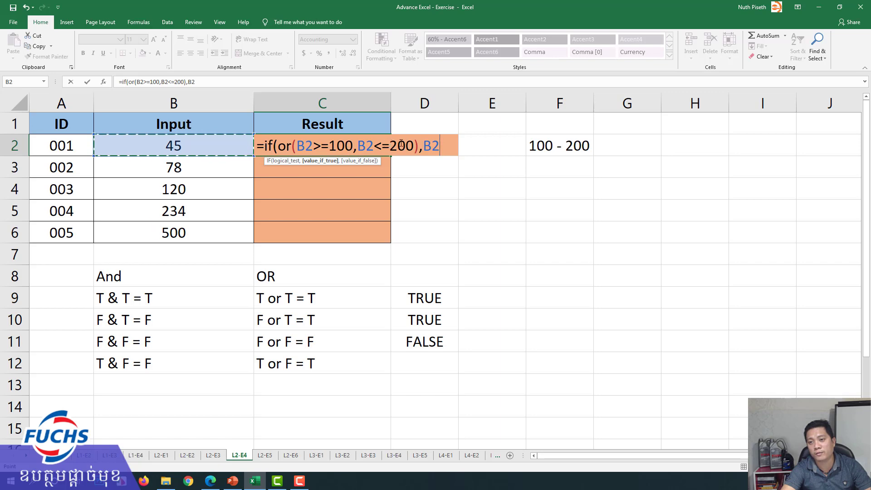
Step: Finish the formula with the "The Value out of rank" message and enter it in C2
{"action": "left_click_drag", "start_coordinate": [414, 145], "coordinate": [278, 146]}
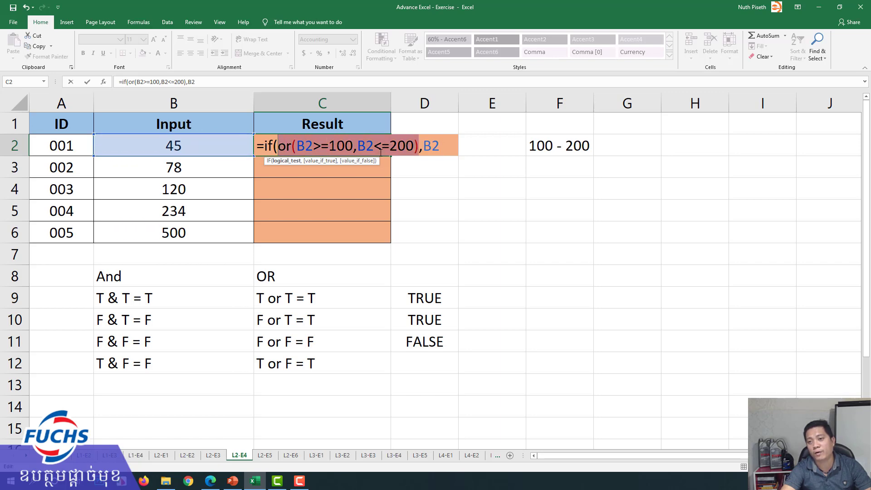
{"action": "left_click", "coordinate": [437, 147]}
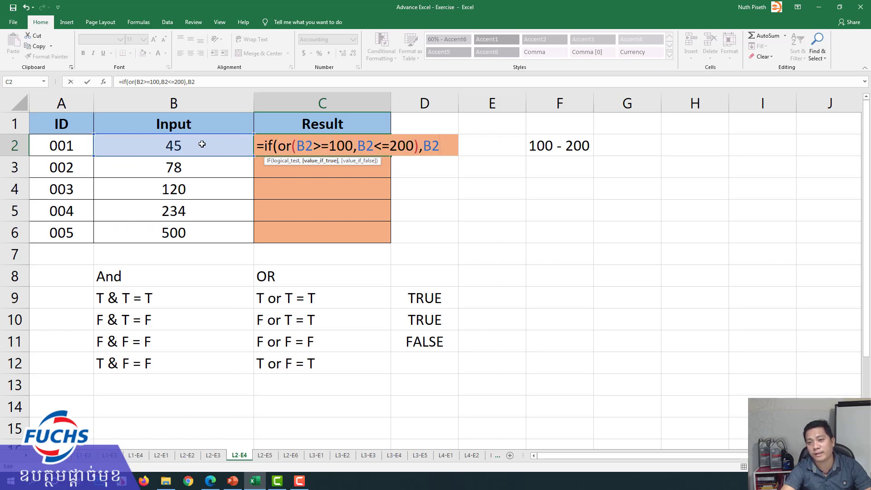
{"action": "type", "text": ","}
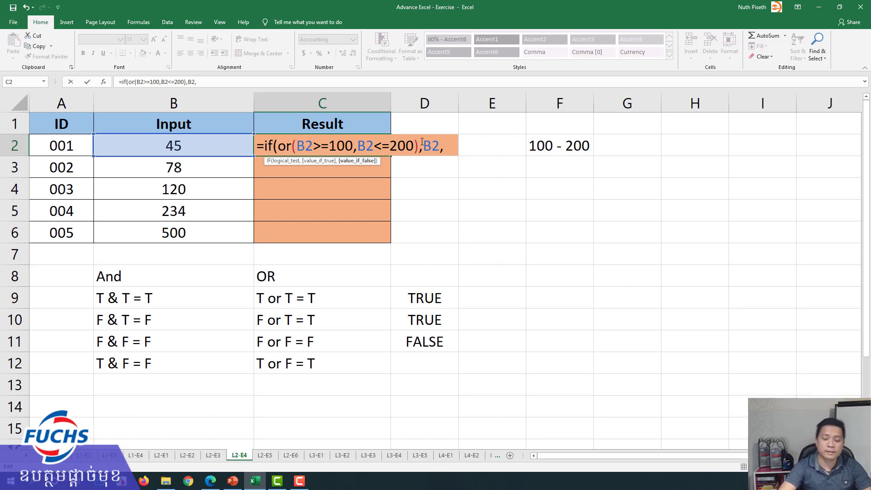
{"action": "type", "text": "\"T"}
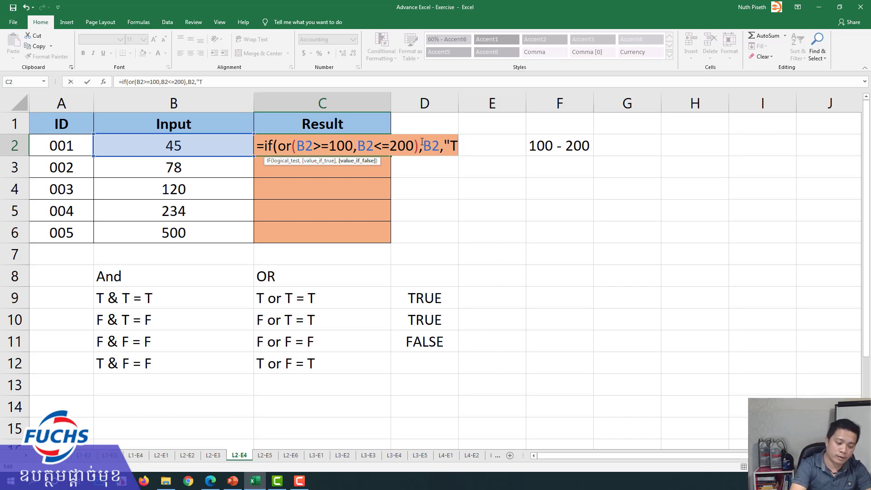
{"action": "type", "text": "he Valu"}
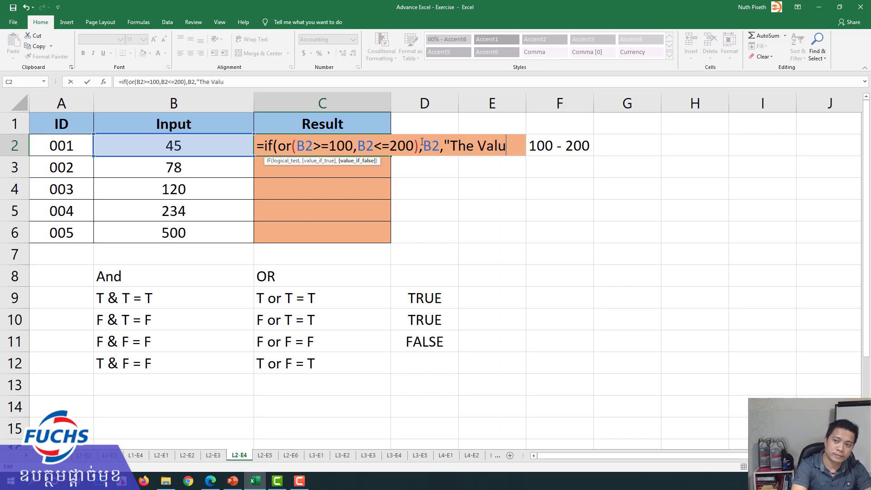
{"action": "type", "text": "e ou"}
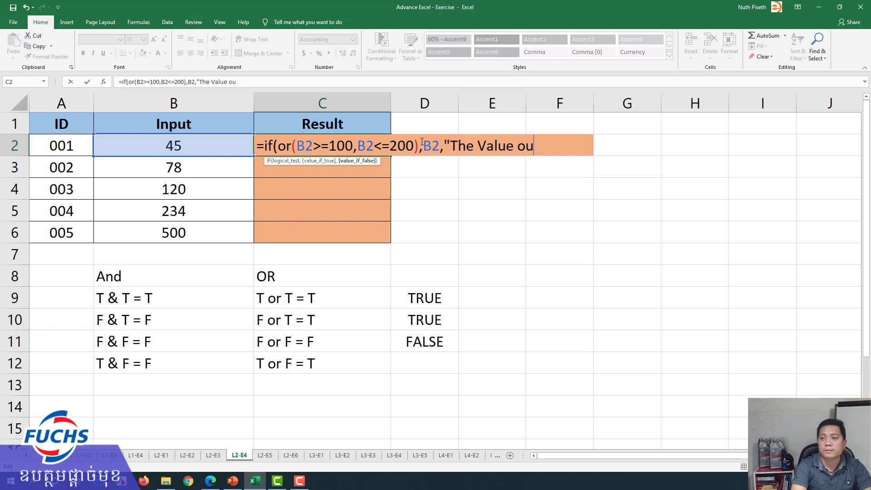
{"action": "type", "text": "t"}
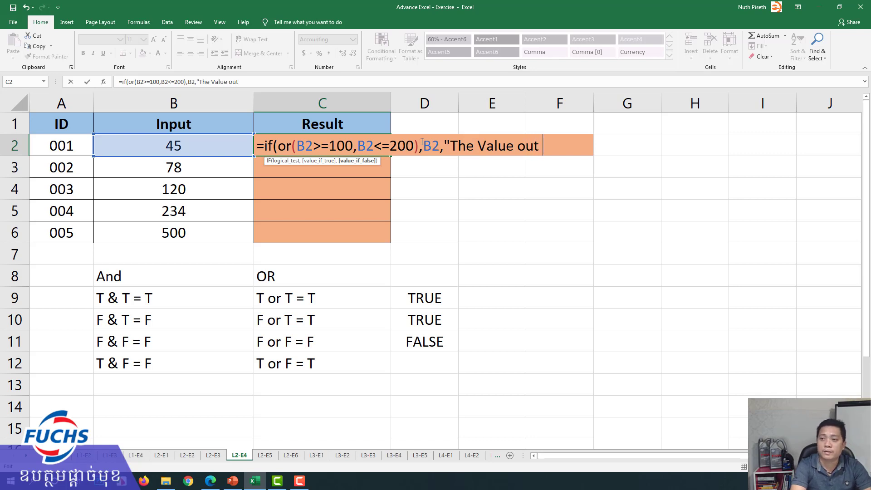
{"action": "type", "text": " of rank"}
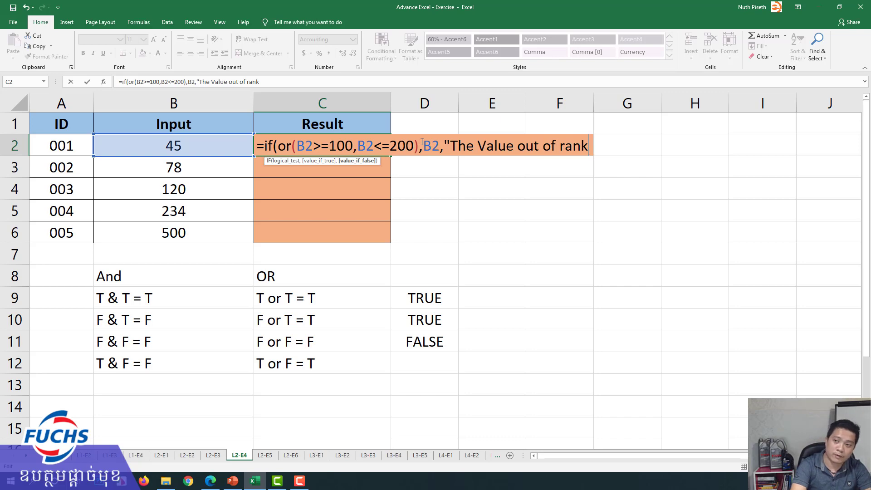
{"action": "type", "text": "\")"}
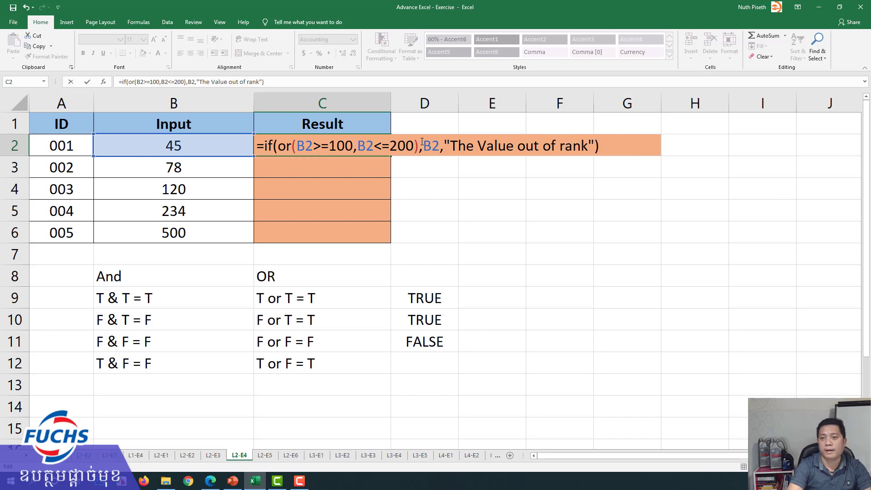
{"action": "key", "text": "Return"}
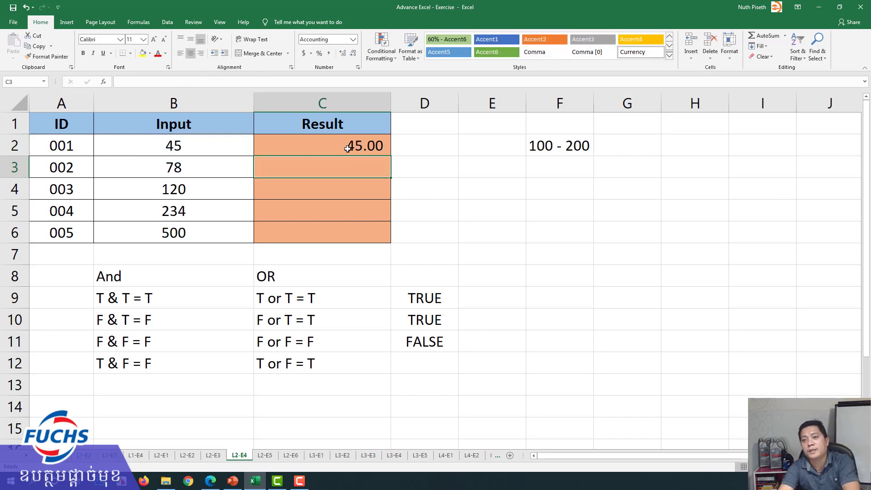
{"action": "left_click", "coordinate": [348, 149]}
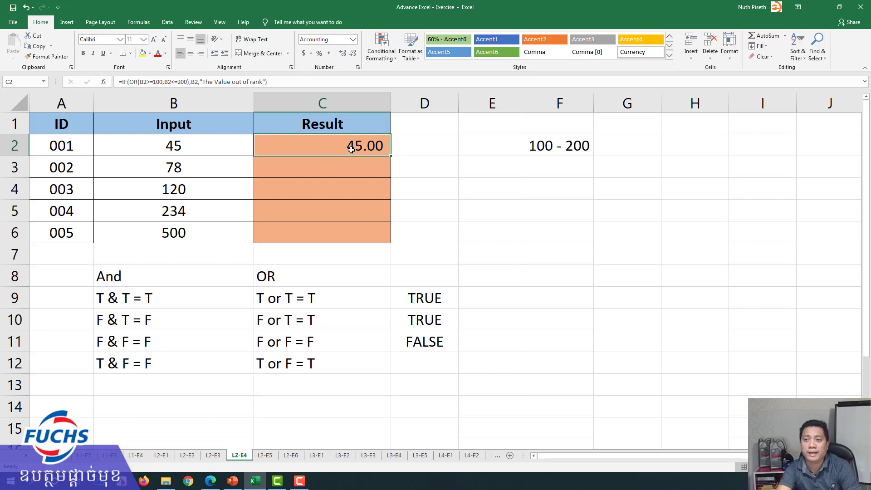
{"action": "left_click", "coordinate": [539, 148]}
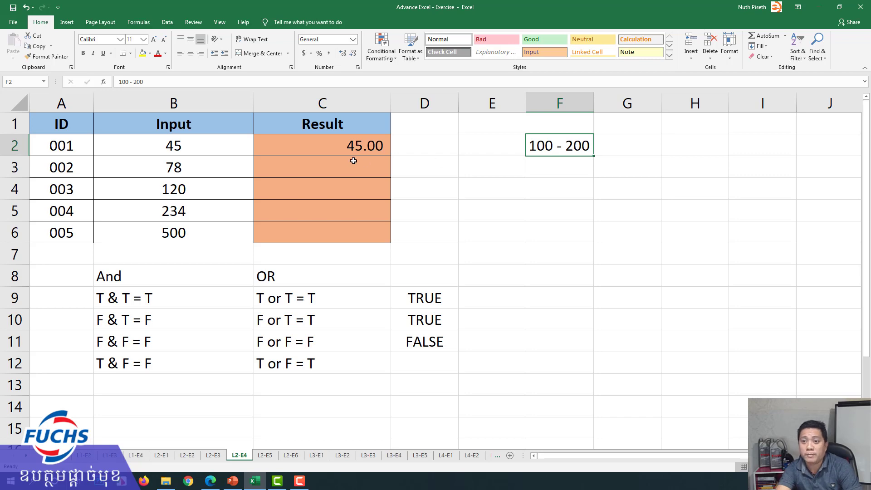
{"action": "double_click", "coordinate": [344, 146]}
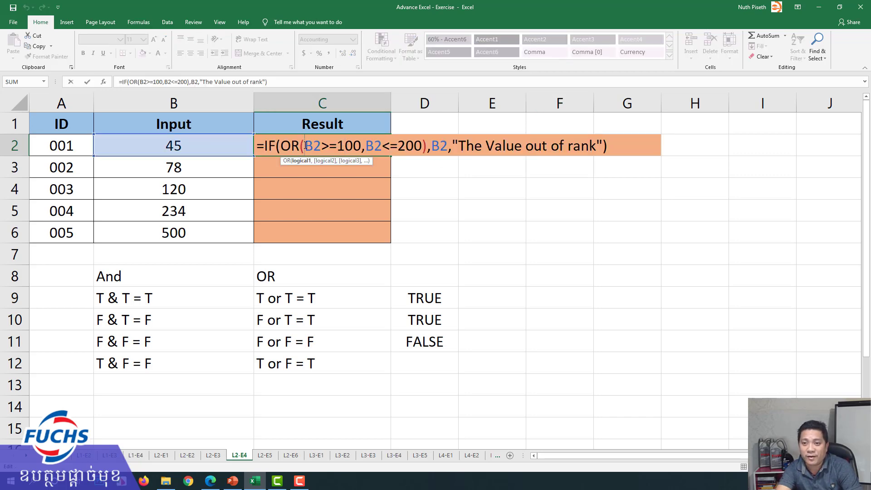
{"action": "left_click_drag", "start_coordinate": [305, 145], "coordinate": [345, 146]}
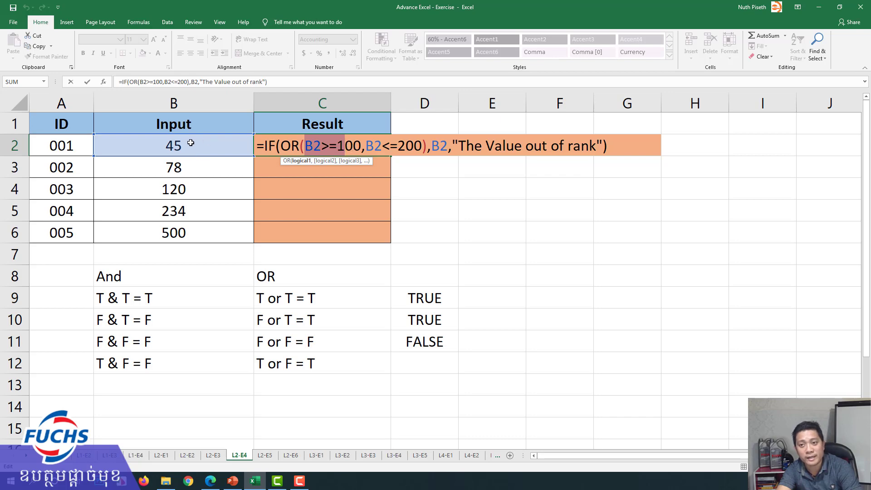
{"action": "left_click", "coordinate": [366, 146]}
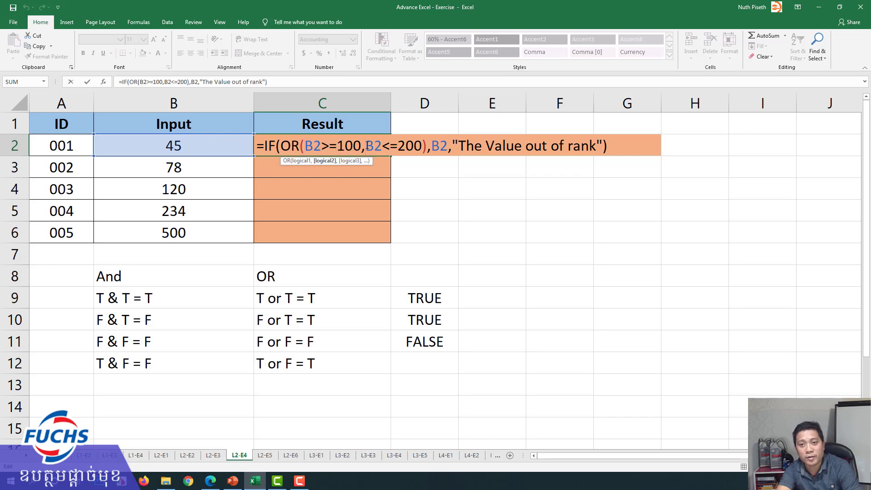
{"action": "left_click_drag", "start_coordinate": [366, 145], "coordinate": [421, 146]}
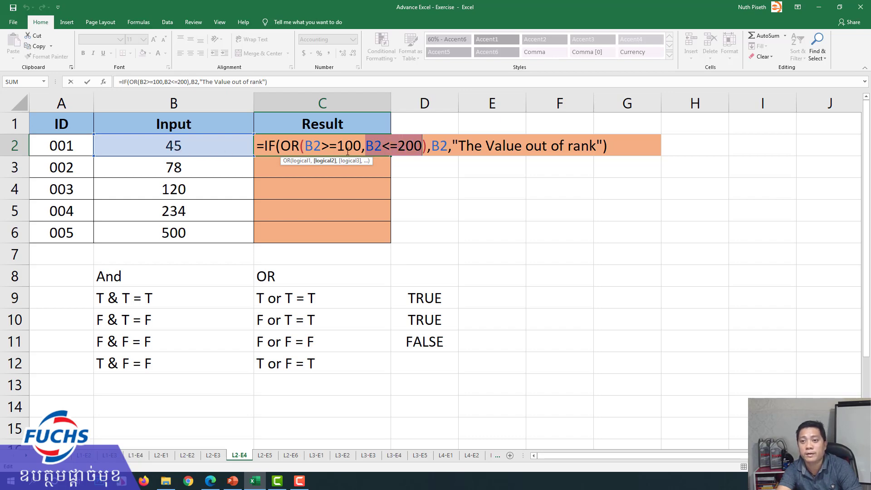
{"action": "left_click_drag", "start_coordinate": [364, 145], "coordinate": [422, 145]}
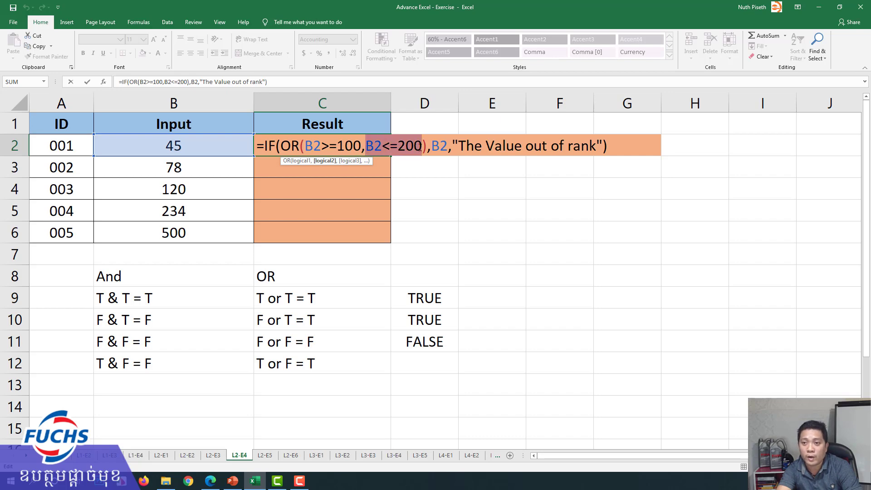
{"action": "left_click_drag", "start_coordinate": [362, 146], "coordinate": [305, 146]}
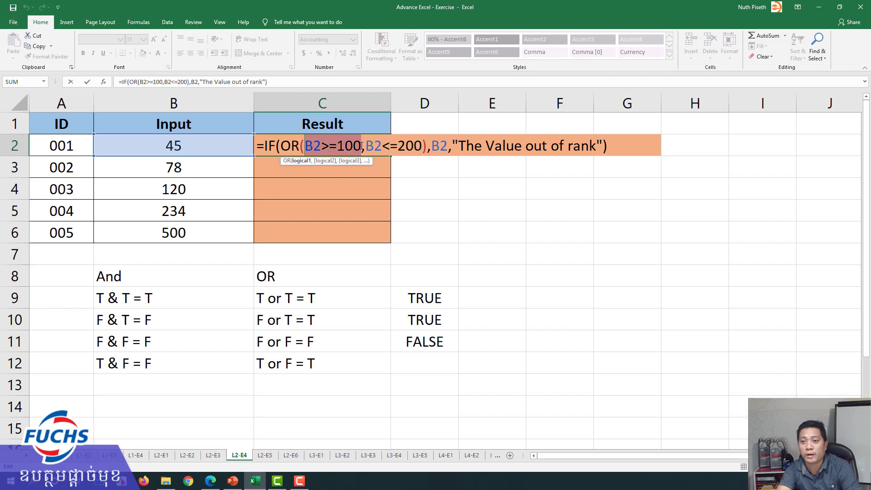
{"action": "mouse_move", "coordinate": [364, 146]}
{"action": "left_mouse_down"}
{"action": "mouse_move", "coordinate": [428, 145]}
{"action": "mouse_move", "coordinate": [301, 146]}
{"action": "mouse_move", "coordinate": [436, 149]}
{"action": "left_mouse_up"}
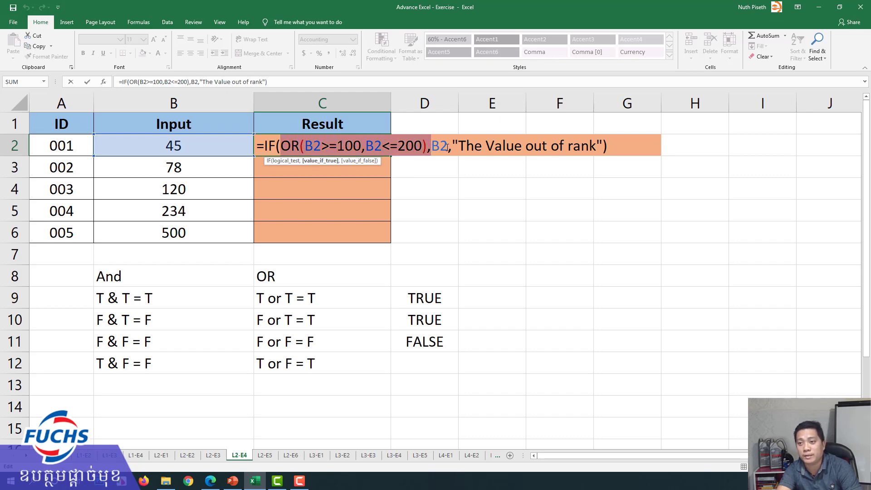
{"action": "key", "text": "Return"}
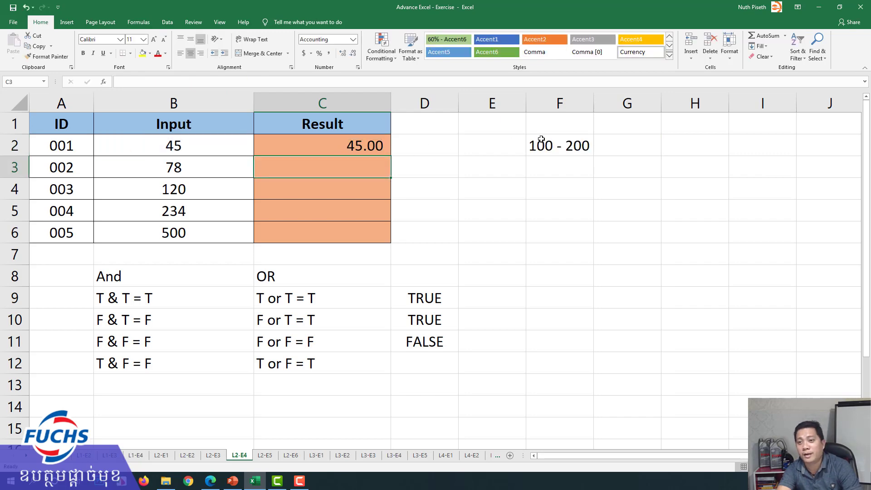
Step: Review C2's formula and the 100 - 200 note in F2, highlighting each bound
{"action": "left_click", "coordinate": [383, 147]}
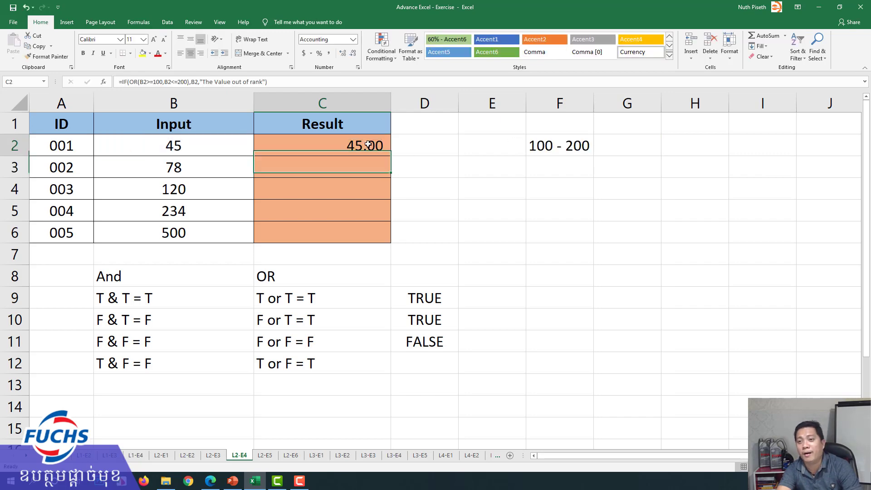
{"action": "left_click", "coordinate": [542, 144]}
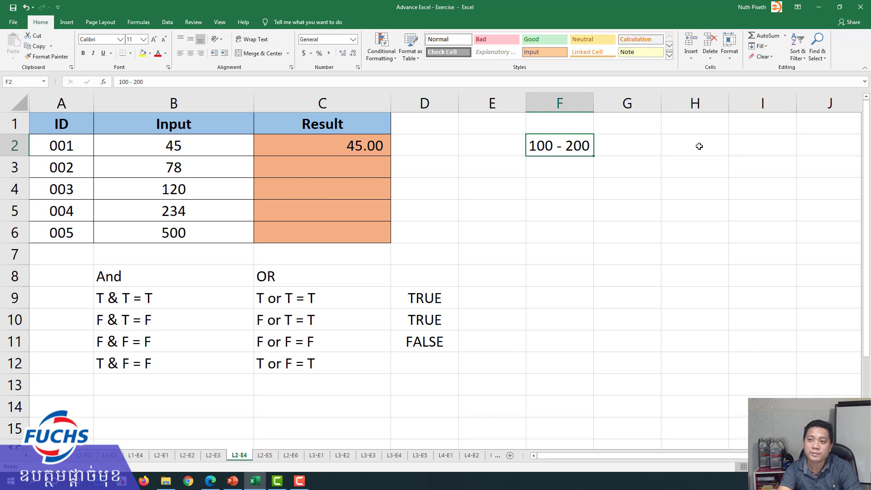
{"action": "double_click", "coordinate": [546, 148]}
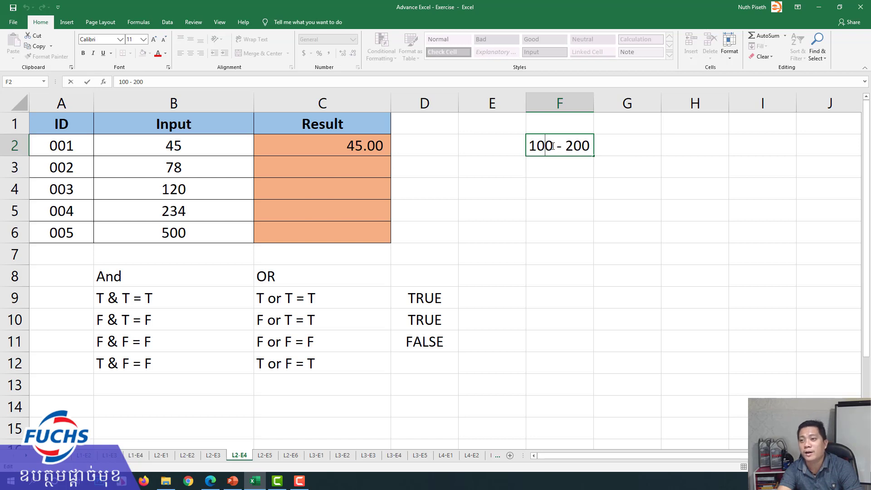
{"action": "left_click_drag", "start_coordinate": [553, 146], "coordinate": [636, 146]}
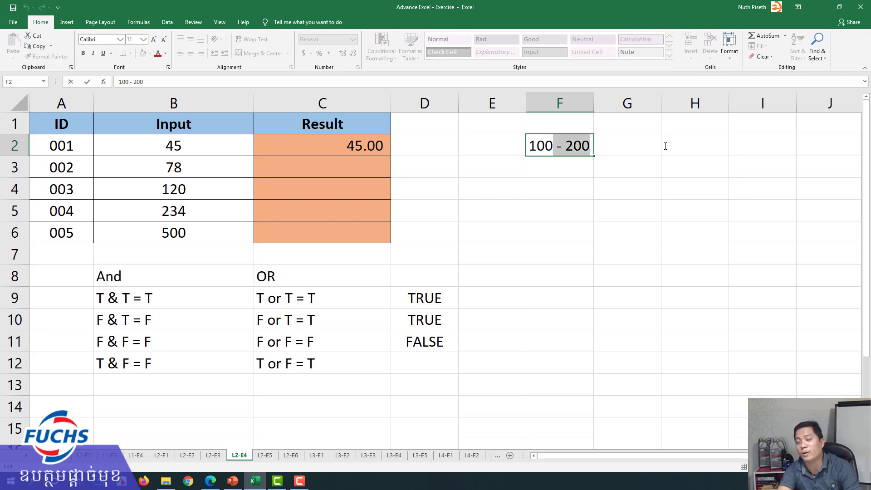
{"action": "left_click_drag", "start_coordinate": [565, 146], "coordinate": [456, 151]}
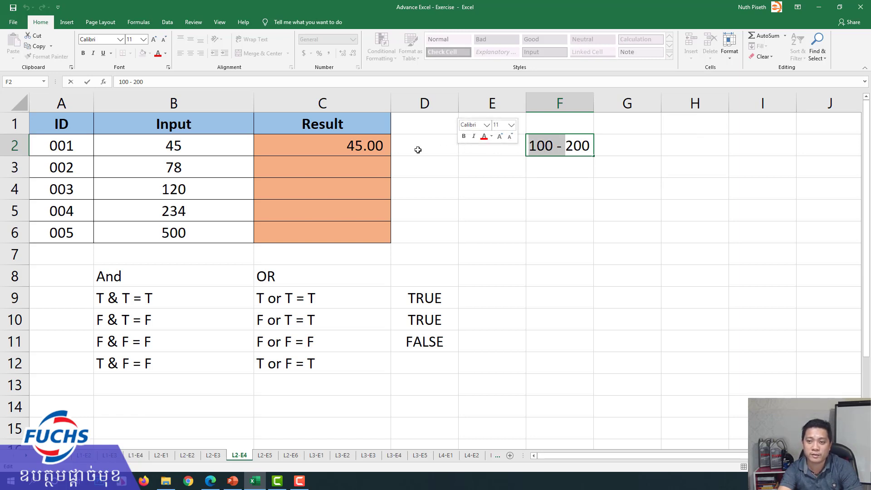
{"action": "left_click", "coordinate": [385, 148]}
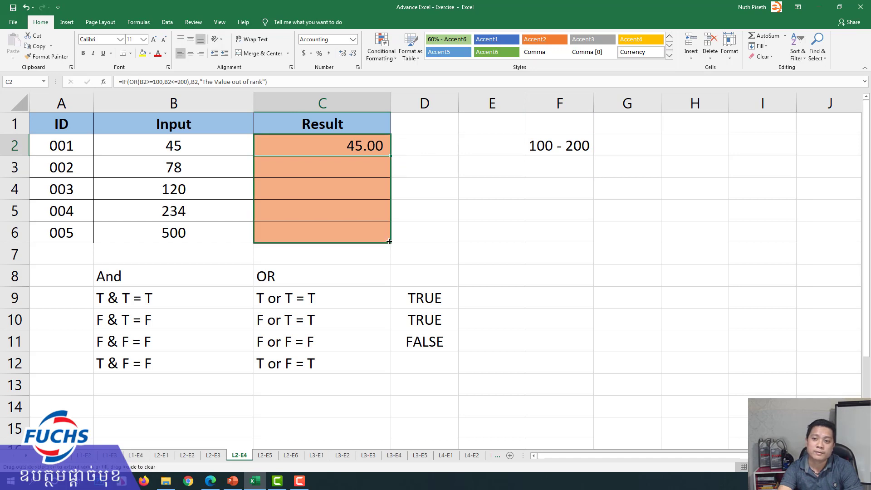
Step: Fill C2's formula down to C6, then review its OR(B2>=100,B2<=200) test without changing it
{"action": "left_click_drag", "start_coordinate": [392, 172], "coordinate": [390, 241]}
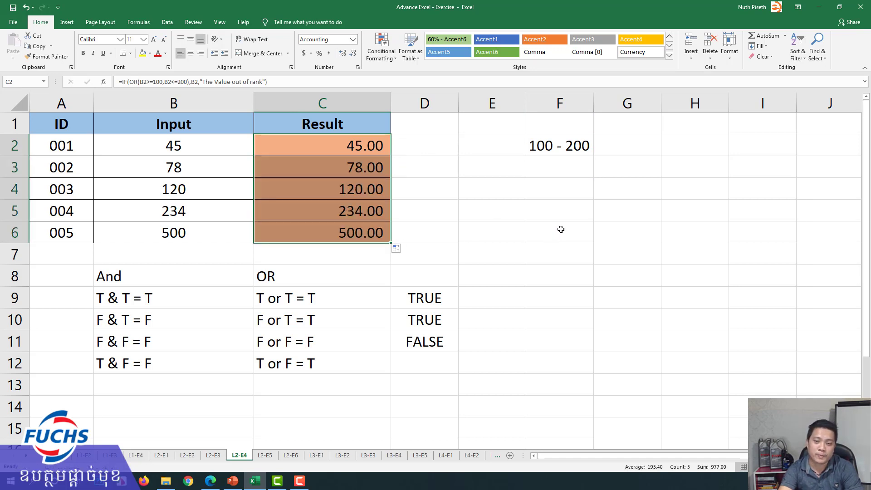
{"action": "left_click", "coordinate": [346, 144]}
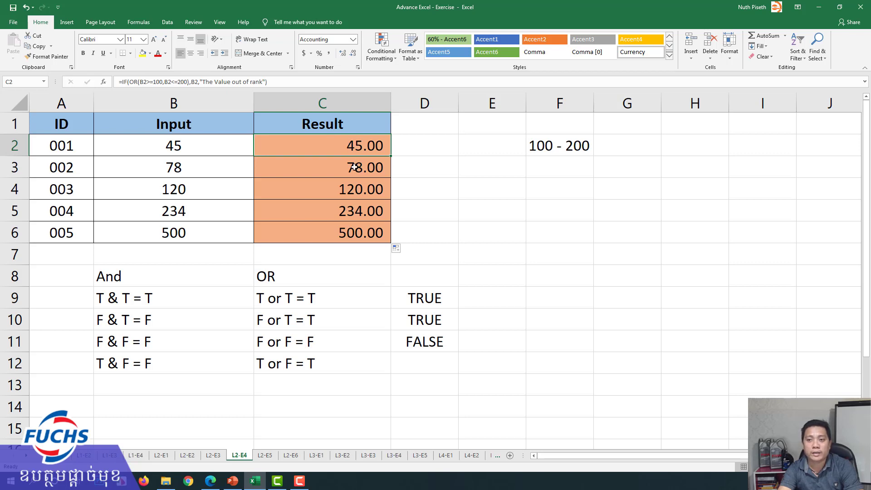
{"action": "double_click", "coordinate": [347, 145]}
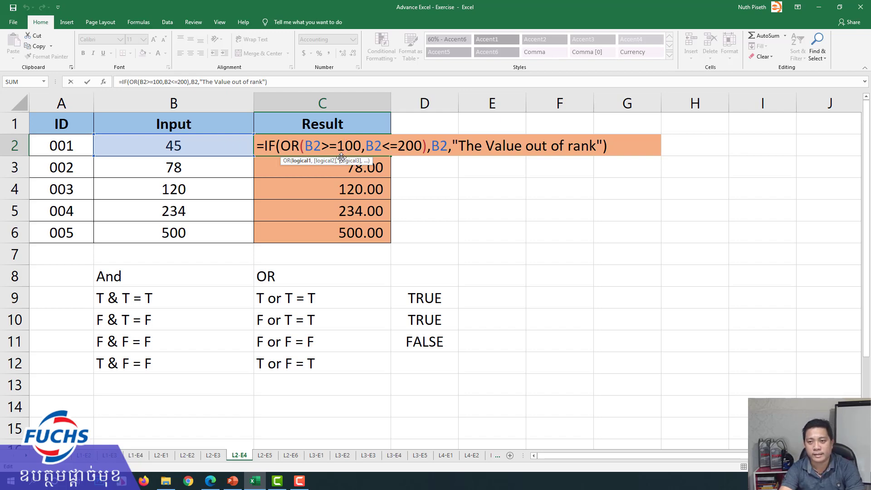
{"action": "left_click", "coordinate": [307, 147]}
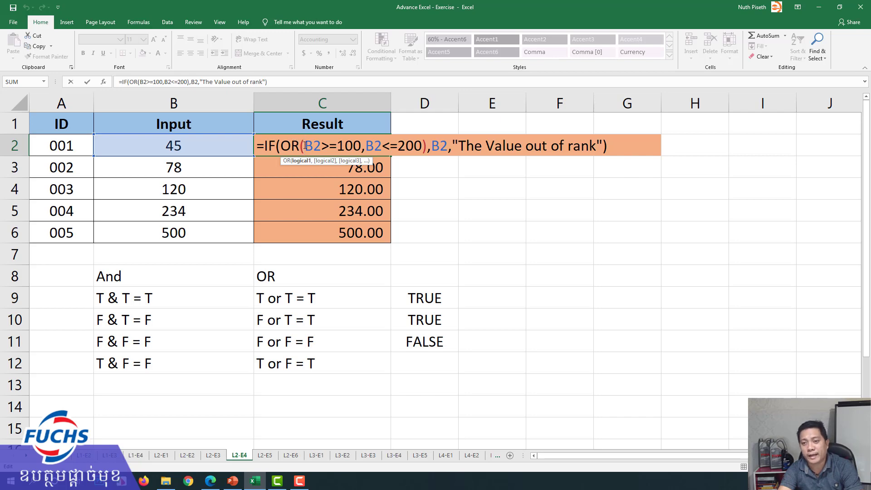
{"action": "left_click_drag", "start_coordinate": [281, 146], "coordinate": [427, 151]}
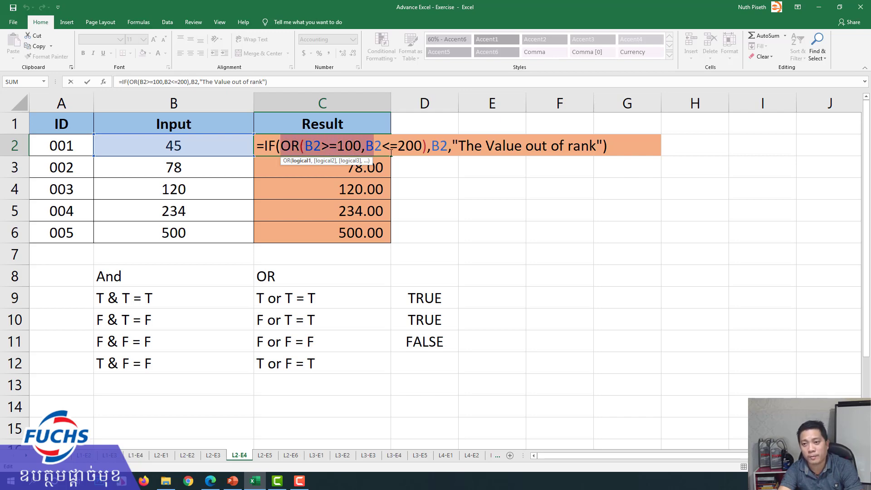
{"action": "left_click", "coordinate": [361, 146]}
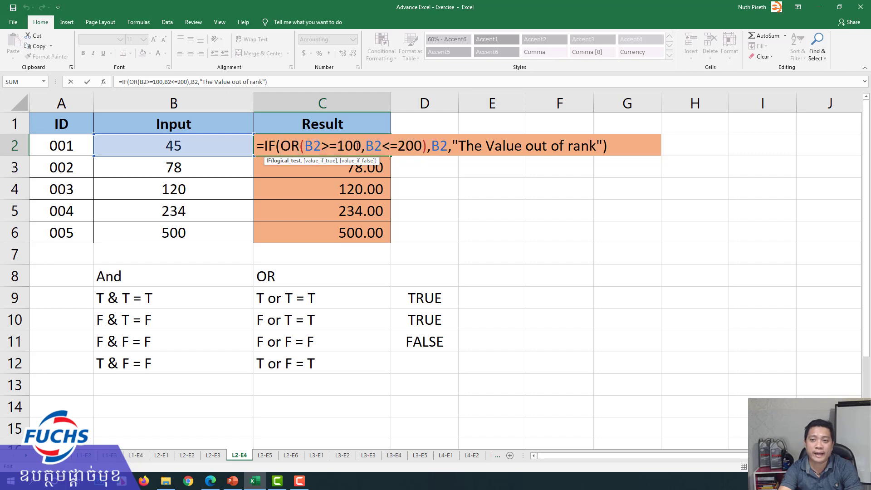
{"action": "mouse_move", "coordinate": [362, 145]}
{"action": "left_mouse_down"}
{"action": "mouse_move", "coordinate": [319, 144]}
{"action": "mouse_move", "coordinate": [422, 145]}
{"action": "left_mouse_up"}
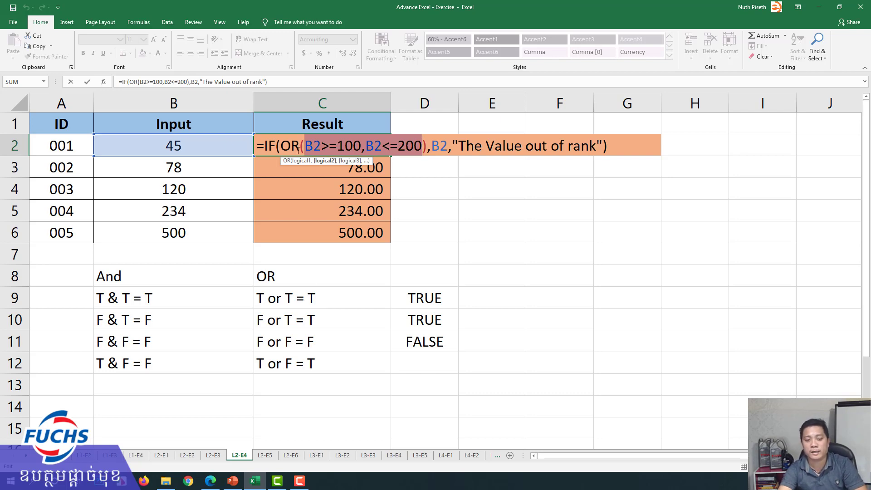
{"action": "key", "text": "ctrl+Return"}
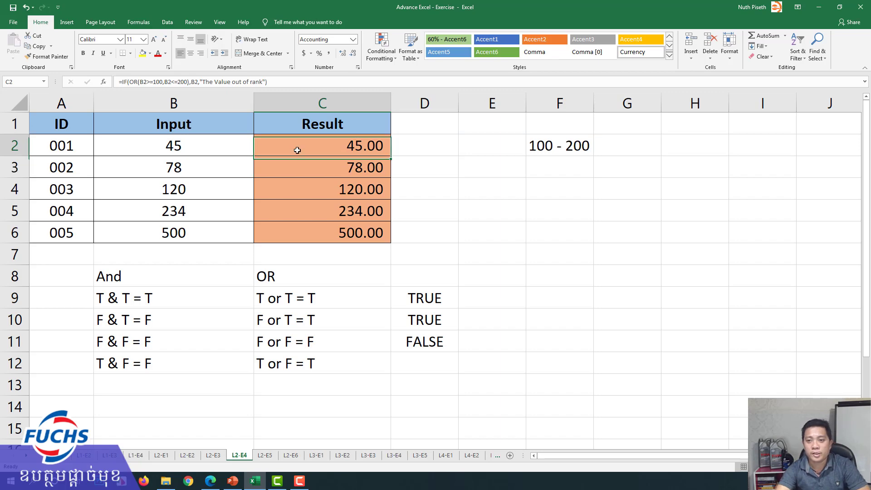
{"action": "left_click", "coordinate": [211, 480]}
{"action": "scroll", "coordinate": [271, 351], "scroll_direction": "down", "scroll_amount": 5}
{"action": "scroll", "coordinate": [271, 349], "scroll_direction": "down", "scroll_amount": 3}
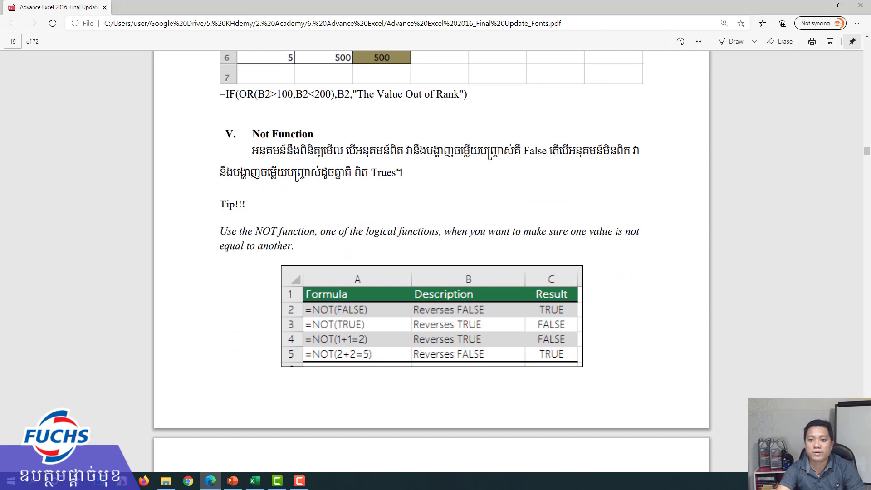
{"action": "left_click_drag", "start_coordinate": [253, 132], "coordinate": [307, 134]}
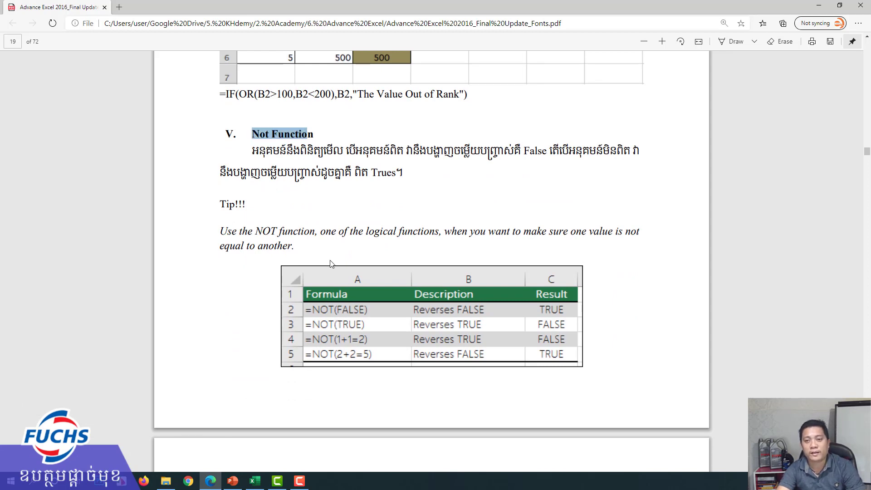
{"action": "left_click_drag", "start_coordinate": [312, 134], "coordinate": [252, 135]}
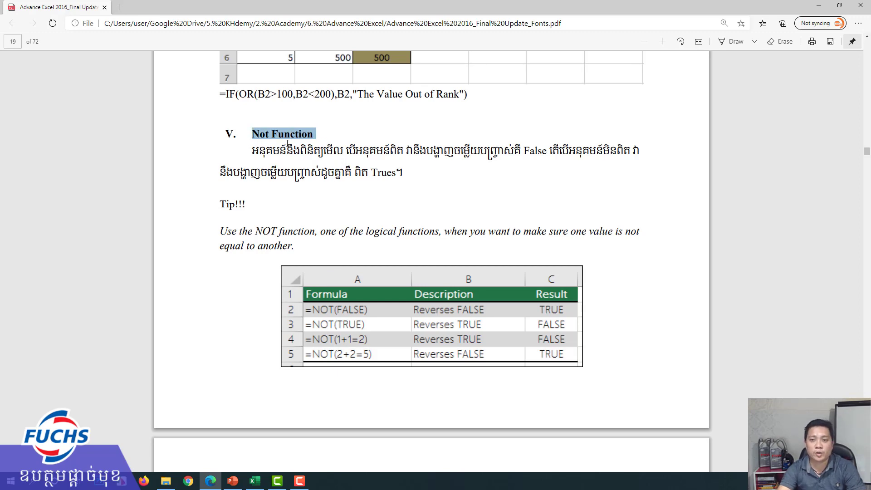
{"action": "scroll", "coordinate": [308, 166], "scroll_direction": "up", "scroll_amount": 2}
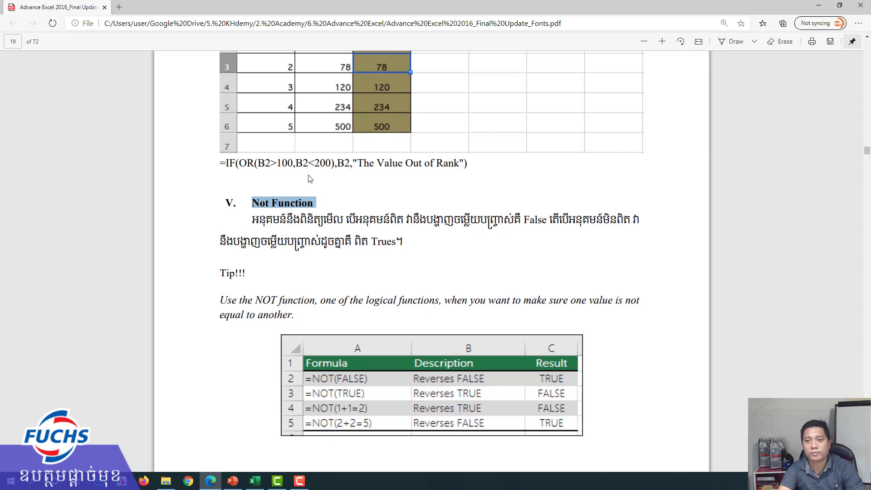
{"action": "scroll", "coordinate": [308, 178], "scroll_direction": "up", "scroll_amount": 5}
{"action": "scroll", "coordinate": [309, 178], "scroll_direction": "up", "scroll_amount": 5}
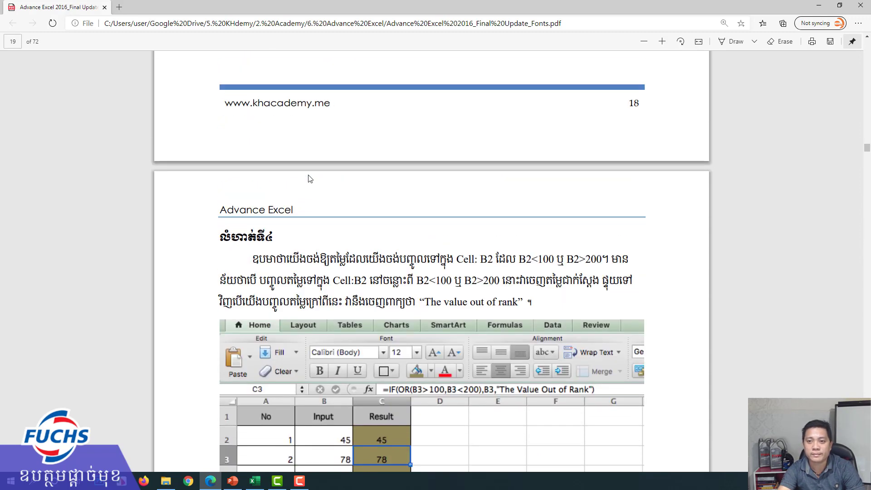
{"action": "scroll", "coordinate": [309, 179], "scroll_direction": "up", "scroll_amount": 1}
{"action": "scroll", "coordinate": [308, 178], "scroll_direction": "up", "scroll_amount": 3}
{"action": "scroll", "coordinate": [308, 178], "scroll_direction": "up", "scroll_amount": 3}
{"action": "scroll", "coordinate": [308, 178], "scroll_direction": "up", "scroll_amount": 3}
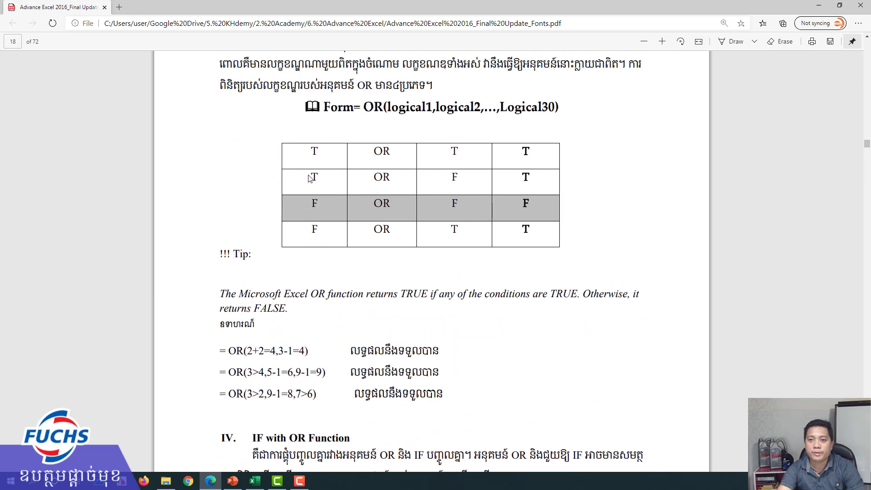
{"action": "left_click_drag", "start_coordinate": [364, 117], "coordinate": [561, 123]}
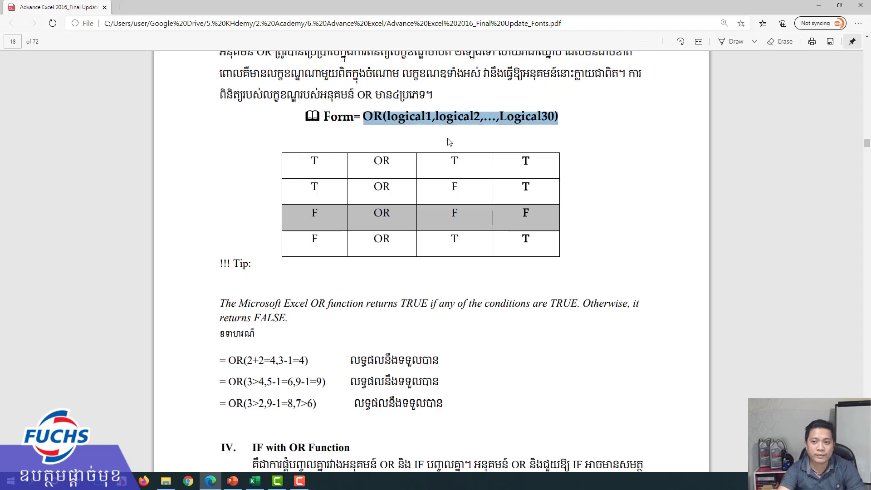
{"action": "left_click_drag", "start_coordinate": [308, 158], "coordinate": [472, 161]}
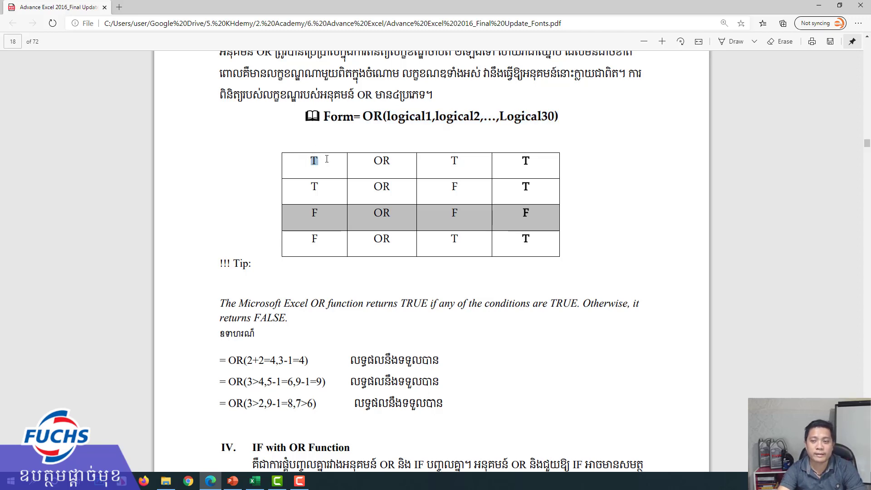
{"action": "left_click", "coordinate": [518, 161]}
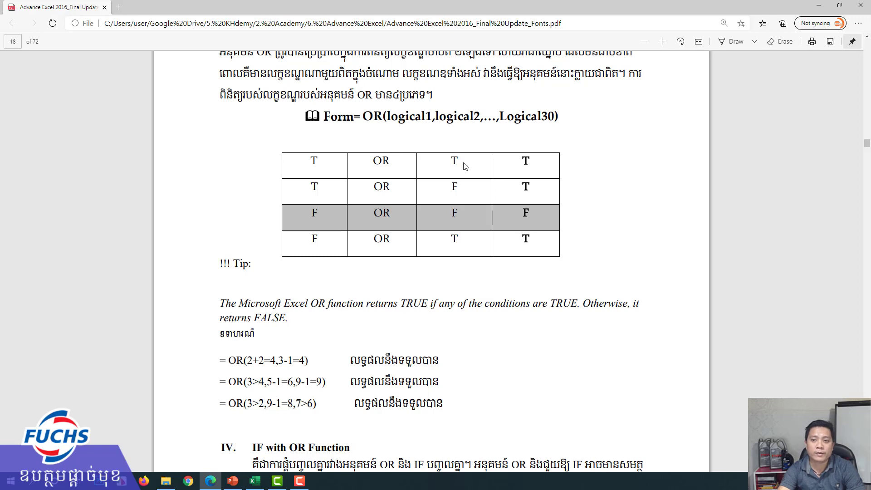
{"action": "left_click_drag", "start_coordinate": [313, 160], "coordinate": [317, 159]}
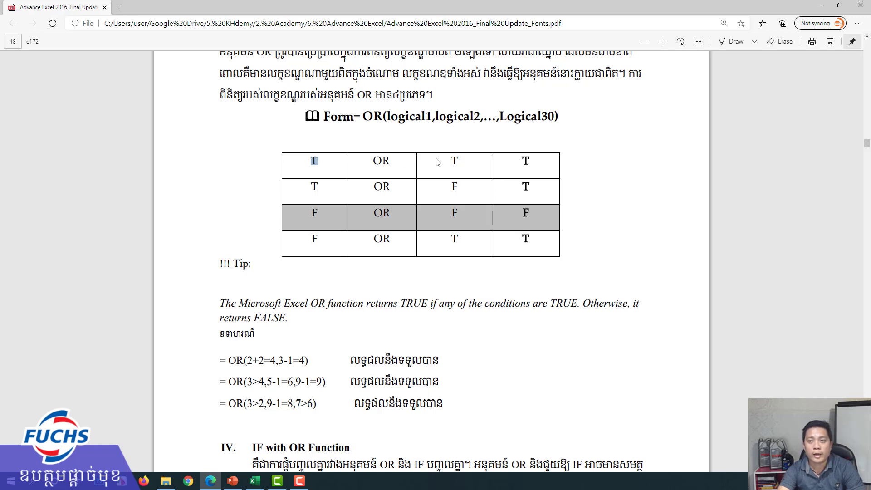
{"action": "double_click", "coordinate": [454, 158]}
{"action": "left_click", "coordinate": [526, 162]}
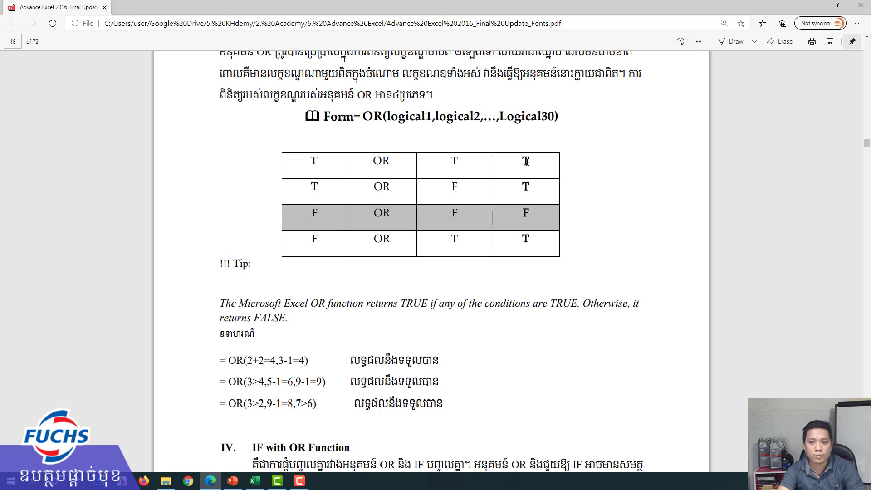
{"action": "left_click", "coordinate": [818, 6]}
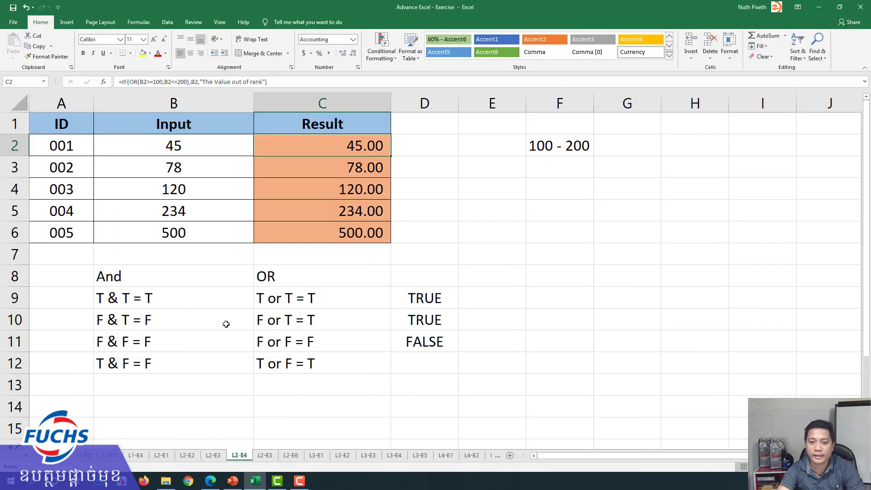
Step: Walk through the OR truth-table examples in C9:C12
{"action": "left_click", "coordinate": [223, 324]}
{"action": "left_click", "coordinate": [272, 299]}
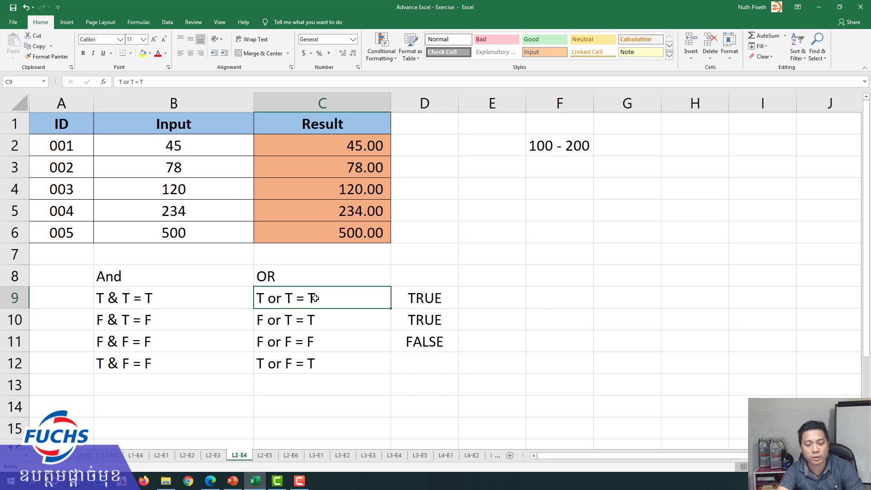
{"action": "left_click", "coordinate": [261, 321]}
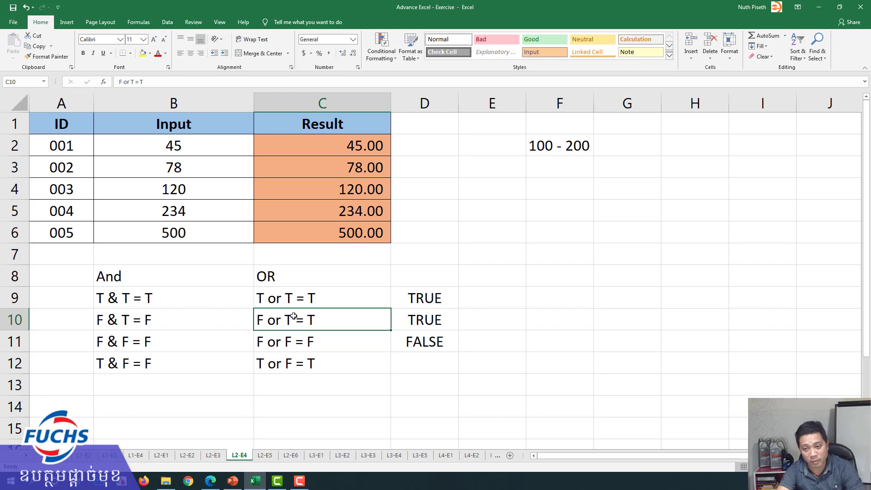
{"action": "left_click", "coordinate": [283, 341]}
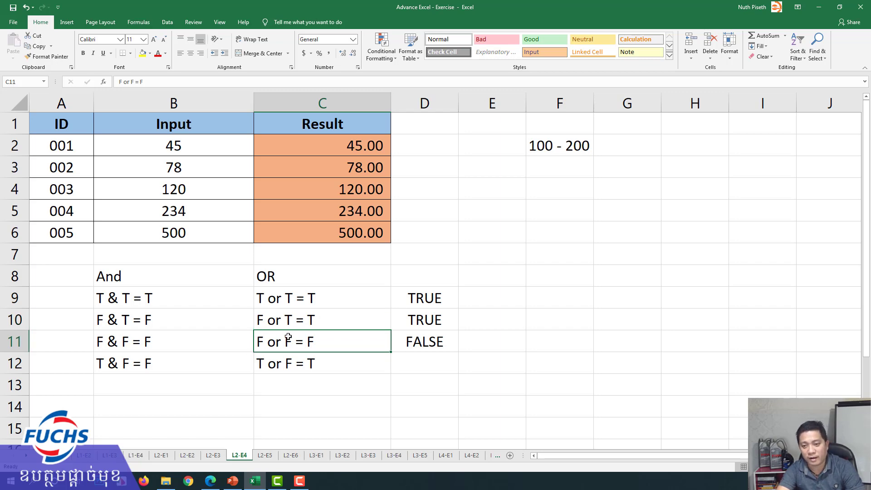
{"action": "left_click", "coordinate": [266, 364]}
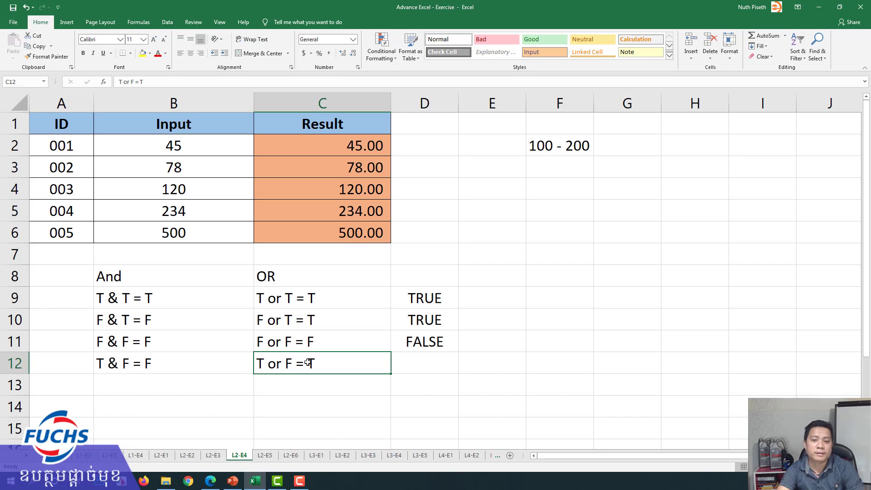
Step: Walk through the And examples in B9:B12, select both tables' rows, then select C2
{"action": "left_click", "coordinate": [191, 305]}
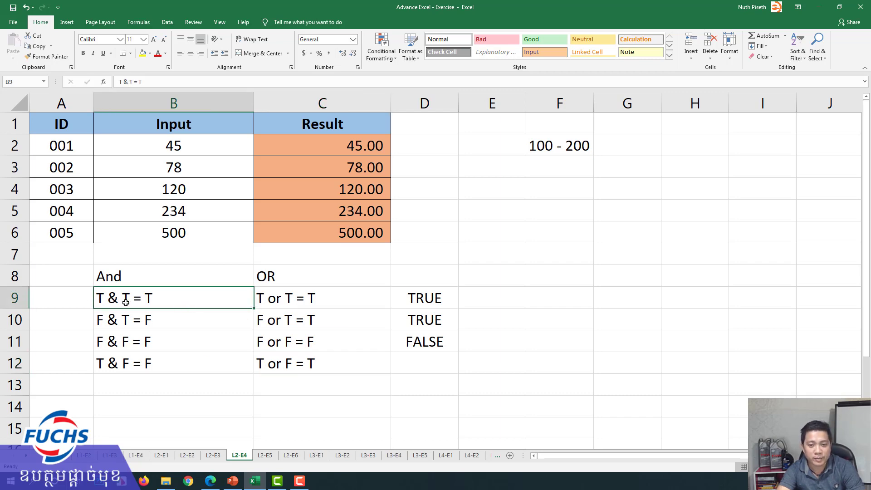
{"action": "left_click", "coordinate": [129, 321]}
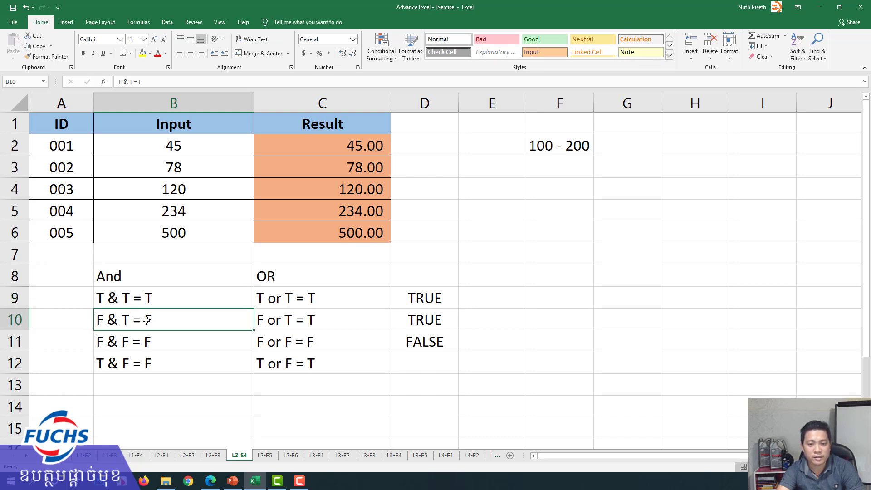
{"action": "left_click", "coordinate": [120, 341]}
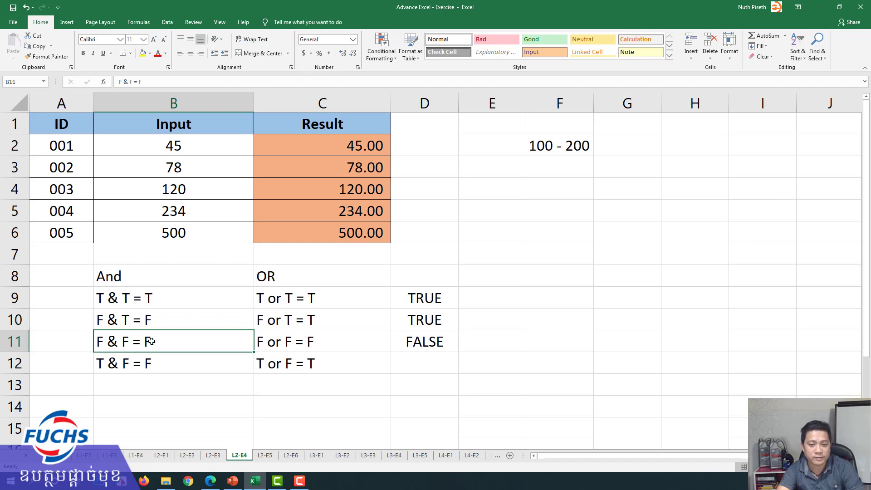
{"action": "left_click", "coordinate": [102, 363]}
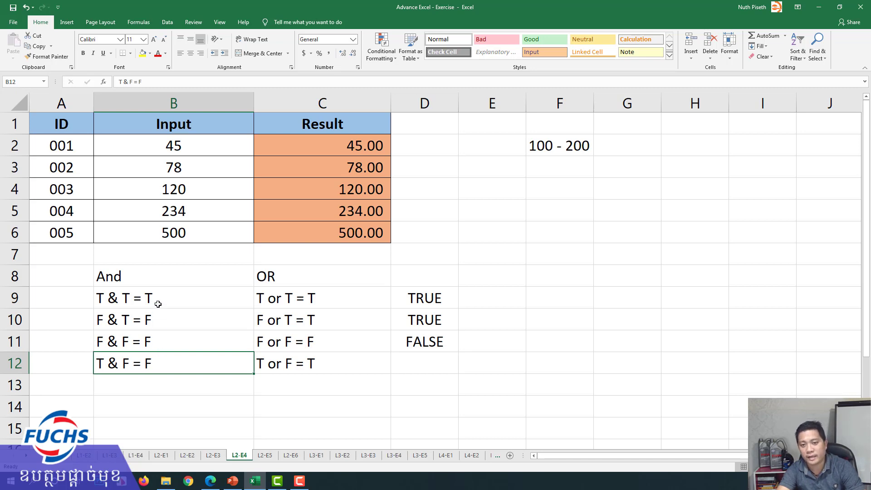
{"action": "left_click_drag", "start_coordinate": [158, 304], "coordinate": [163, 359]}
{"action": "left_click", "coordinate": [314, 342]}
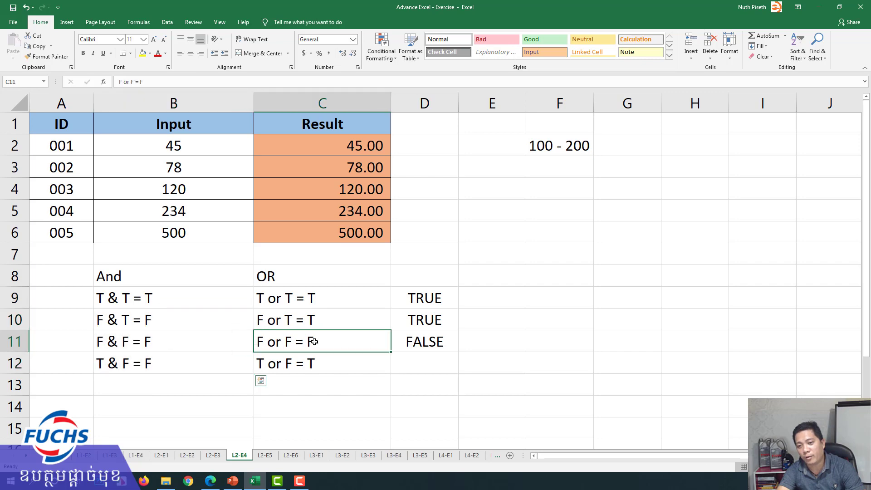
{"action": "left_click_drag", "start_coordinate": [311, 298], "coordinate": [306, 364]}
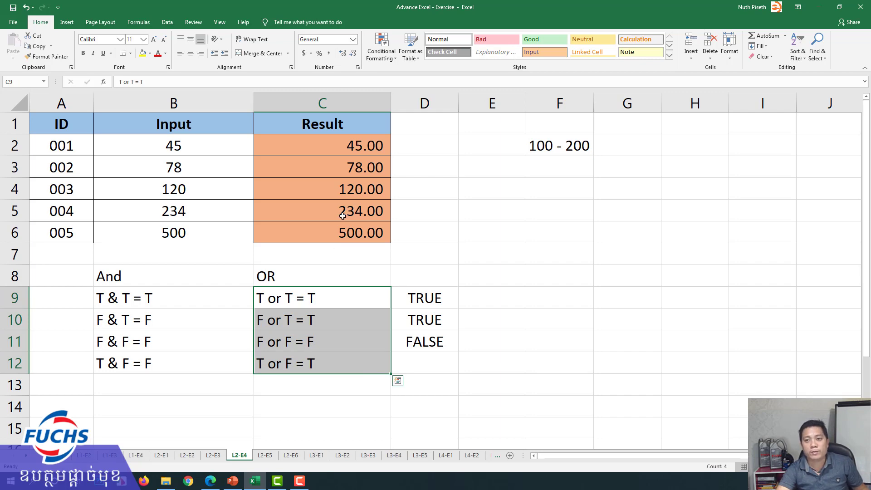
{"action": "left_click", "coordinate": [351, 147]}
Step: Open C2's formula and highlight the OR(B2>=100,B2<=200) test and its arguments
{"action": "double_click", "coordinate": [352, 148]}
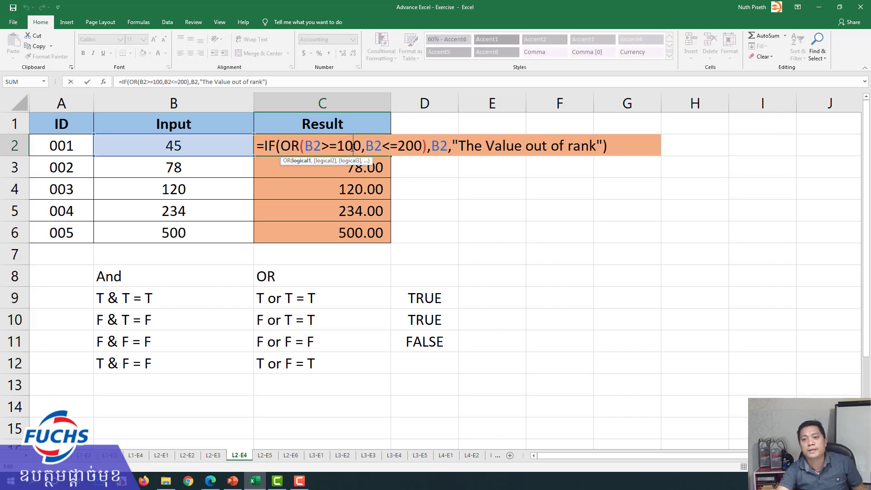
{"action": "left_click_drag", "start_coordinate": [282, 145], "coordinate": [427, 146]}
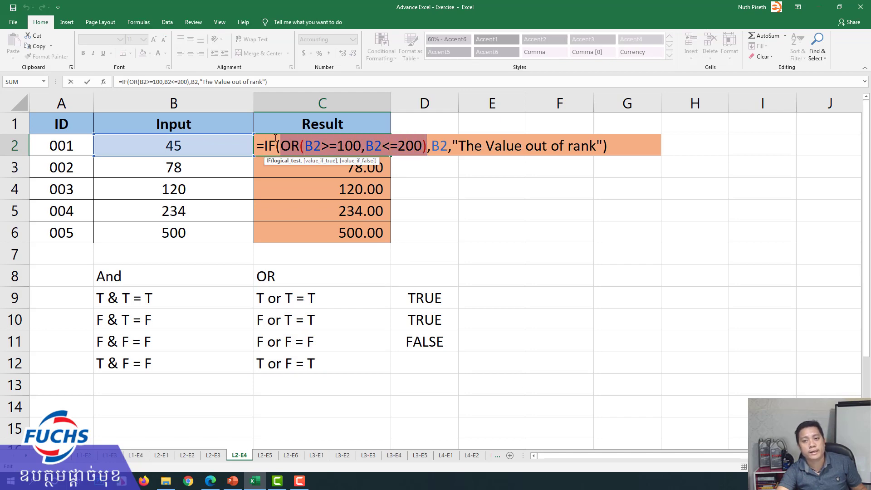
{"action": "left_click", "coordinate": [294, 146]}
{"action": "mouse_move", "coordinate": [304, 145]}
{"action": "left_mouse_down"}
{"action": "mouse_move", "coordinate": [427, 145]}
{"action": "mouse_move", "coordinate": [275, 145]}
{"action": "mouse_move", "coordinate": [426, 145]}
{"action": "left_mouse_up"}
{"action": "left_click", "coordinate": [291, 145]}
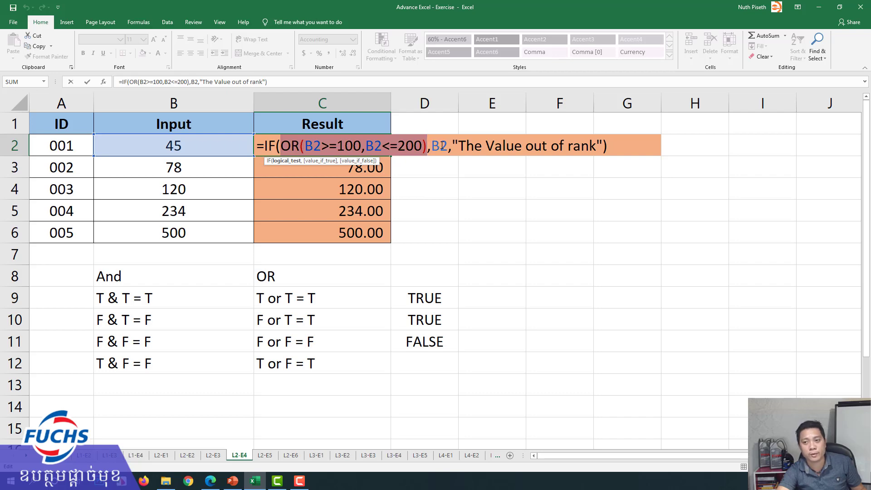
{"action": "left_click", "coordinate": [353, 146]}
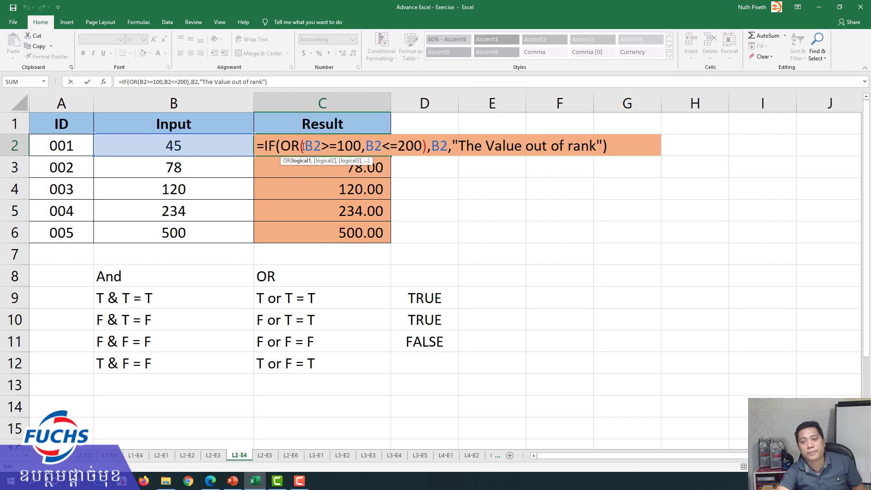
{"action": "left_click_drag", "start_coordinate": [306, 145], "coordinate": [358, 144]}
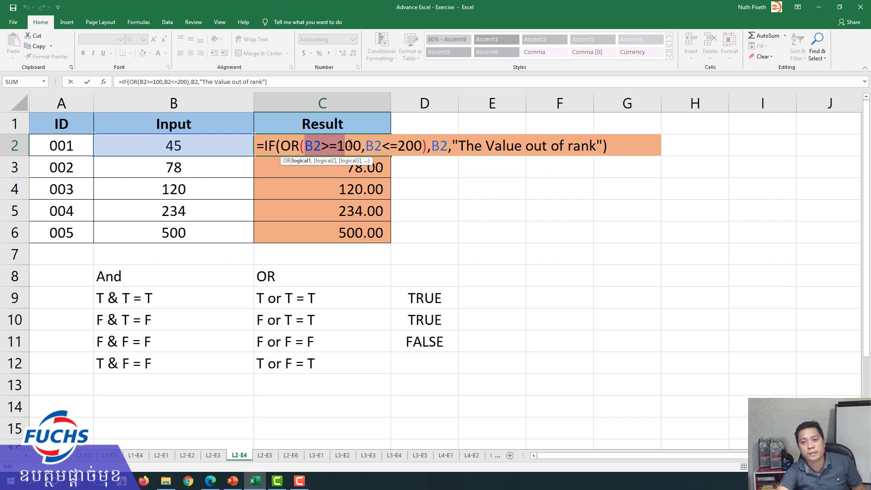
{"action": "left_click", "coordinate": [360, 145]}
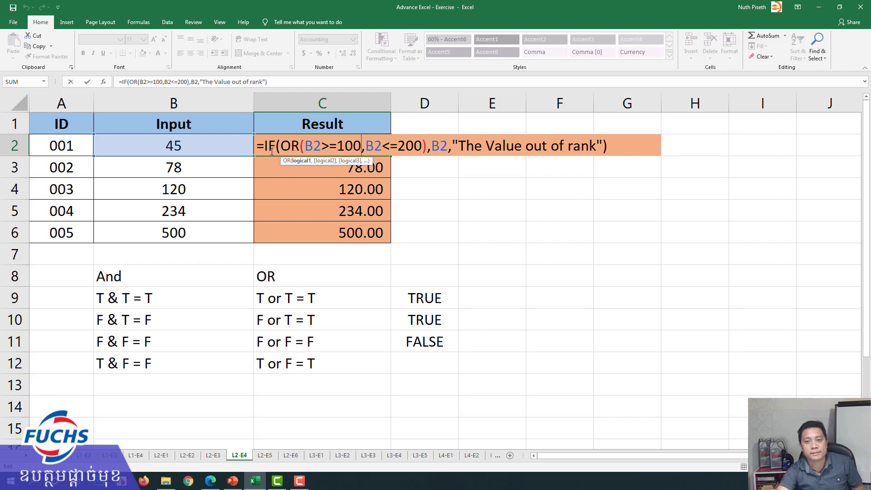
Step: Highlight B2>=100, B2<=200 and the returned B2, keep C2 unchanged, and return to the PDF
{"action": "left_click_drag", "start_coordinate": [306, 145], "coordinate": [360, 144]}
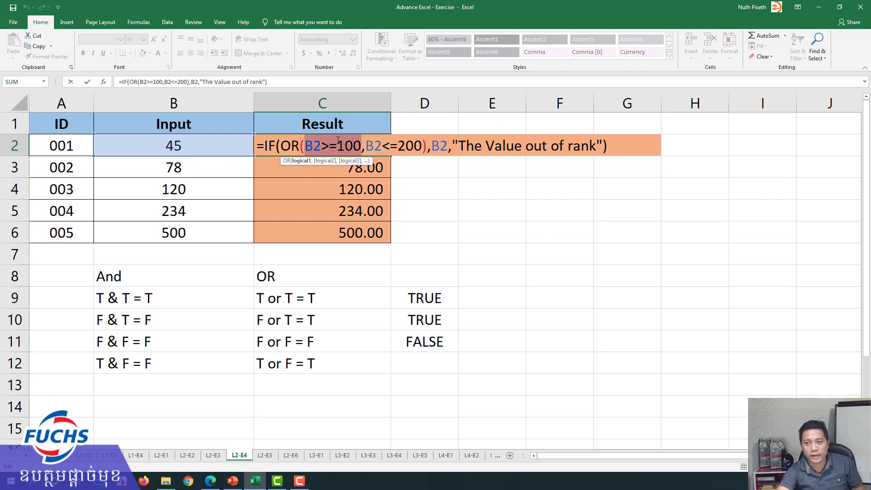
{"action": "mouse_move", "coordinate": [368, 146]}
{"action": "left_mouse_down"}
{"action": "mouse_move", "coordinate": [418, 146]}
{"action": "mouse_move", "coordinate": [381, 144]}
{"action": "left_mouse_up"}
{"action": "left_click", "coordinate": [398, 145]}
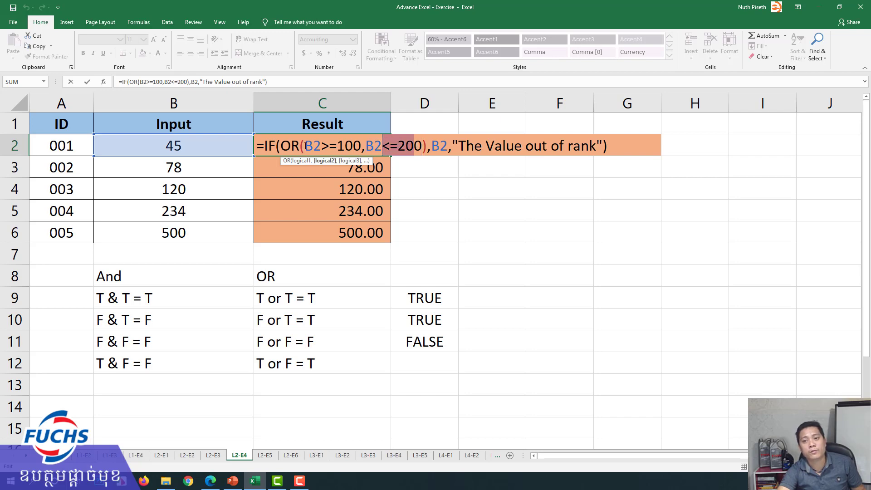
{"action": "left_click_drag", "start_coordinate": [305, 146], "coordinate": [374, 145]}
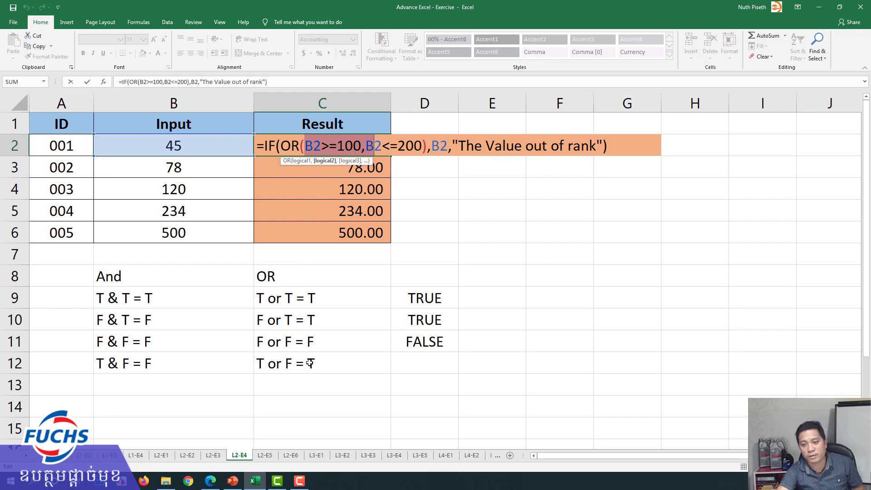
{"action": "left_click", "coordinate": [305, 146]}
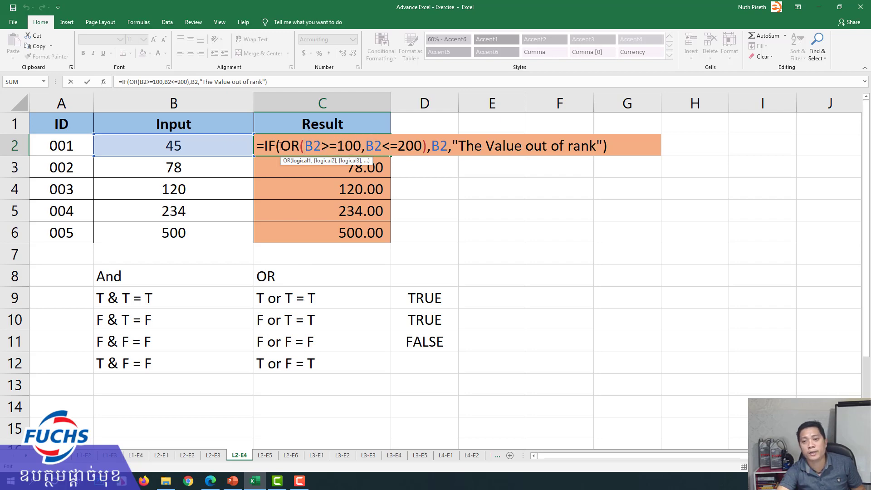
{"action": "mouse_move", "coordinate": [281, 146]}
{"action": "left_mouse_down"}
{"action": "mouse_move", "coordinate": [427, 150]}
{"action": "mouse_move", "coordinate": [279, 150]}
{"action": "left_mouse_up"}
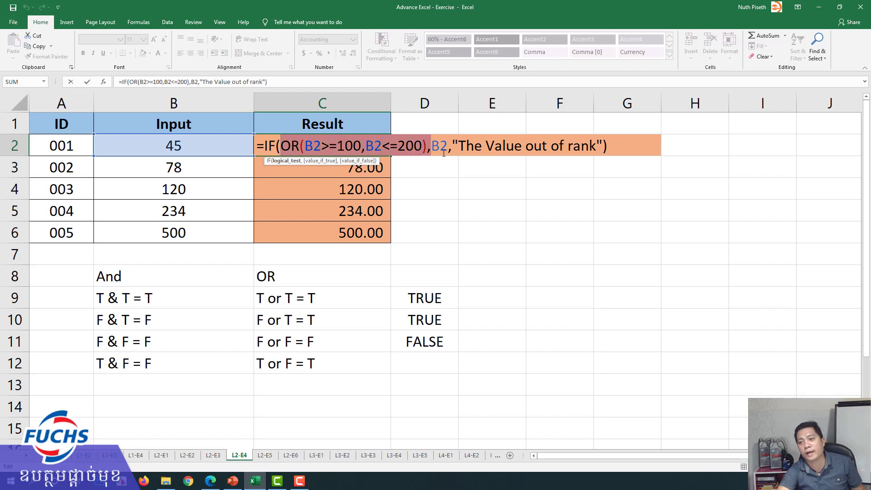
{"action": "left_click_drag", "start_coordinate": [430, 145], "coordinate": [439, 144]}
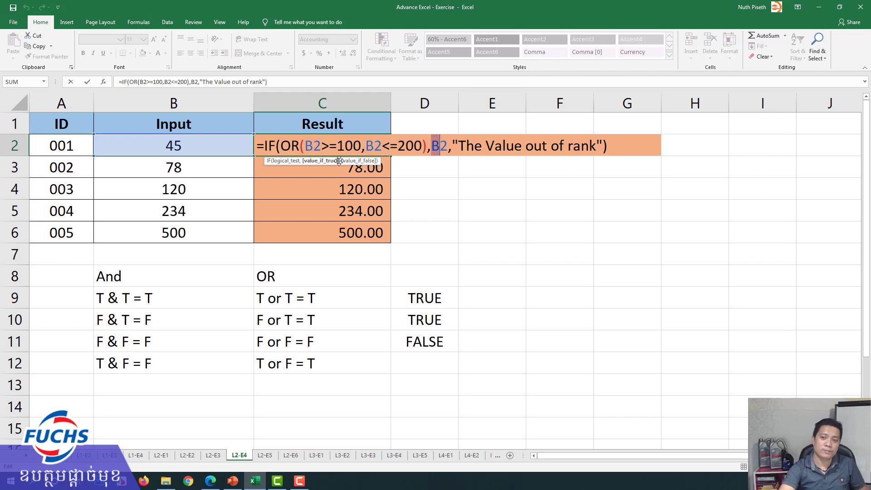
{"action": "key", "text": "Return"}
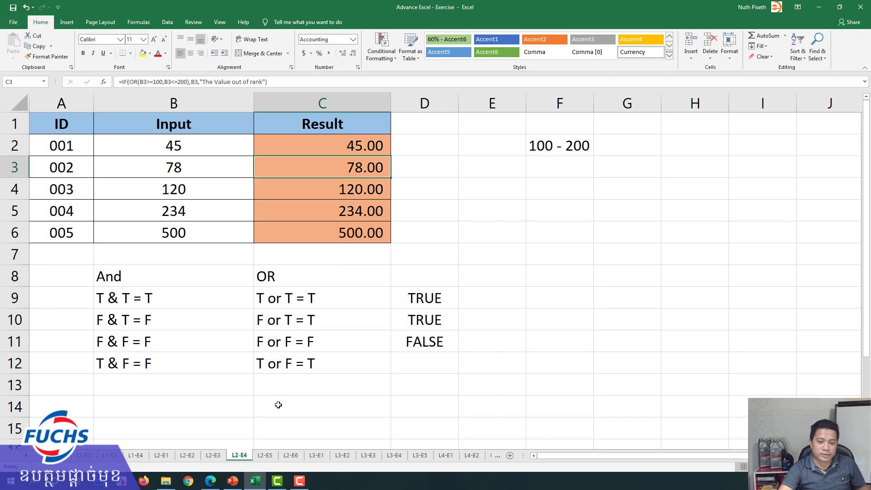
{"action": "left_click", "coordinate": [210, 482]}
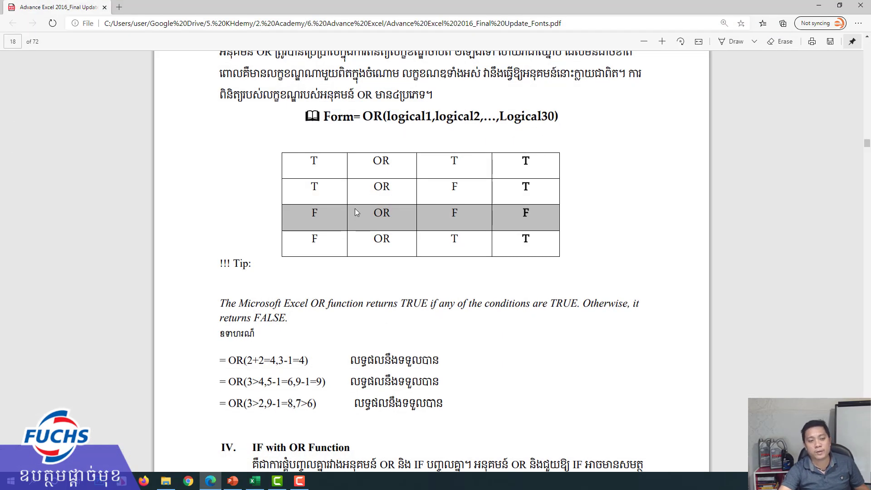
Step: Highlight the OR form line and the OR(...) and True/False parts of the IF with OR form
{"action": "left_click_drag", "start_coordinate": [363, 117], "coordinate": [556, 116]}
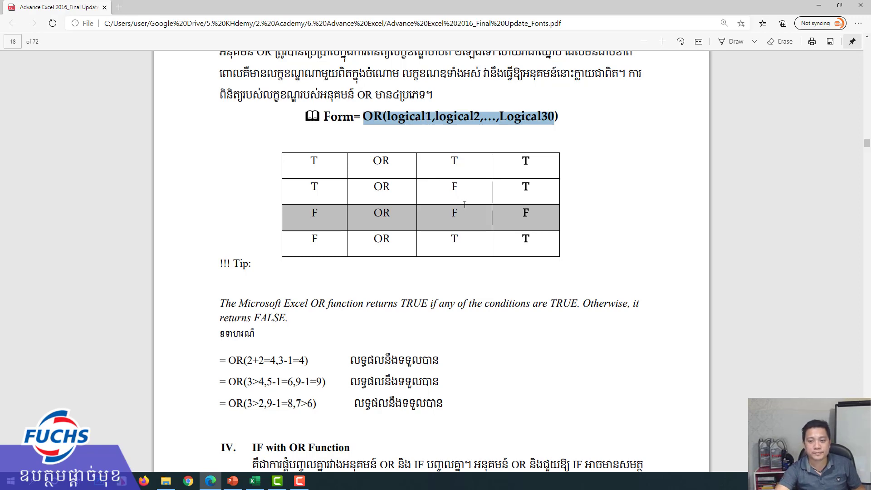
{"action": "scroll", "coordinate": [465, 205], "scroll_direction": "down", "scroll_amount": 5}
{"action": "scroll", "coordinate": [431, 215], "scroll_direction": "down", "scroll_amount": 5}
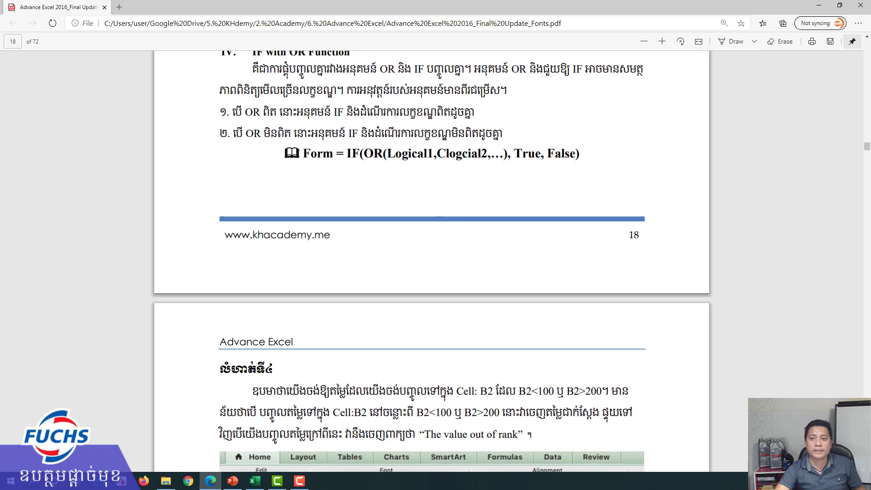
{"action": "left_click_drag", "start_coordinate": [363, 155], "coordinate": [499, 154]}
{"action": "left_click", "coordinate": [376, 157]}
{"action": "left_click", "coordinate": [506, 155]}
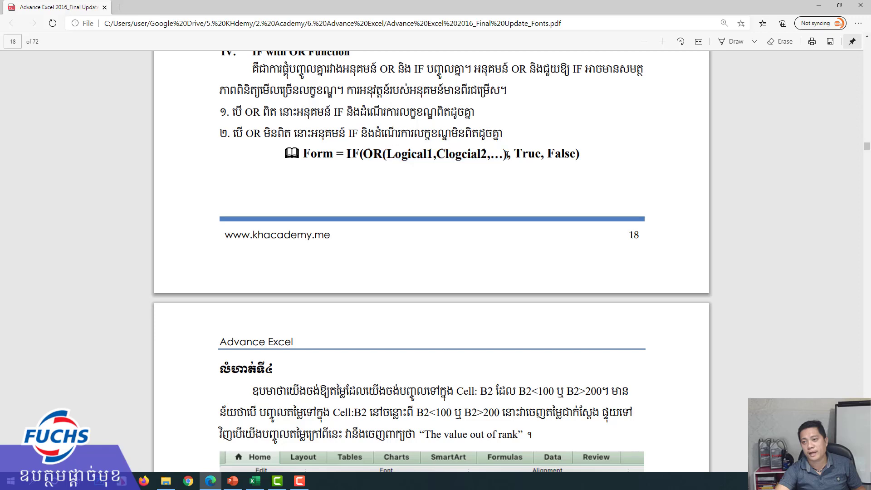
{"action": "left_click_drag", "start_coordinate": [509, 156], "coordinate": [369, 155]}
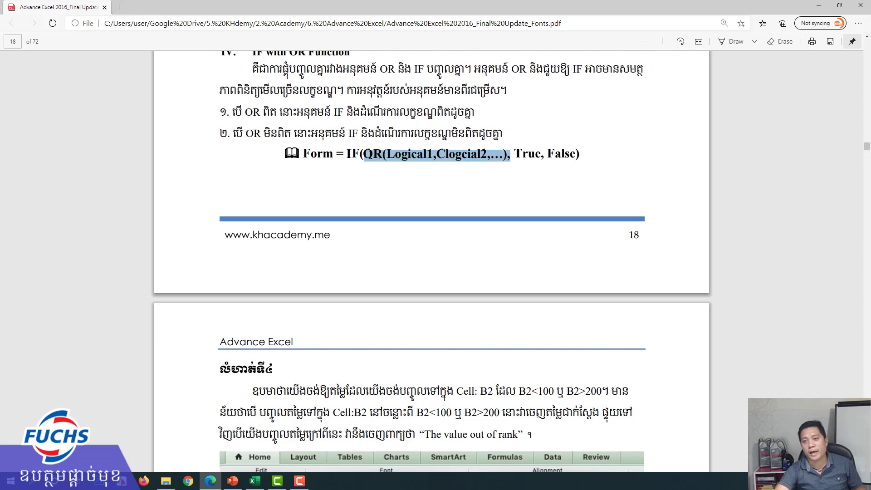
{"action": "left_click_drag", "start_coordinate": [513, 154], "coordinate": [580, 152]}
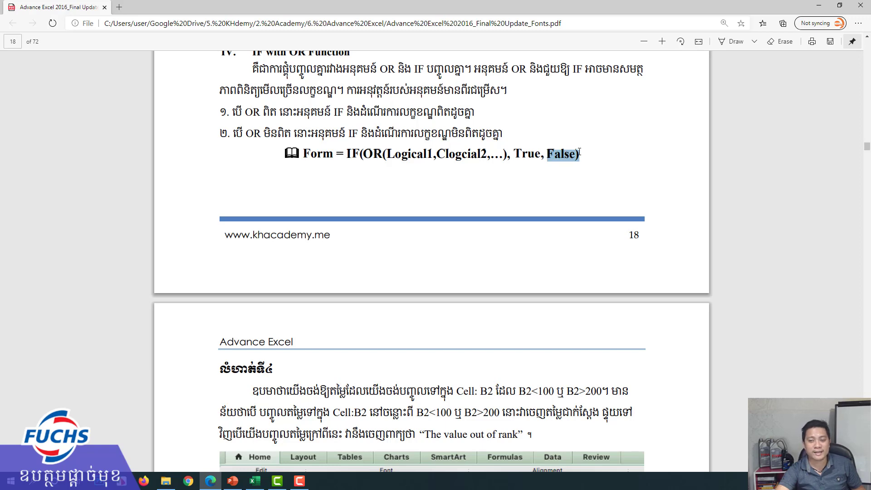
Step: Scroll down to the V. Not Function section and its =NOT examples table
{"action": "scroll", "coordinate": [547, 185], "scroll_direction": "down", "scroll_amount": 5}
{"action": "scroll", "coordinate": [547, 186], "scroll_direction": "down", "scroll_amount": 2}
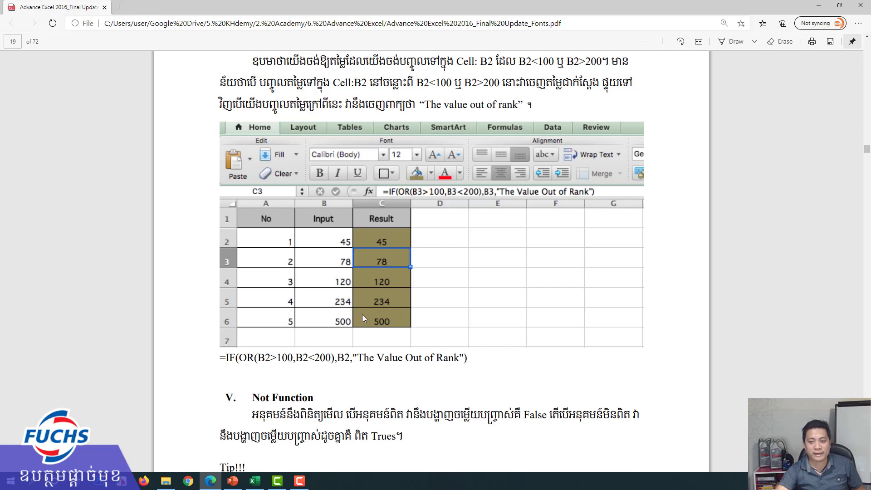
{"action": "scroll", "coordinate": [357, 326], "scroll_direction": "down", "scroll_amount": 3}
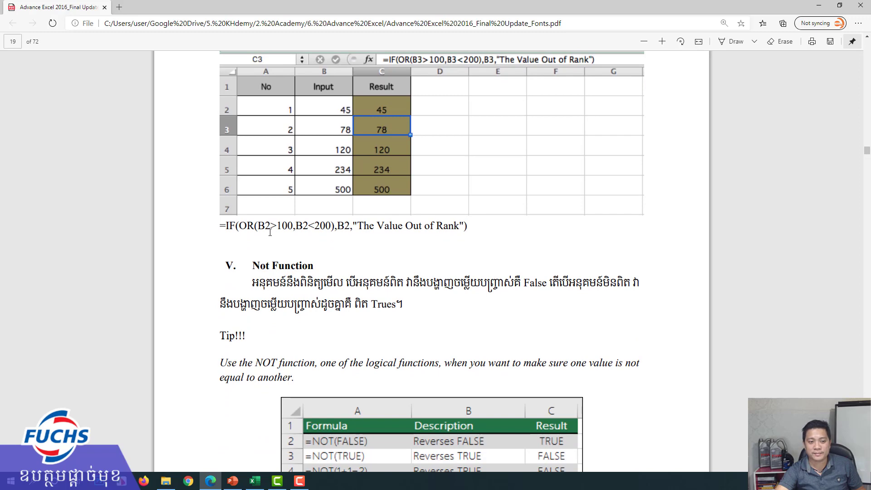
{"action": "scroll", "coordinate": [270, 232], "scroll_direction": "down", "scroll_amount": 3}
{"action": "scroll", "coordinate": [270, 233], "scroll_direction": "down", "scroll_amount": 2}
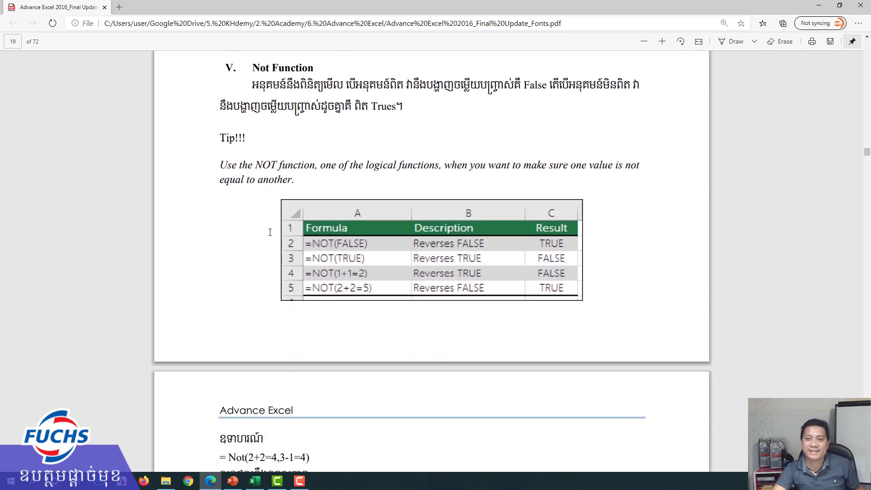
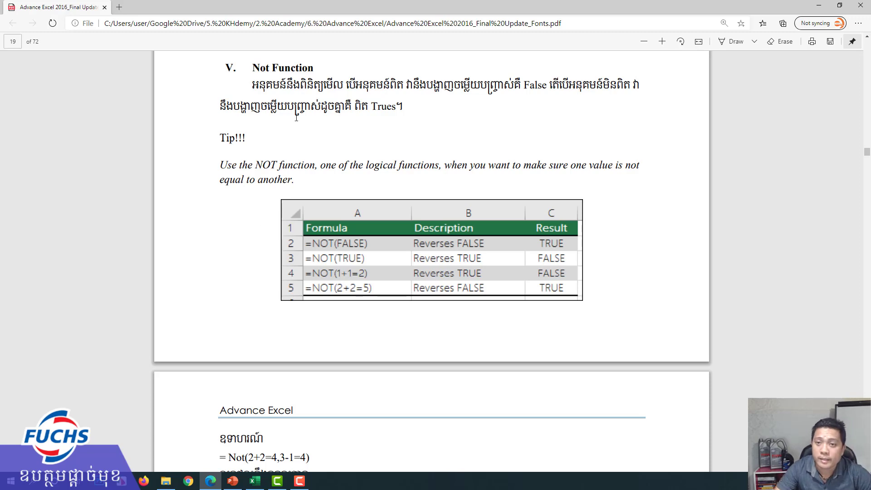
Step: Highlight the NOT function explanation lines in the PDF, then minimize Edge to return to Excel
{"action": "left_click_drag", "start_coordinate": [266, 86], "coordinate": [540, 87]}
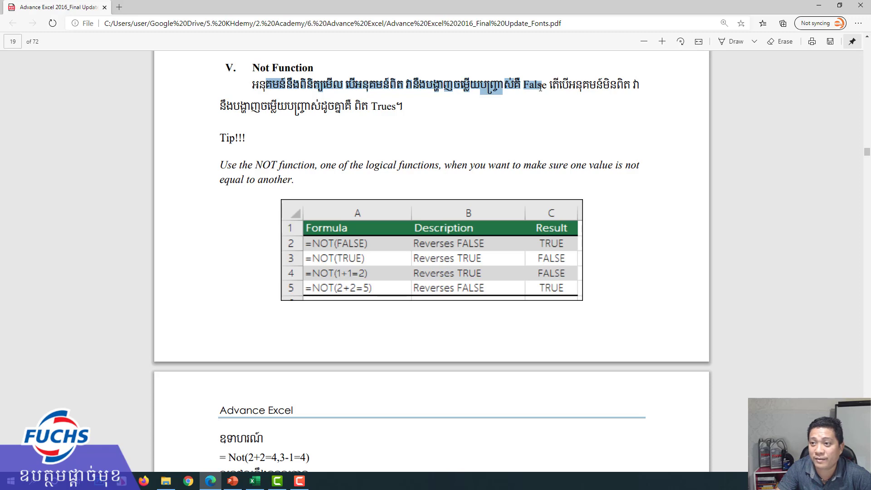
{"action": "left_click_drag", "start_coordinate": [550, 87], "coordinate": [616, 87]}
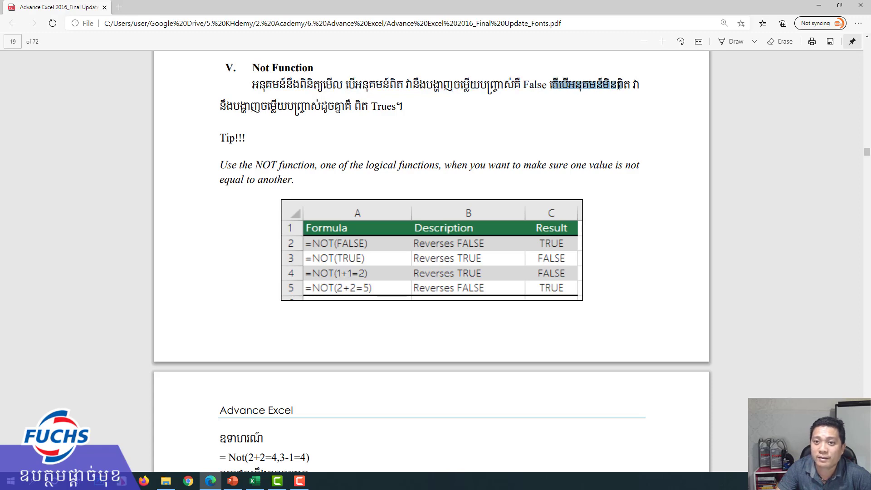
{"action": "left_click_drag", "start_coordinate": [311, 105], "coordinate": [378, 105]}
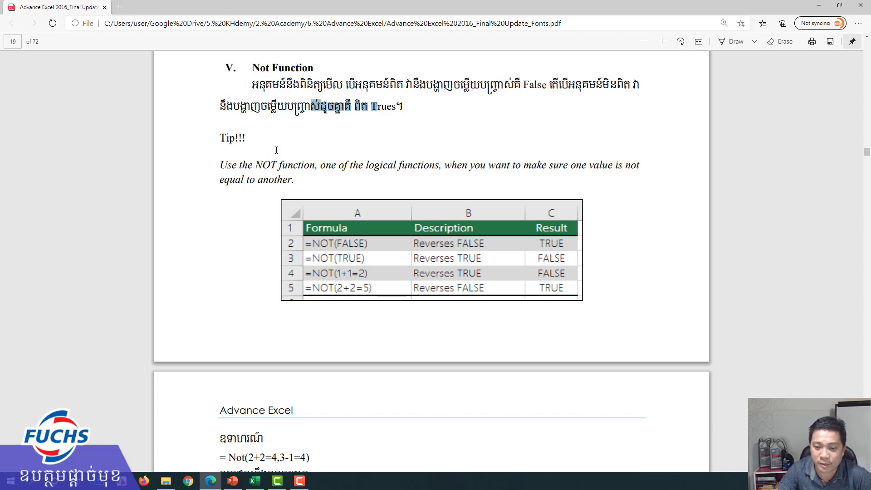
{"action": "scroll", "coordinate": [306, 144], "scroll_direction": "down", "scroll_amount": 3}
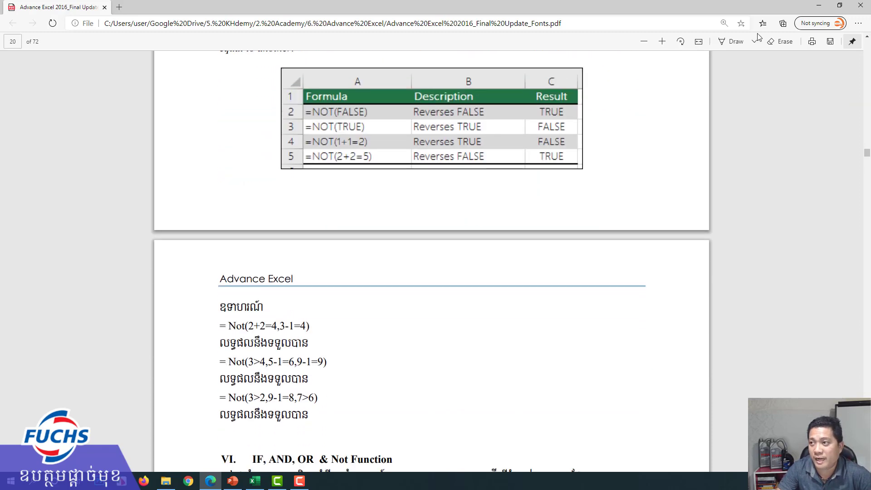
{"action": "left_click", "coordinate": [821, 7]}
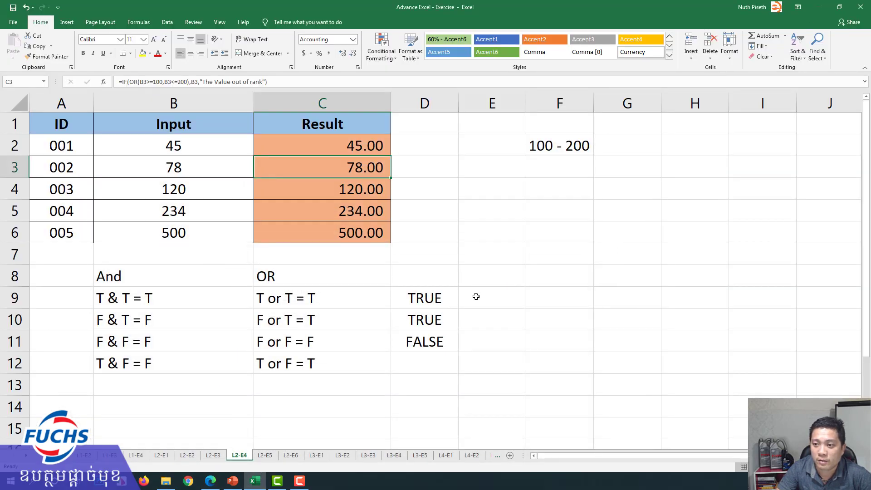
Step: Clear the And/OR truth-table notes in B8:D12
{"action": "left_click", "coordinate": [491, 283]}
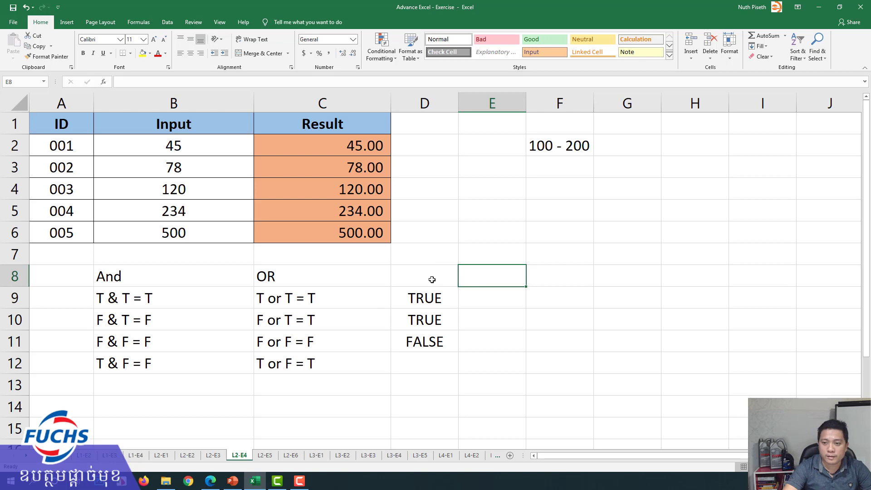
{"action": "left_click_drag", "start_coordinate": [98, 277], "coordinate": [413, 366]}
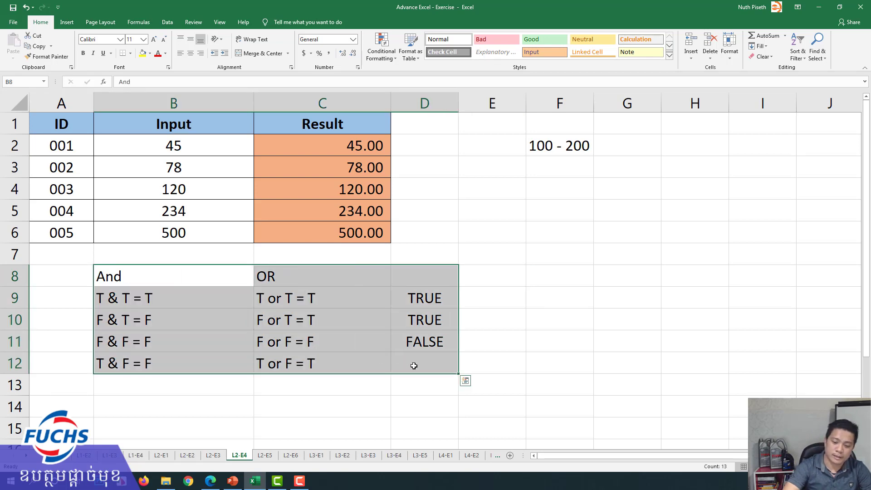
{"action": "key", "text": "Delete"}
Step: Enter =NOT(C2<100) in D2, which returns FALSE for the 45.00 in C2
{"action": "key", "text": "Right"}
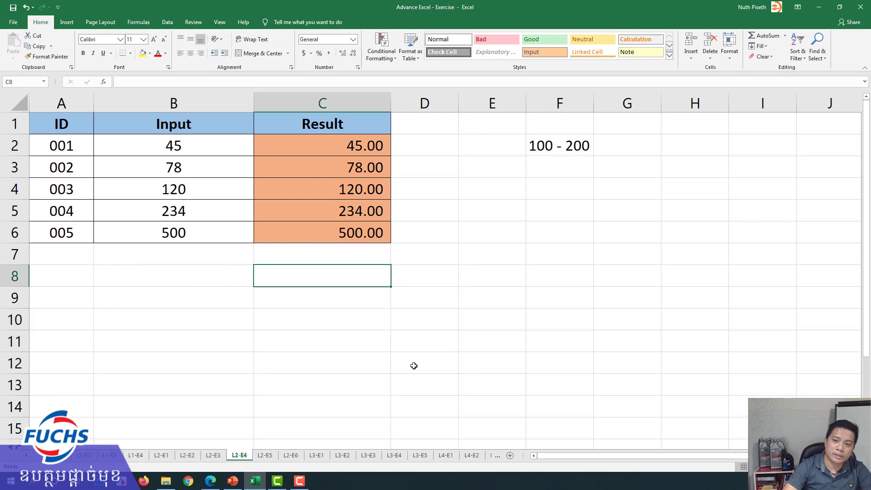
{"action": "key", "text": "Up"}
{"action": "key", "text": "Up"}
{"action": "key", "text": "Up"}
{"action": "key", "text": "Up"}
{"action": "key", "text": "Up"}
{"action": "key", "text": "Up"}
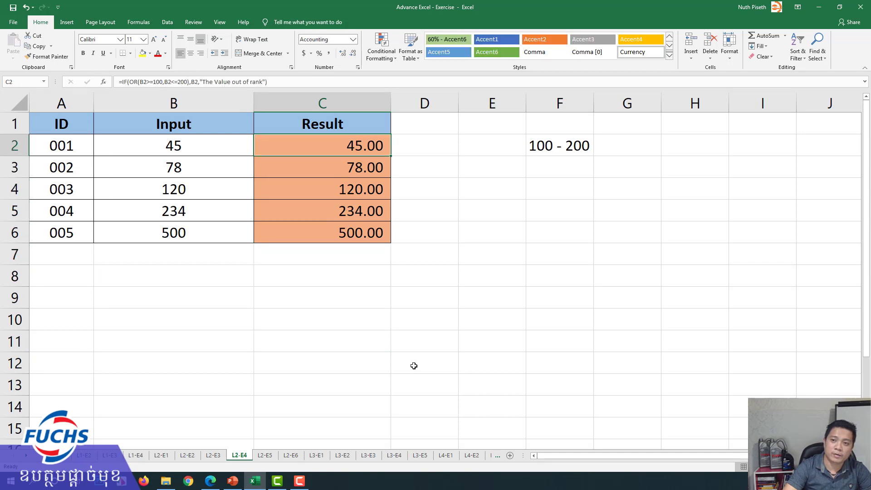
{"action": "key", "text": "Right"}
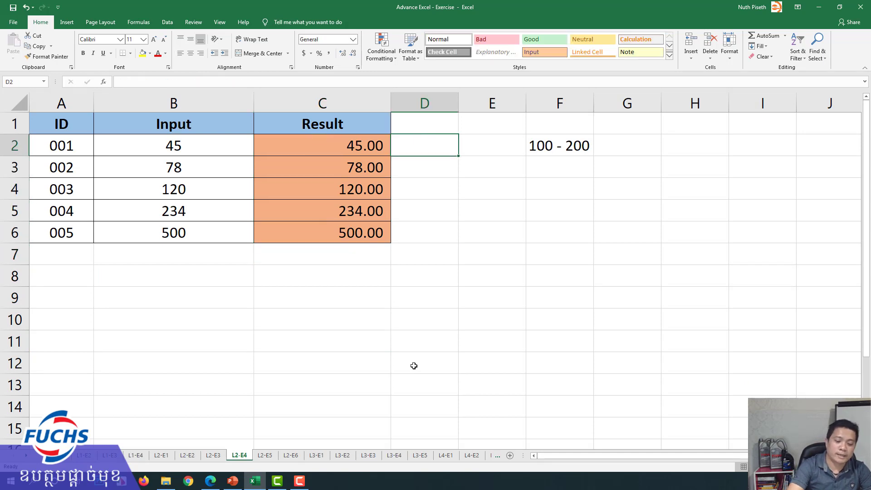
{"action": "type", "text": "=no"}
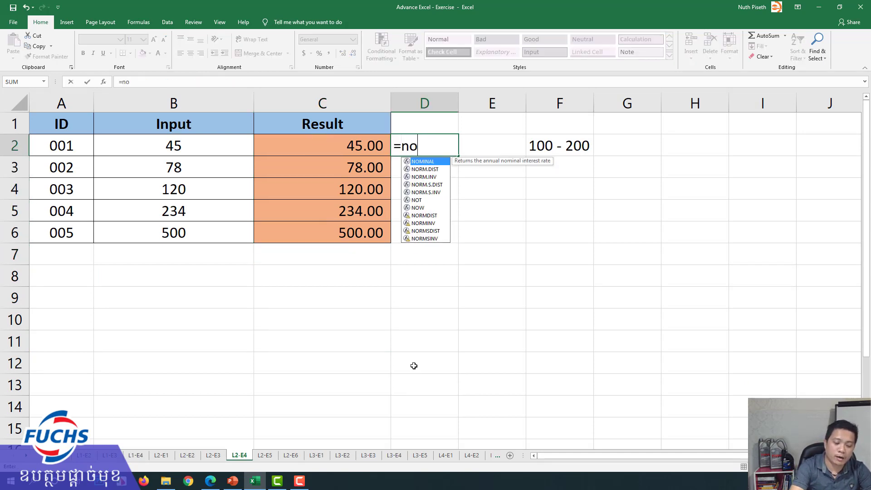
{"action": "type", "text": "t("}
{"action": "key", "text": "Left"}
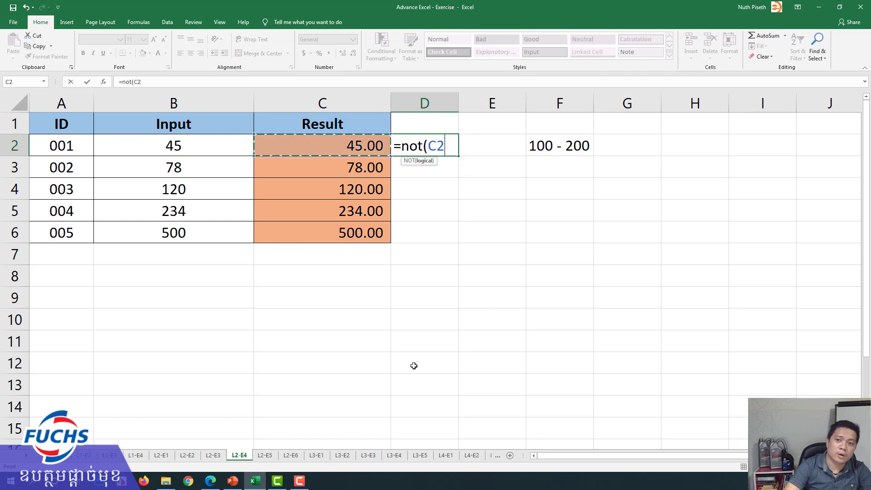
{"action": "type", "text": "<1"}
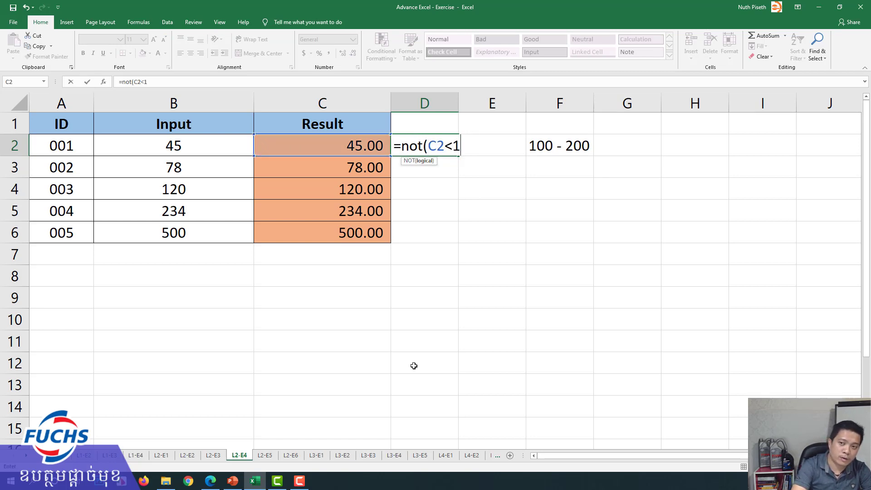
{"action": "type", "text": "00)"}
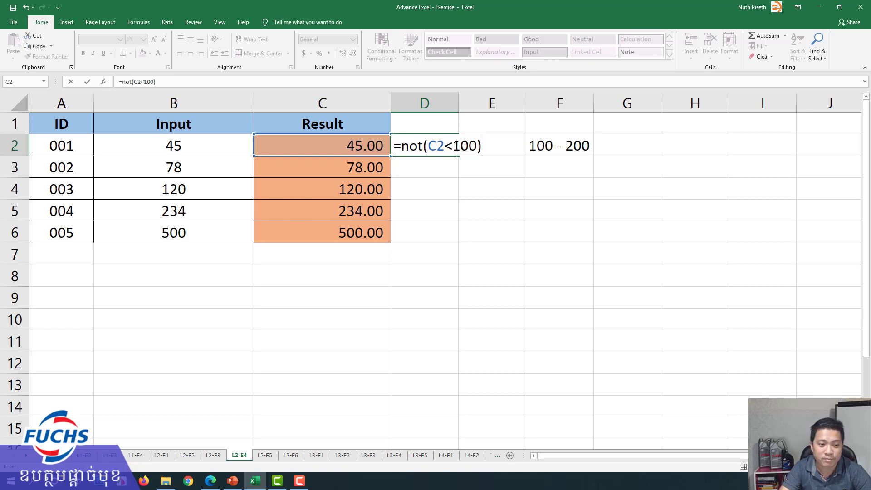
{"action": "key", "text": "Return"}
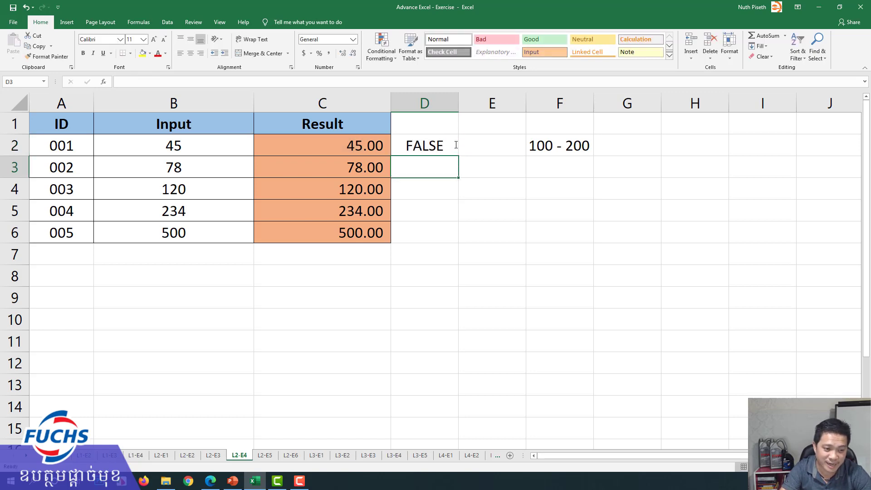
Step: Open D2's NOT formula for review and confirm it
{"action": "left_click", "coordinate": [445, 148]}
{"action": "double_click", "coordinate": [445, 148]}
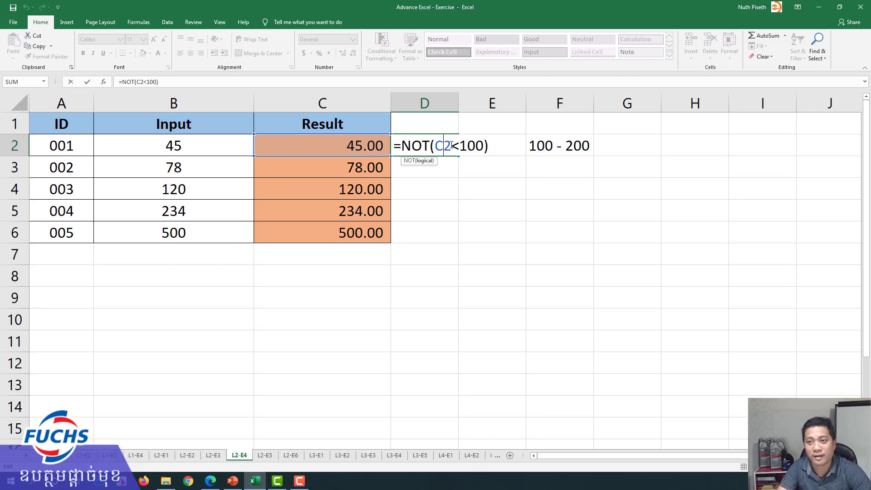
{"action": "key", "text": "Return"}
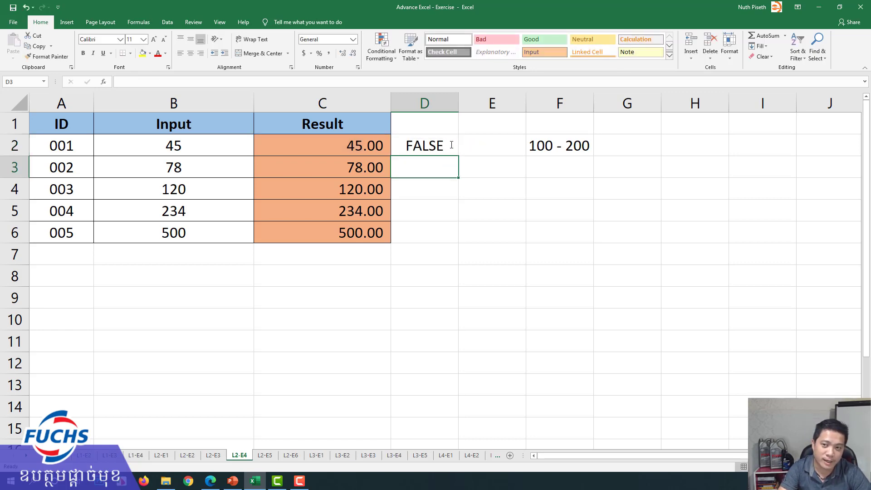
Step: Replace C2's formula with the plain value 120
{"action": "key", "text": "Up"}
{"action": "key", "text": "Left"}
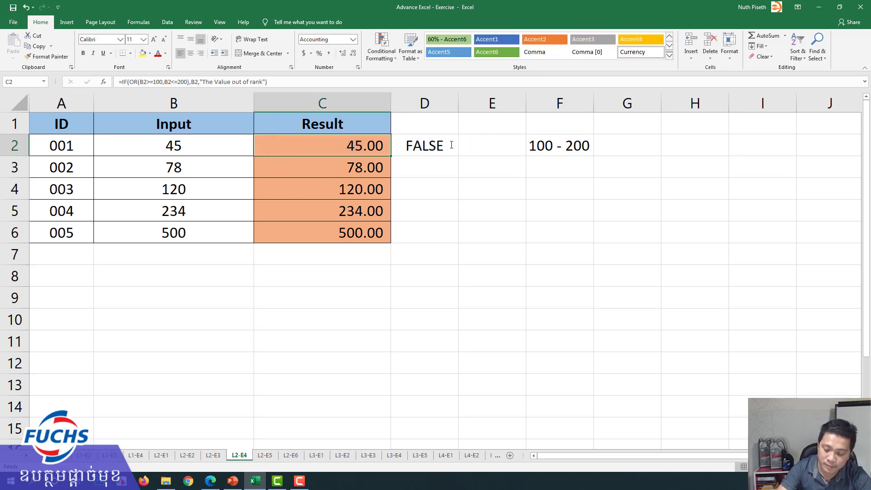
{"action": "type", "text": "120"}
{"action": "key", "text": "Return"}
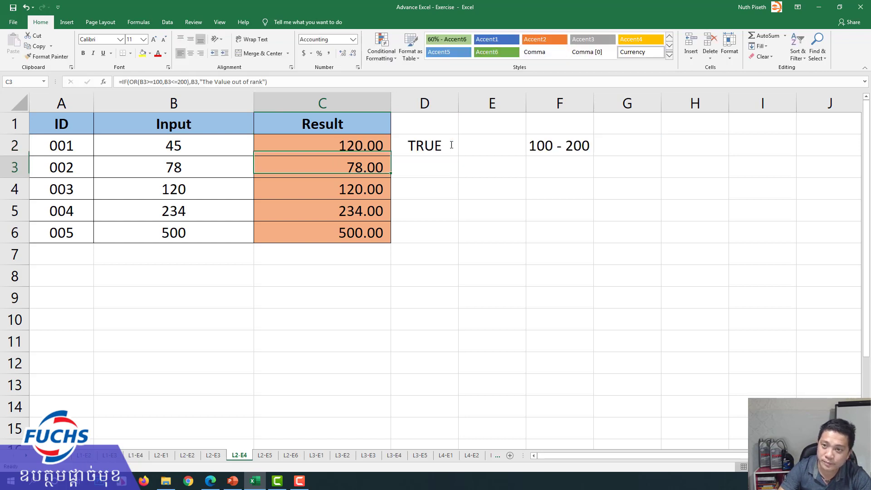
Step: Reopen D2's formula and highlight its C2 reference to check the result
{"action": "double_click", "coordinate": [449, 144]}
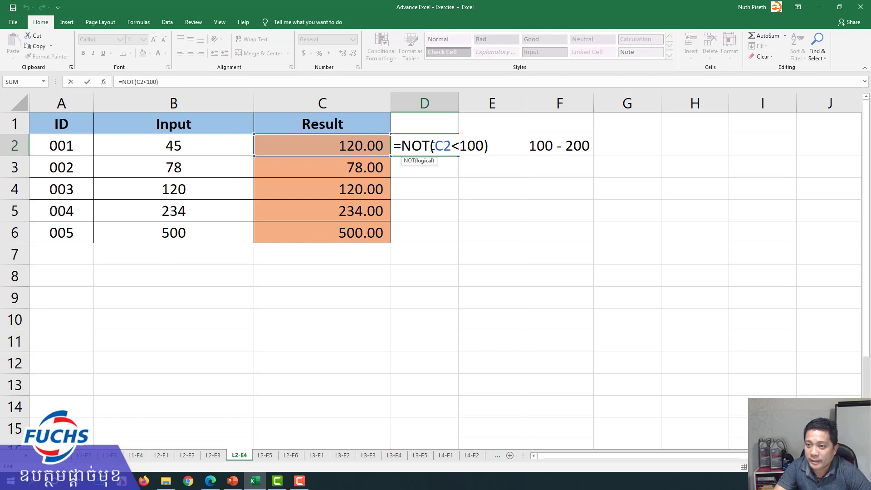
{"action": "left_click_drag", "start_coordinate": [434, 146], "coordinate": [452, 145]}
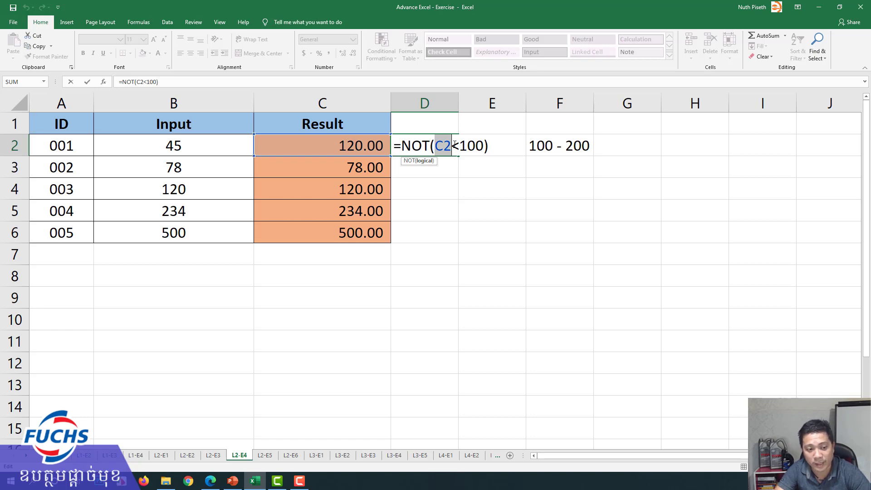
{"action": "key", "text": "Return"}
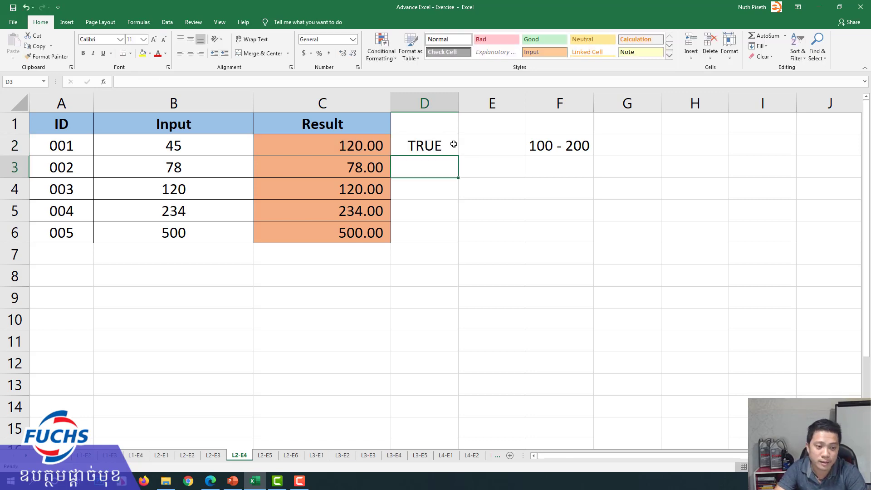
{"action": "double_click", "coordinate": [453, 145]}
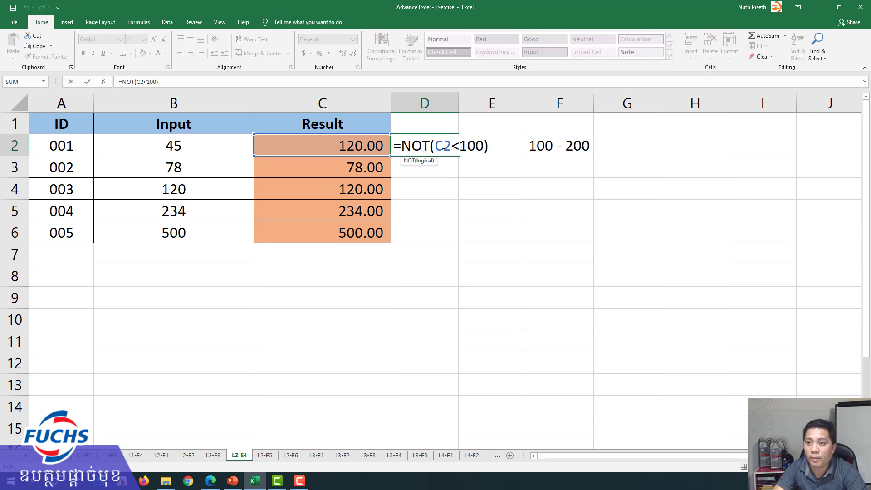
Step: Highlight the C2 reference in D2's formula and confirm it unchanged
{"action": "left_click_drag", "start_coordinate": [444, 145], "coordinate": [434, 145]}
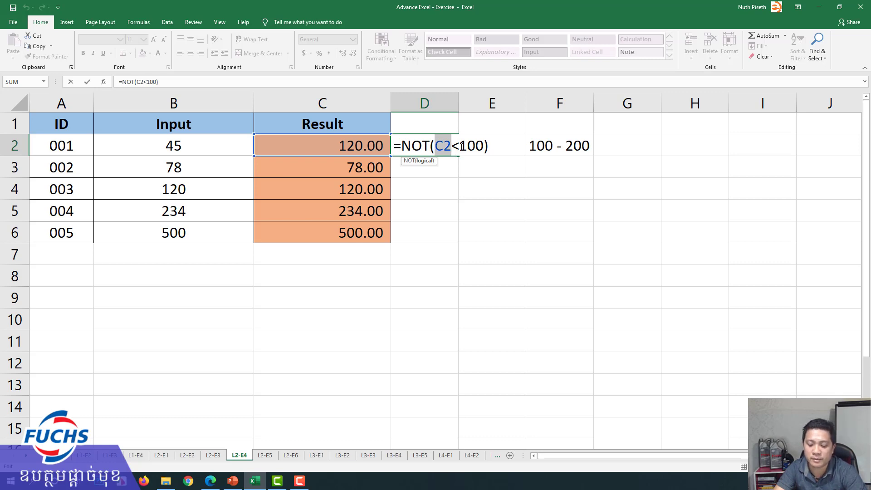
{"action": "left_click", "coordinate": [440, 149]}
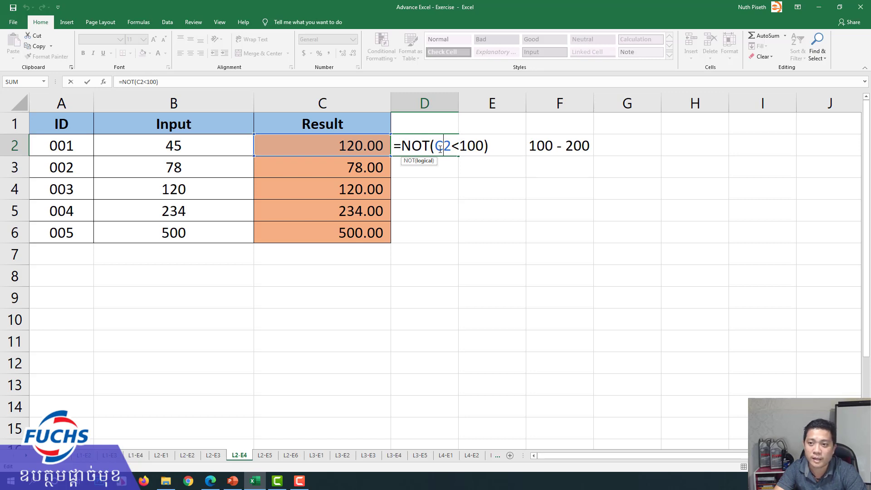
{"action": "key", "text": "Return"}
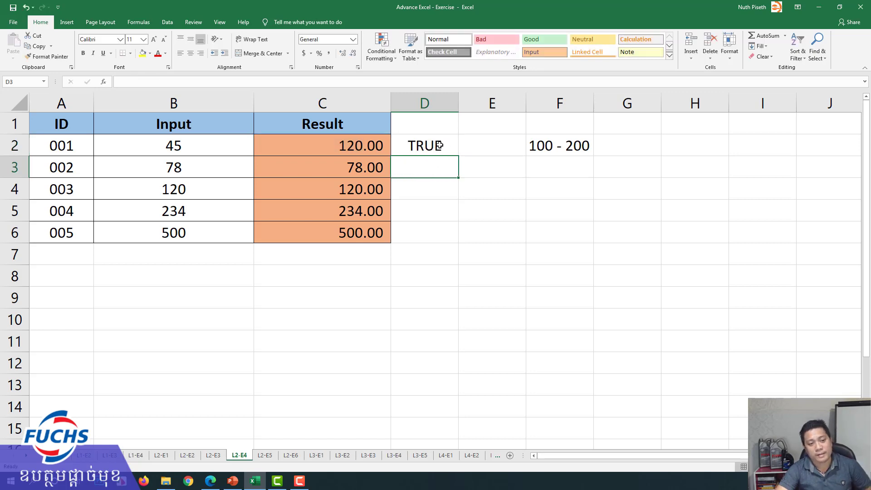
Step: Reopen D2, highlight NOT and the C2 reference, and commit so D2 shows TRUE
{"action": "left_click", "coordinate": [439, 145]}
{"action": "double_click", "coordinate": [439, 145]}
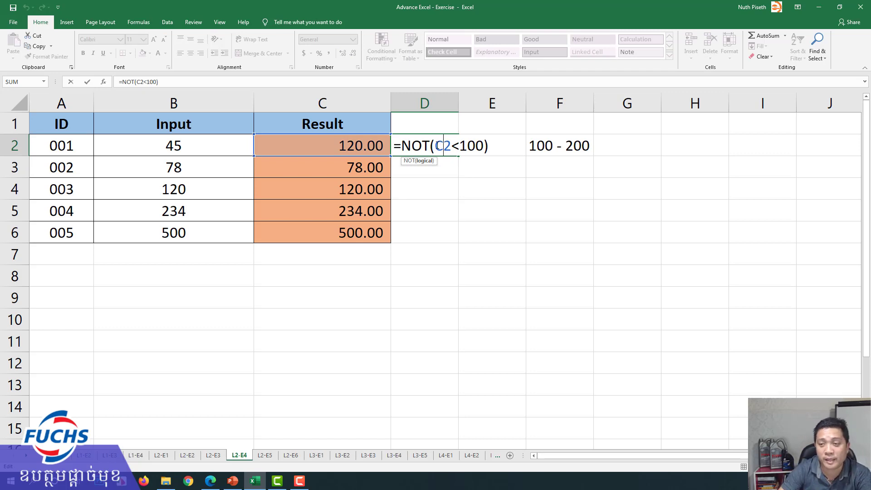
{"action": "left_click_drag", "start_coordinate": [401, 145], "coordinate": [427, 146]}
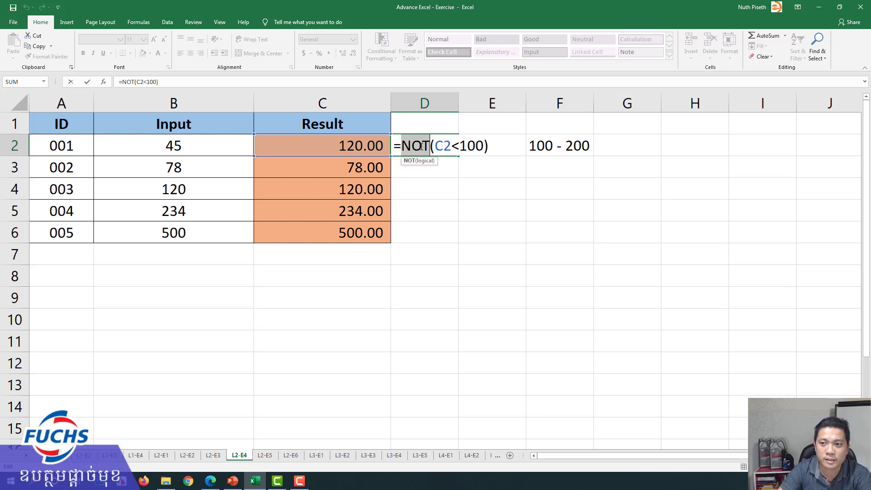
{"action": "left_click", "coordinate": [422, 146]}
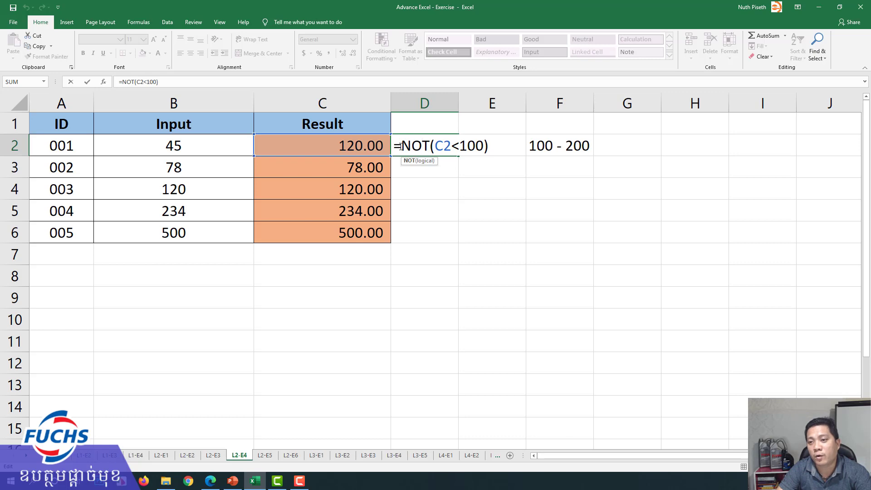
{"action": "left_click_drag", "start_coordinate": [401, 145], "coordinate": [429, 145]}
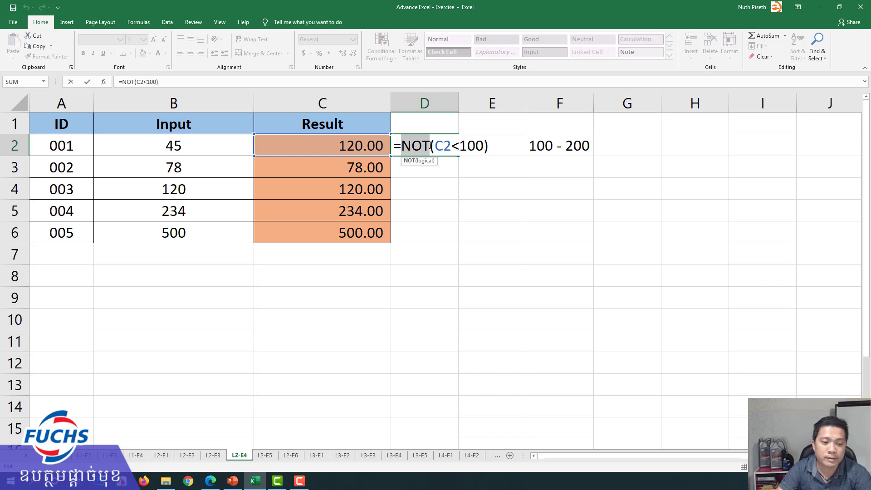
{"action": "left_click", "coordinate": [436, 145]}
{"action": "left_click_drag", "start_coordinate": [437, 145], "coordinate": [449, 145]}
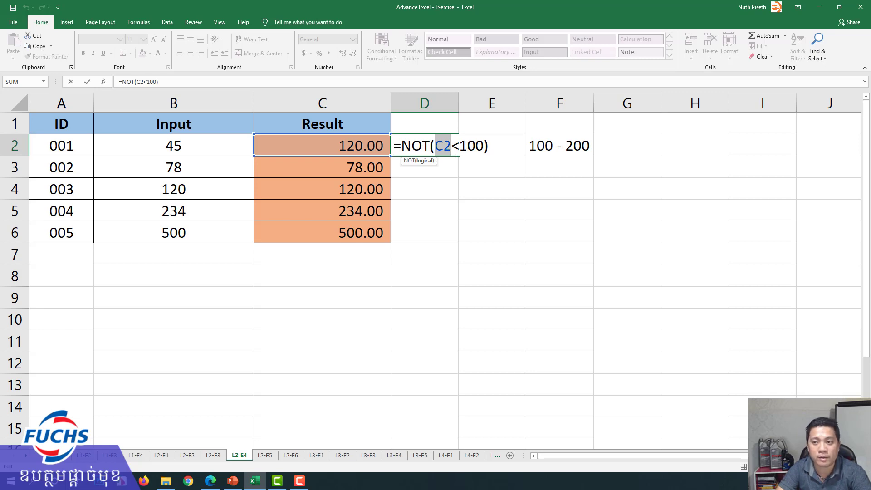
{"action": "key", "text": "Return"}
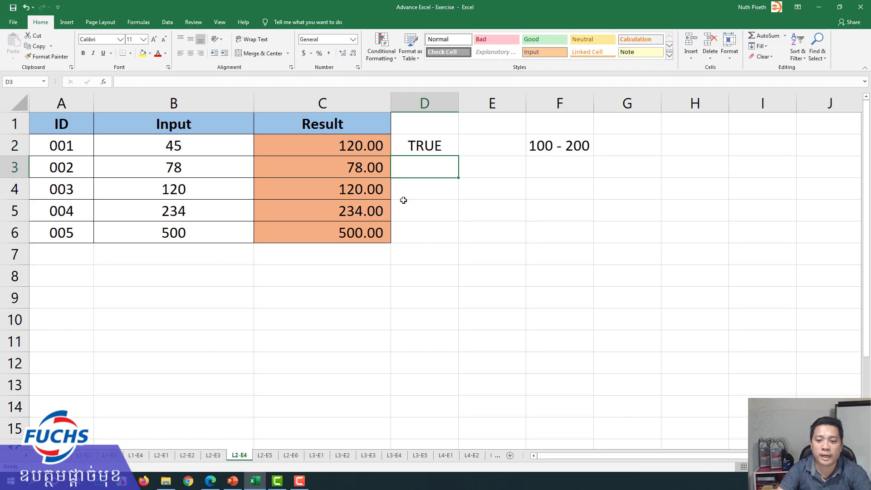
{"action": "left_click", "coordinate": [210, 481]}
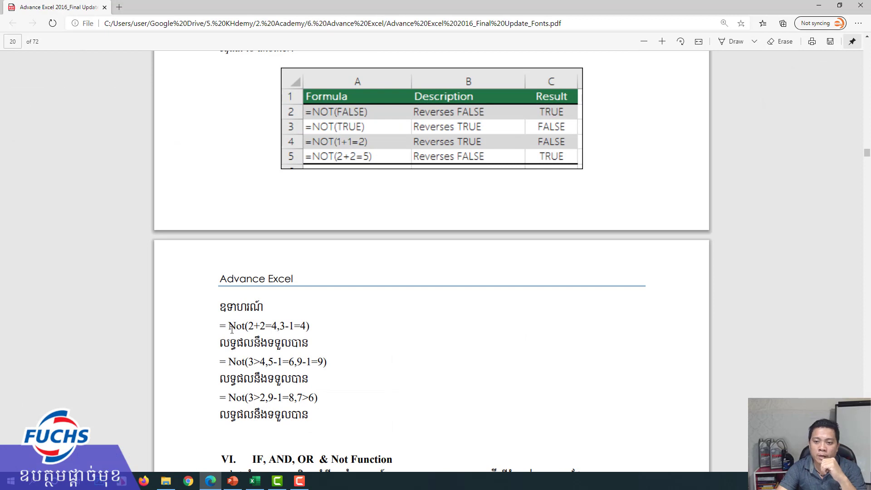
{"action": "left_click_drag", "start_coordinate": [249, 326], "coordinate": [274, 326]}
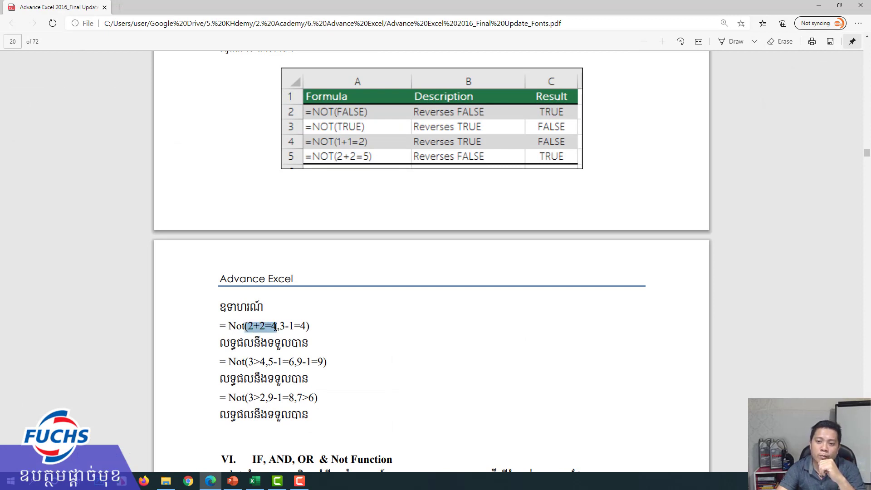
{"action": "left_click_drag", "start_coordinate": [280, 326], "coordinate": [293, 327]}
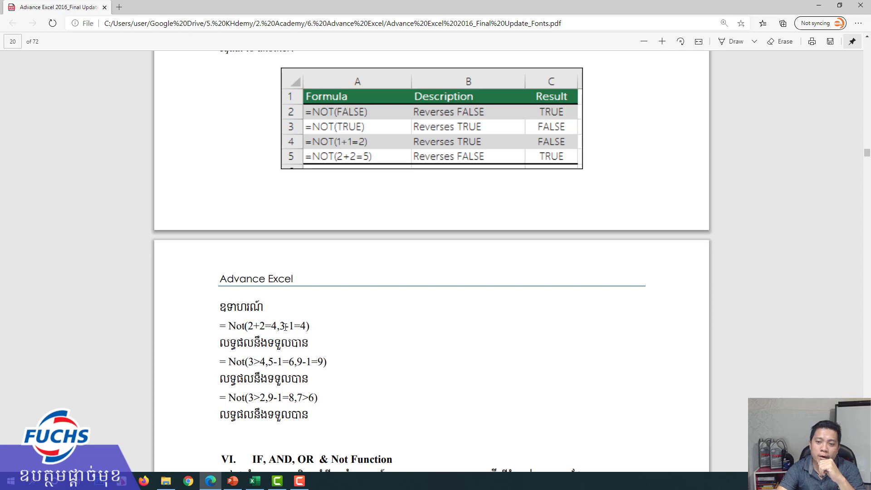
{"action": "left_click_drag", "start_coordinate": [296, 327], "coordinate": [301, 327]}
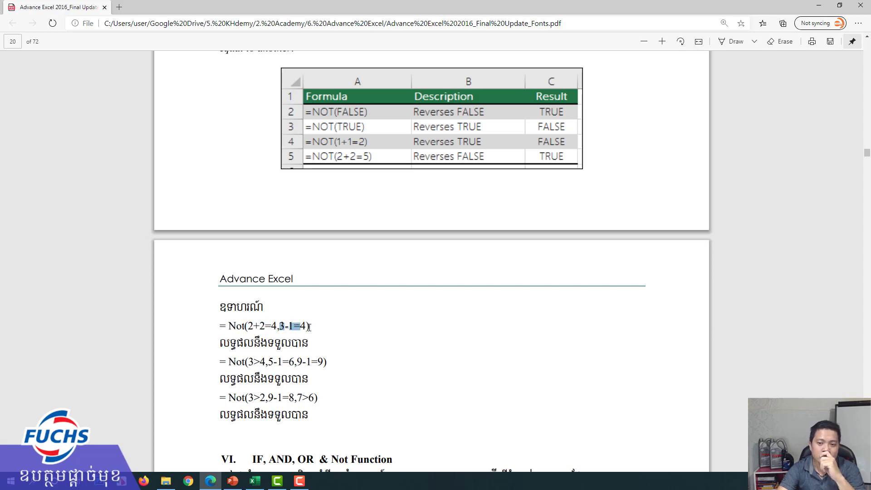
{"action": "left_click", "coordinate": [254, 480]}
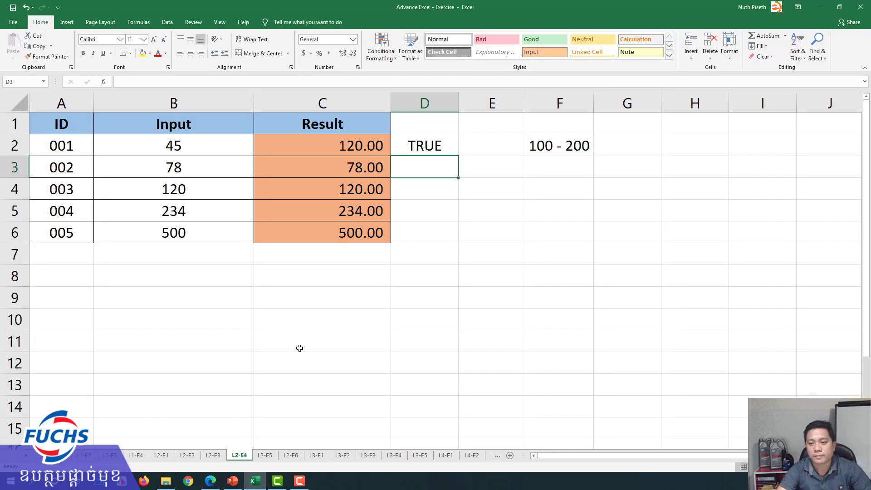
{"action": "left_click", "coordinate": [312, 331]}
{"action": "left_click", "coordinate": [292, 323]}
{"action": "type", "text": "="}
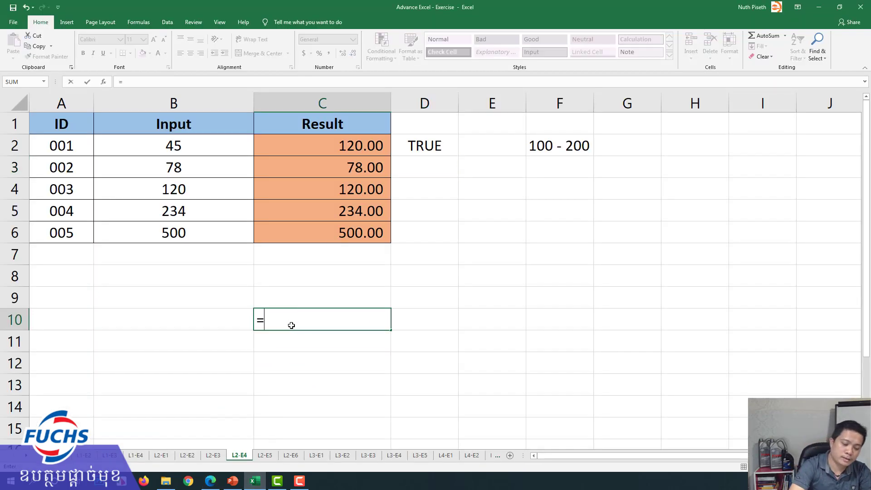
{"action": "type", "text": "not(2"}
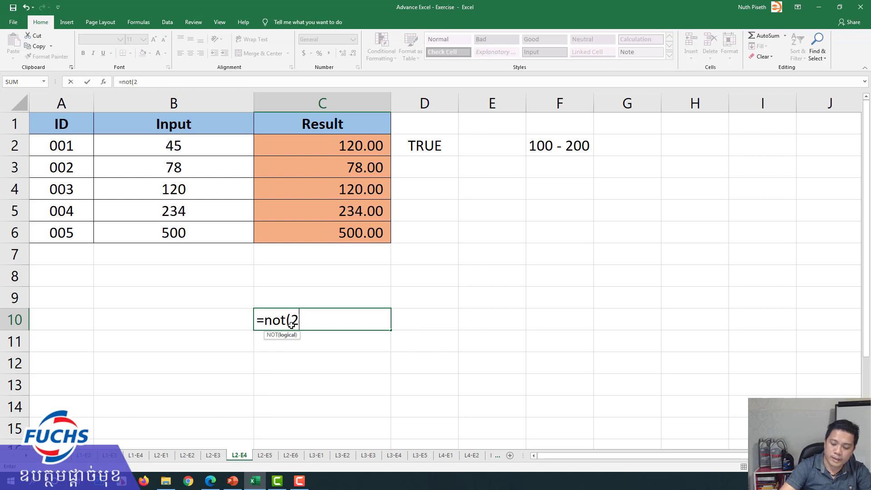
{"action": "type", "text": "+2="}
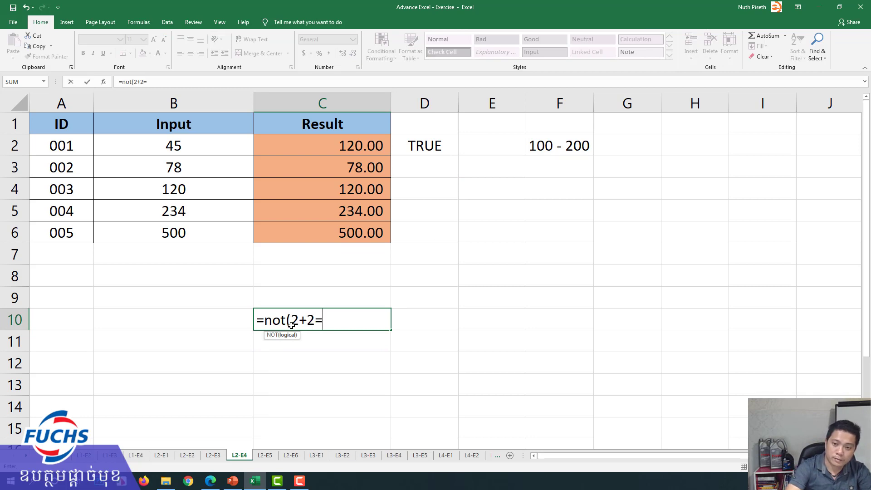
{"action": "type", "text": "4,"}
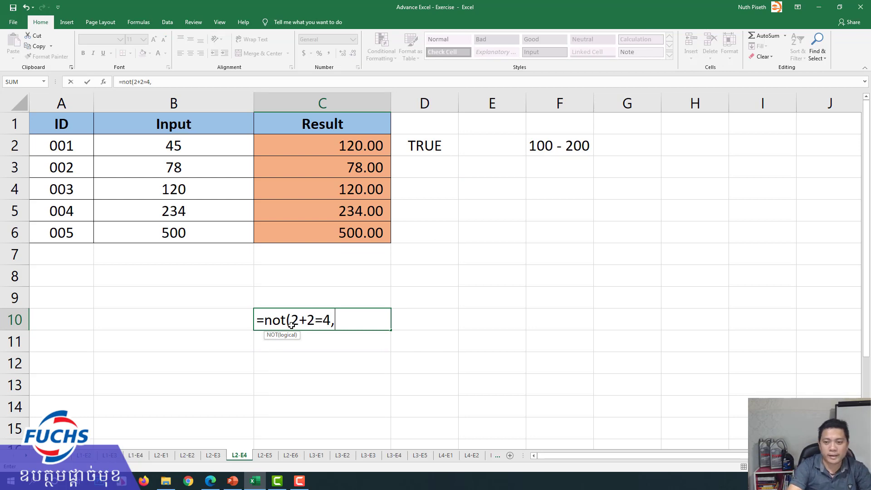
{"action": "type", "text": "3"}
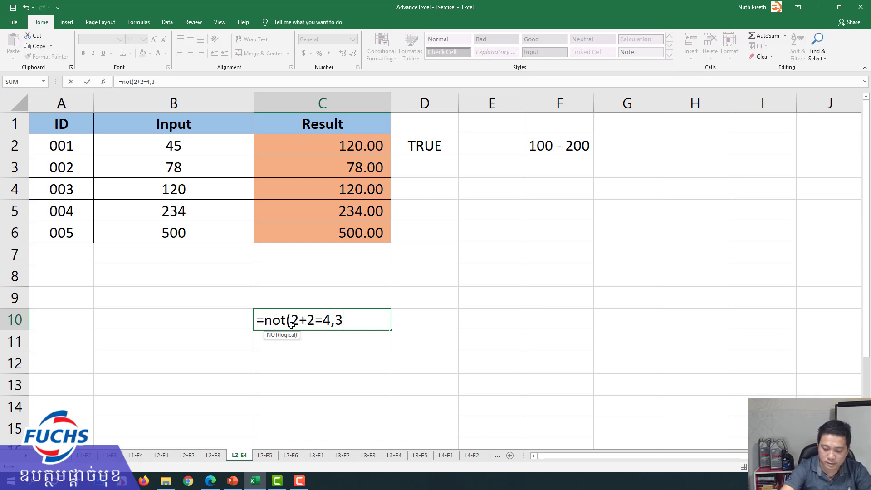
{"action": "type", "text": "-"}
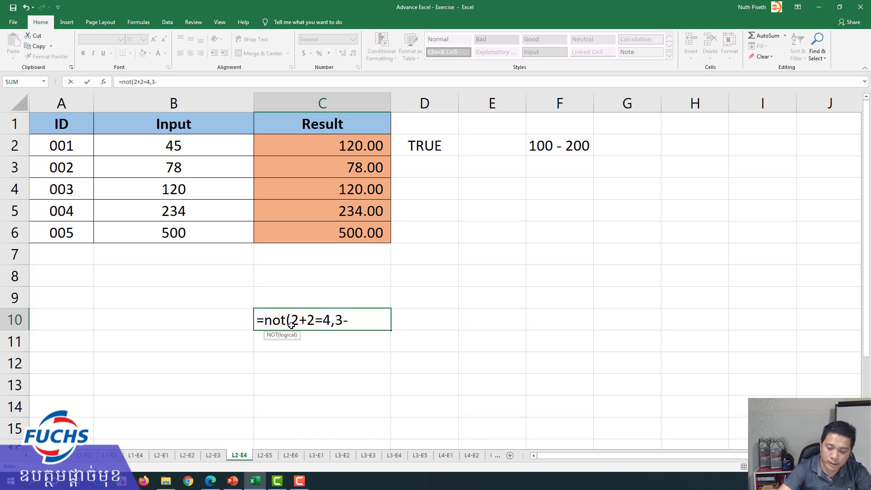
{"action": "type", "text": "1="}
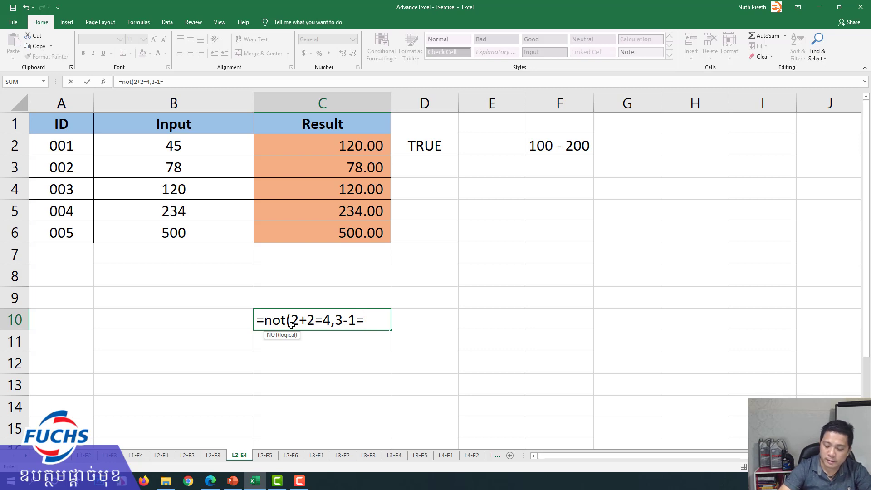
{"action": "type", "text": "3)"}
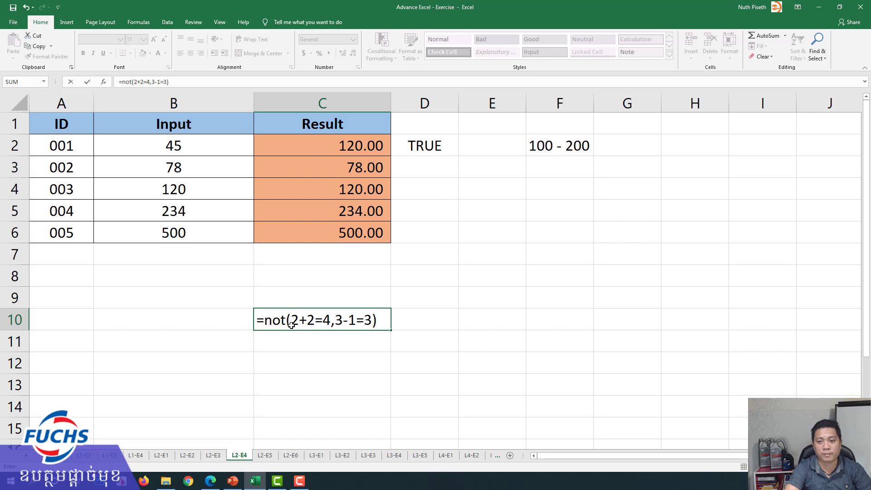
{"action": "key", "text": "Return"}
{"action": "key", "text": "Return"}
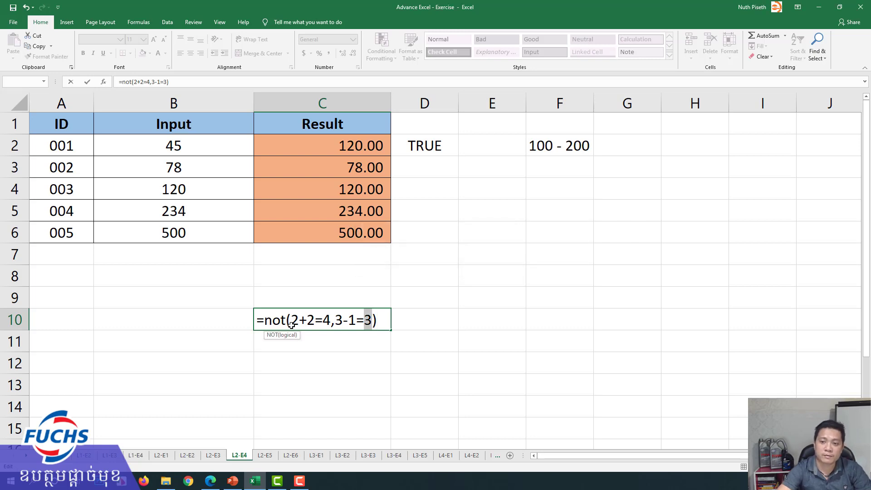
{"action": "key", "text": "Escape"}
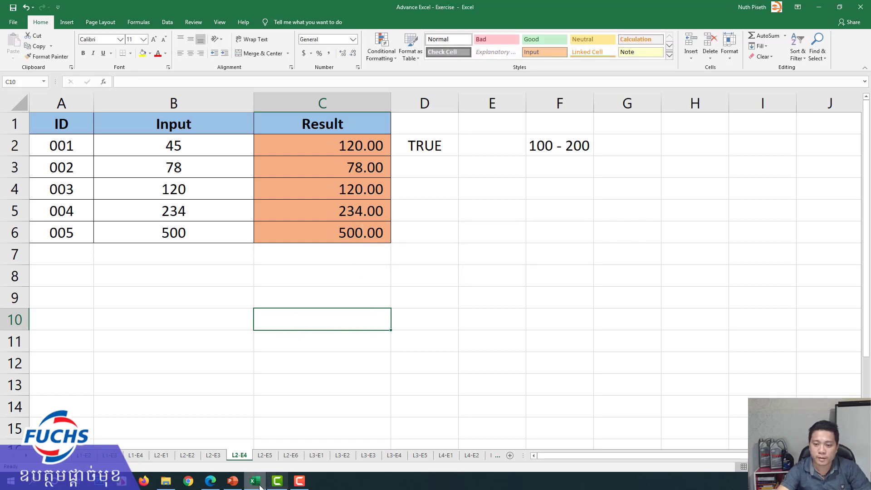
Step: Return to the PDF on page 20 and highlight the first Not() example's conditions
{"action": "left_click", "coordinate": [211, 480]}
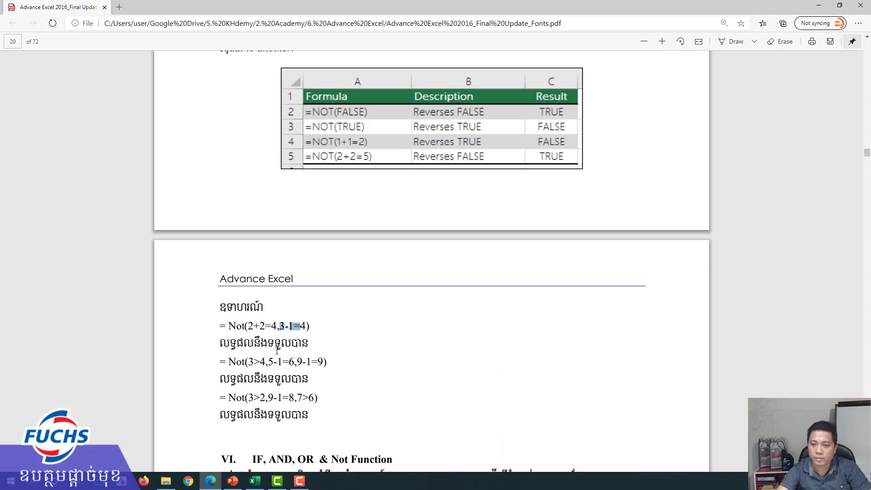
{"action": "left_click", "coordinate": [282, 324]}
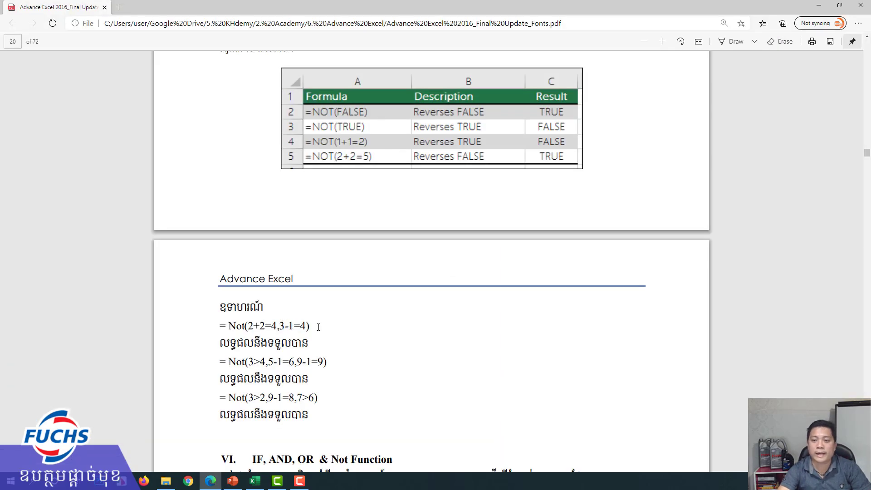
{"action": "left_click_drag", "start_coordinate": [309, 325], "coordinate": [218, 331]}
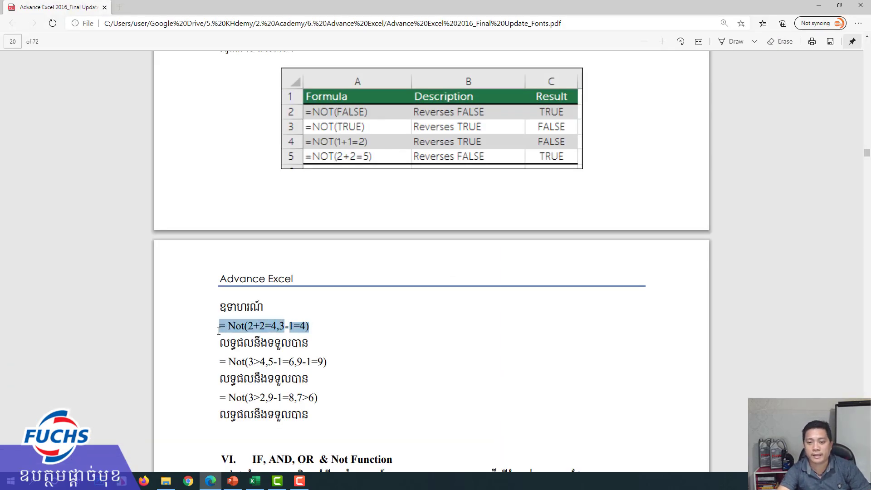
{"action": "left_click", "coordinate": [242, 327]}
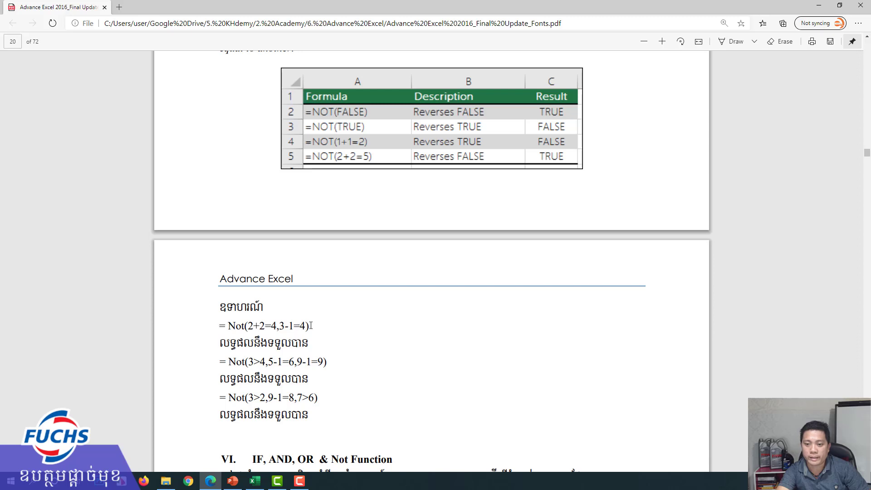
{"action": "left_click_drag", "start_coordinate": [311, 326], "coordinate": [274, 327]}
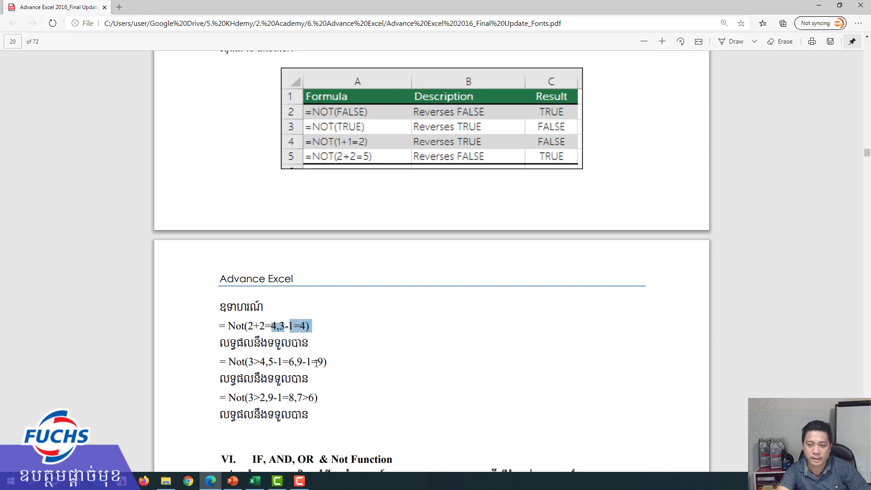
Step: Highlight the conditions in the second and third Not() examples
{"action": "left_click_drag", "start_coordinate": [322, 361], "coordinate": [278, 361]}
{"action": "left_click_drag", "start_coordinate": [318, 401], "coordinate": [283, 400]}
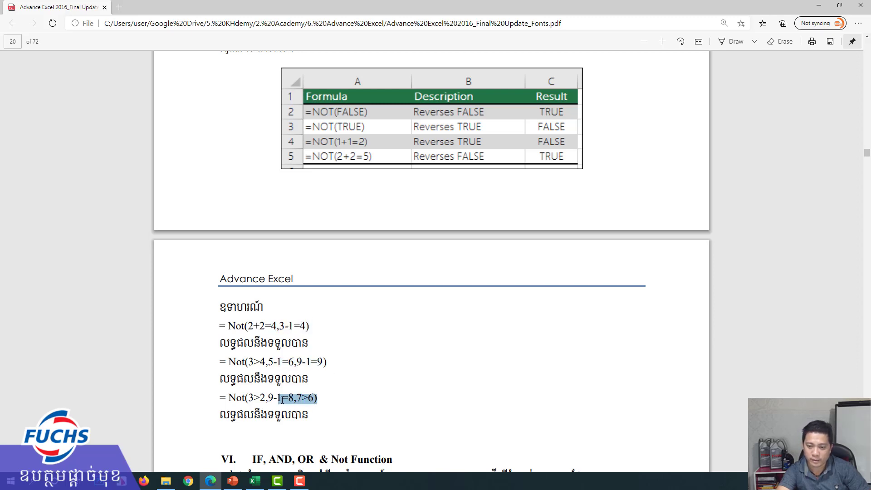
{"action": "left_click", "coordinate": [267, 362]}
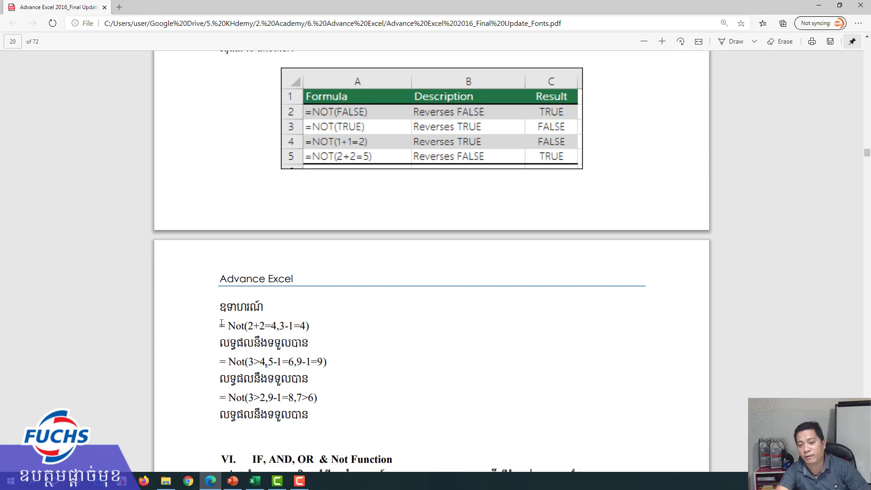
{"action": "left_click_drag", "start_coordinate": [219, 325], "coordinate": [278, 326]}
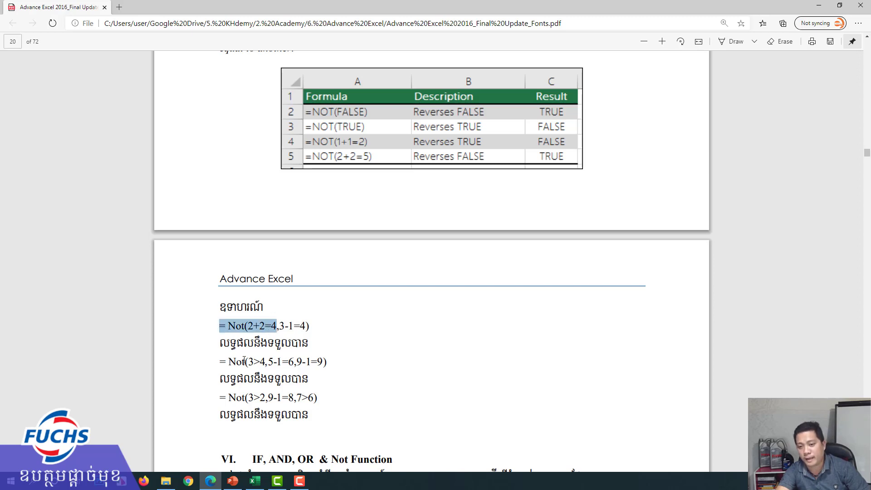
{"action": "left_click_drag", "start_coordinate": [241, 361], "coordinate": [294, 361]}
{"action": "left_click_drag", "start_coordinate": [238, 398], "coordinate": [282, 398]}
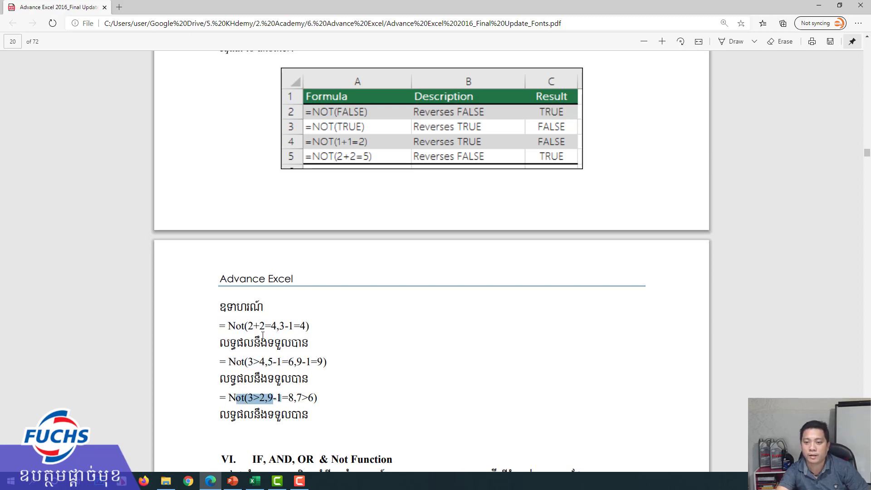
Step: Scroll to the IF, AND, OR section and highlight its heading
{"action": "scroll", "coordinate": [260, 329], "scroll_direction": "down", "scroll_amount": 2}
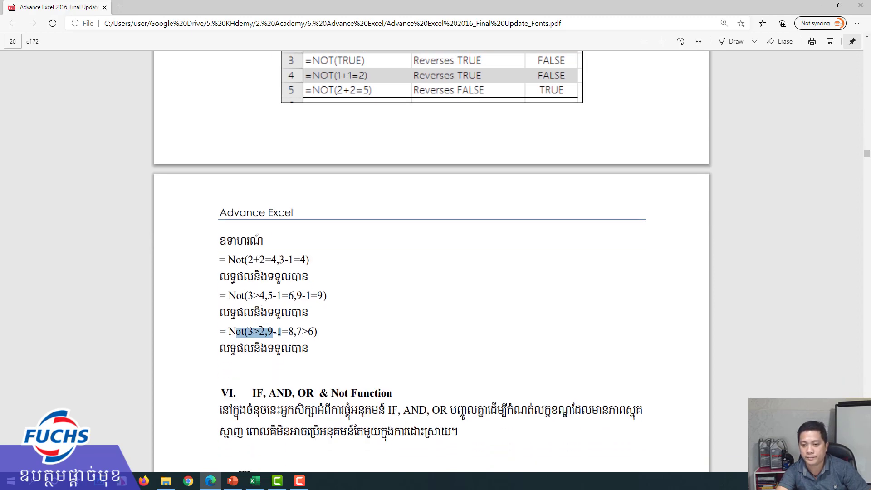
{"action": "scroll", "coordinate": [260, 329], "scroll_direction": "down", "scroll_amount": 3}
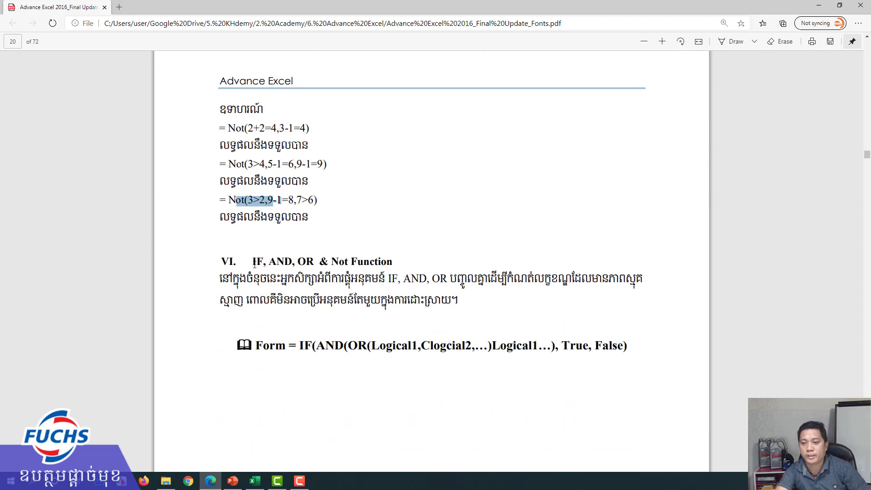
{"action": "left_click_drag", "start_coordinate": [252, 261], "coordinate": [369, 261]}
{"action": "left_click", "coordinate": [289, 263]}
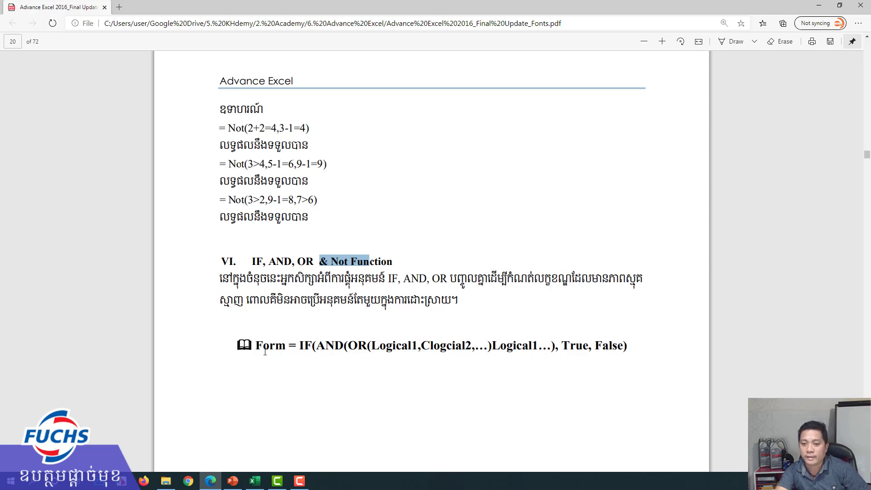
Step: Highlight the IF, AND and OR parts of the IF(AND(OR(...))) form line
{"action": "left_click_drag", "start_coordinate": [298, 347], "coordinate": [313, 347]}
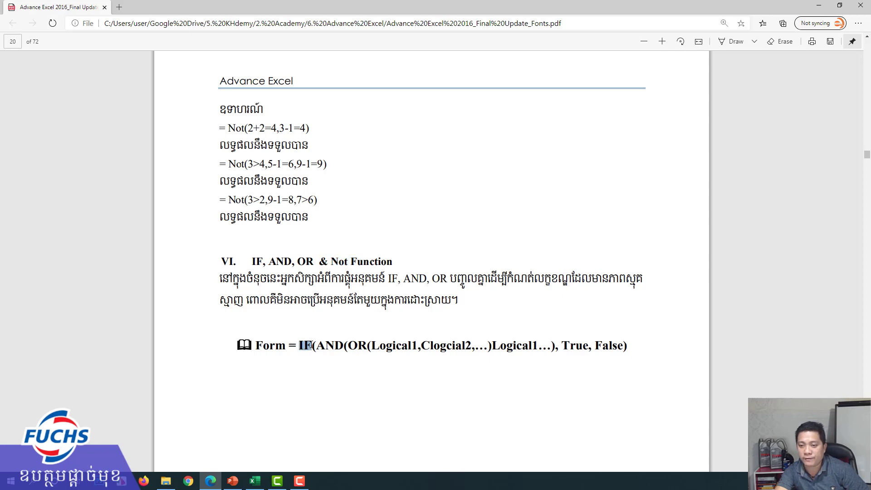
{"action": "left_click", "coordinate": [314, 347]}
{"action": "double_click", "coordinate": [326, 347]}
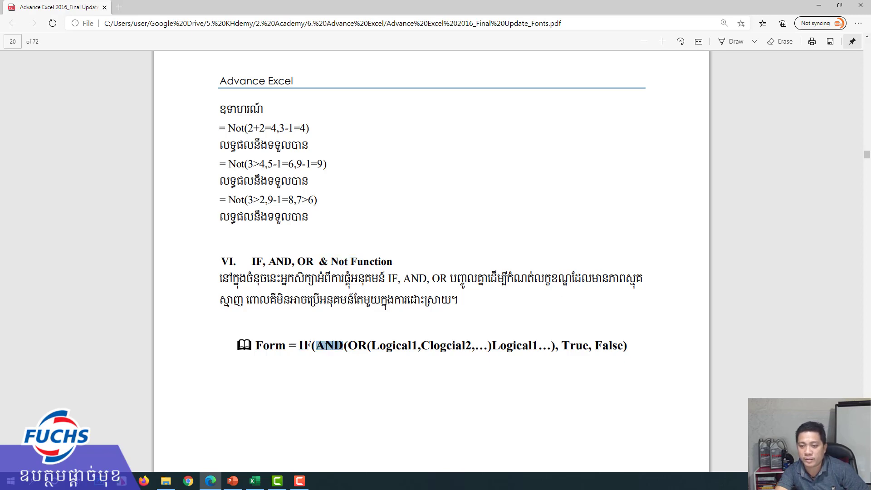
{"action": "left_click_drag", "start_coordinate": [352, 347], "coordinate": [379, 346]}
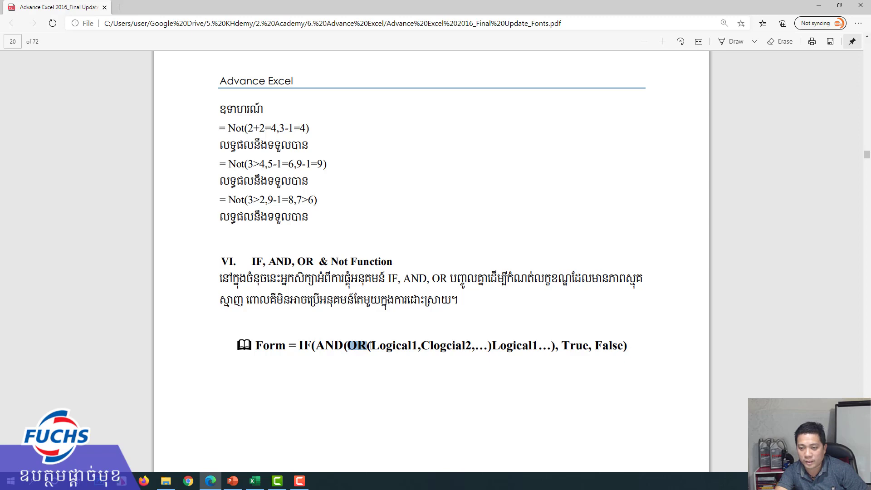
{"action": "left_click", "coordinate": [379, 346]}
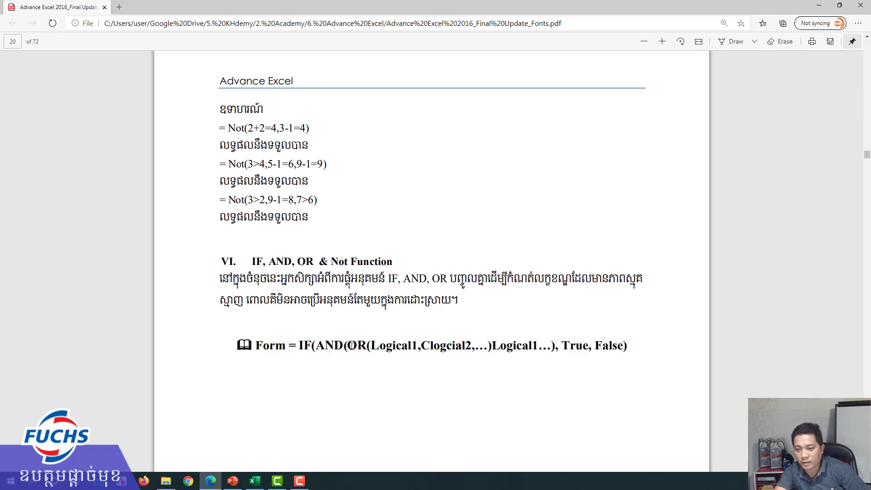
{"action": "left_click_drag", "start_coordinate": [351, 346], "coordinate": [491, 347]}
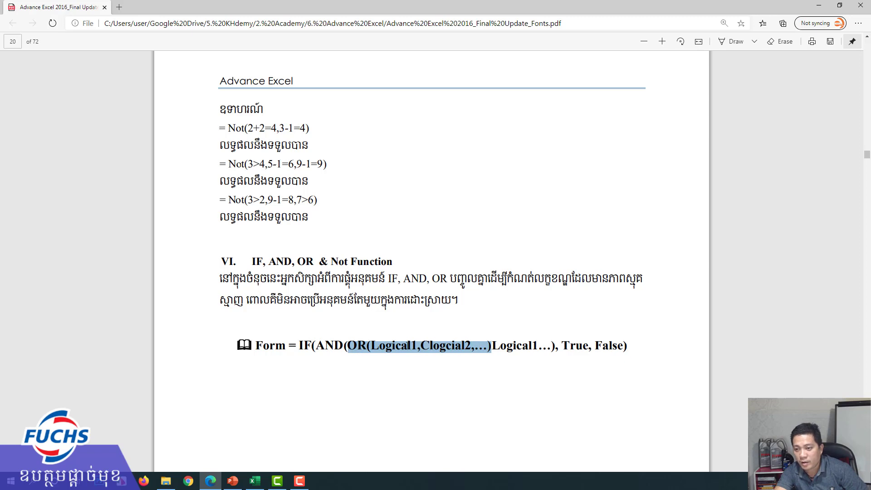
{"action": "mouse_move", "coordinate": [343, 347]}
{"action": "left_mouse_down"}
{"action": "mouse_move", "coordinate": [540, 346]}
{"action": "mouse_move", "coordinate": [335, 344]}
{"action": "left_mouse_up"}
{"action": "left_click", "coordinate": [493, 347]}
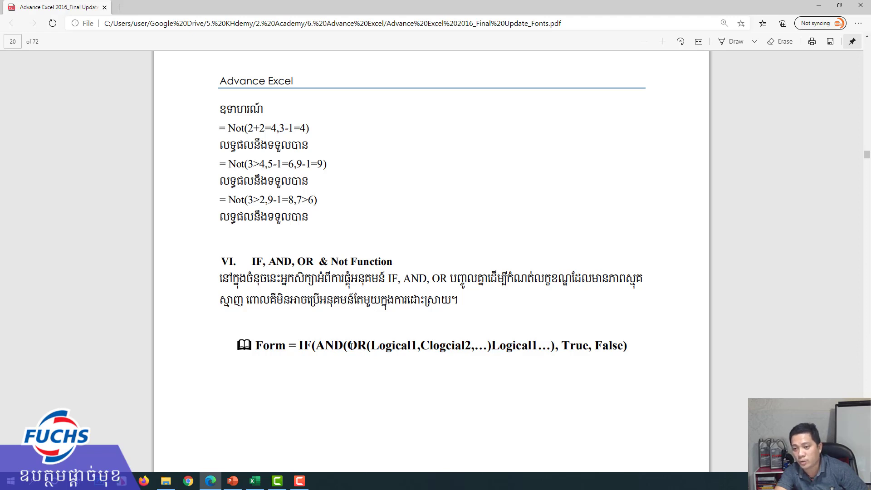
{"action": "mouse_move", "coordinate": [351, 347]}
{"action": "left_mouse_down"}
{"action": "mouse_move", "coordinate": [540, 346]}
{"action": "mouse_move", "coordinate": [315, 348]}
{"action": "mouse_move", "coordinate": [569, 347]}
{"action": "left_mouse_up"}
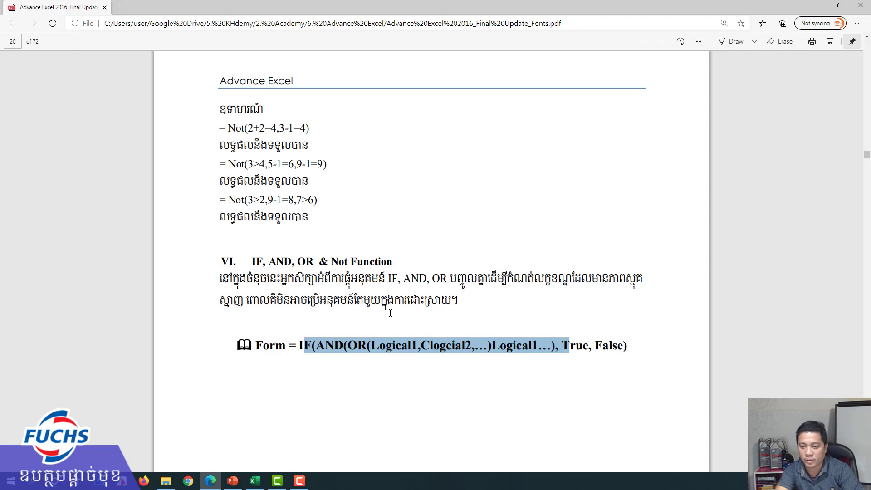
Step: Scroll down to the top of page 21's exercise
{"action": "scroll", "coordinate": [389, 311], "scroll_direction": "down", "scroll_amount": 5}
{"action": "scroll", "coordinate": [389, 312], "scroll_direction": "down", "scroll_amount": 5}
{"action": "scroll", "coordinate": [386, 304], "scroll_direction": "down", "scroll_amount": 2}
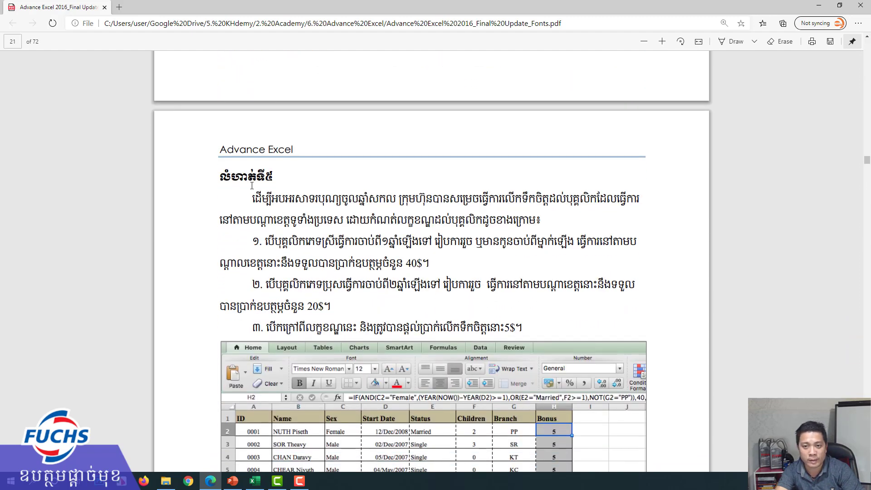
Step: Mark the Exercise 5 heading and scroll until the full employee table screenshot shows
{"action": "left_click_drag", "start_coordinate": [252, 185], "coordinate": [262, 178]}
{"action": "scroll", "coordinate": [262, 179], "scroll_direction": "down", "scroll_amount": 2}
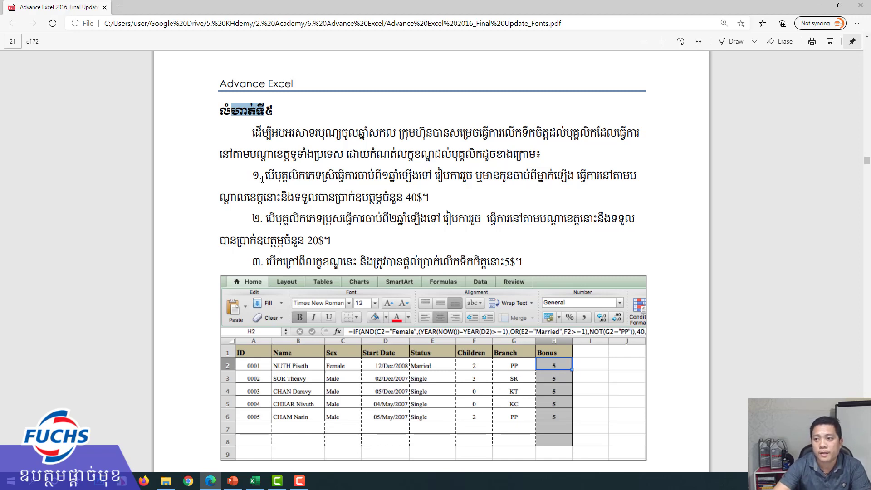
Step: Highlight the exercise introduction and rule one's female, married, provincial conditions and 40$ bonus
{"action": "mouse_move", "coordinate": [600, 133]}
{"action": "left_mouse_down"}
{"action": "mouse_move", "coordinate": [591, 133]}
{"action": "mouse_move", "coordinate": [639, 133]}
{"action": "left_mouse_up"}
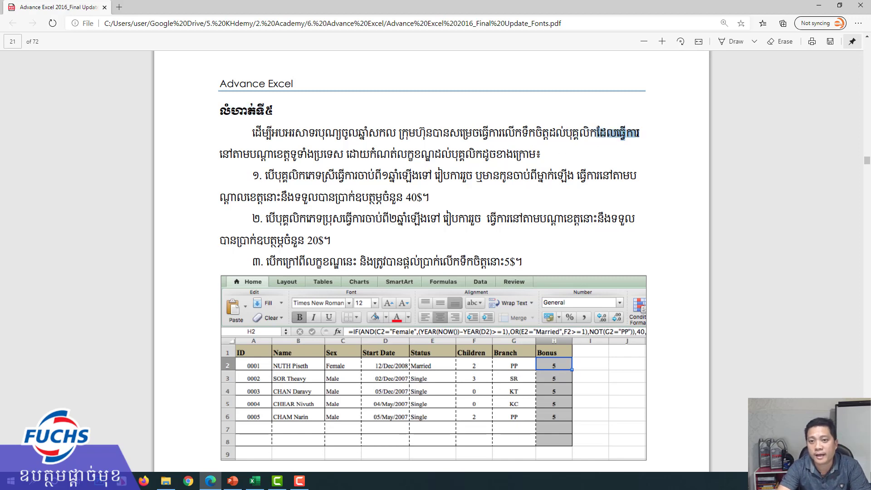
{"action": "left_click_drag", "start_coordinate": [243, 155], "coordinate": [536, 155]}
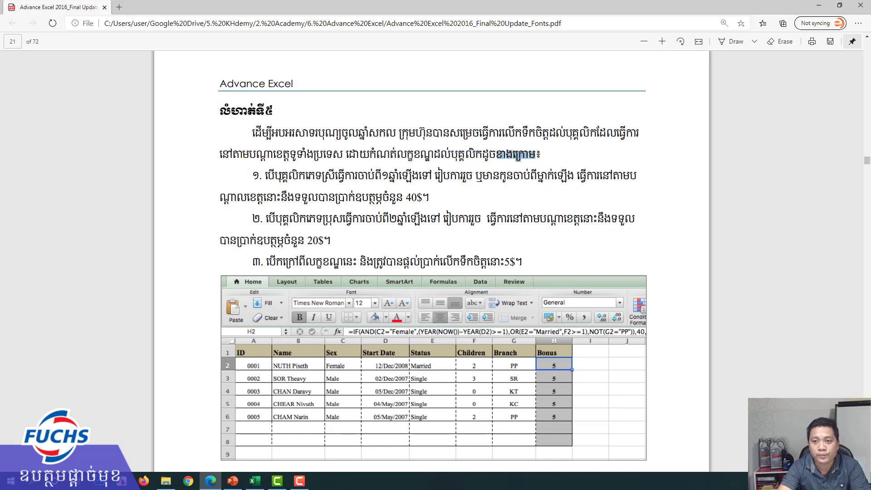
{"action": "left_click_drag", "start_coordinate": [266, 175], "coordinate": [399, 175]}
{"action": "left_click", "coordinate": [399, 175]}
{"action": "mouse_move", "coordinate": [335, 177]}
{"action": "left_mouse_down"}
{"action": "mouse_move", "coordinate": [320, 177]}
{"action": "mouse_move", "coordinate": [530, 176]}
{"action": "left_mouse_up"}
{"action": "left_click", "coordinate": [437, 176]}
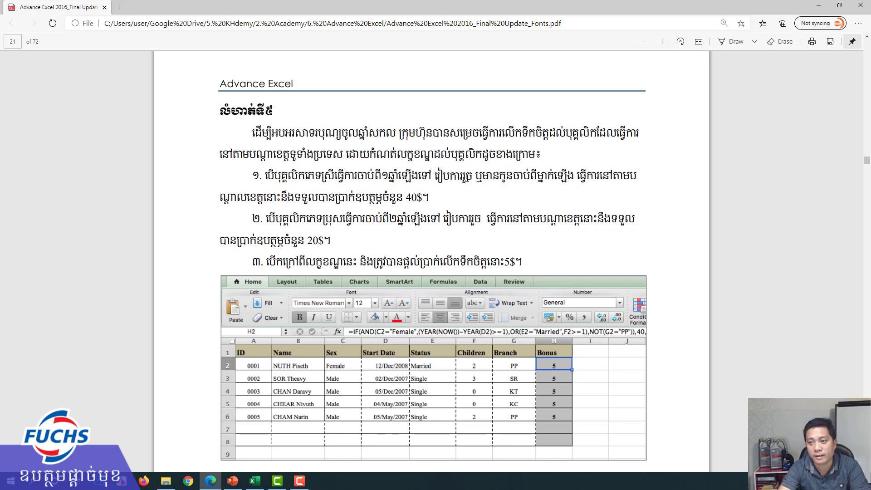
{"action": "mouse_move", "coordinate": [472, 176]}
{"action": "left_mouse_down"}
{"action": "mouse_move", "coordinate": [438, 176]}
{"action": "mouse_move", "coordinate": [600, 176]}
{"action": "left_mouse_up"}
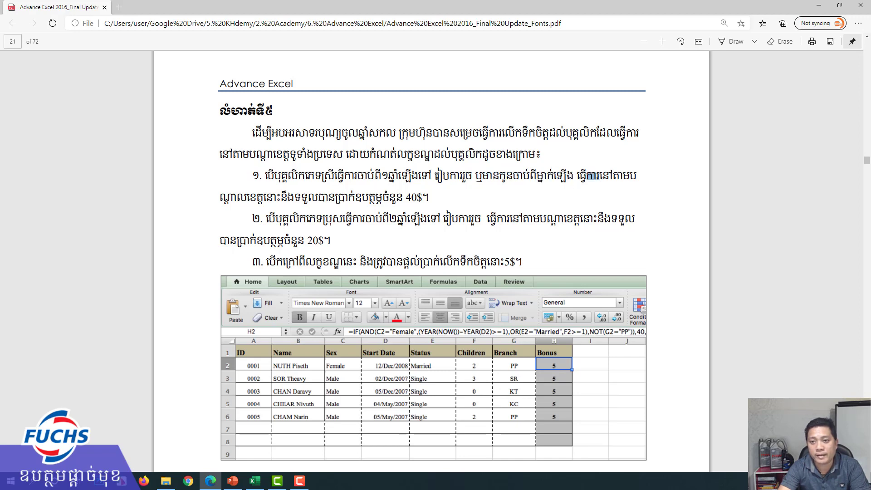
{"action": "left_click_drag", "start_coordinate": [267, 196], "coordinate": [277, 196]}
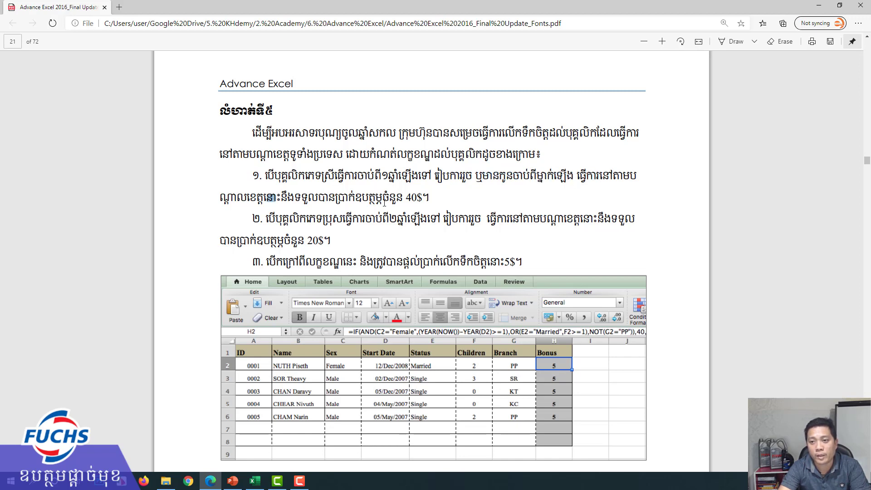
{"action": "left_click_drag", "start_coordinate": [384, 200], "coordinate": [416, 198]}
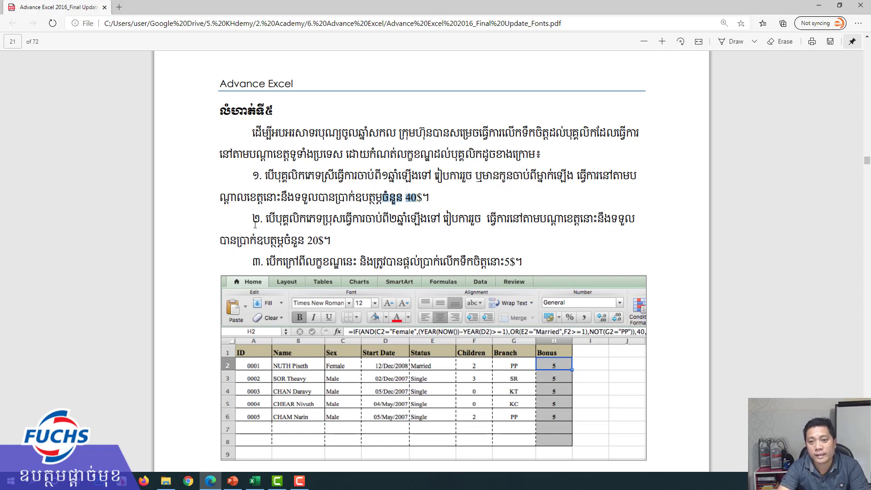
Step: Highlight rule two's conditions and 20$ bonus, rule three's 5$ default, then scroll to the formula
{"action": "left_click_drag", "start_coordinate": [267, 221], "coordinate": [405, 221]}
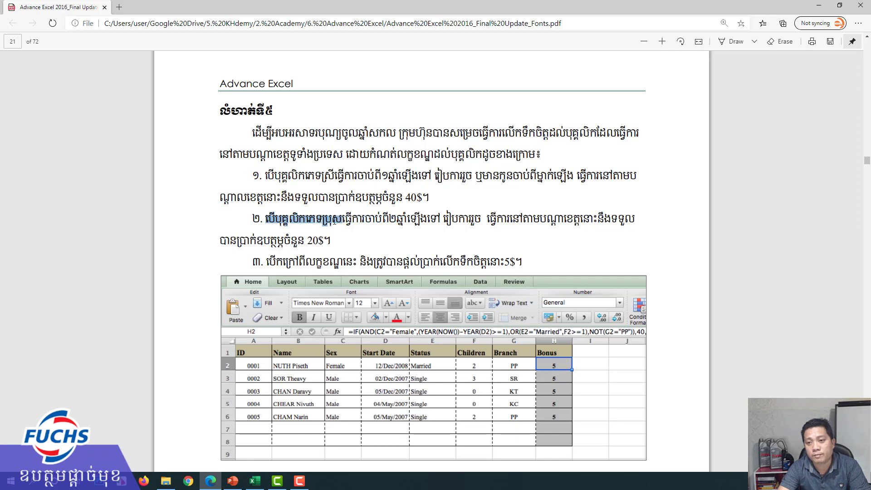
{"action": "mouse_move", "coordinate": [405, 221]}
{"action": "left_mouse_down"}
{"action": "mouse_move", "coordinate": [366, 221]}
{"action": "mouse_move", "coordinate": [478, 221]}
{"action": "left_mouse_up"}
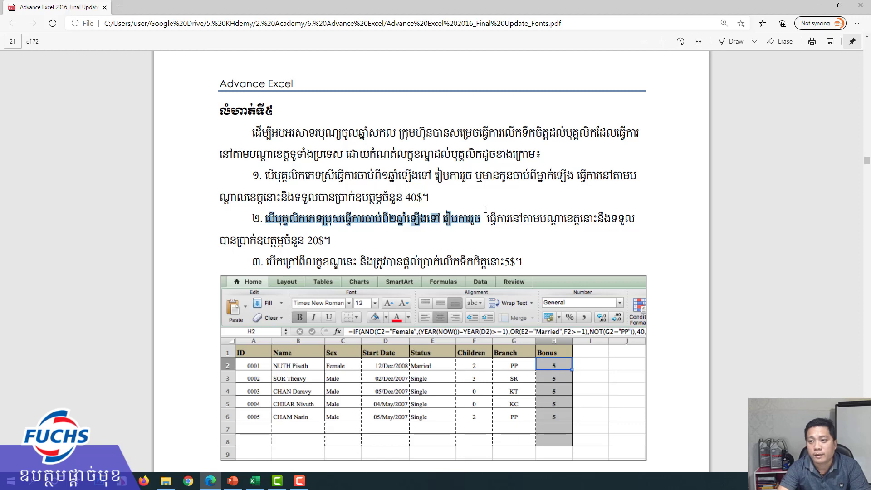
{"action": "left_click_drag", "start_coordinate": [509, 221], "coordinate": [610, 221]}
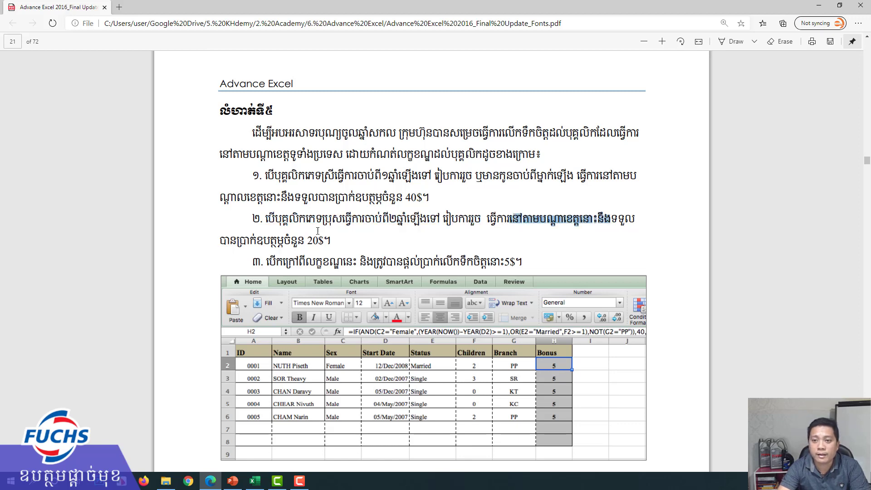
{"action": "left_click_drag", "start_coordinate": [276, 240], "coordinate": [319, 240]}
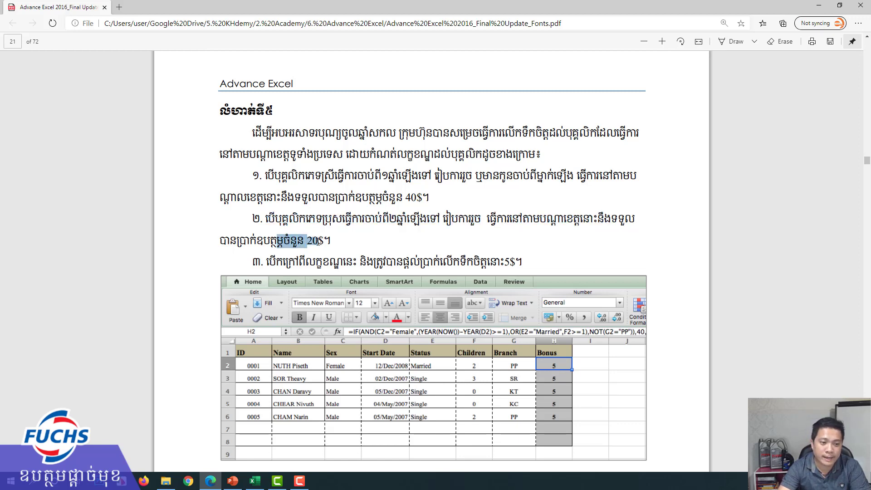
{"action": "left_click_drag", "start_coordinate": [276, 263], "coordinate": [516, 263]}
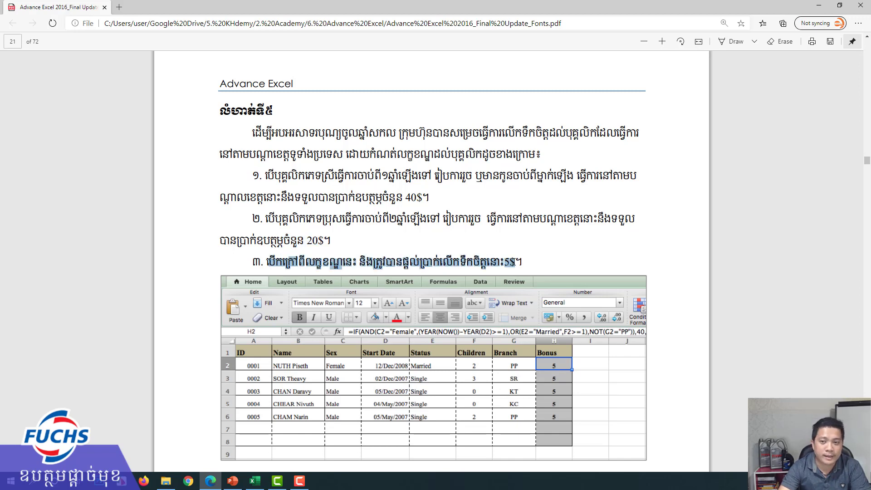
{"action": "scroll", "coordinate": [400, 269], "scroll_direction": "down", "scroll_amount": 4}
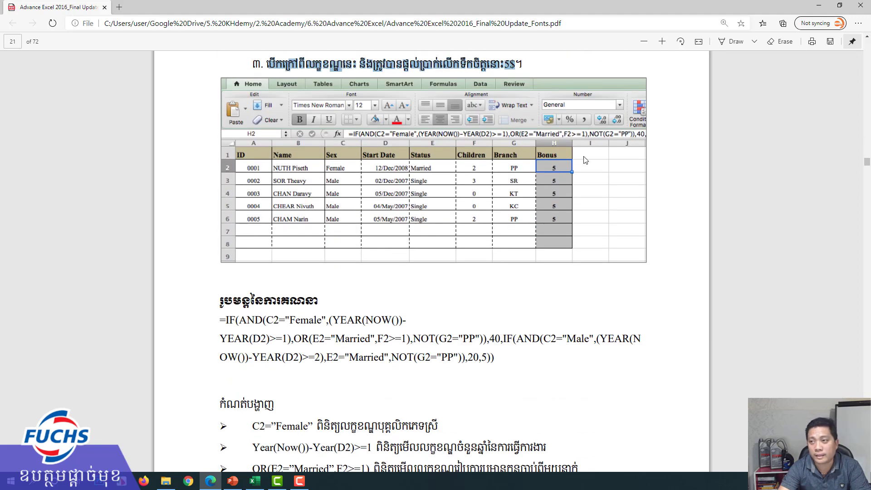
Step: Switch to Excel's L2-E5 employee sheet and narrow column B to fit the names
{"action": "left_click", "coordinate": [819, 6]}
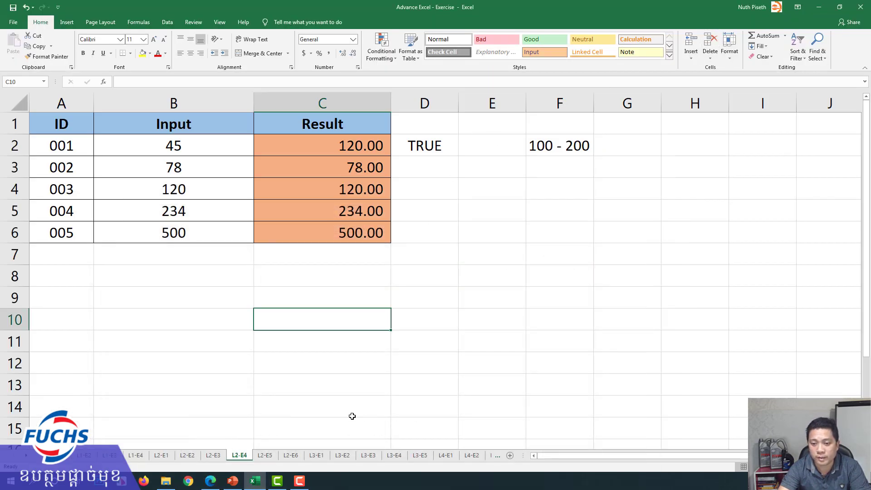
{"action": "left_click", "coordinate": [265, 455]}
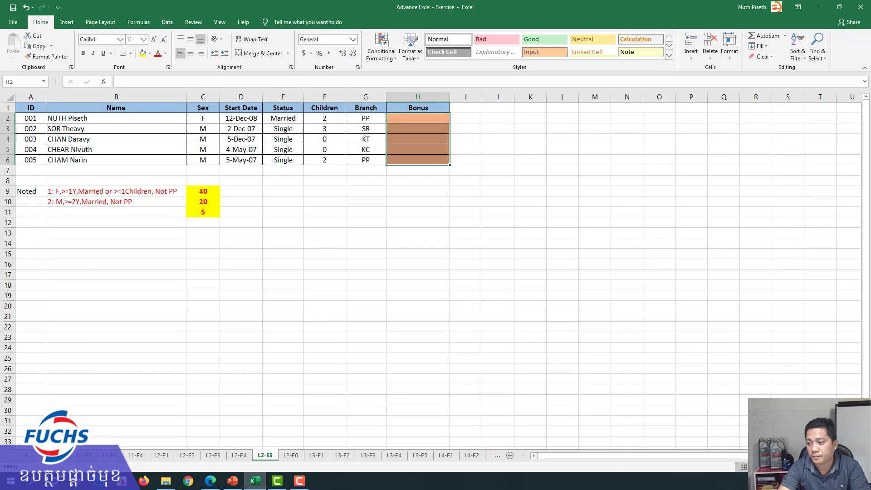
{"action": "scroll", "coordinate": [431, 272], "scroll_direction": "up", "scroll_amount": 5, "text": "ctrl"}
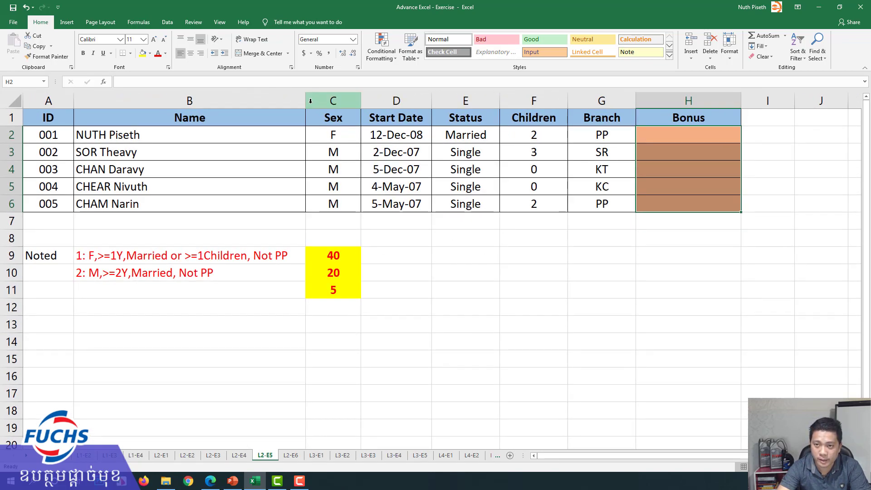
{"action": "left_click_drag", "start_coordinate": [306, 100], "coordinate": [169, 101]}
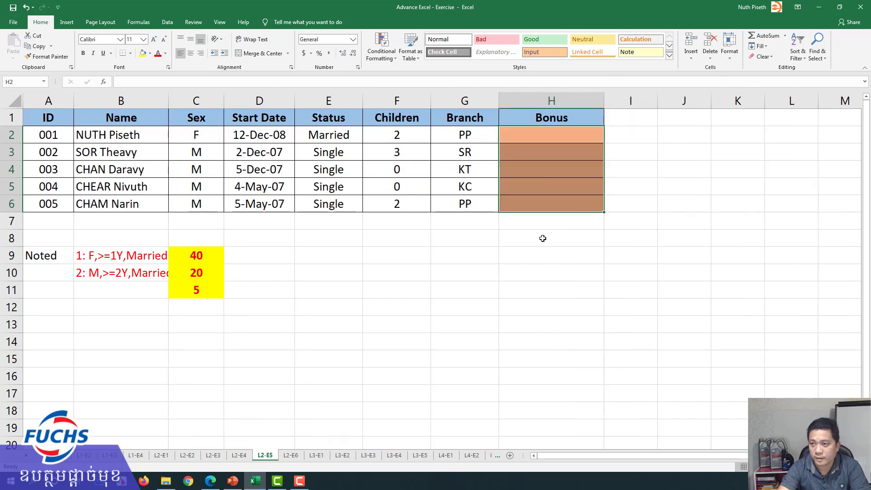
{"action": "scroll", "coordinate": [431, 272], "scroll_direction": "up", "scroll_amount": 2, "text": "ctrl"}
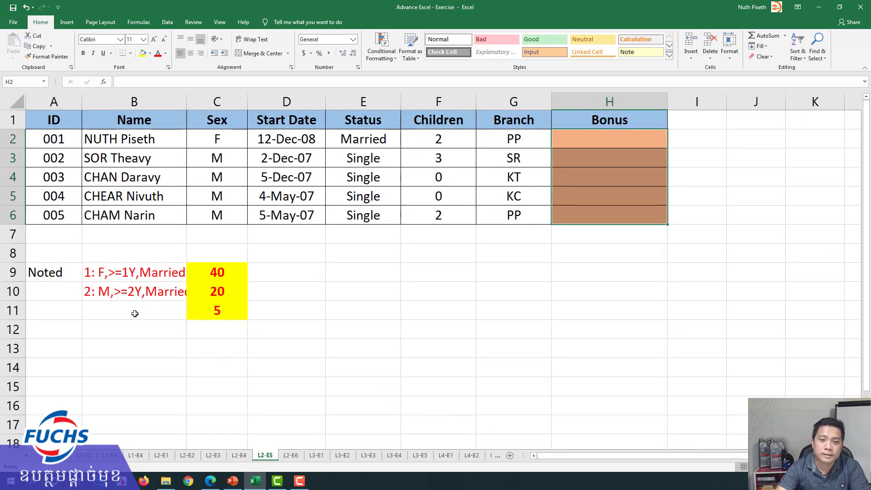
{"action": "left_click", "coordinate": [104, 273]}
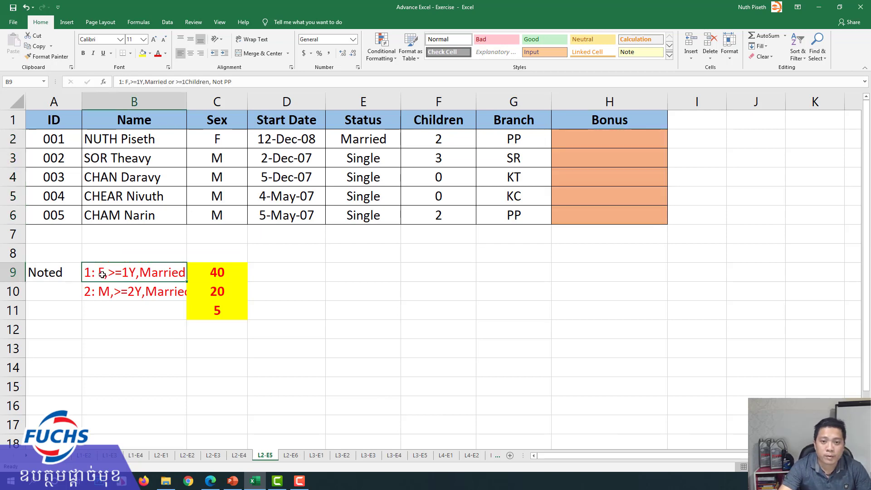
{"action": "double_click", "coordinate": [103, 274]}
{"action": "left_click_drag", "start_coordinate": [105, 272], "coordinate": [100, 272]}
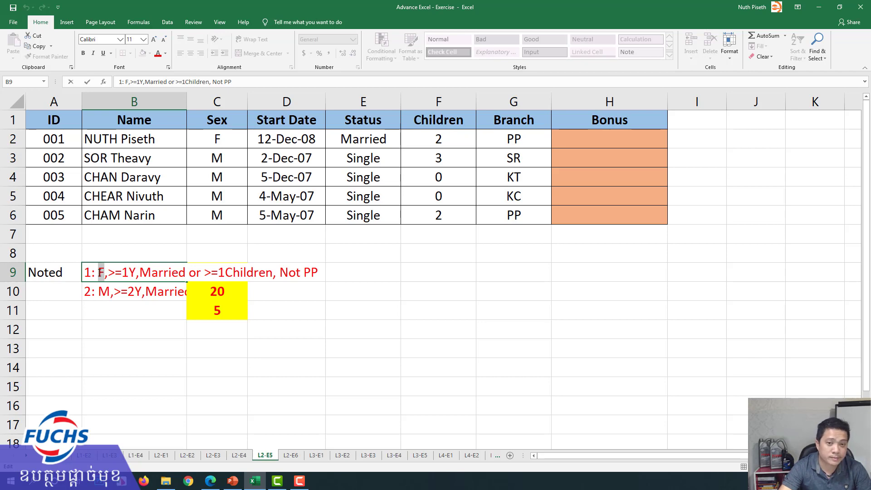
{"action": "left_click_drag", "start_coordinate": [108, 272], "coordinate": [136, 272]}
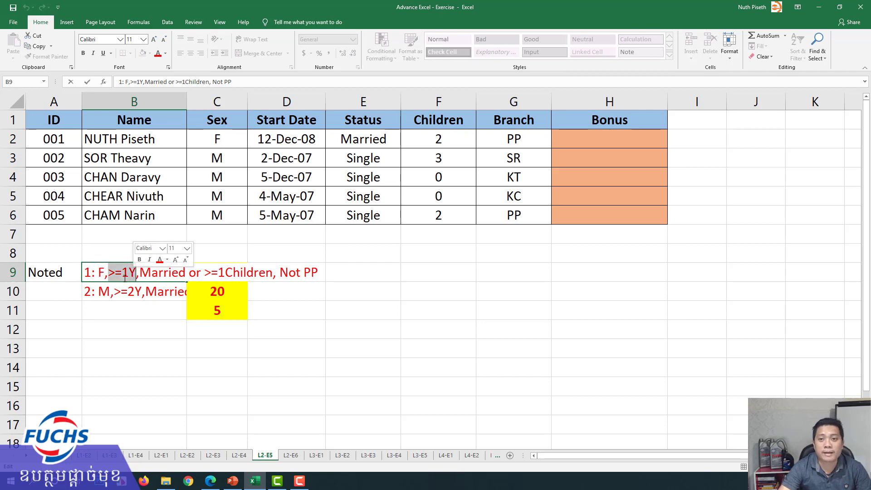
{"action": "key", "text": "Escape"}
{"action": "left_click", "coordinate": [58, 123]}
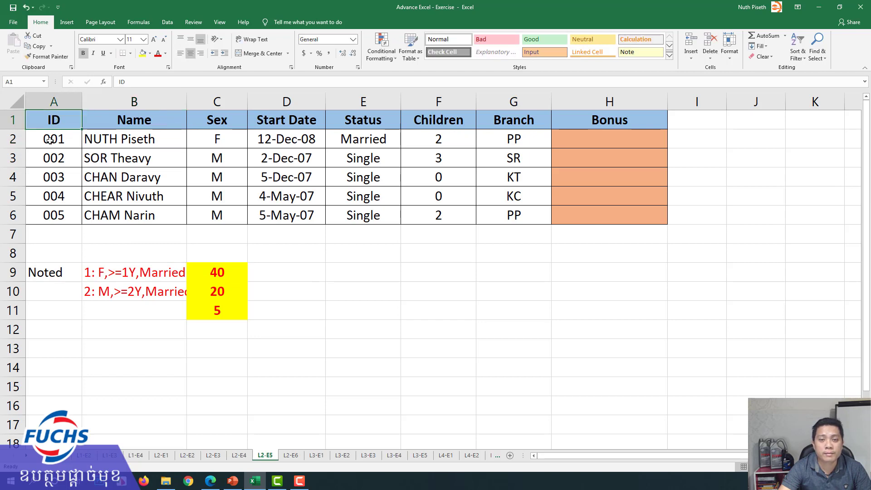
{"action": "left_click", "coordinate": [50, 141]}
{"action": "left_click", "coordinate": [136, 140]}
{"action": "left_click", "coordinate": [216, 141]}
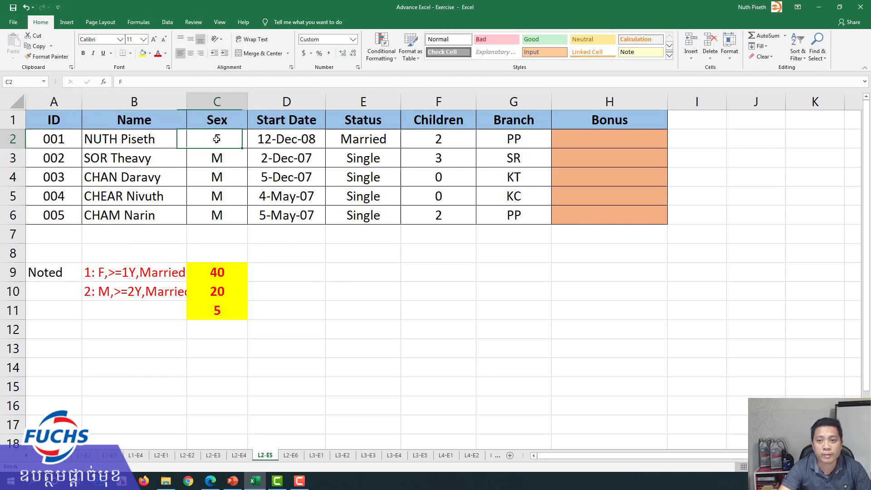
{"action": "left_click", "coordinate": [293, 141]}
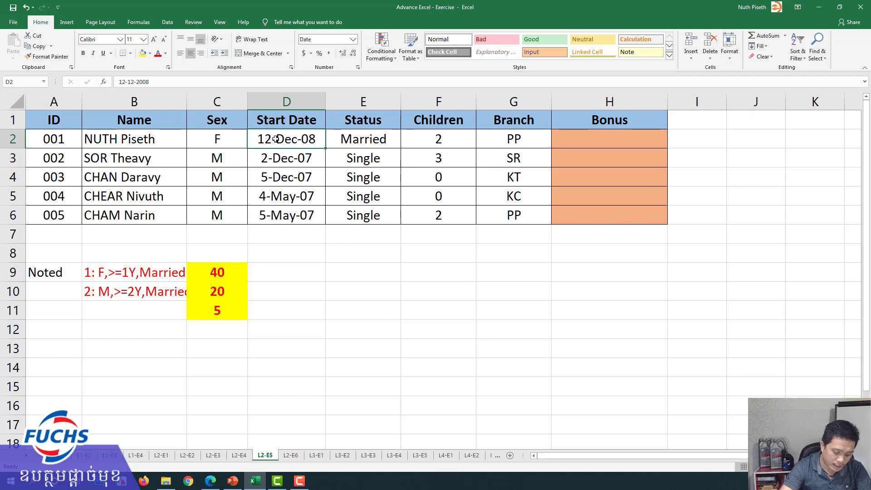
{"action": "left_click", "coordinate": [363, 139]}
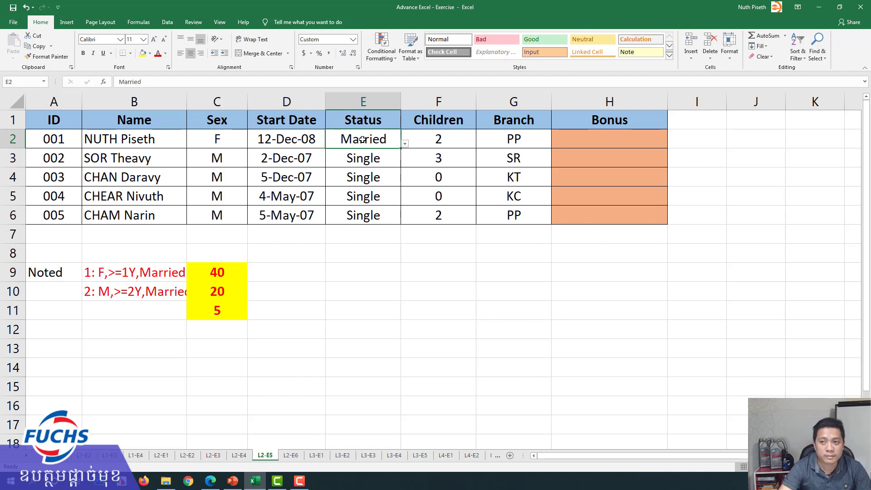
{"action": "left_click", "coordinate": [436, 140]}
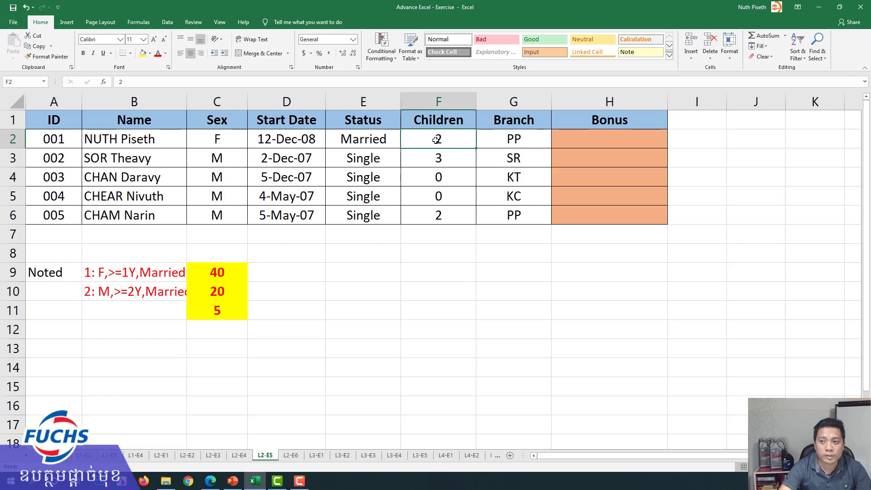
{"action": "left_click", "coordinate": [505, 142]}
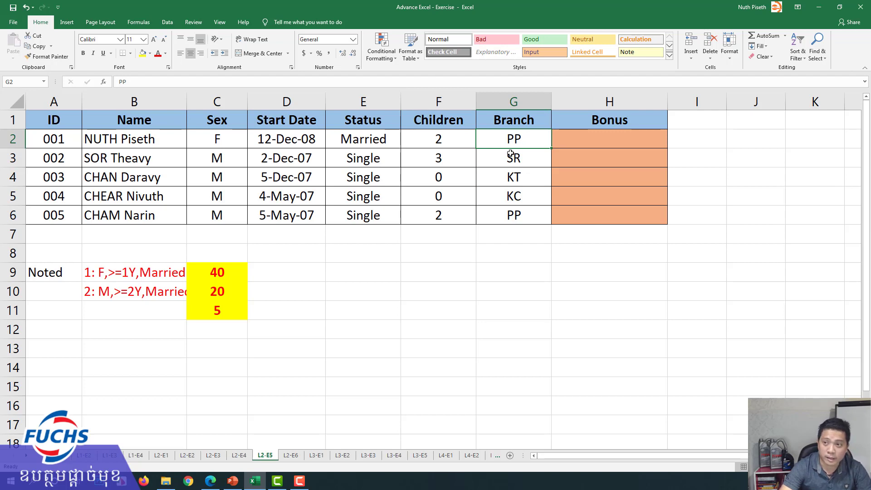
{"action": "left_click", "coordinate": [144, 272]}
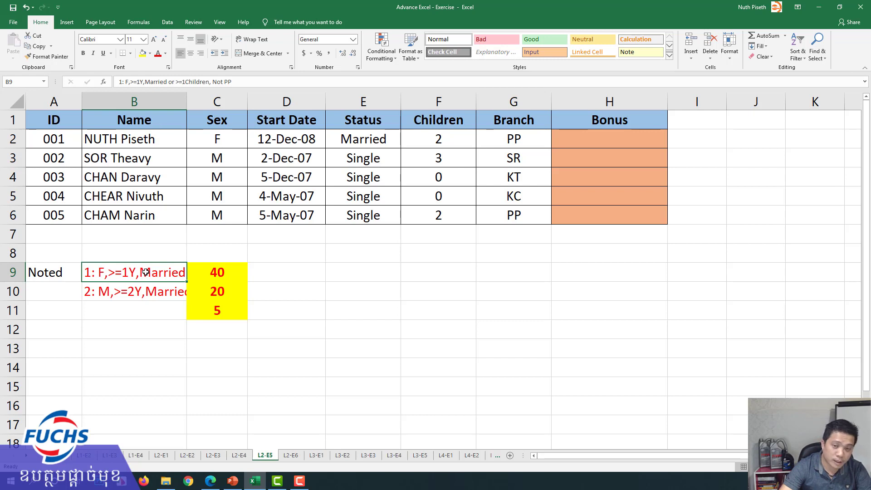
{"action": "double_click", "coordinate": [97, 272]}
{"action": "left_click_drag", "start_coordinate": [109, 272], "coordinate": [137, 273]}
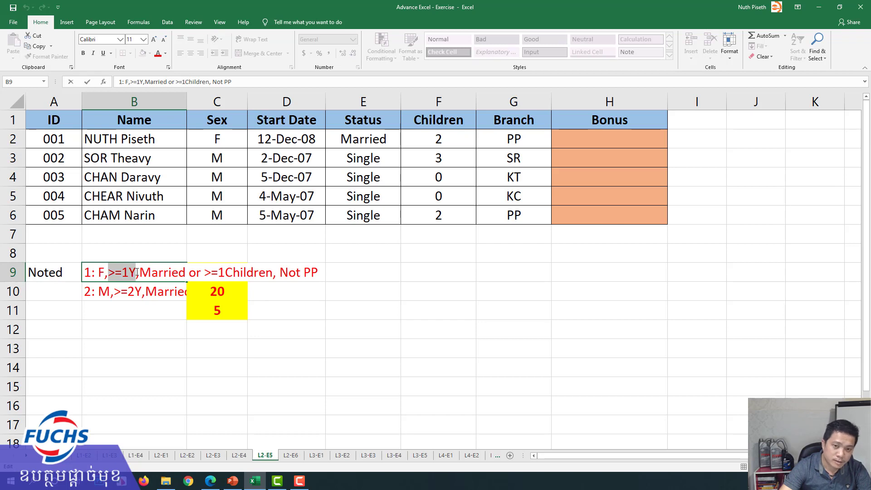
{"action": "left_click_drag", "start_coordinate": [139, 273], "coordinate": [265, 272]}
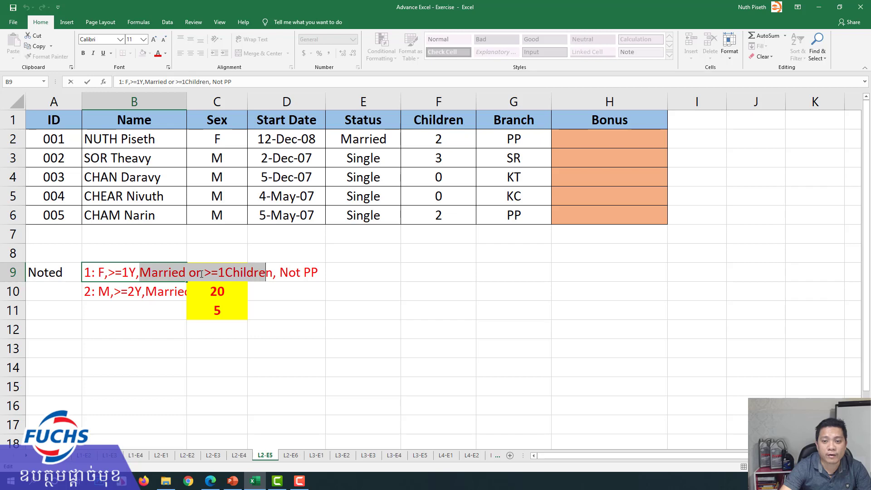
{"action": "left_click_drag", "start_coordinate": [280, 272], "coordinate": [317, 272]}
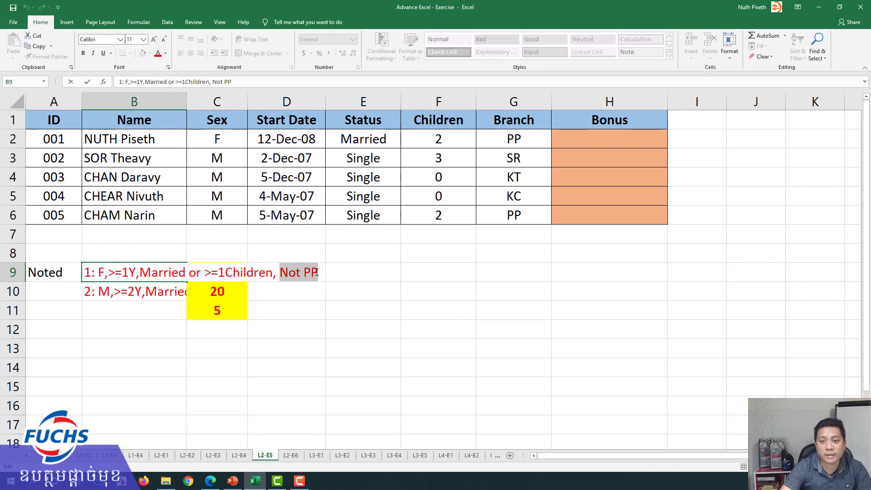
{"action": "left_click_drag", "start_coordinate": [280, 272], "coordinate": [320, 274]}
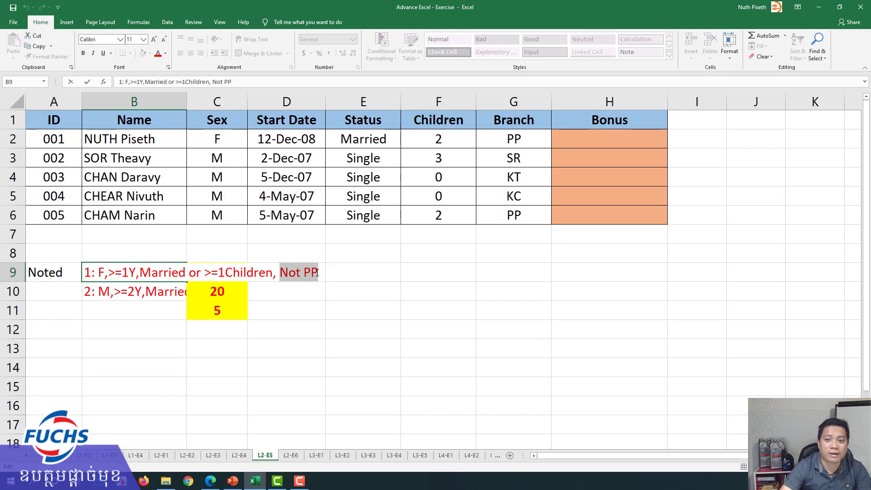
{"action": "left_click", "coordinate": [293, 273]}
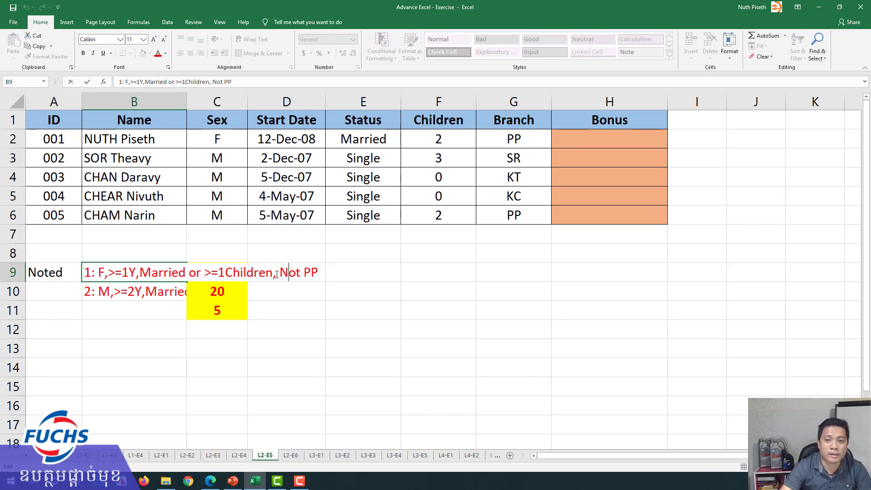
{"action": "left_click_drag", "start_coordinate": [276, 273], "coordinate": [318, 272]}
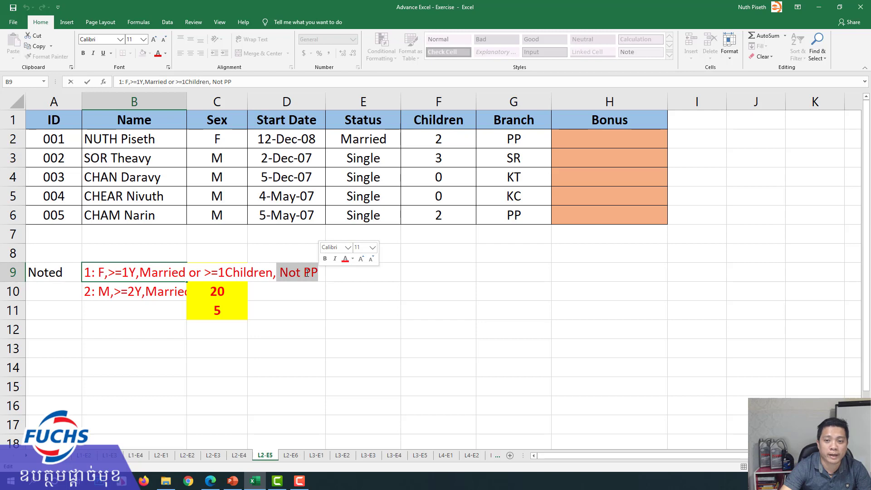
{"action": "double_click", "coordinate": [119, 292]}
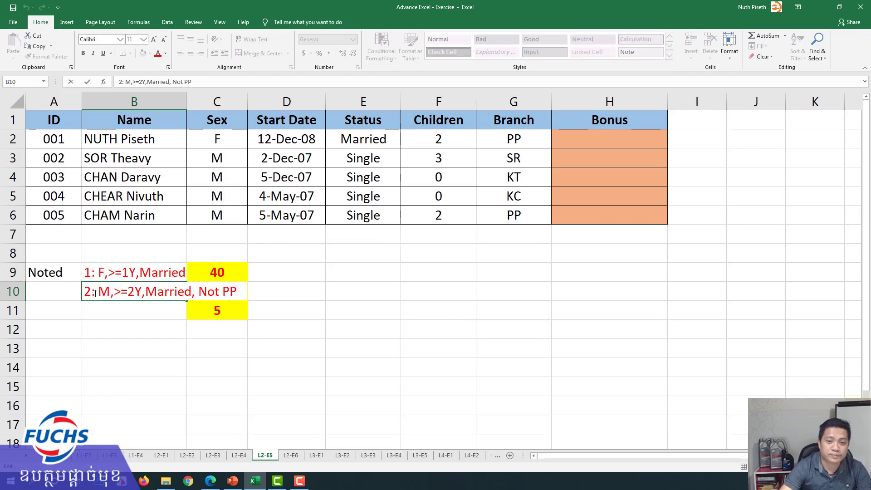
{"action": "left_click_drag", "start_coordinate": [98, 292], "coordinate": [113, 291]}
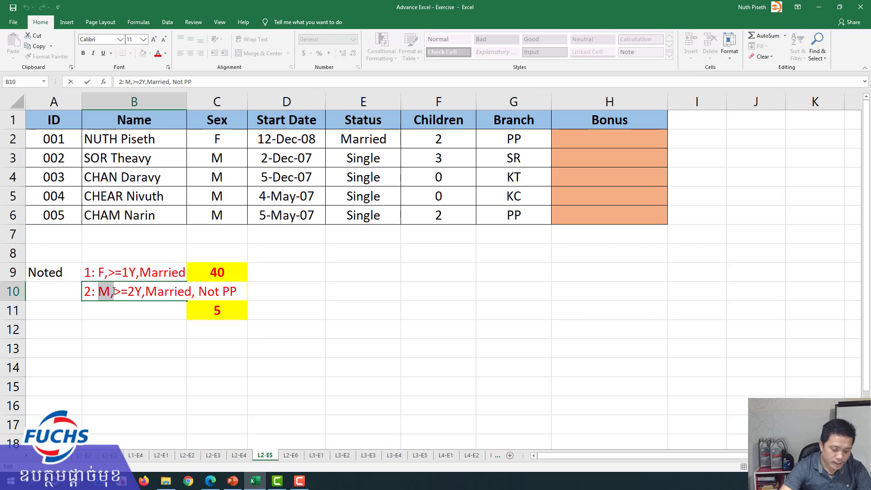
{"action": "left_click_drag", "start_coordinate": [113, 291], "coordinate": [238, 292]}
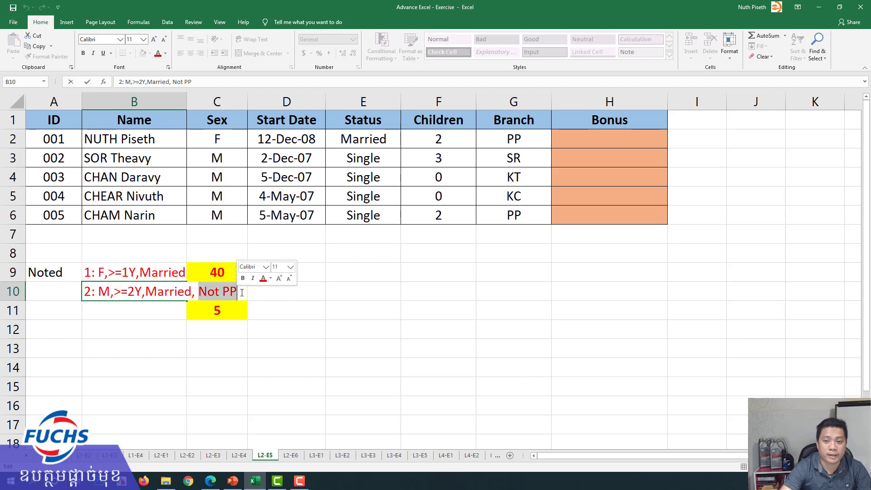
{"action": "left_click", "coordinate": [263, 293]}
{"action": "left_click", "coordinate": [203, 292]}
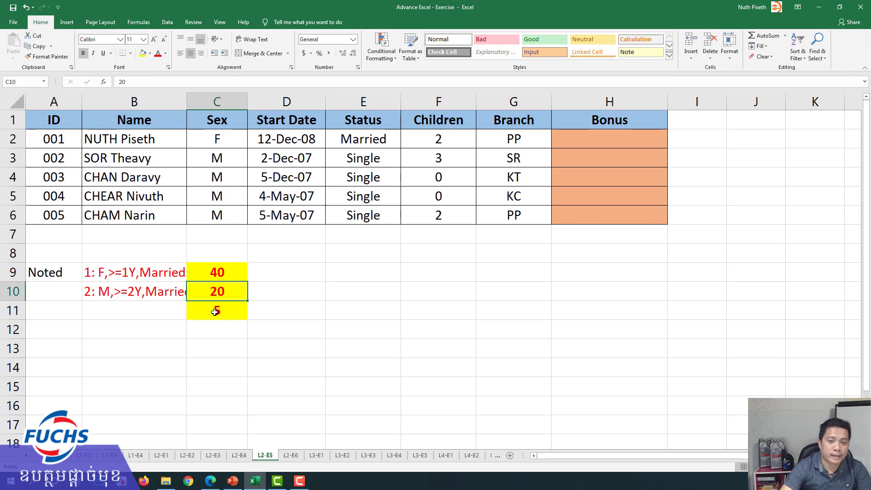
{"action": "left_click", "coordinate": [215, 312]}
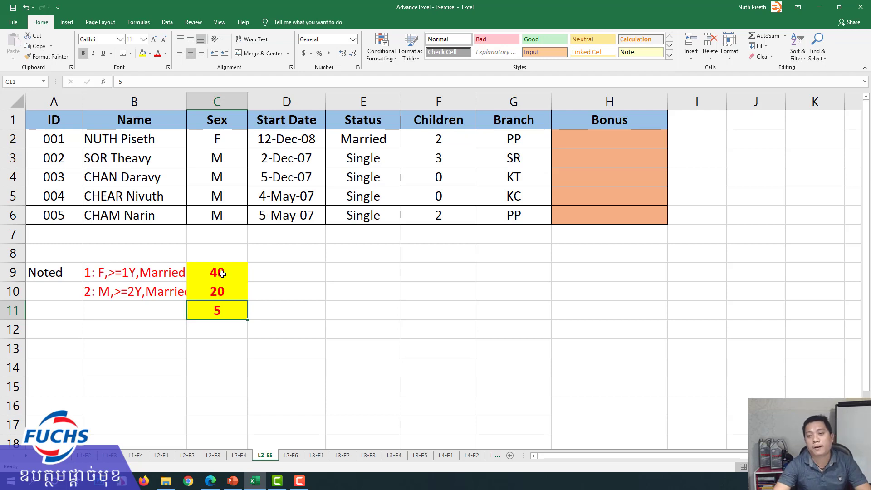
Step: Enter a test =NOW() formula in E9 to show the current date and time
{"action": "left_click", "coordinate": [385, 268]}
{"action": "type", "text": "="}
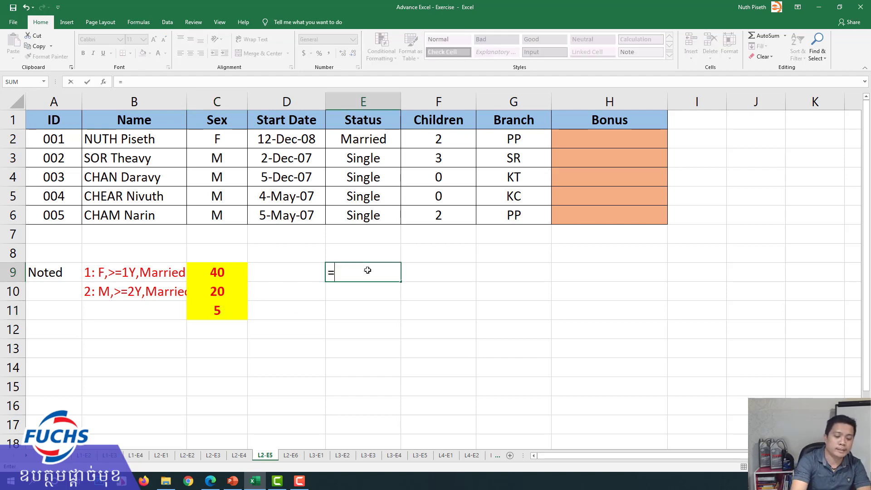
{"action": "type", "text": "year"}
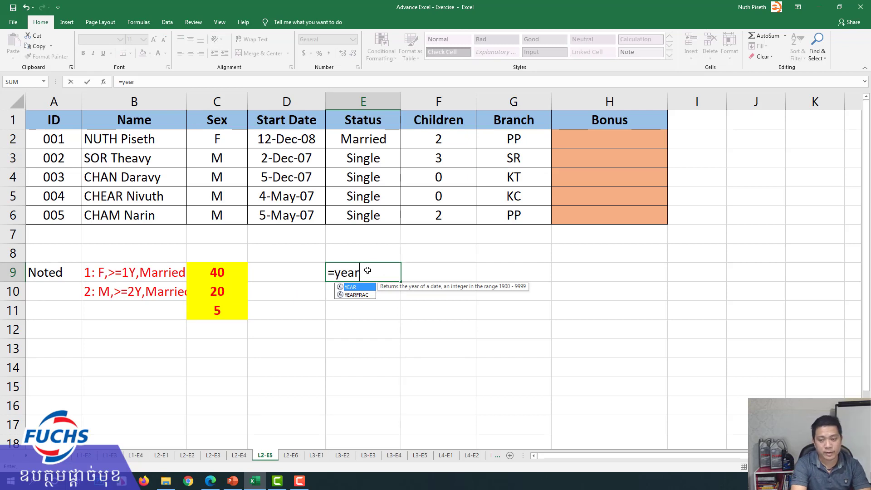
{"action": "key", "text": "Escape"}
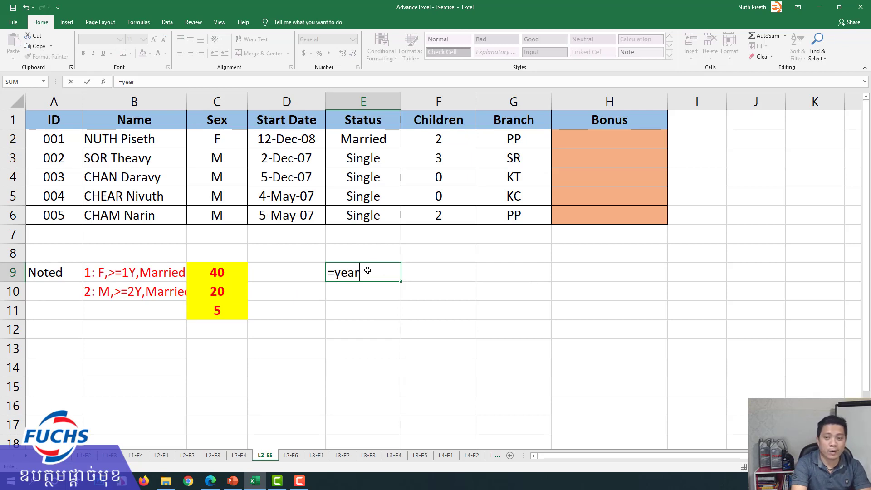
{"action": "key", "text": "Escape"}
{"action": "type", "text": "=no"}
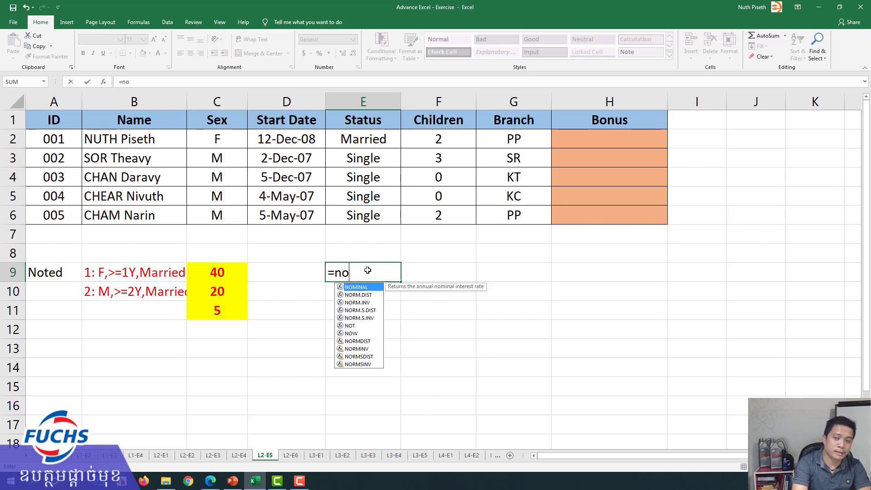
{"action": "type", "text": "w()"}
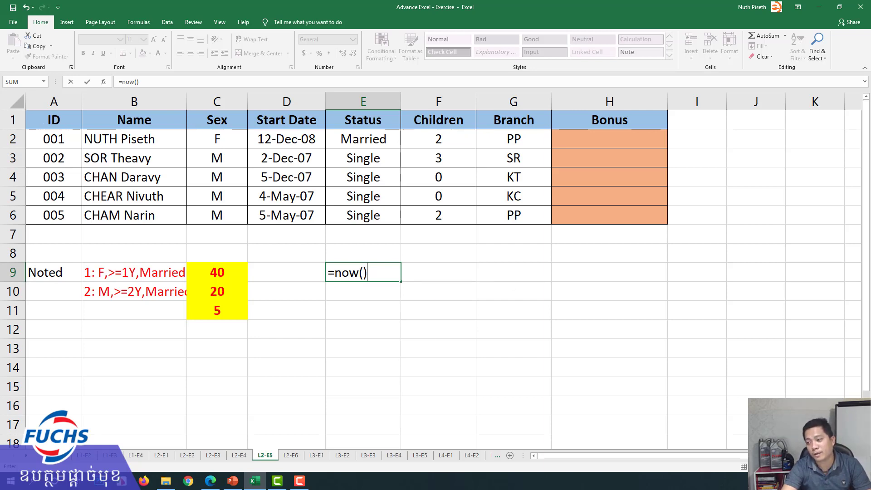
{"action": "key", "text": "Return"}
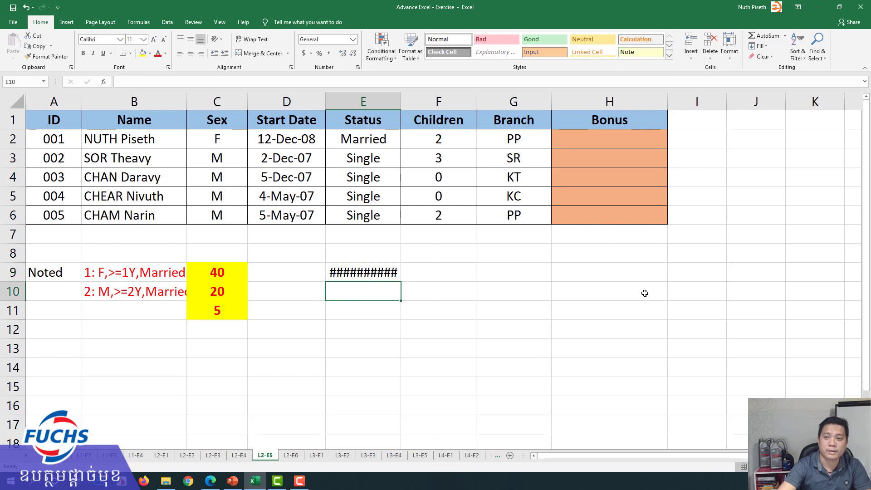
Step: Widen column E, then clear the NOW result from E9
{"action": "left_click_drag", "start_coordinate": [401, 102], "coordinate": [426, 101]}
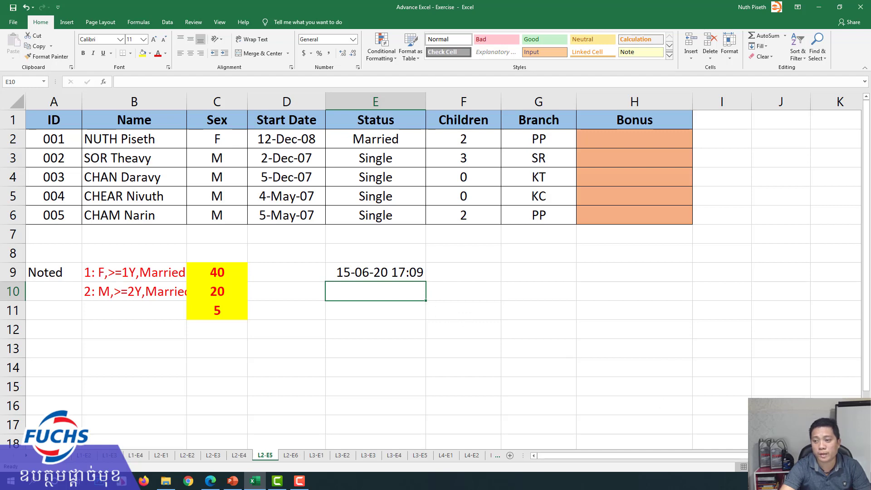
{"action": "left_click", "coordinate": [395, 272]}
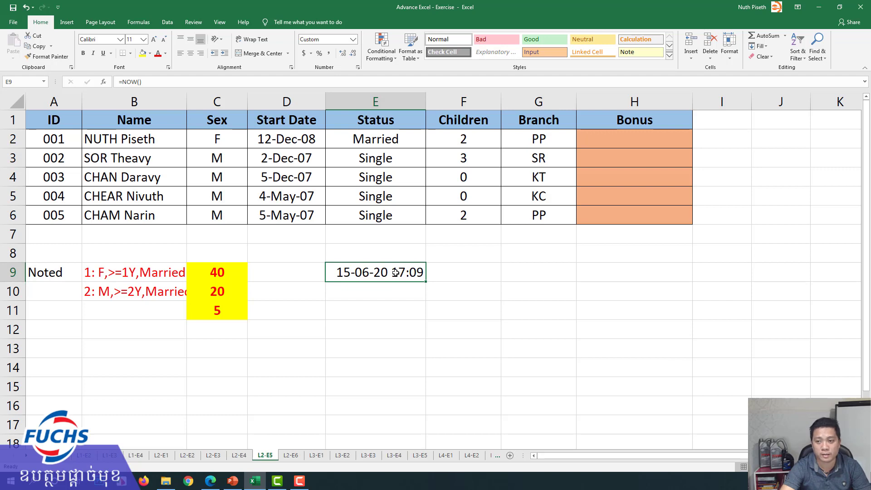
{"action": "key", "text": "BackSpace"}
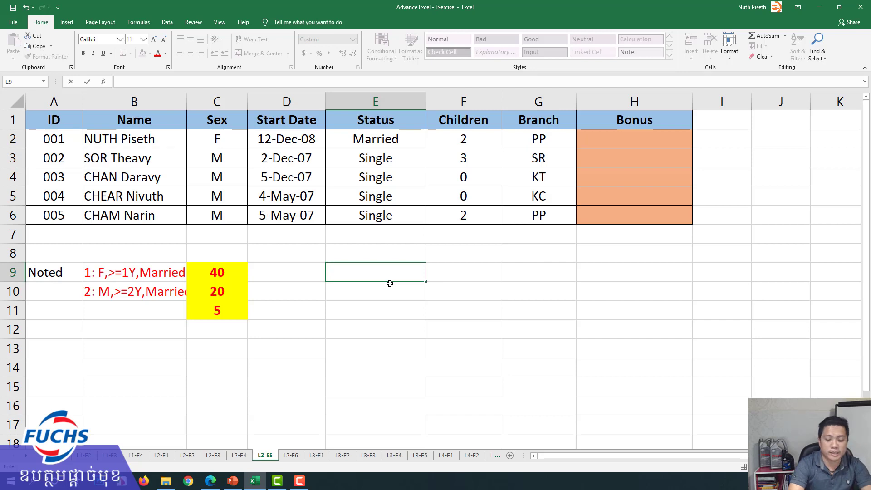
Step: Enter the test formula =YEAR(NOW()) in cell E9
{"action": "type", "text": "=year"}
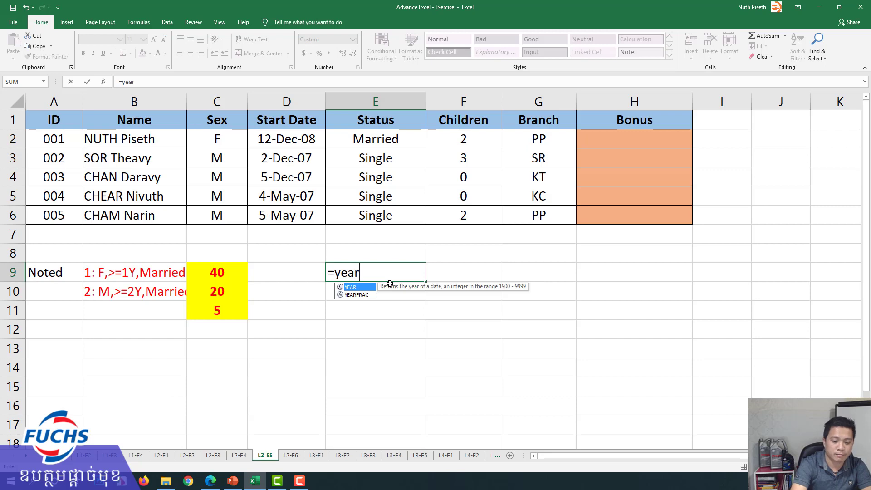
{"action": "type", "text": "(now("}
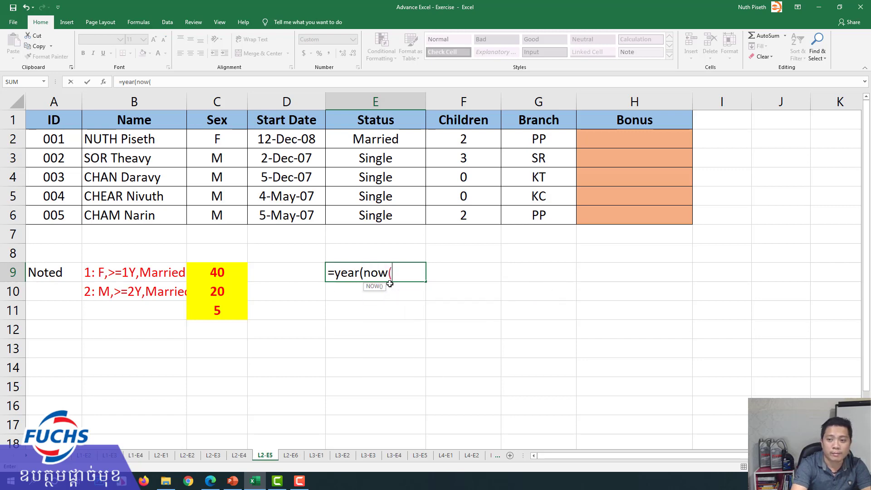
{"action": "type", "text": "))"}
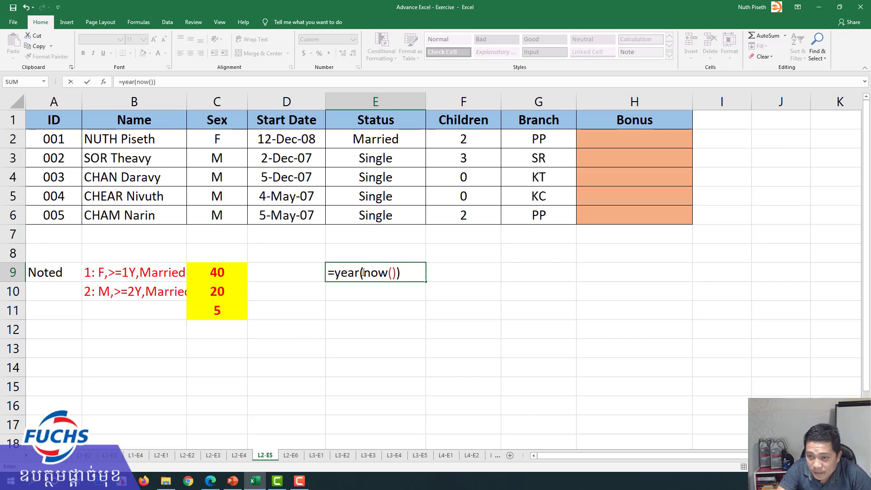
{"action": "left_click_drag", "start_coordinate": [363, 272], "coordinate": [398, 272]}
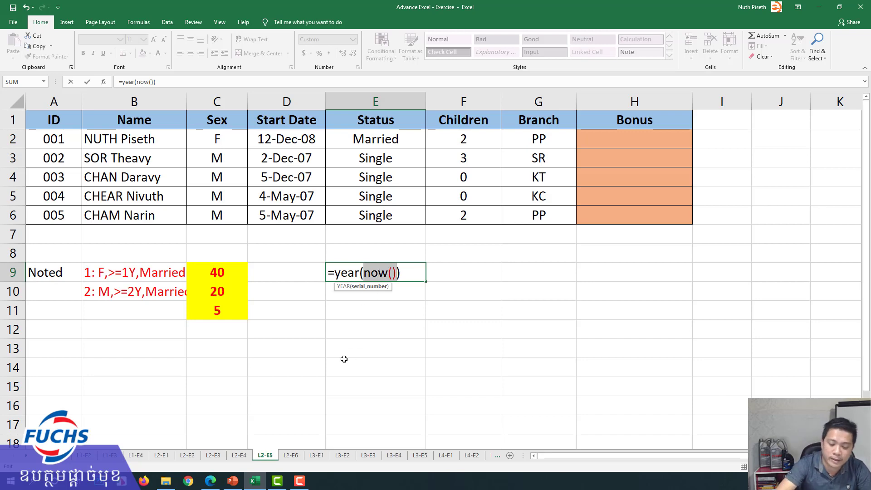
{"action": "key", "text": "Return"}
Step: Give E9 the General number format so it shows the year 2020
{"action": "key", "text": "Up"}
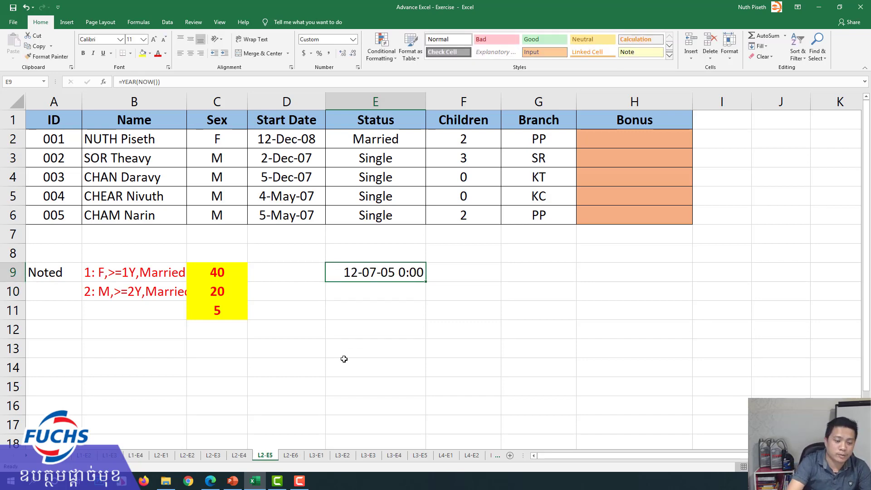
{"action": "key", "text": "ctrl+1"}
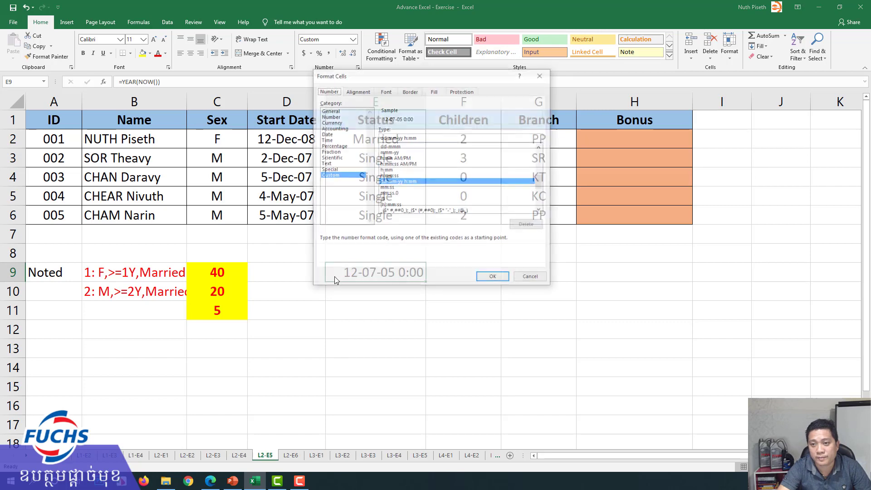
{"action": "left_click", "coordinate": [341, 112]}
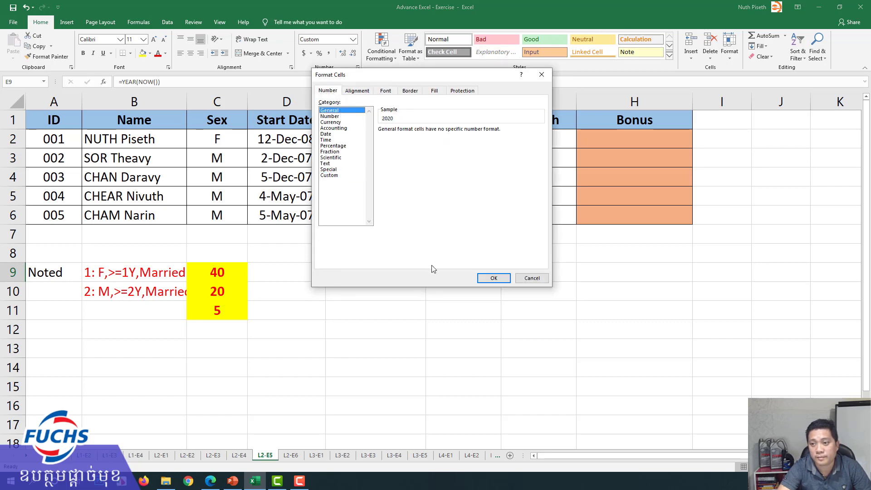
{"action": "left_click", "coordinate": [493, 277]}
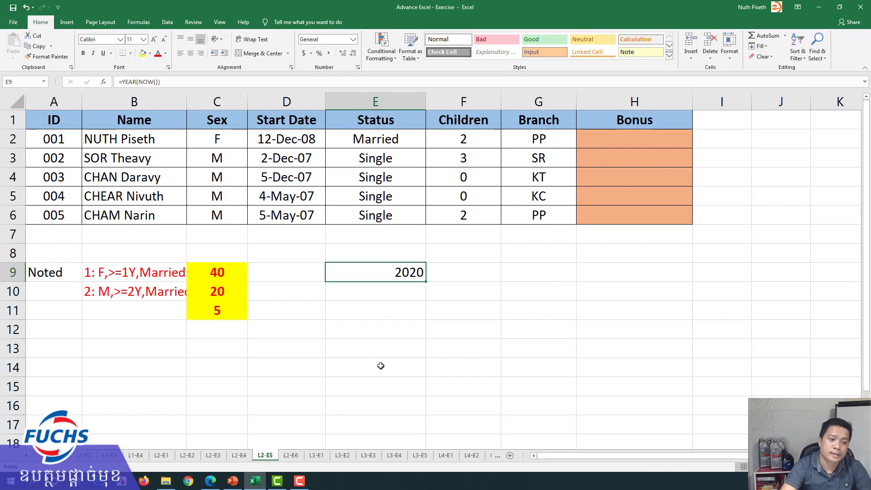
{"action": "double_click", "coordinate": [382, 276]}
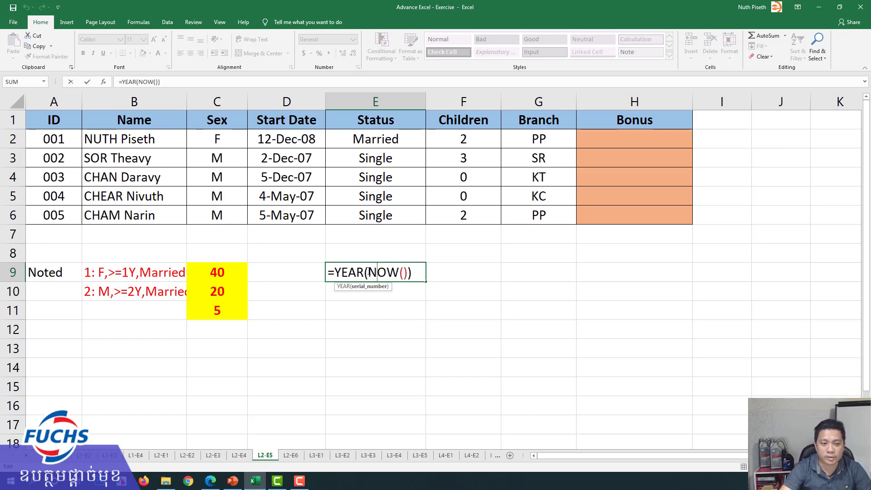
Step: Clear the test year formula from cell E9
{"action": "key", "text": "Return"}
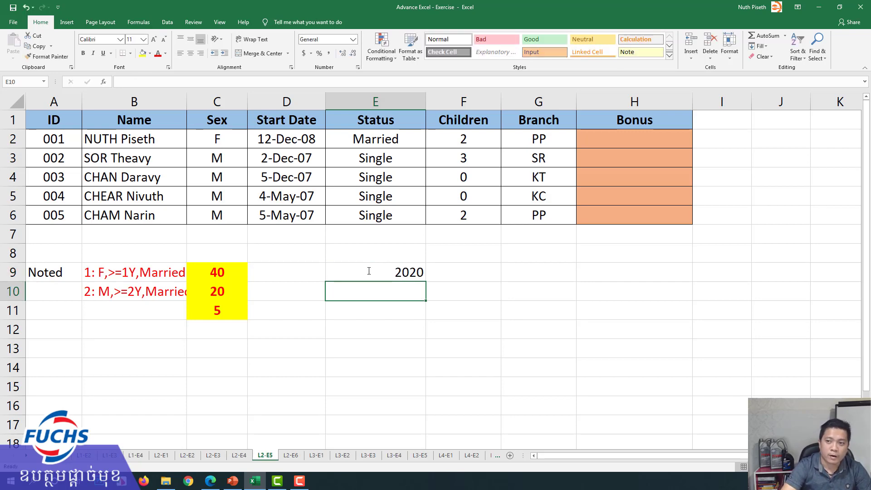
{"action": "left_click", "coordinate": [369, 270]}
{"action": "key", "text": "Delete"}
Step: Select Bonus cell H2 and narrow the Status and Children columns
{"action": "key", "text": "Right"}
{"action": "key", "text": "Right"}
{"action": "key", "text": "Right"}
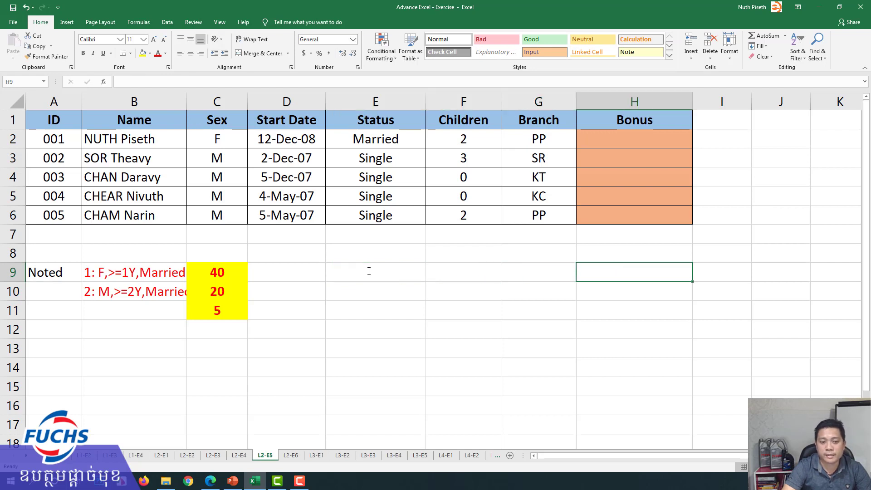
{"action": "key", "text": "Up"}
{"action": "key", "text": "Up"}
{"action": "key", "text": "Up"}
{"action": "key", "text": "Up"}
{"action": "key", "text": "Up"}
{"action": "key", "text": "Up"}
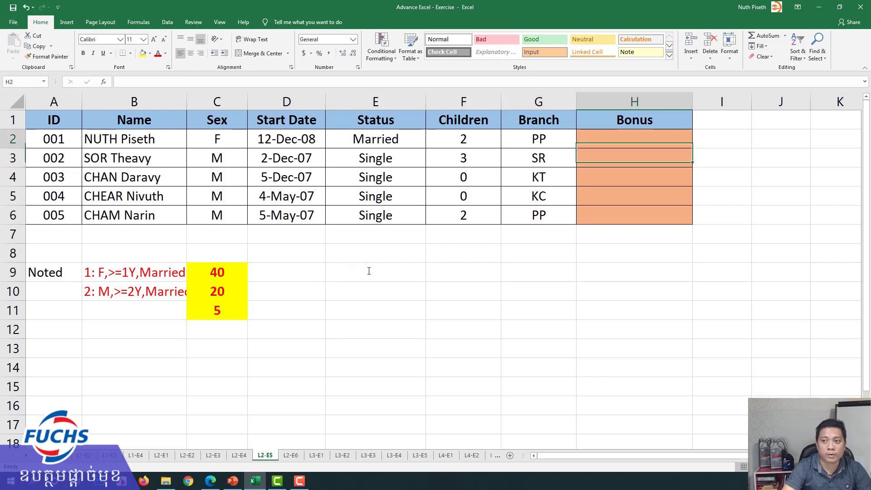
{"action": "key", "text": "Up"}
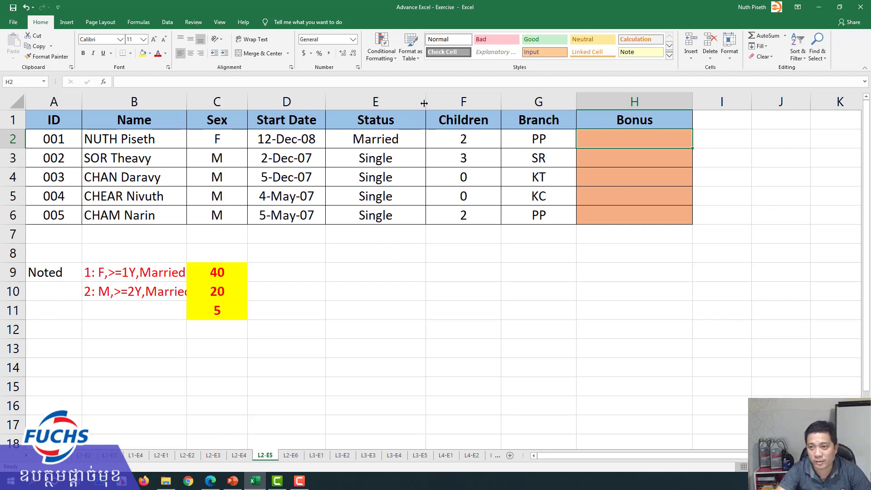
{"action": "left_click_drag", "start_coordinate": [425, 103], "coordinate": [407, 105]}
{"action": "left_click_drag", "start_coordinate": [482, 103], "coordinate": [467, 103]}
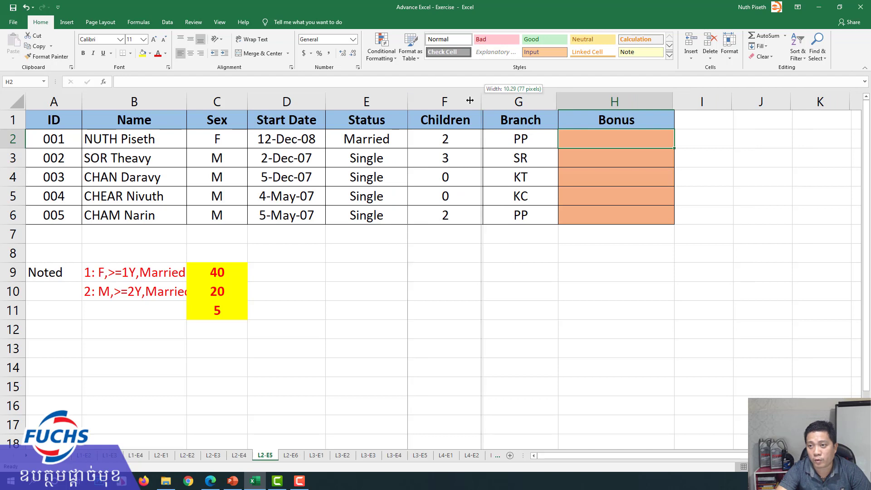
Step: Narrow the Branch column, then select the full nested IF bonus formula in the tutorial PDF
{"action": "left_click_drag", "start_coordinate": [543, 101], "coordinate": [533, 101]}
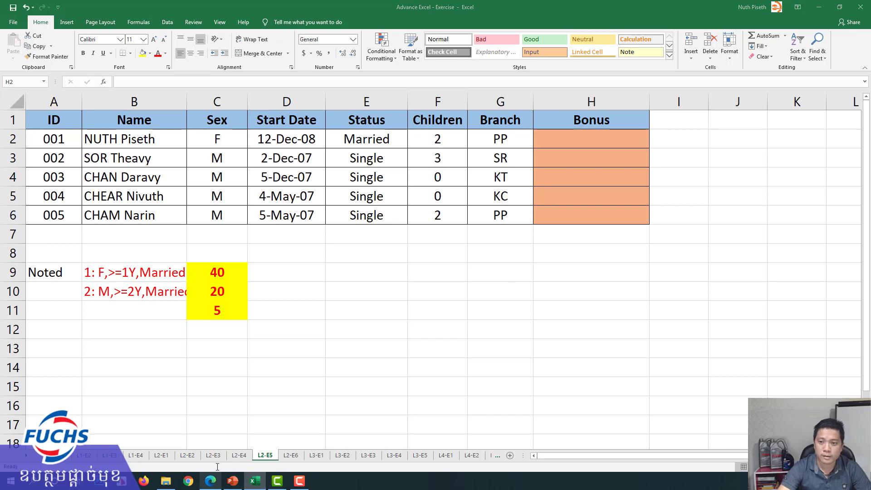
{"action": "left_click", "coordinate": [210, 481]}
{"action": "left_click_drag", "start_coordinate": [220, 255], "coordinate": [500, 292]}
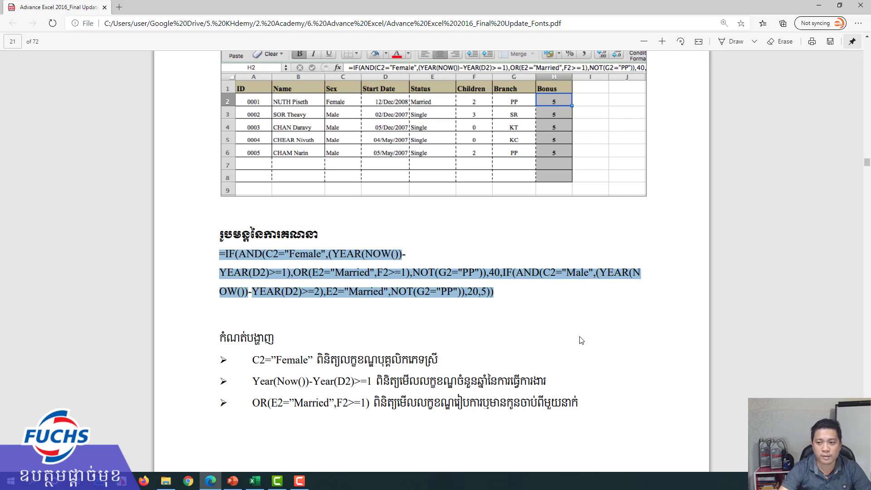
Step: Reselect the first part of the PDF's bonus formula, then minimize Edge back to Excel
{"action": "left_click", "coordinate": [500, 272]}
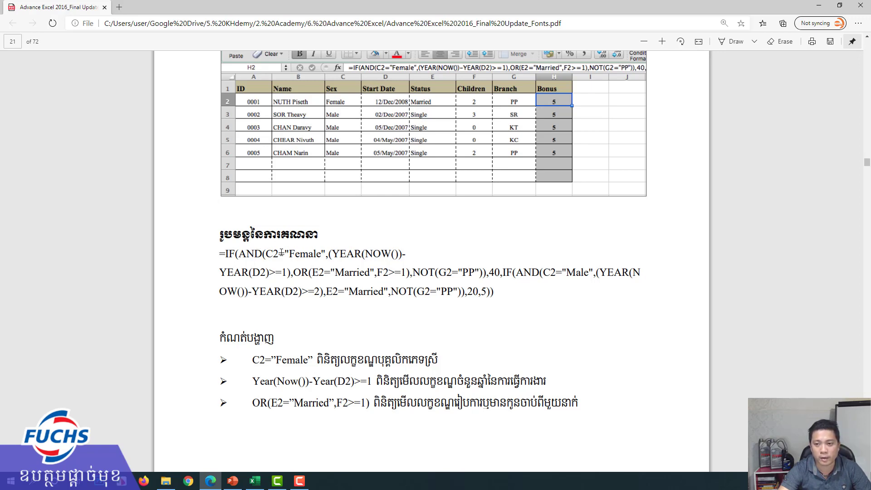
{"action": "left_click_drag", "start_coordinate": [219, 253], "coordinate": [480, 298]}
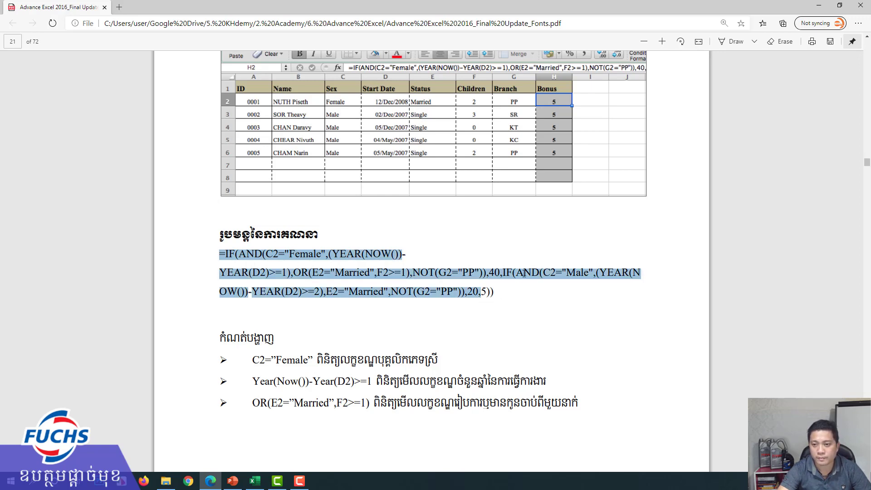
{"action": "left_click", "coordinate": [817, 8]}
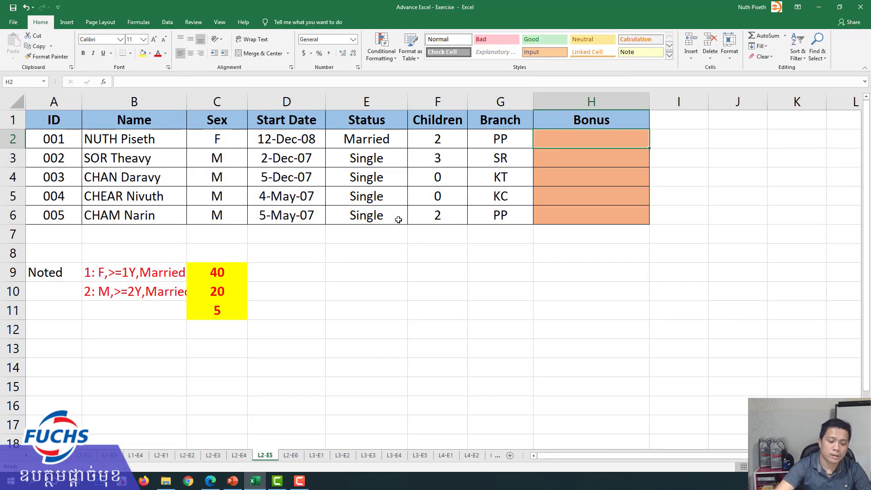
Step: Draft =if(and(C2="F",(year(now()) in H2, then discard the unfinished formula
{"action": "type", "text": "=if("}
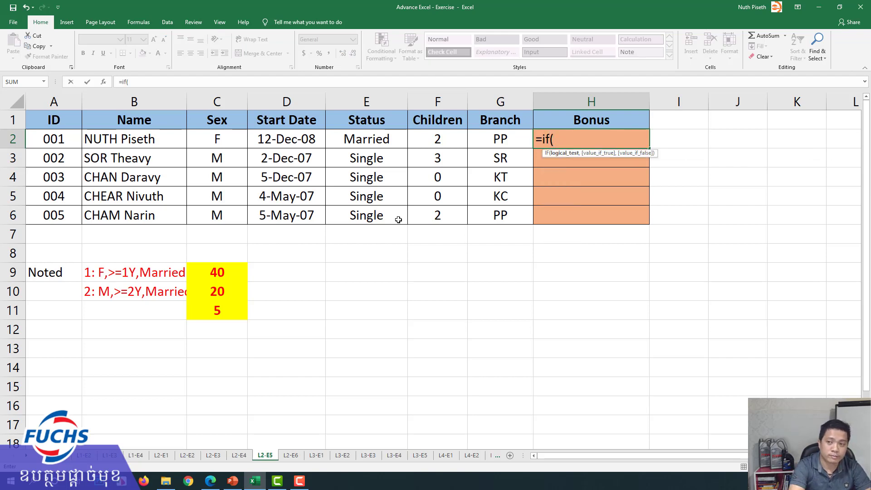
{"action": "type", "text": "and("}
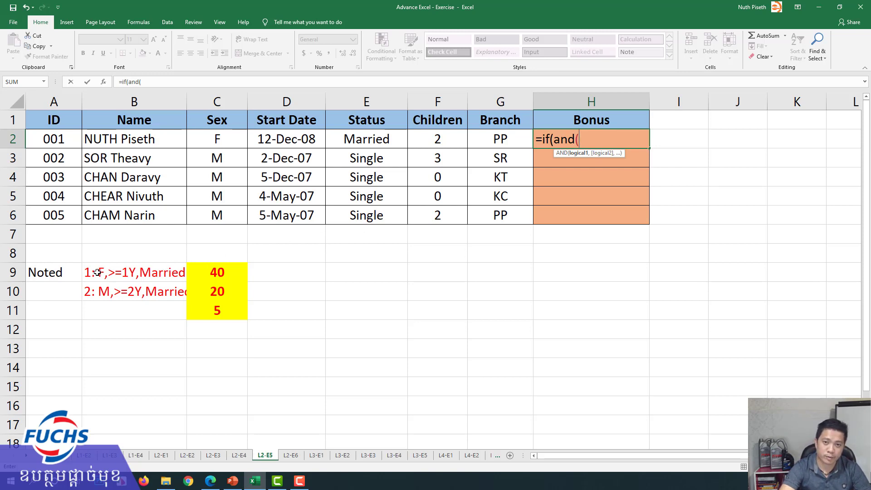
{"action": "left_click", "coordinate": [217, 138]}
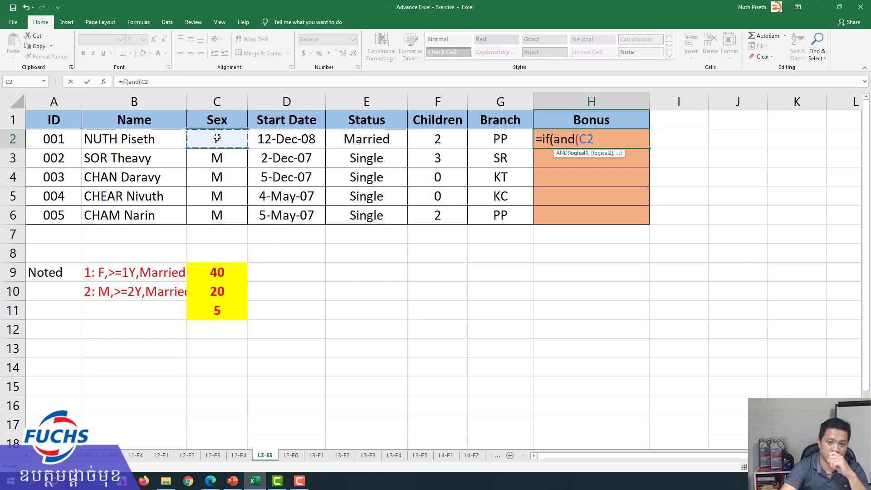
{"action": "type", "text": "="}
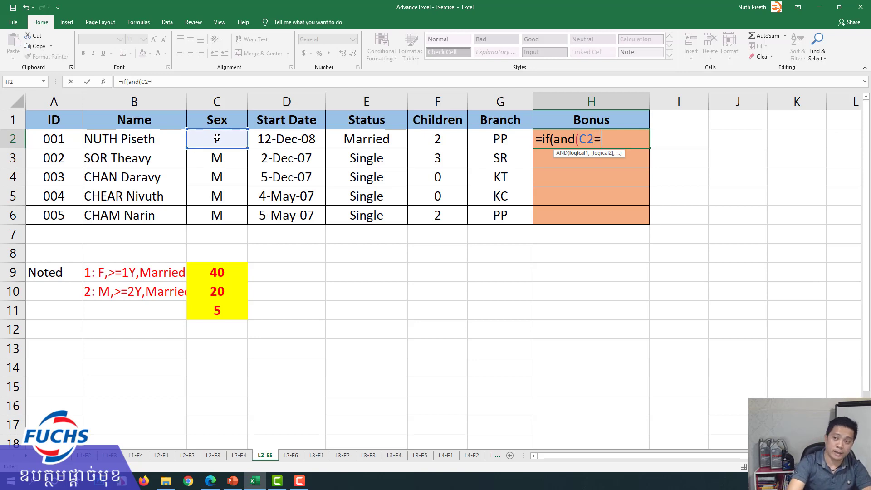
{"action": "type", "text": "\"F"}
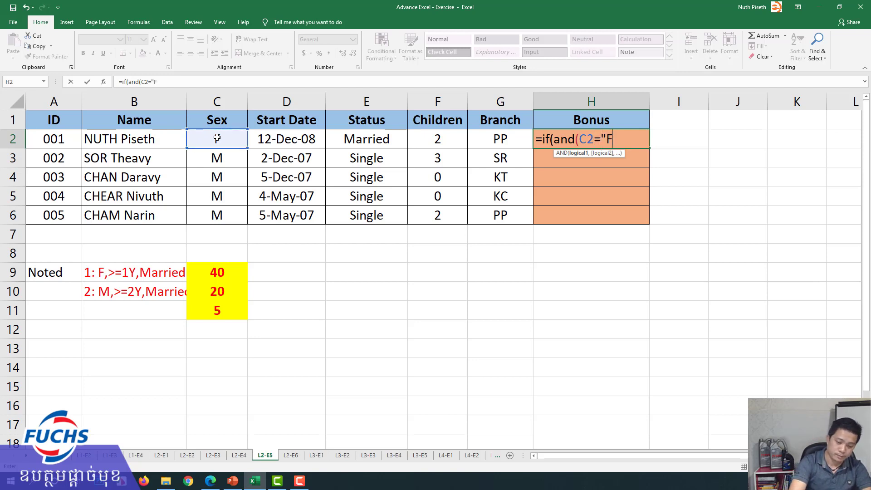
{"action": "type", "text": "\","}
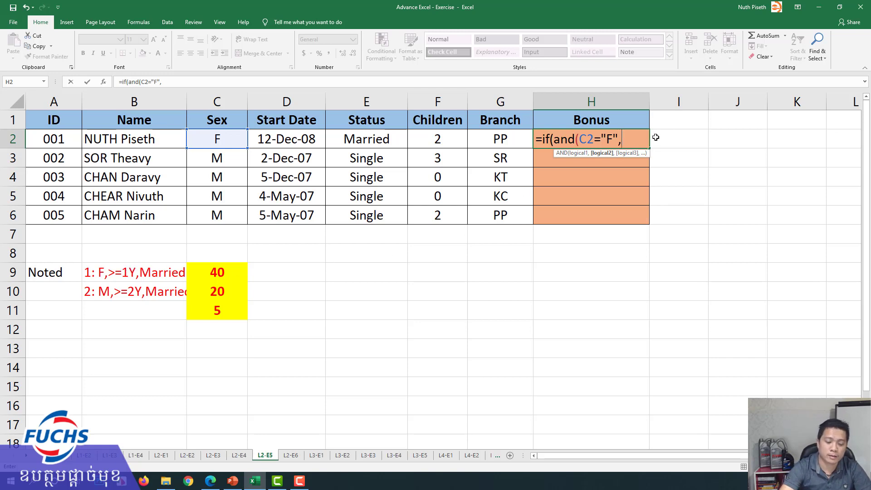
{"action": "type", "text": "("}
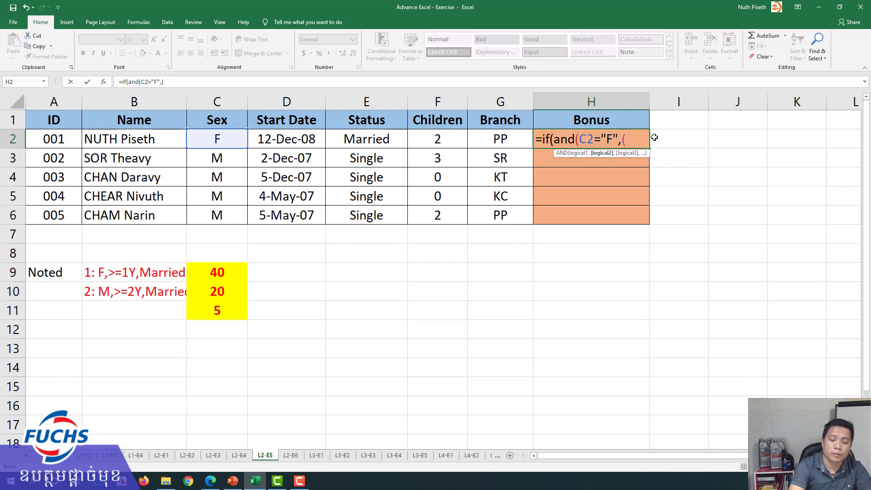
{"action": "type", "text": "year"}
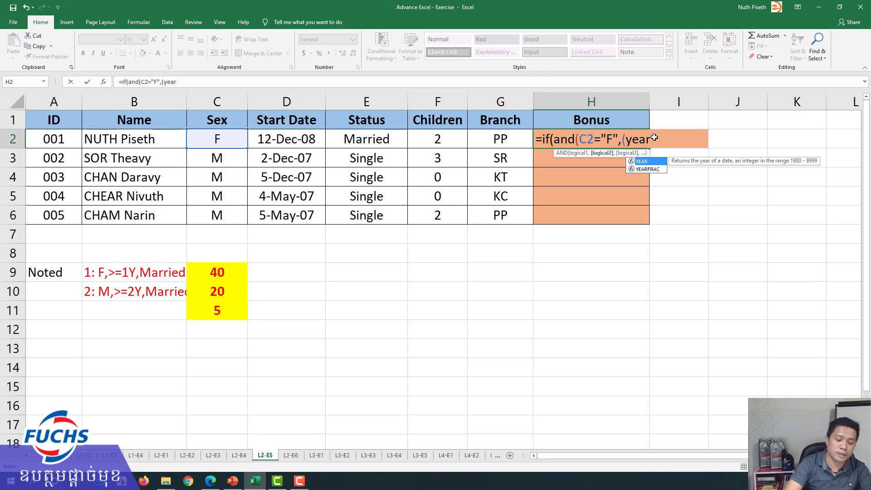
{"action": "type", "text": "("}
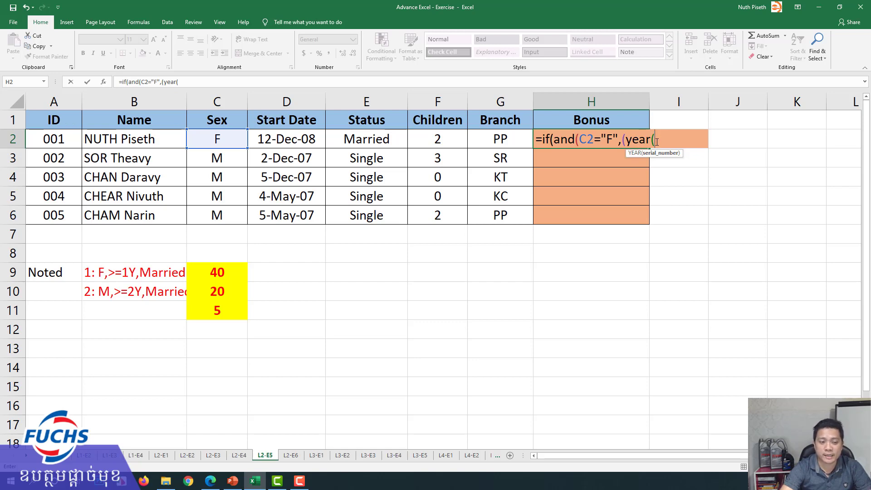
{"action": "type", "text": "no"}
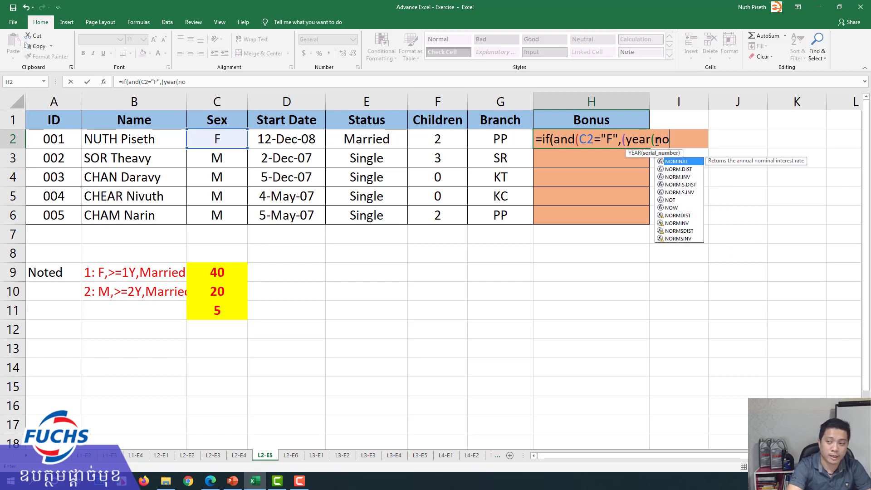
{"action": "type", "text": "w"}
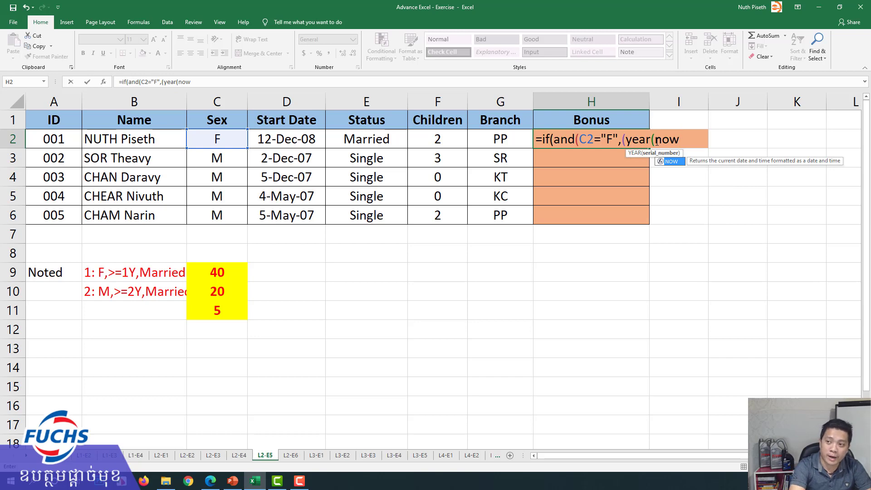
{"action": "type", "text": "()"}
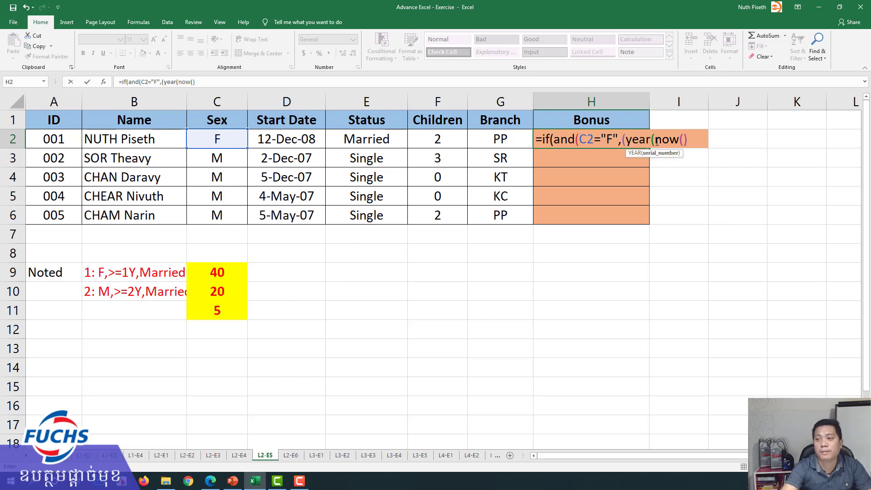
{"action": "left_click_drag", "start_coordinate": [655, 141], "coordinate": [688, 140]}
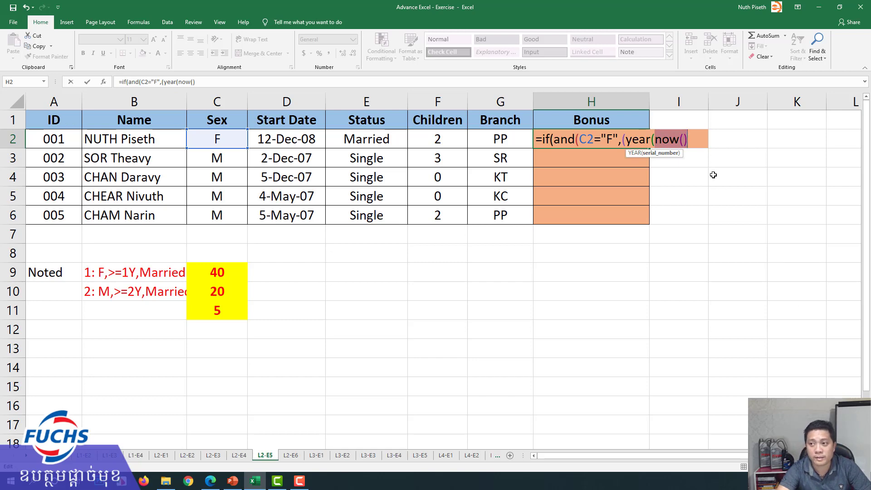
{"action": "left_click", "coordinate": [691, 139]}
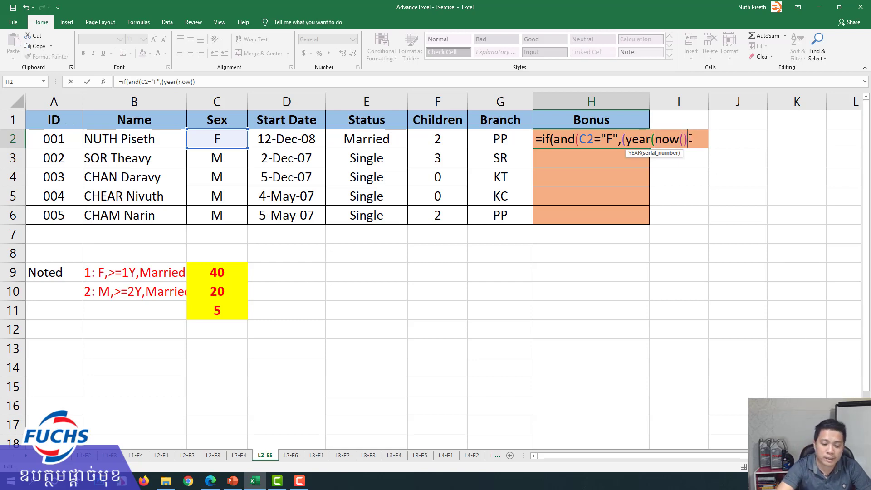
{"action": "type", "text": ")"}
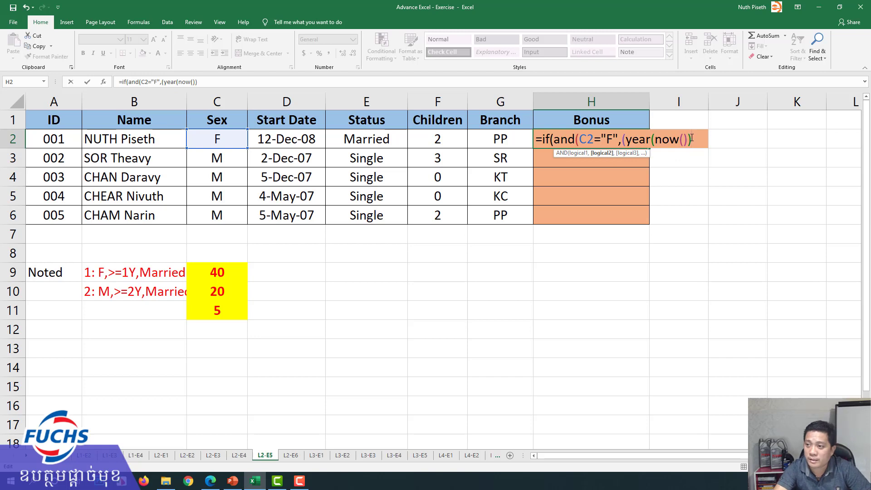
{"action": "left_click_drag", "start_coordinate": [694, 139], "coordinate": [624, 140]}
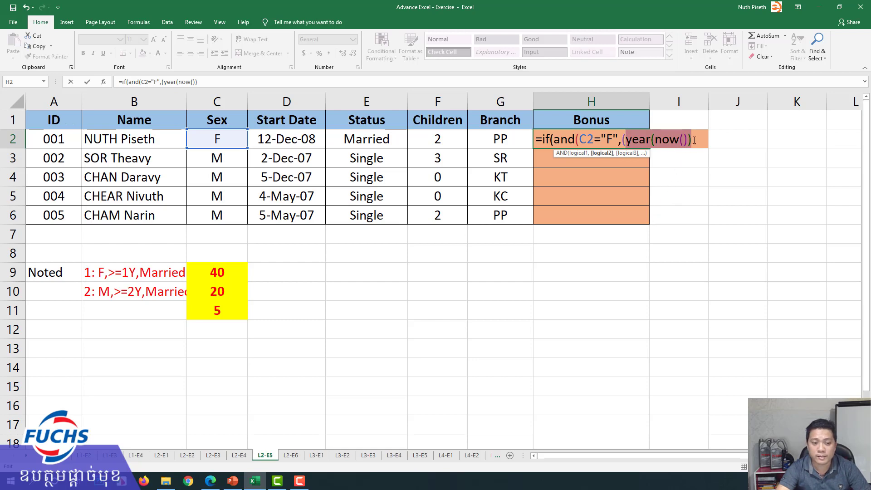
{"action": "key", "text": "Escape"}
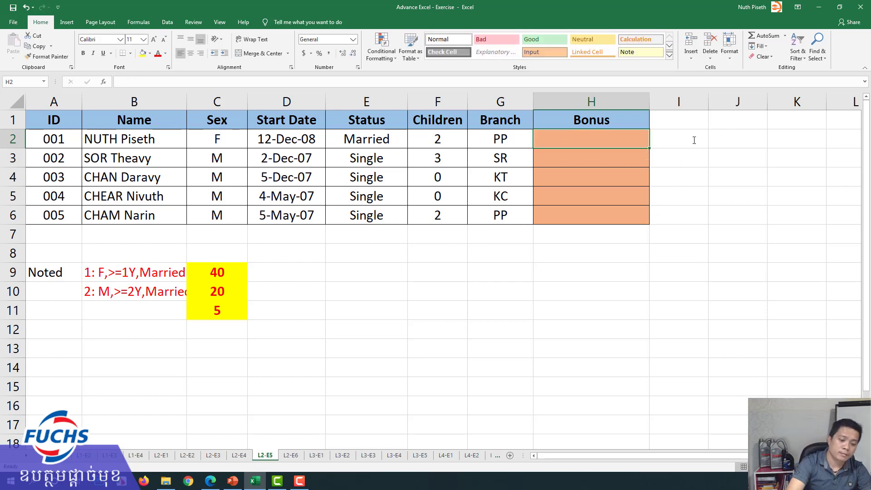
Step: Enter =YEAR(NOW()) in E9, showing 2020, and review its formula
{"action": "left_click", "coordinate": [388, 277]}
{"action": "type", "text": "="}
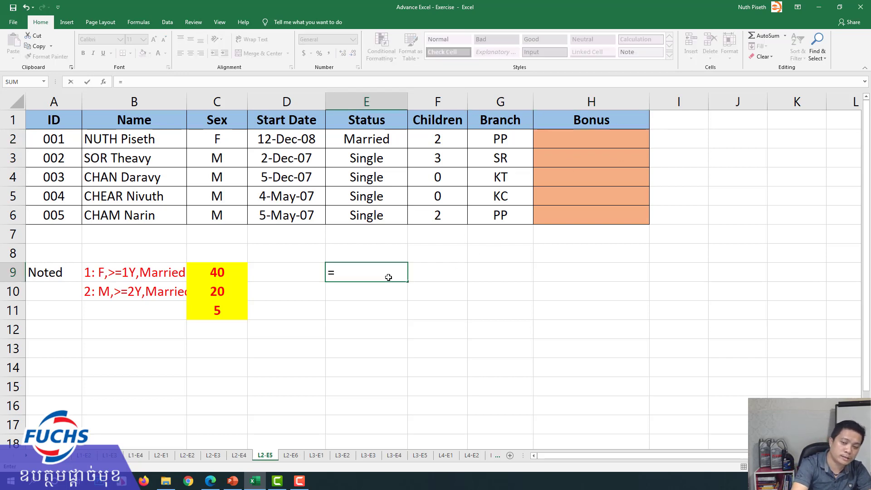
{"action": "type", "text": "year("}
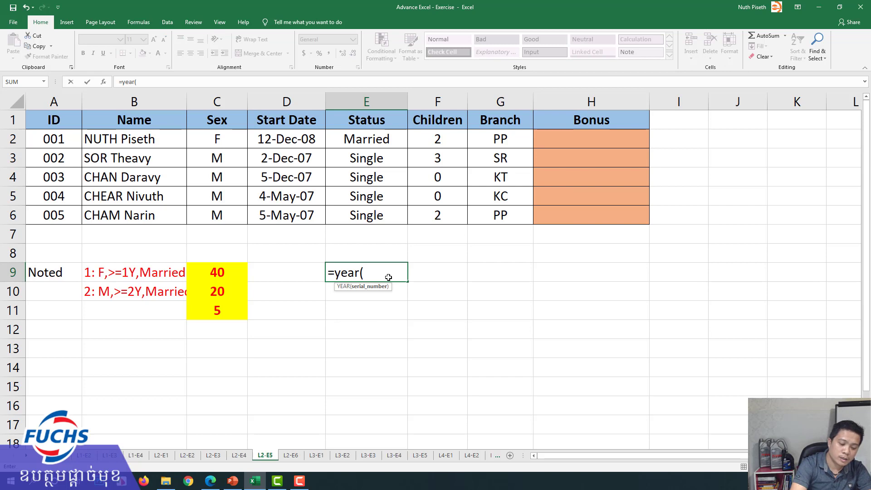
{"action": "type", "text": "now())"}
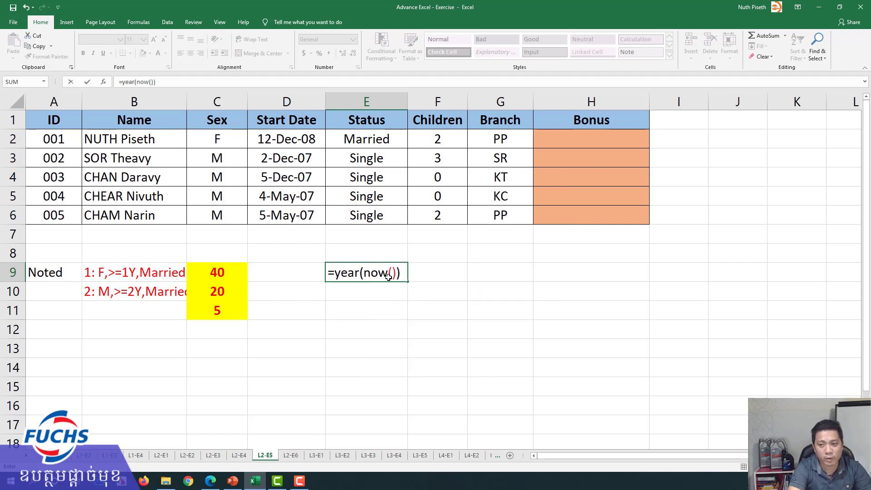
{"action": "key", "text": "Return"}
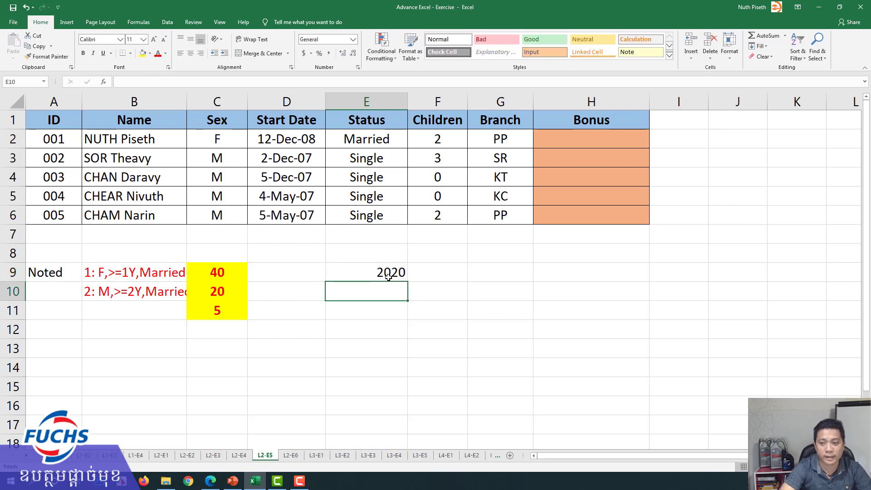
{"action": "left_click", "coordinate": [388, 277]}
{"action": "double_click", "coordinate": [388, 276]}
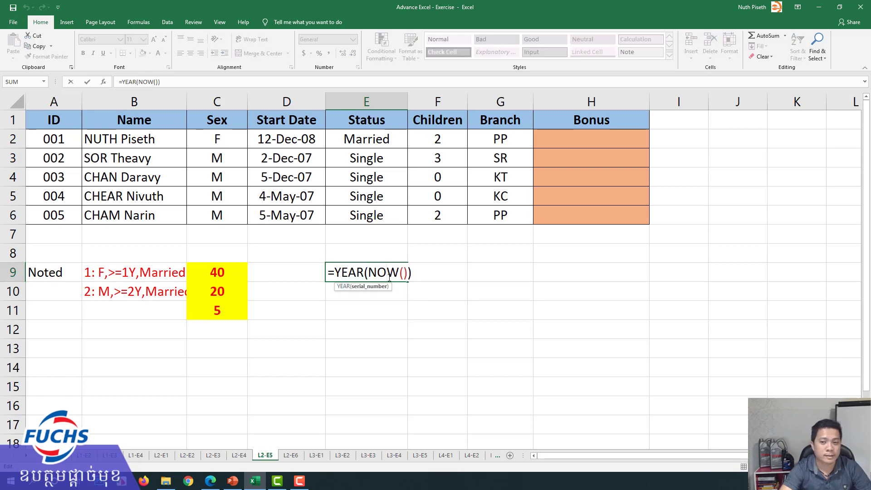
{"action": "key", "text": "Escape"}
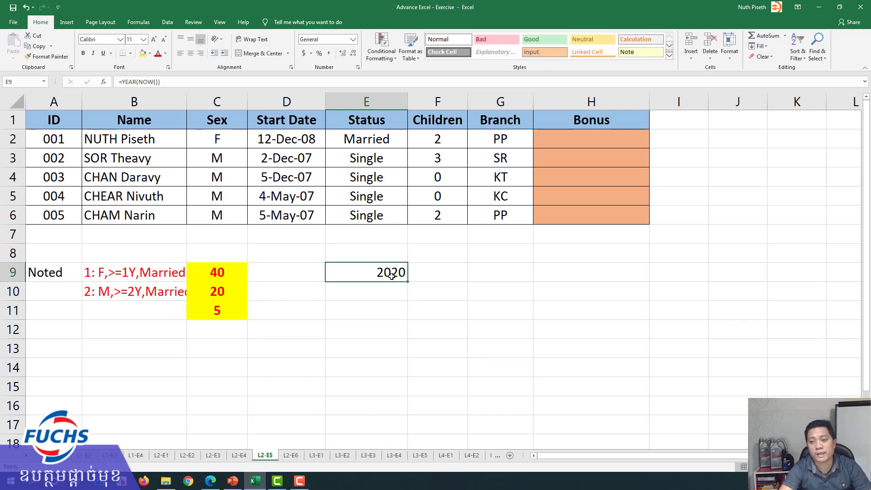
{"action": "double_click", "coordinate": [391, 276]}
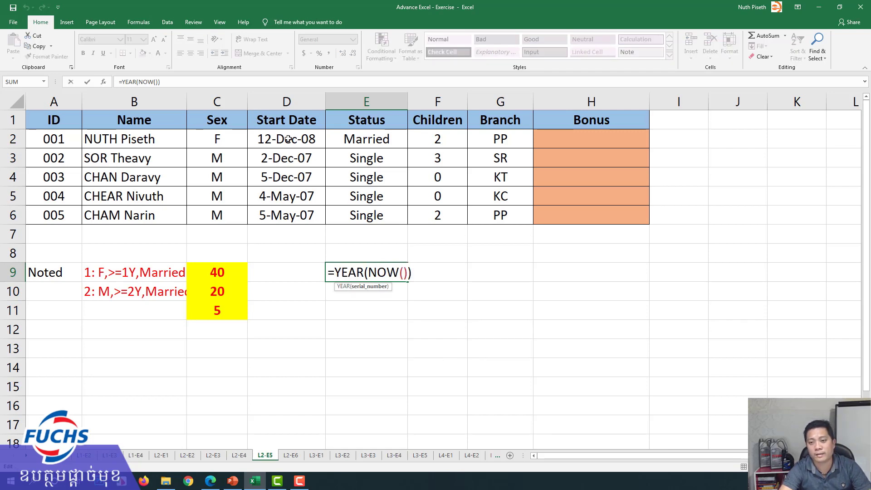
{"action": "key", "text": "ctrl+Return"}
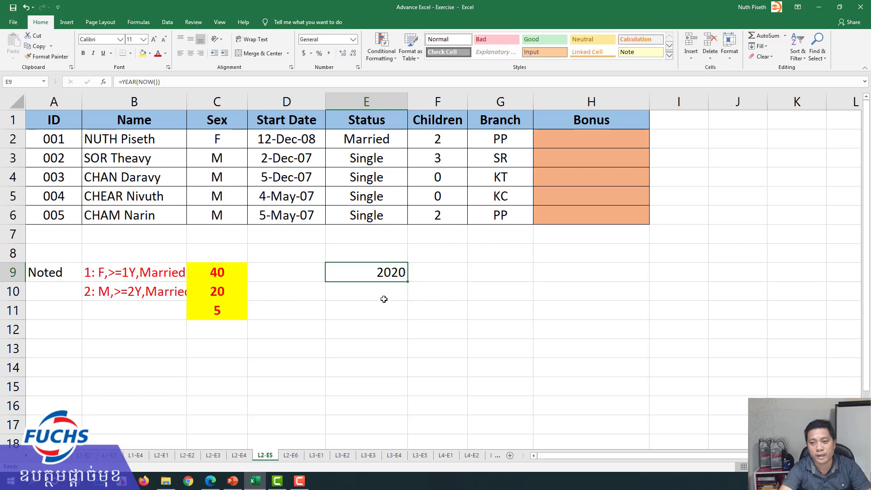
Step: Enter =YEAR(D2) in E10, returning 2008 from D2's start date
{"action": "left_click", "coordinate": [383, 298]}
{"action": "type", "text": "=year"}
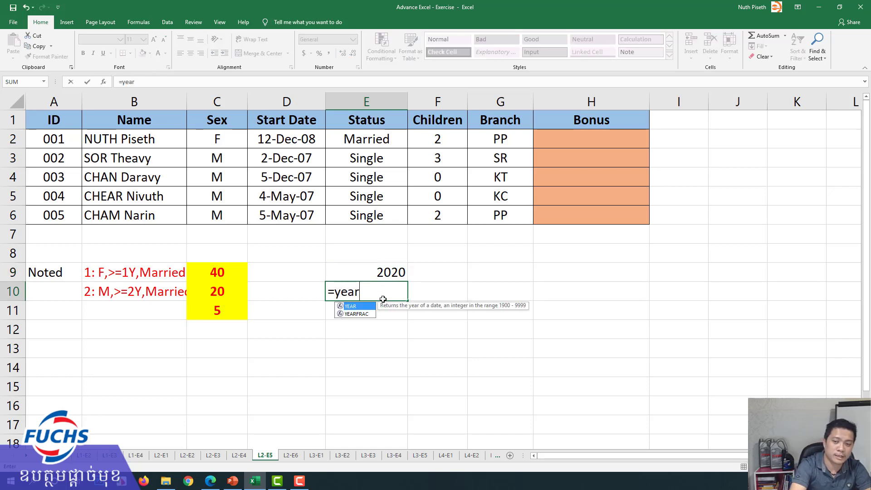
{"action": "type", "text": "("}
{"action": "left_click", "coordinate": [288, 137]}
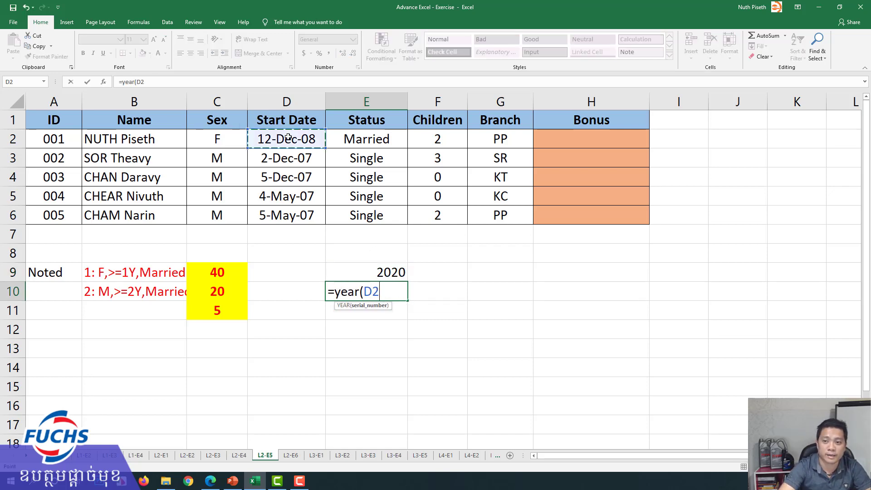
{"action": "type", "text": ")"}
{"action": "key", "text": "Return"}
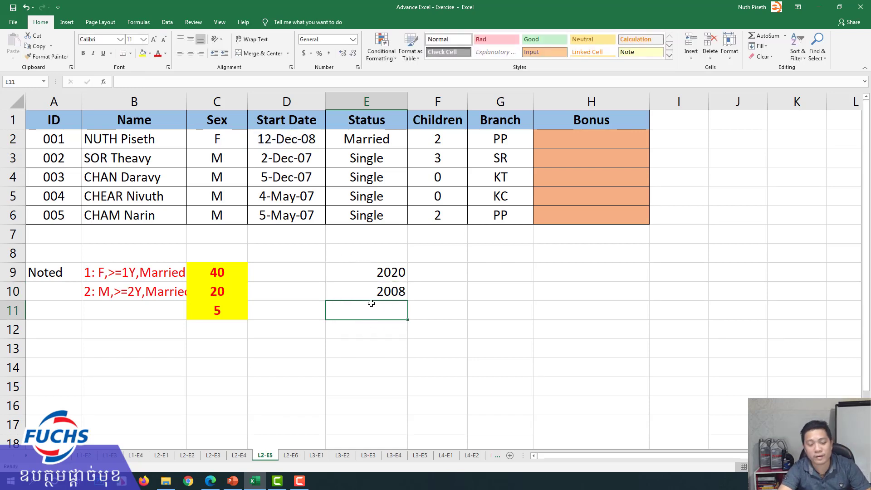
{"action": "double_click", "coordinate": [366, 275]}
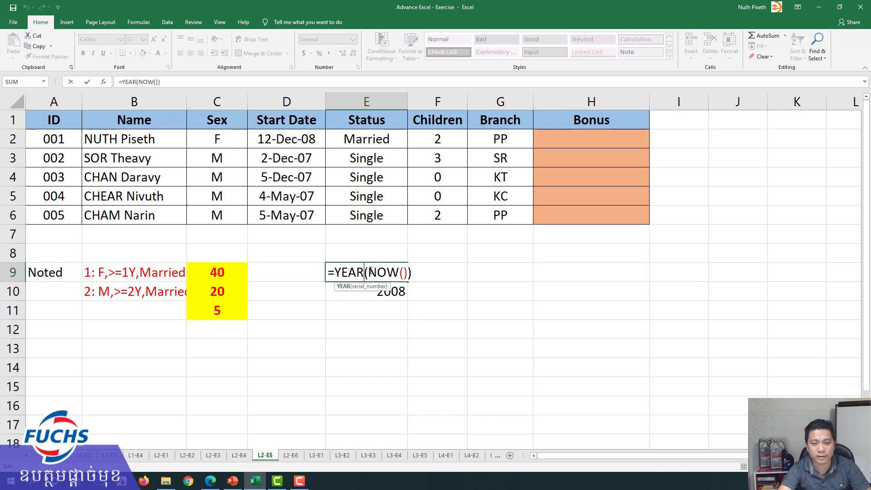
{"action": "key", "text": "Escape"}
{"action": "left_click", "coordinate": [557, 136]}
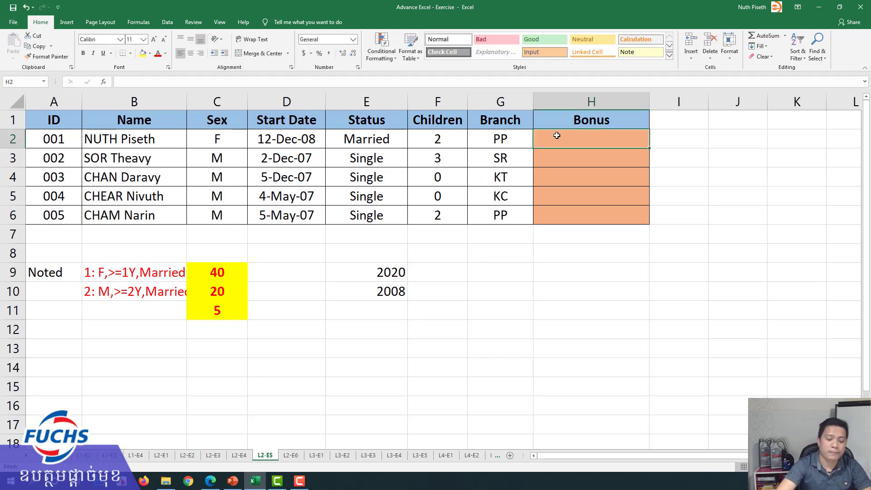
Step: Begin H2's Bonus formula with =if(and(C2="f", for the female test
{"action": "type", "text": "=if("}
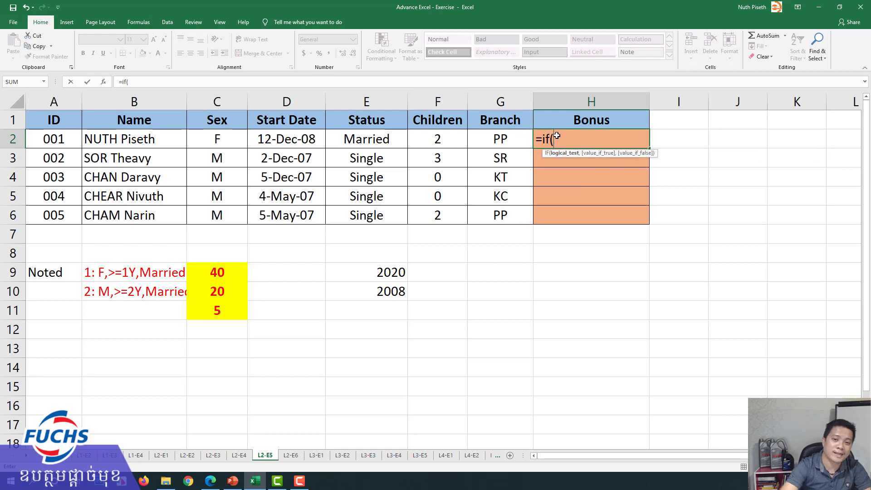
{"action": "type", "text": "and"}
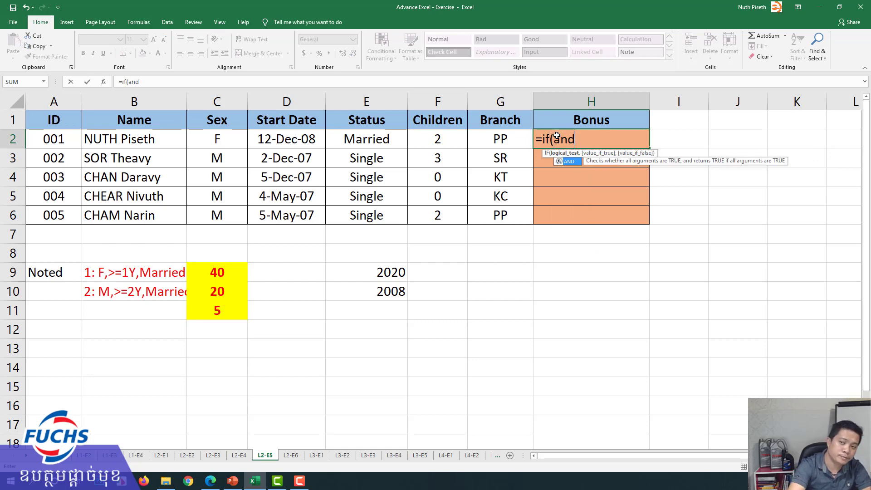
{"action": "type", "text": "("}
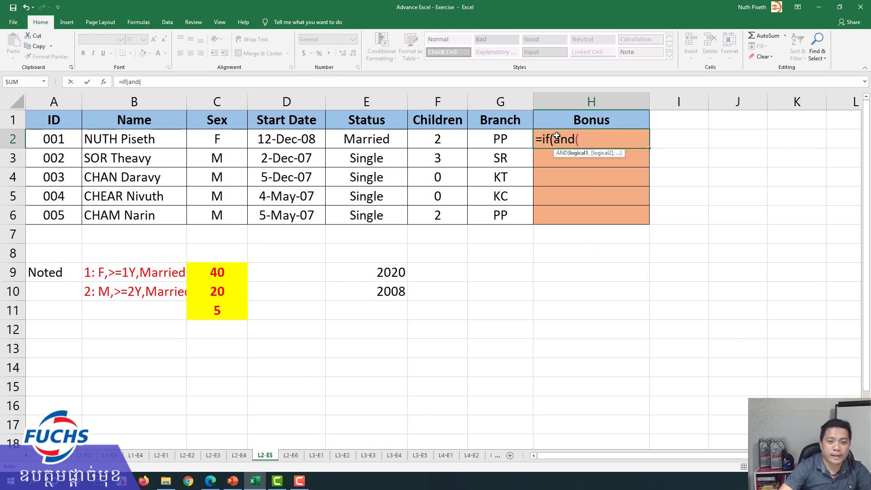
{"action": "left_click", "coordinate": [219, 140]}
{"action": "type", "text": "="}
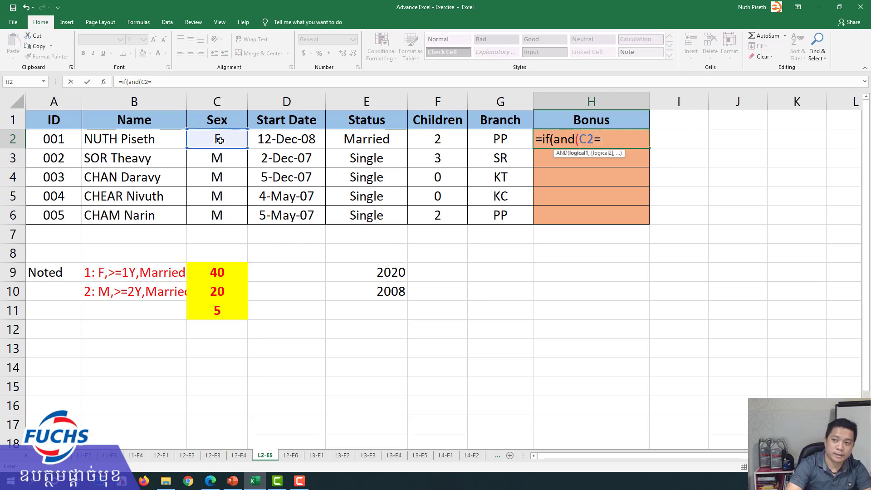
{"action": "type", "text": "\"f"}
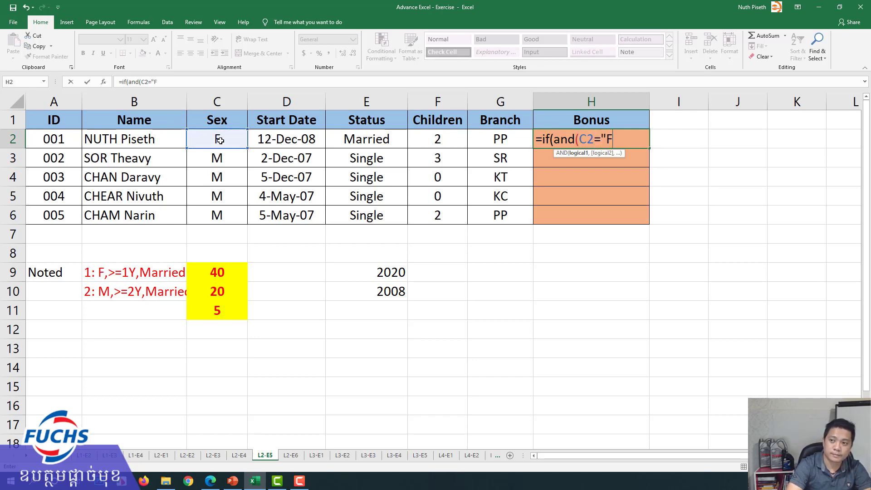
{"action": "type", "text": "\",("}
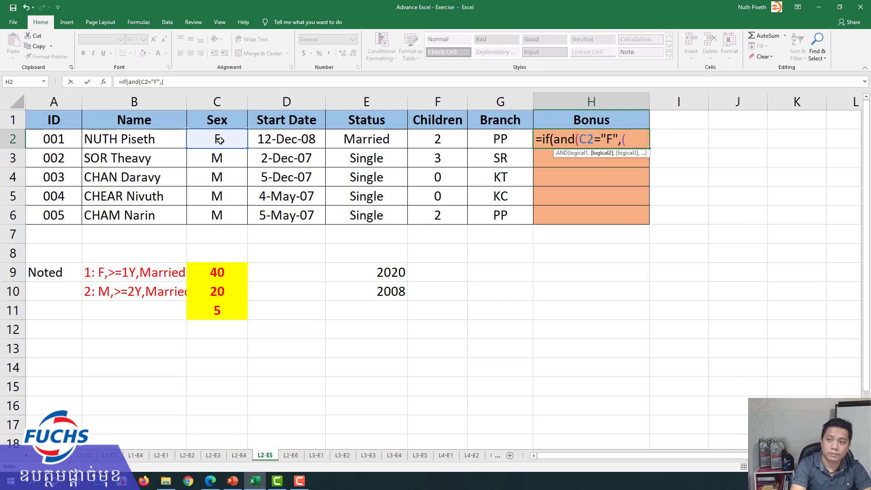
Step: Add the years-since-start test (Year(now())-year(D2))>=1 to the AND condition
{"action": "type", "text": "Year"}
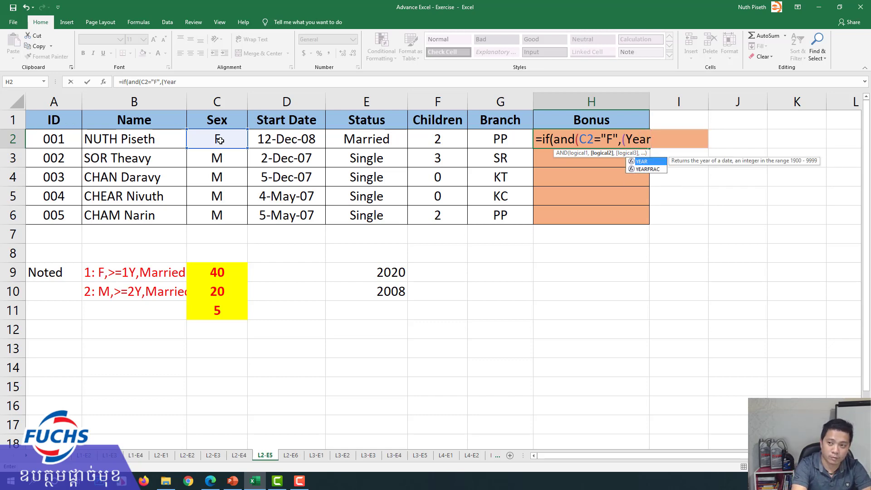
{"action": "type", "text": "("}
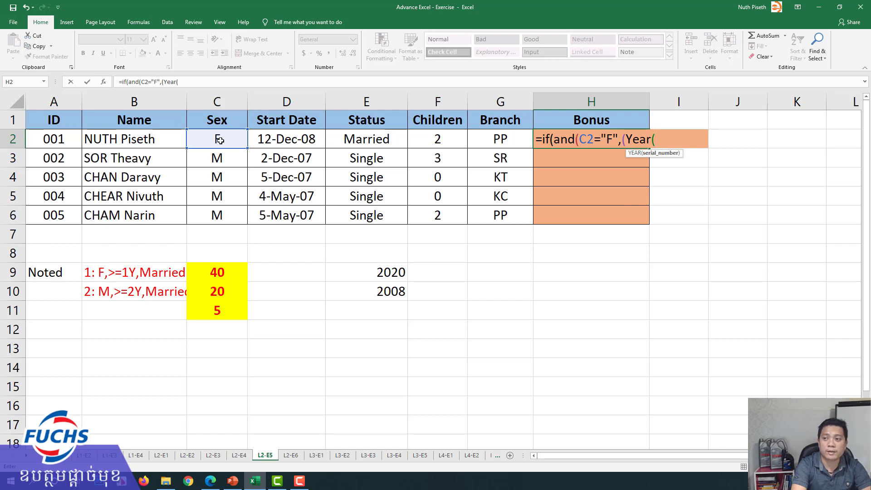
{"action": "type", "text": "now"}
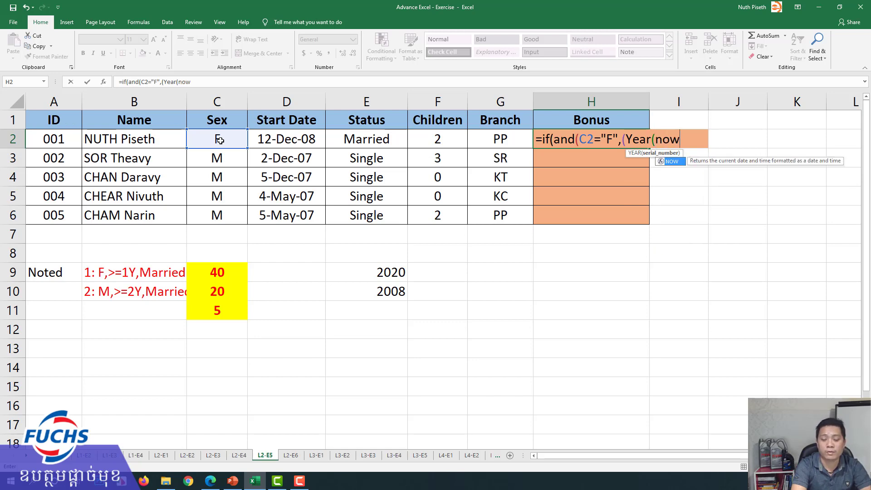
{"action": "type", "text": "("}
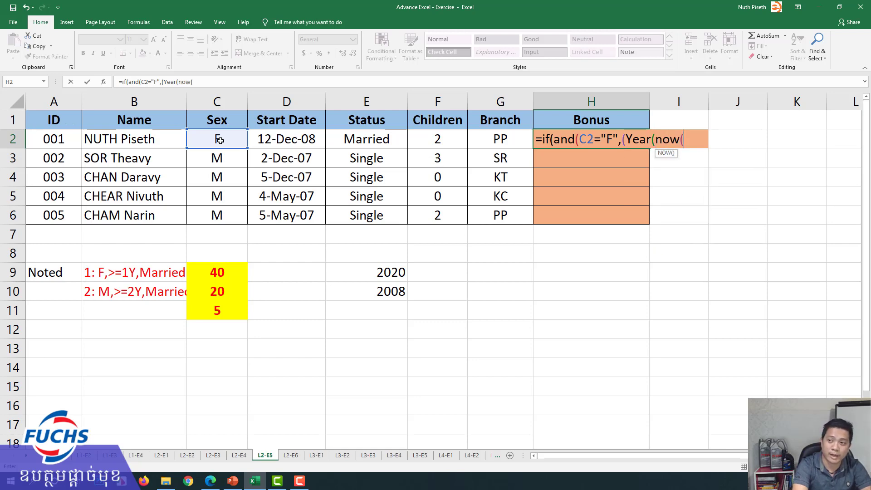
{"action": "type", "text": ")"}
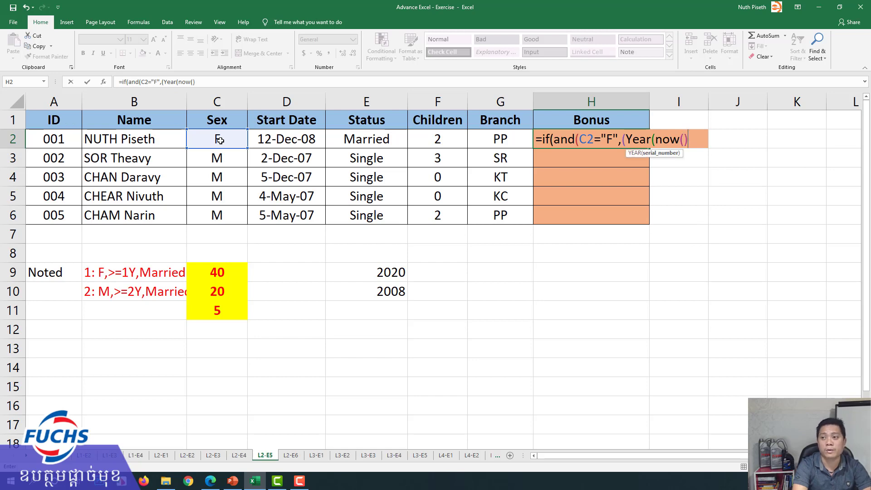
{"action": "type", "text": ")"}
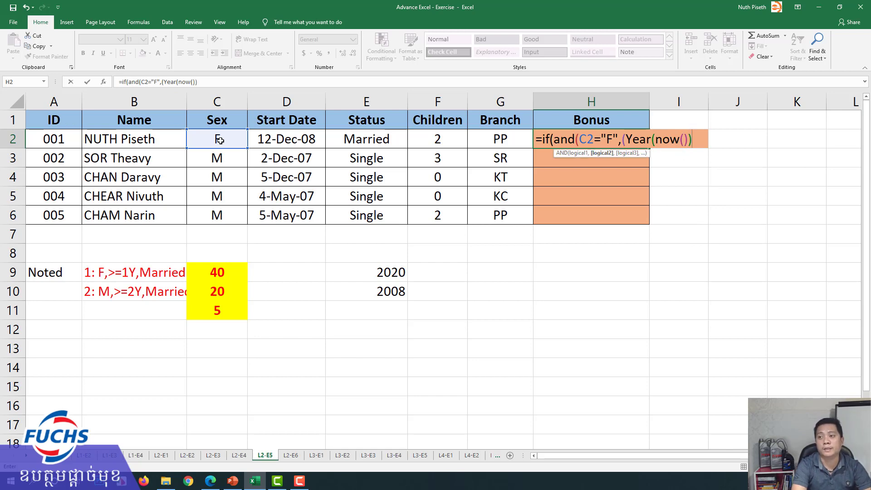
{"action": "type", "text": "-"}
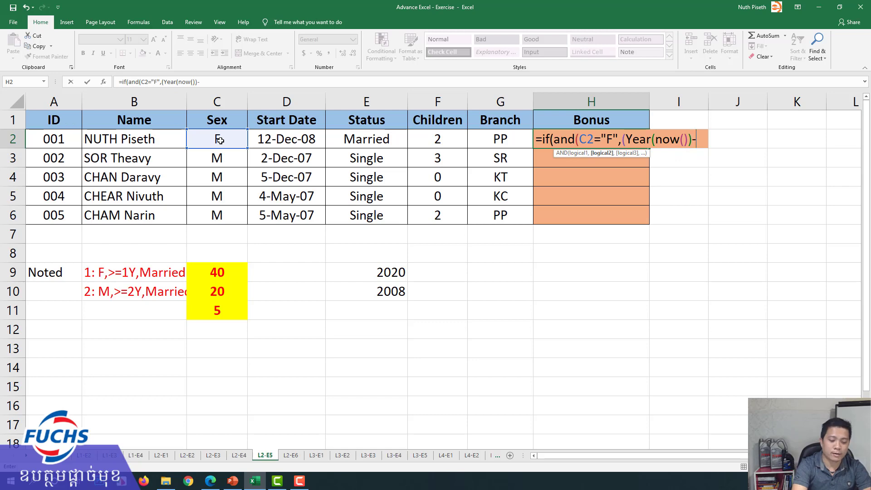
{"action": "type", "text": "year("}
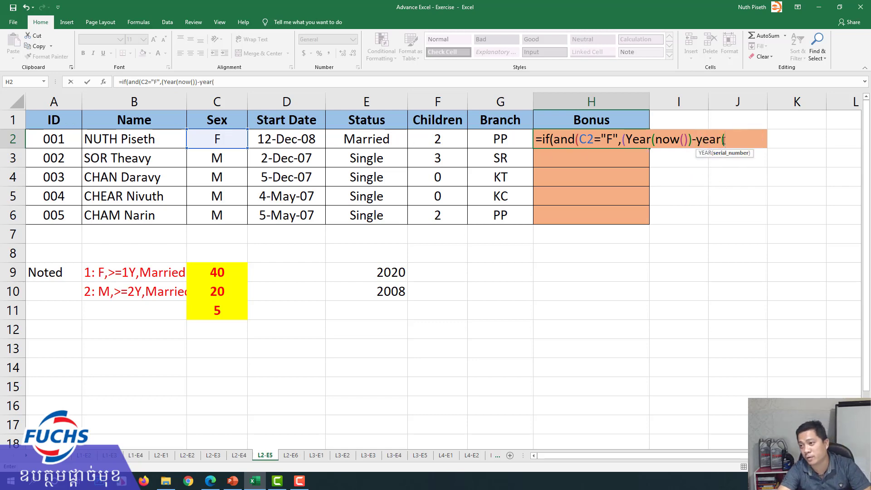
{"action": "left_click", "coordinate": [292, 139]}
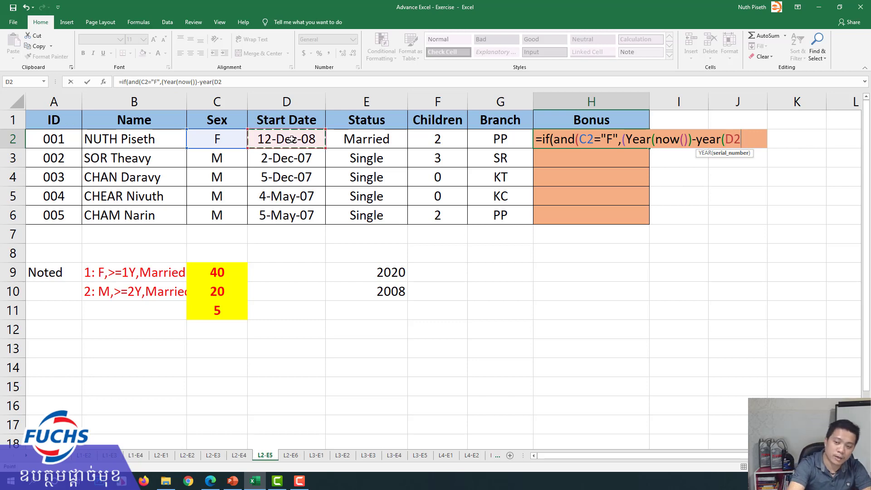
{"action": "type", "text": ")"}
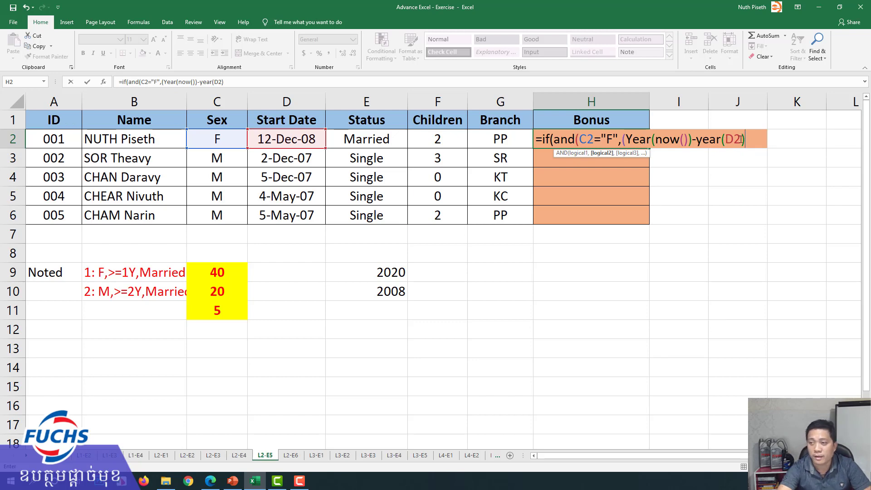
{"action": "type", "text": ")"}
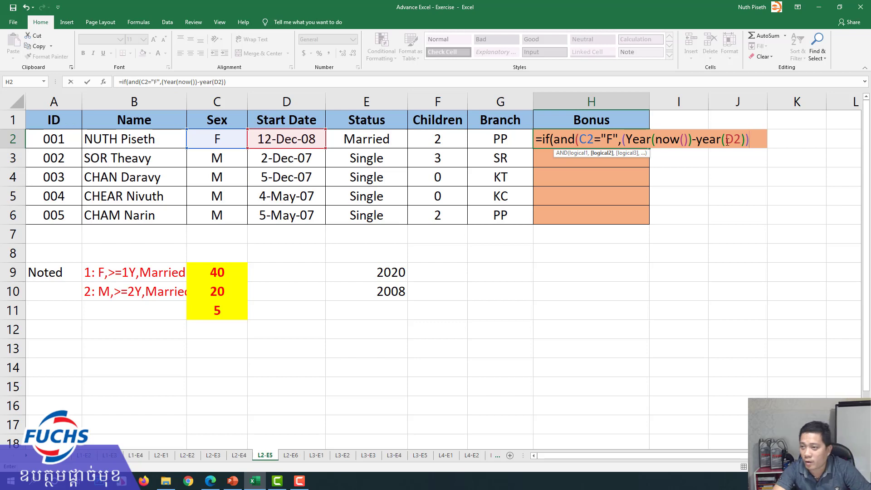
{"action": "left_click_drag", "start_coordinate": [622, 140], "coordinate": [748, 139]}
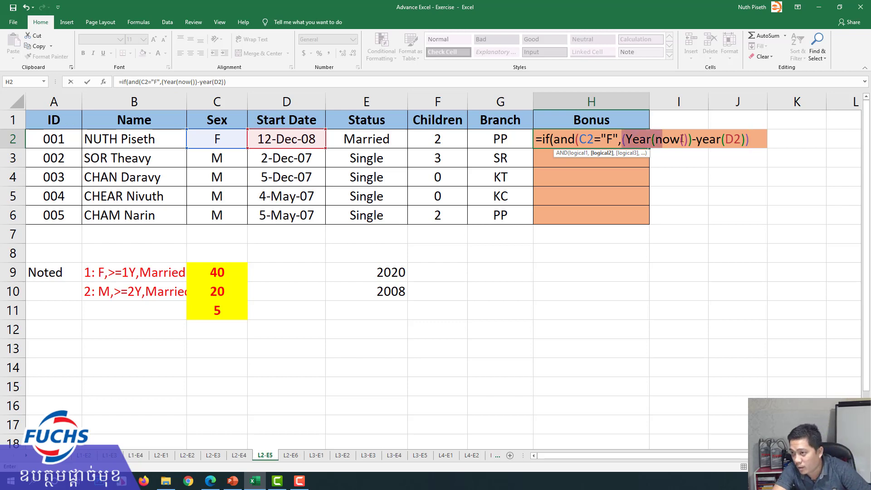
{"action": "left_click", "coordinate": [750, 138]}
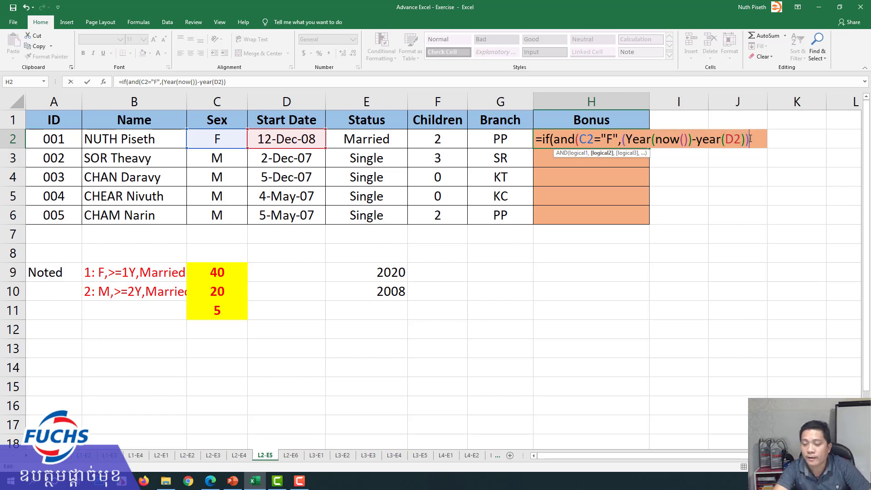
{"action": "type", "text": ">=1"}
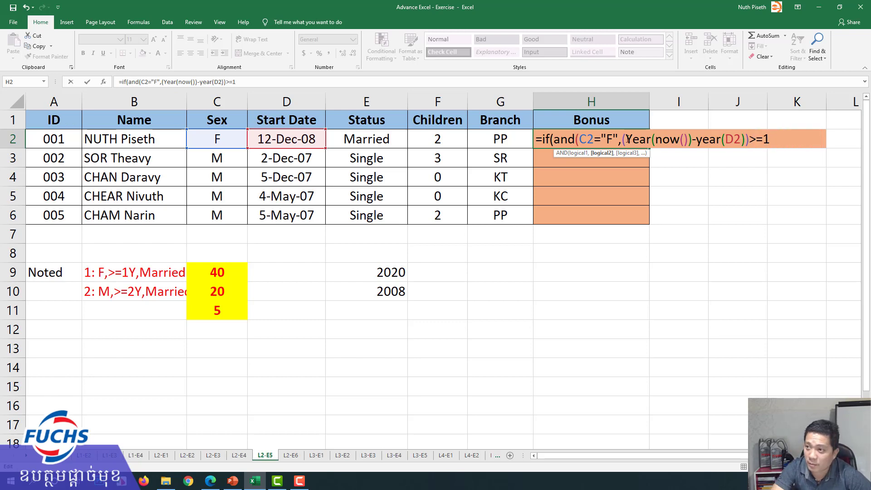
{"action": "left_click", "coordinate": [746, 139]}
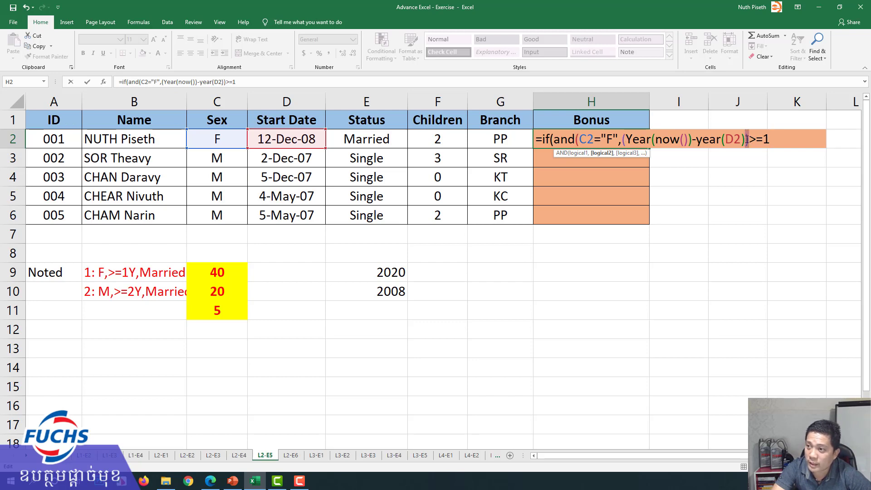
{"action": "left_click_drag", "start_coordinate": [696, 139], "coordinate": [744, 139]}
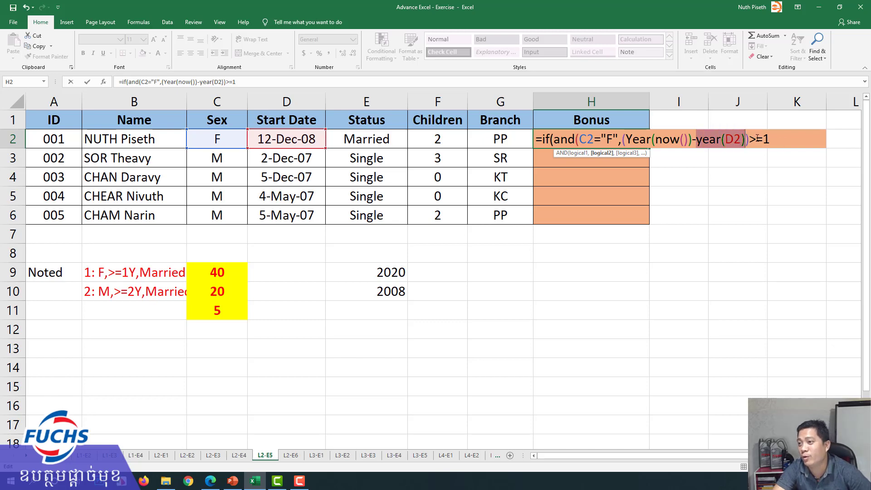
{"action": "left_click_drag", "start_coordinate": [751, 140], "coordinate": [626, 139]}
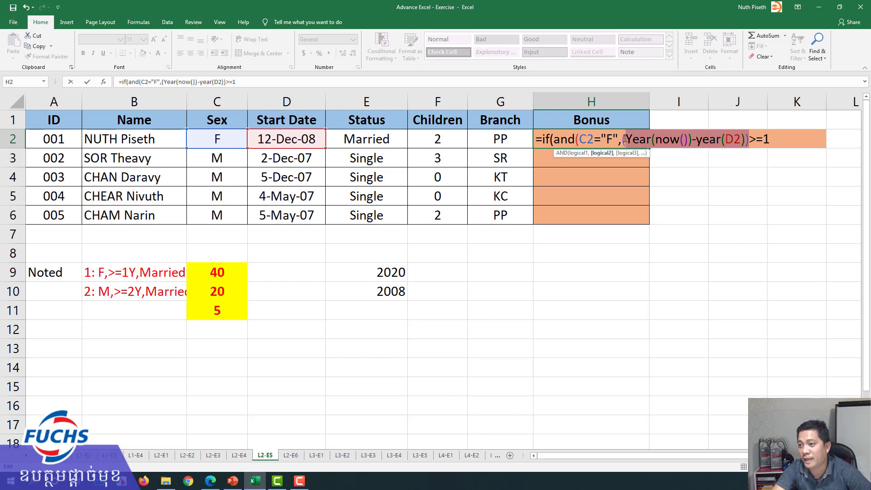
{"action": "left_click_drag", "start_coordinate": [625, 139], "coordinate": [621, 139]}
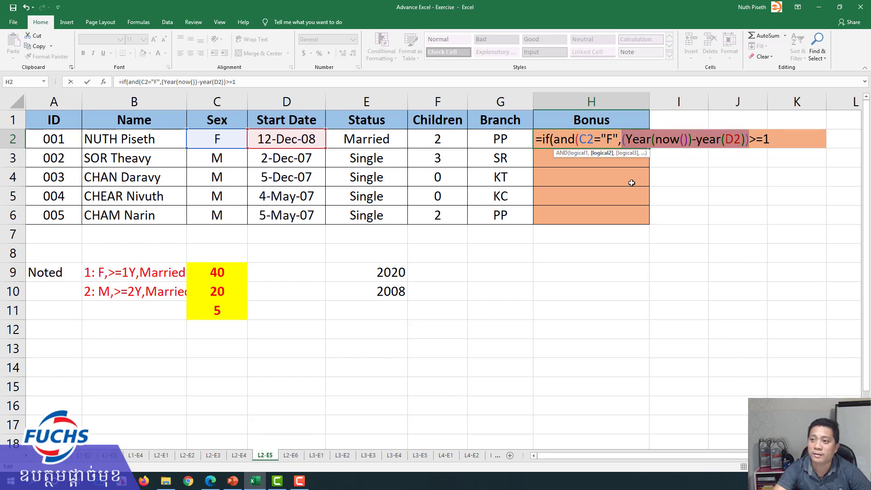
{"action": "left_click", "coordinate": [627, 139]}
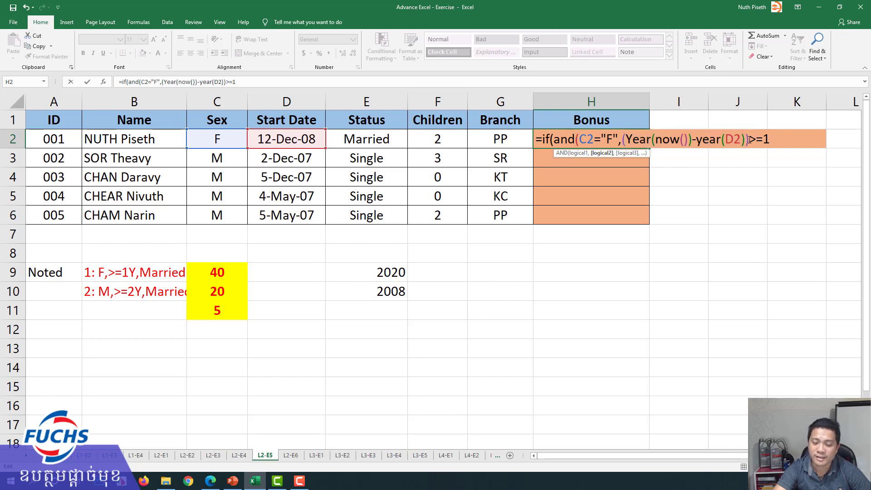
{"action": "left_click_drag", "start_coordinate": [750, 139], "coordinate": [624, 140]}
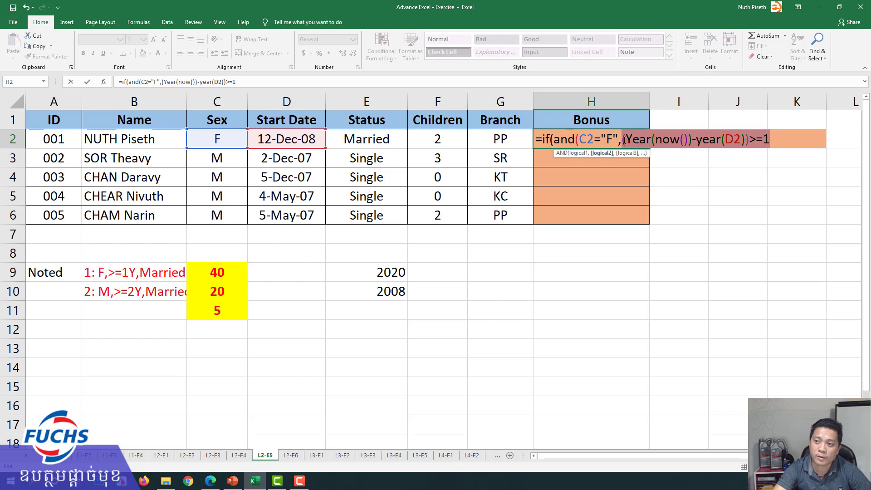
Step: Replace the years test with (year(now())-year(D2))>=1 followed by a comma
{"action": "key", "text": "Delete"}
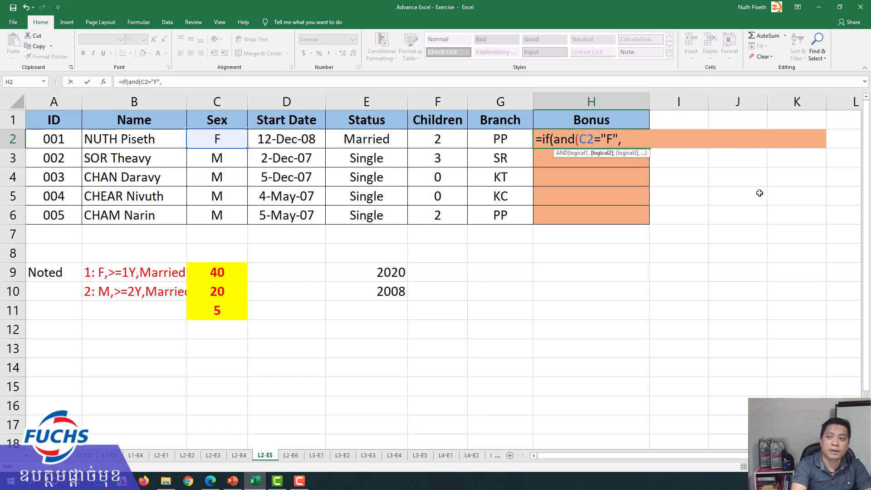
{"action": "type", "text": "("}
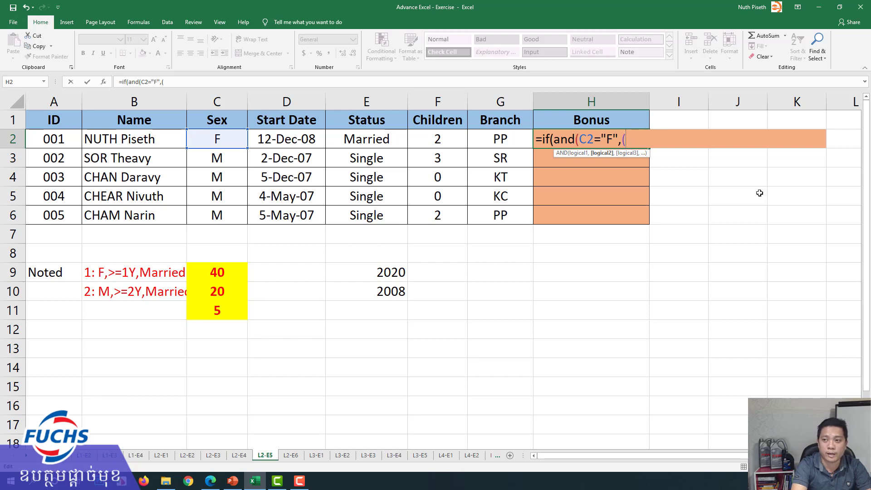
{"action": "type", "text": "year("}
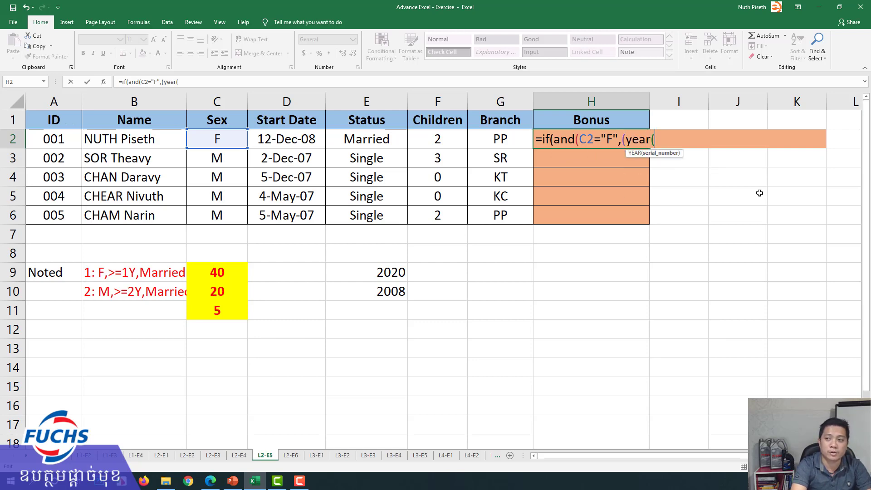
{"action": "type", "text": "now"}
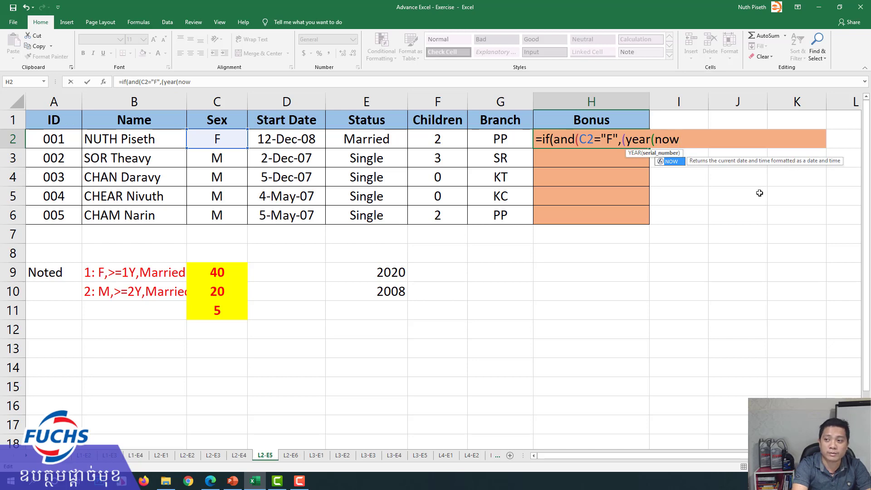
{"action": "type", "text": "("}
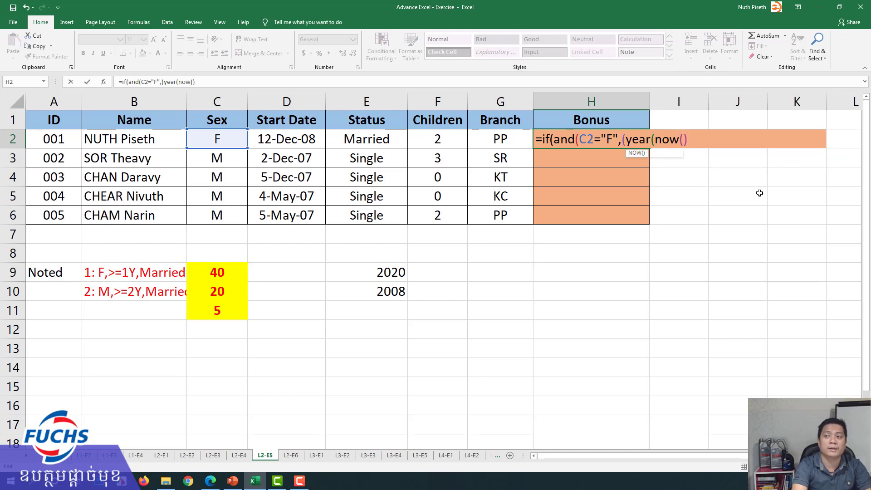
{"action": "type", "text": "))-"}
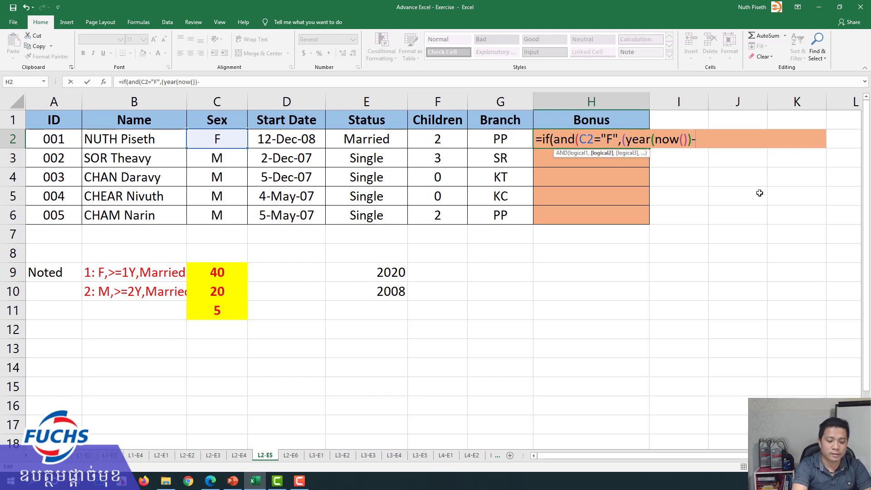
{"action": "type", "text": "year("}
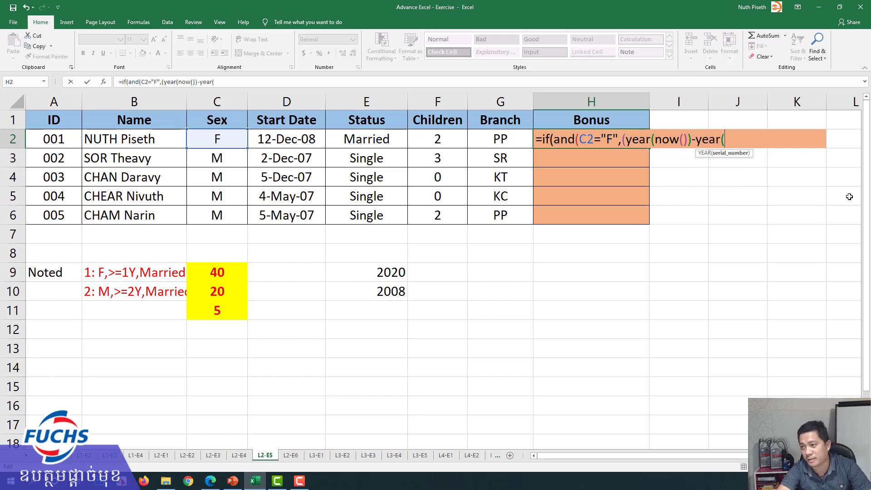
{"action": "left_click", "coordinate": [288, 137]}
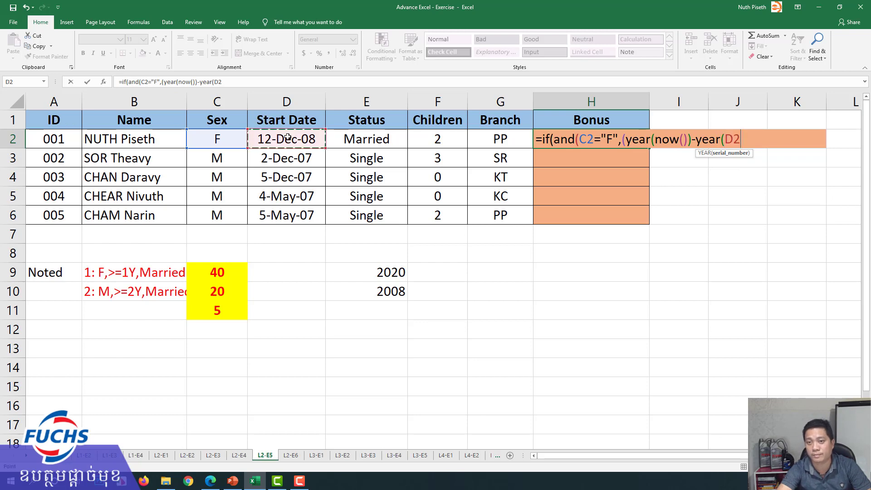
{"action": "type", "text": ")"}
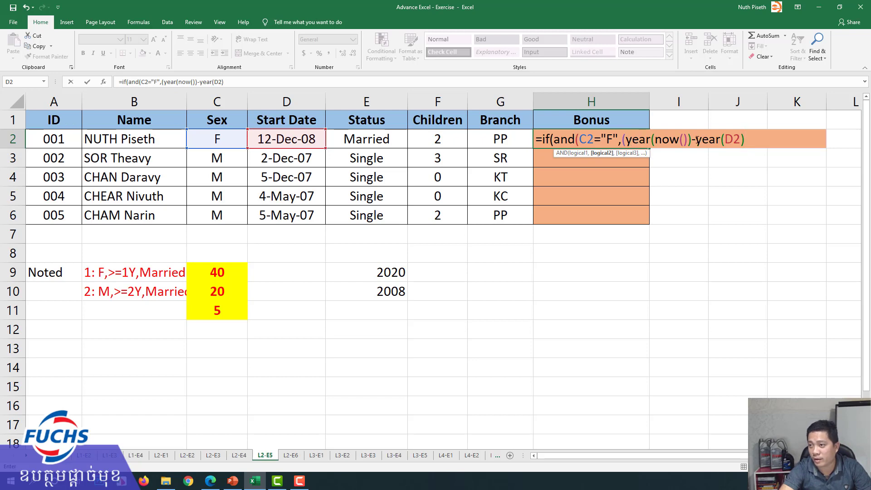
{"action": "type", "text": ")"}
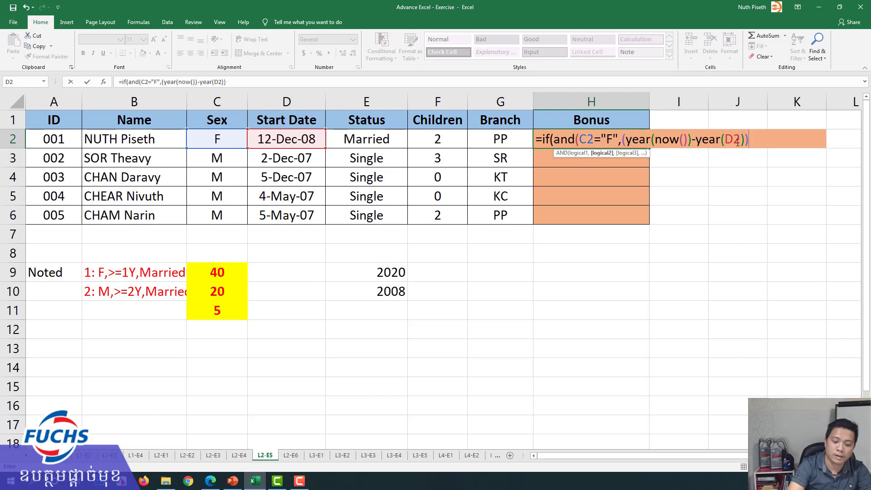
{"action": "type", "text": ">=1"}
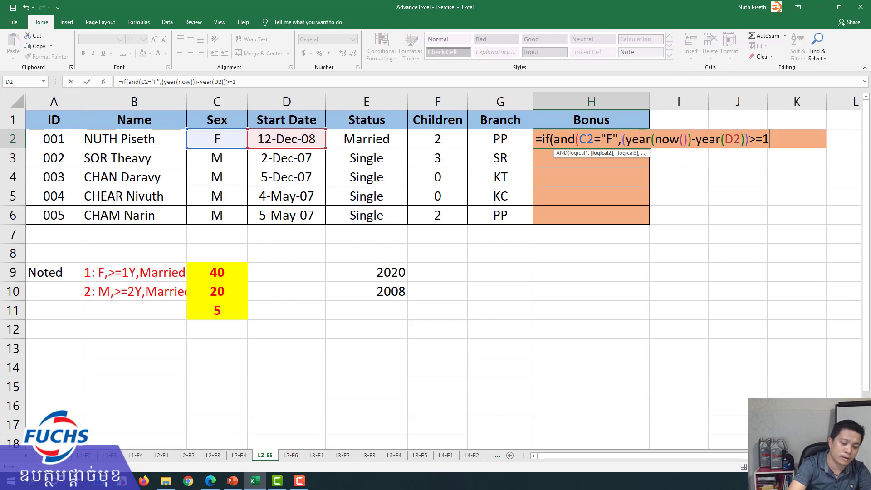
{"action": "type", "text": ","}
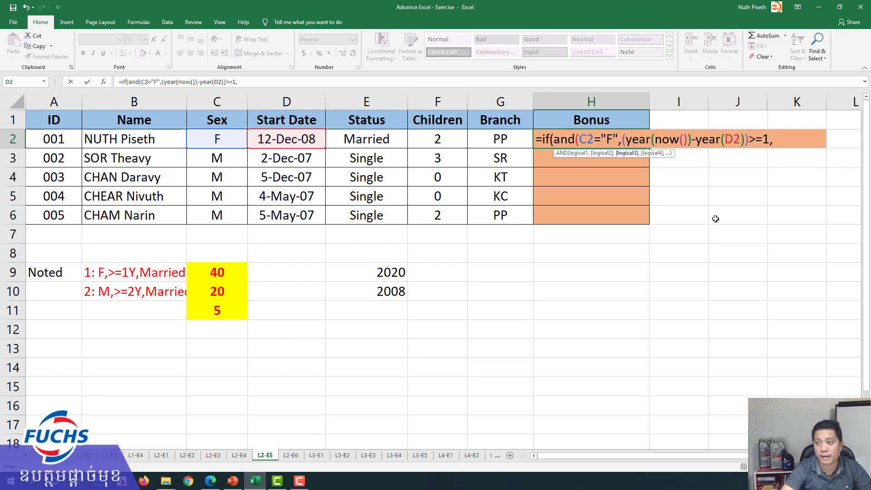
Step: Add or(E2="Married",F2>=1) as the next AND argument in H2's formula
{"action": "type", "text": "or"}
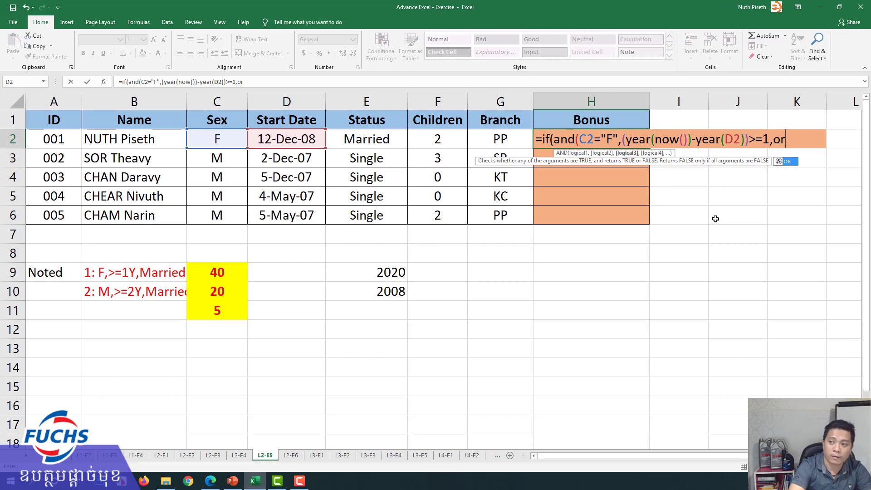
{"action": "type", "text": "("}
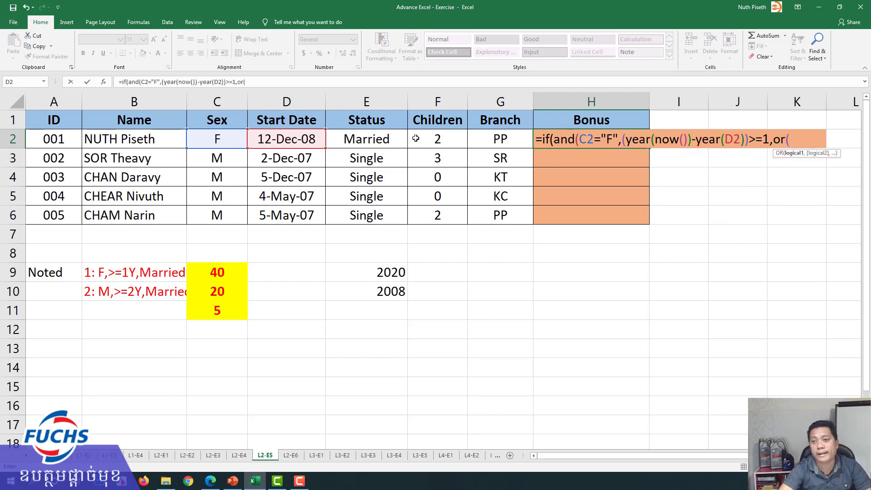
{"action": "left_click", "coordinate": [370, 139]}
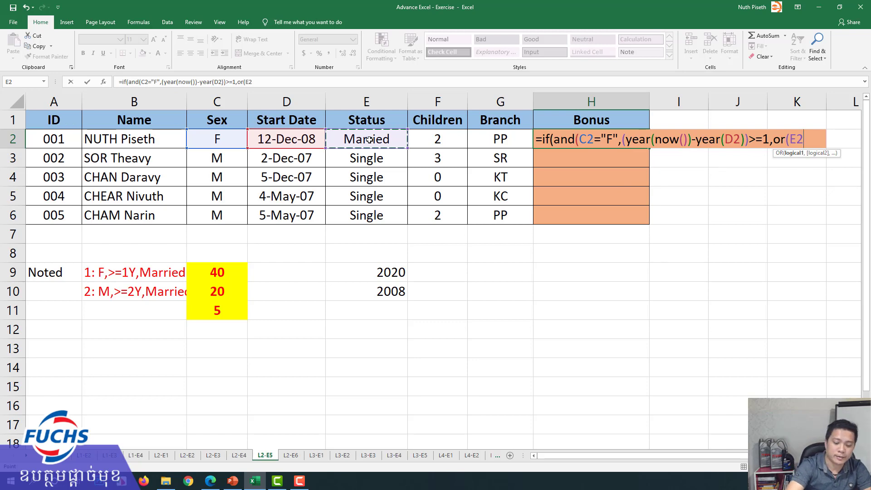
{"action": "type", "text": "=\""}
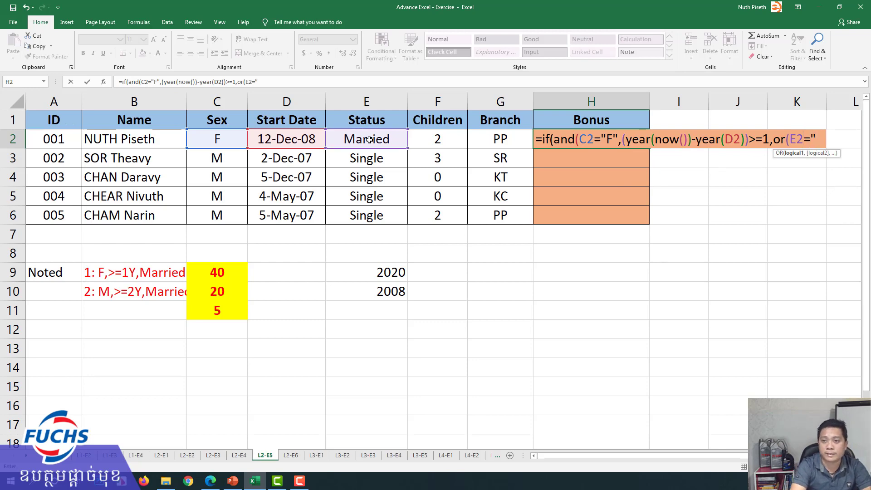
{"action": "type", "text": "Married"}
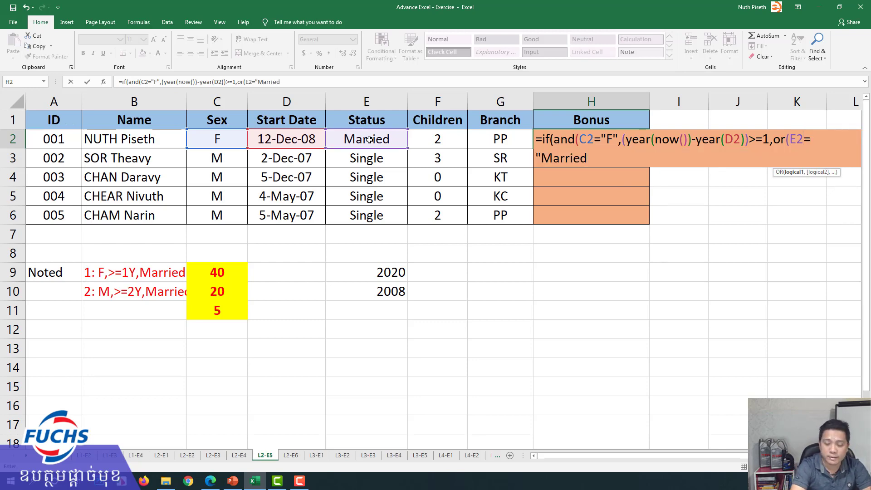
{"action": "type", "text": "\","}
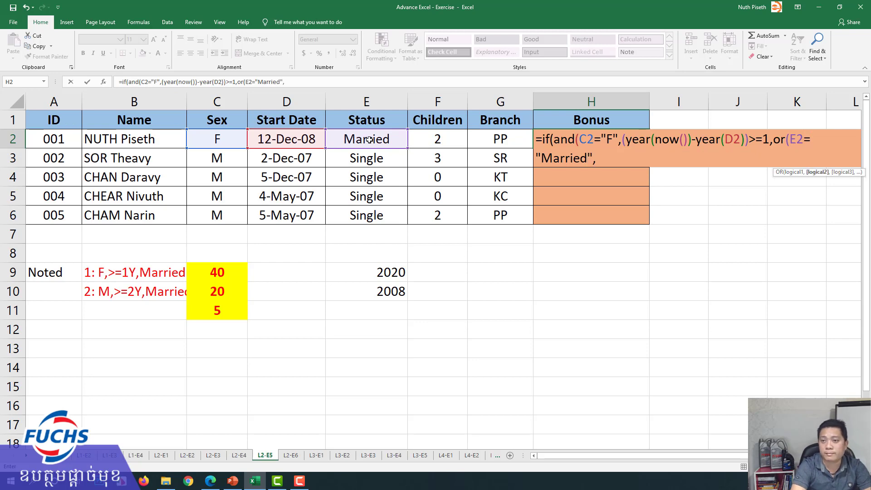
{"action": "left_click", "coordinate": [439, 138]}
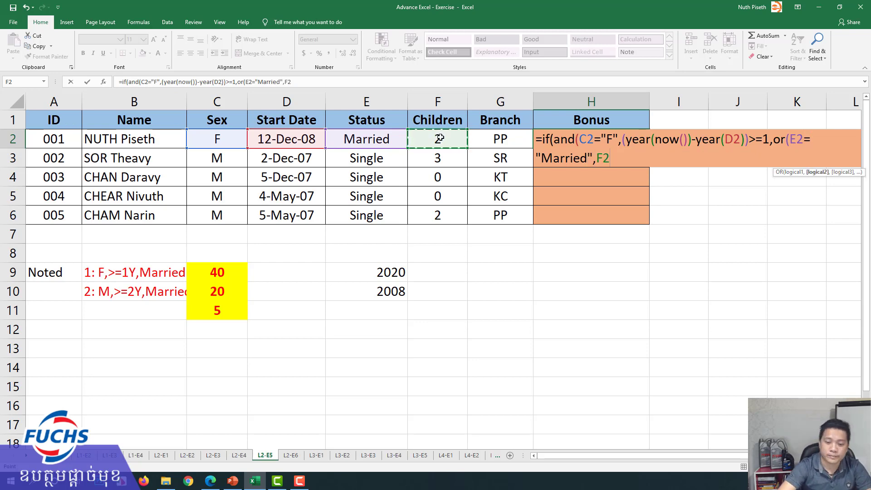
{"action": "type", "text": ">"}
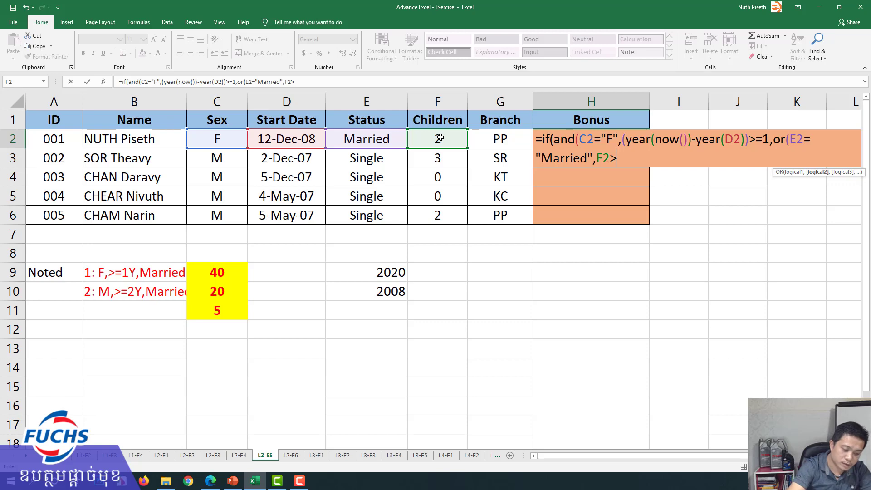
{"action": "type", "text": "=1)"}
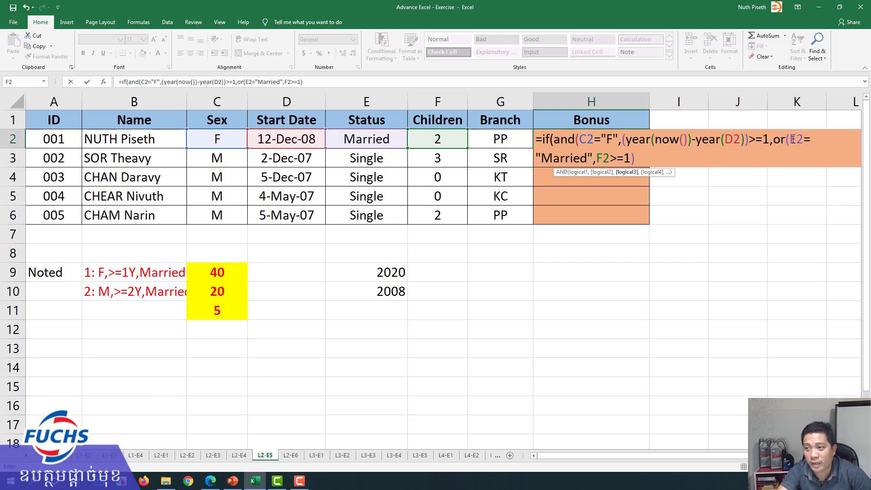
{"action": "left_click_drag", "start_coordinate": [591, 158], "coordinate": [541, 158]}
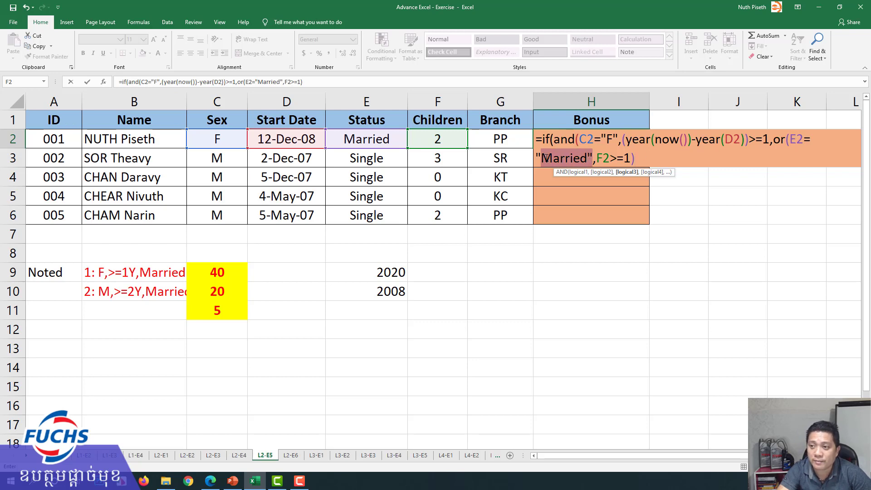
{"action": "left_click_drag", "start_coordinate": [602, 158], "coordinate": [617, 157]}
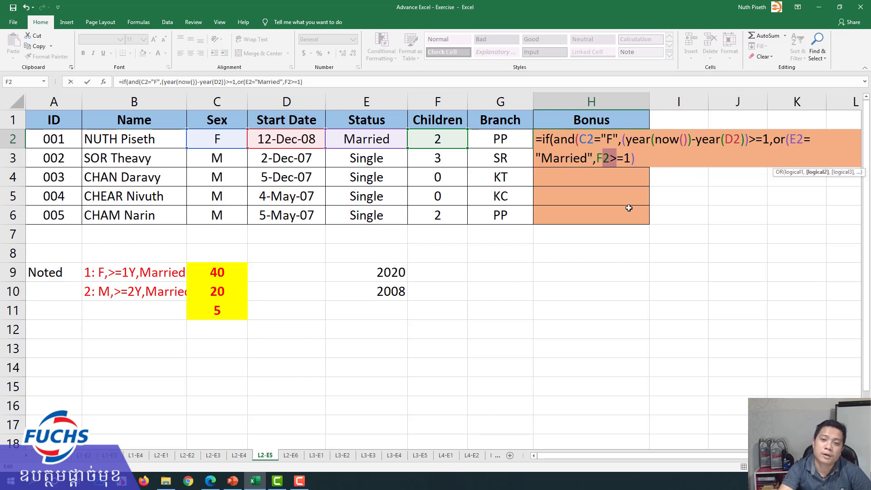
{"action": "left_click_drag", "start_coordinate": [632, 158], "coordinate": [581, 158]}
{"action": "double_click", "coordinate": [555, 158]}
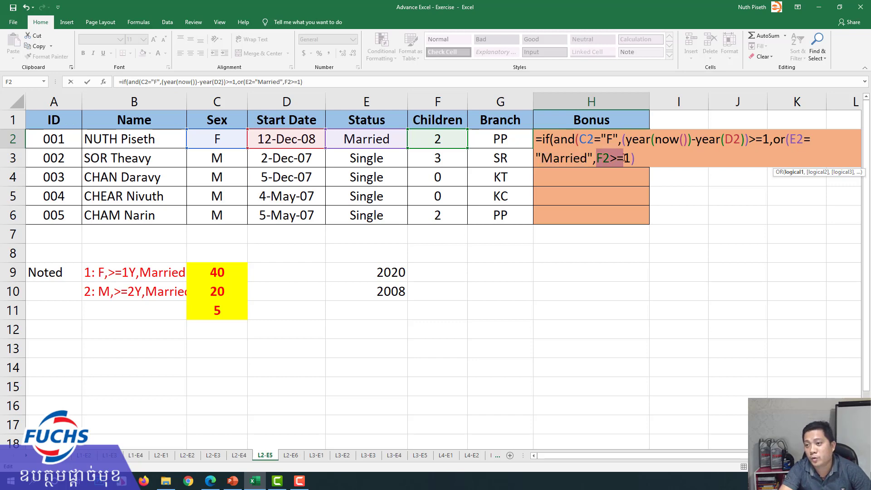
{"action": "mouse_move", "coordinate": [597, 158]}
{"action": "left_mouse_down"}
{"action": "mouse_move", "coordinate": [624, 158]}
{"action": "mouse_move", "coordinate": [554, 158]}
{"action": "left_mouse_up"}
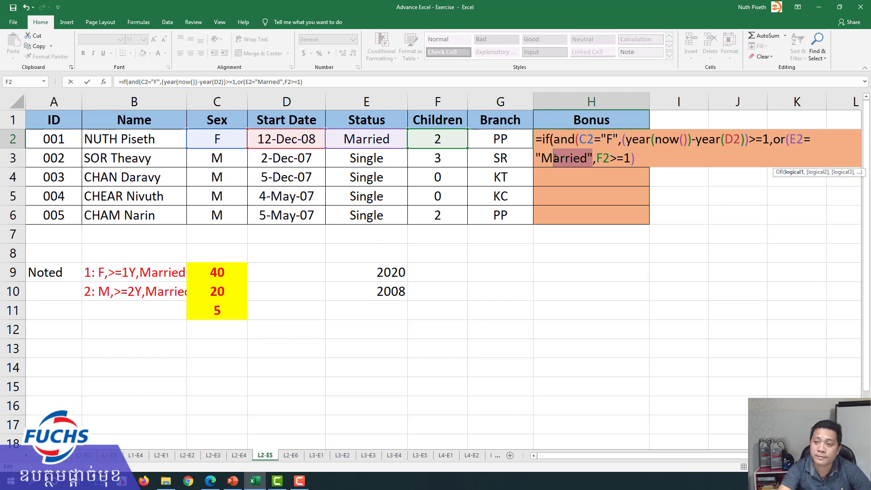
{"action": "left_click_drag", "start_coordinate": [631, 158], "coordinate": [600, 159]}
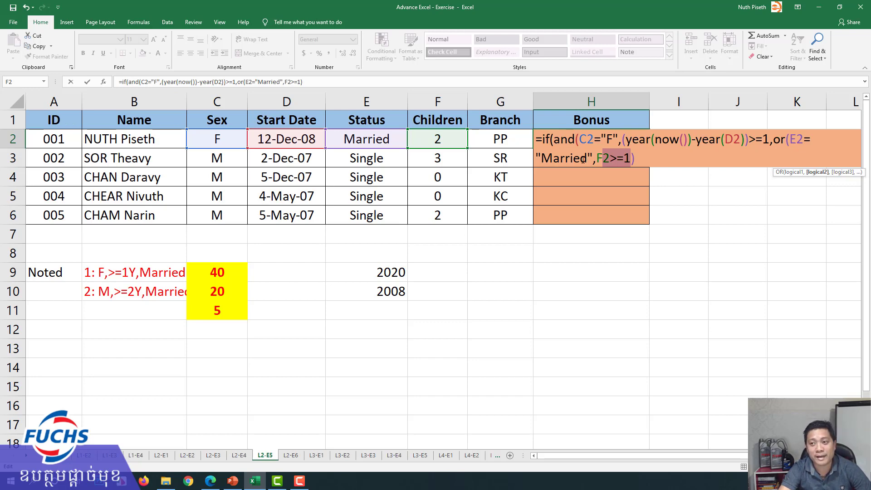
{"action": "left_click_drag", "start_coordinate": [554, 159], "coordinate": [584, 160]}
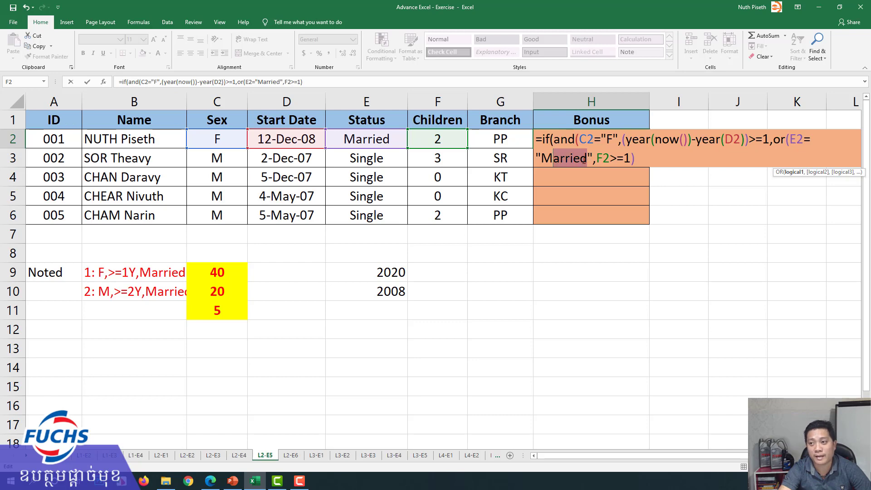
{"action": "left_click", "coordinate": [607, 158]}
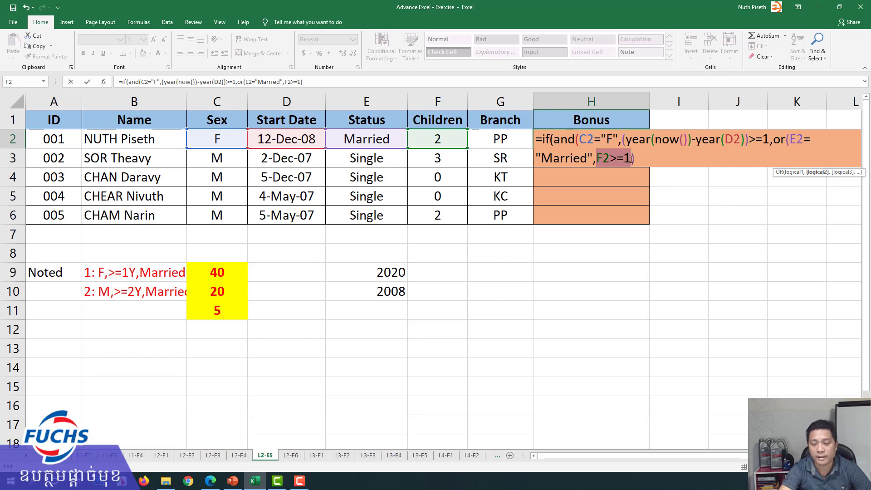
{"action": "mouse_move", "coordinate": [592, 159]}
{"action": "left_mouse_down"}
{"action": "mouse_move", "coordinate": [543, 159]}
{"action": "mouse_move", "coordinate": [596, 158]}
{"action": "left_mouse_up"}
{"action": "left_click", "coordinate": [625, 158]}
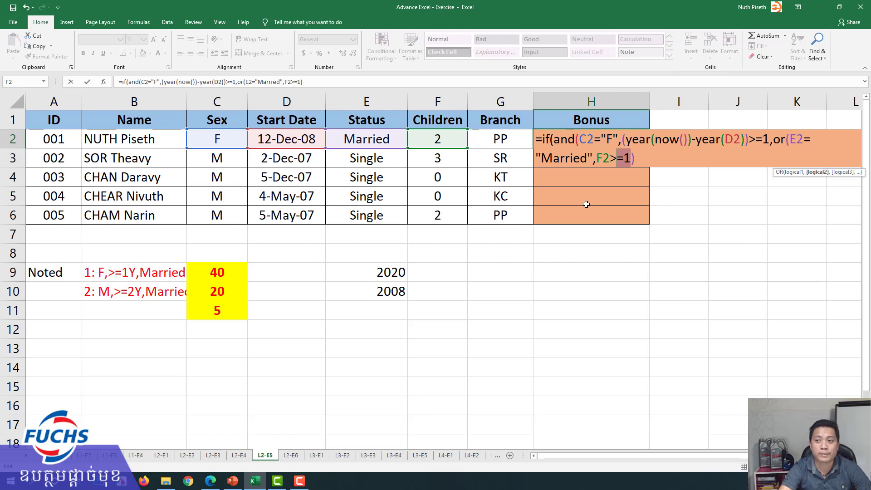
{"action": "left_click", "coordinate": [640, 159]}
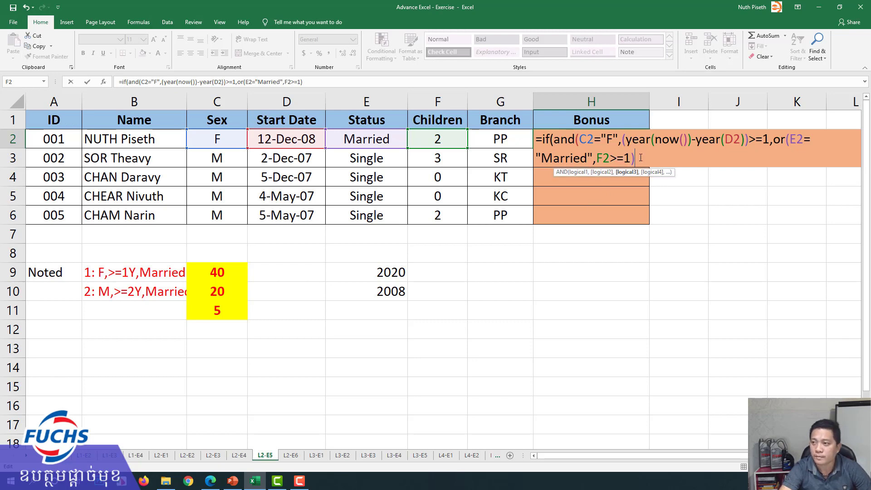
{"action": "mouse_move", "coordinate": [635, 158]}
{"action": "left_mouse_down"}
{"action": "mouse_move", "coordinate": [597, 158]}
{"action": "mouse_move", "coordinate": [630, 157]}
{"action": "left_mouse_up"}
{"action": "left_click", "coordinate": [594, 157]}
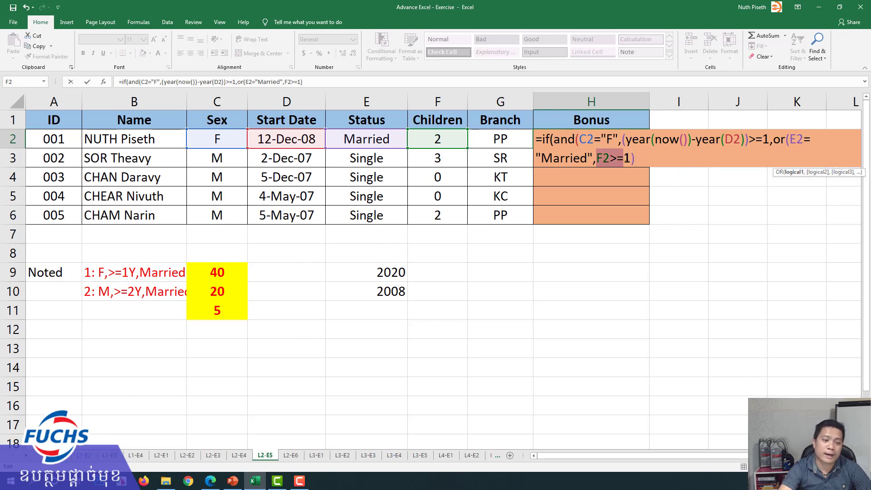
{"action": "left_click", "coordinate": [631, 158]}
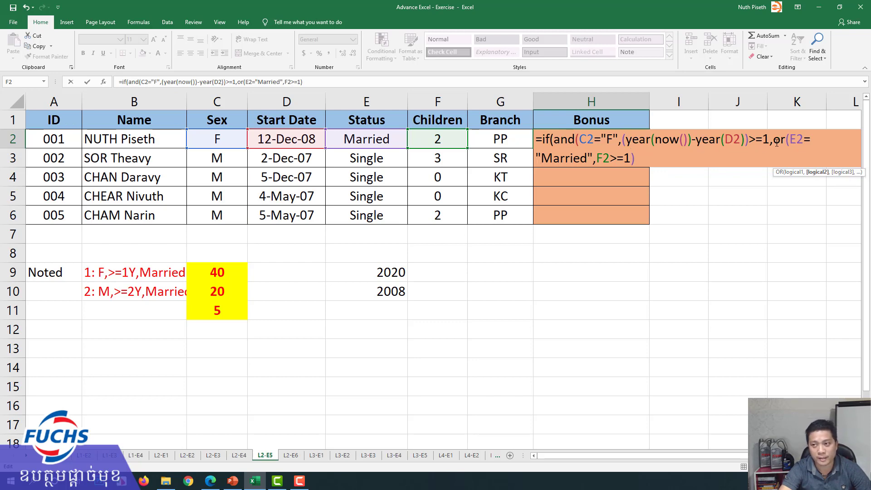
{"action": "left_click_drag", "start_coordinate": [636, 159], "coordinate": [633, 159]}
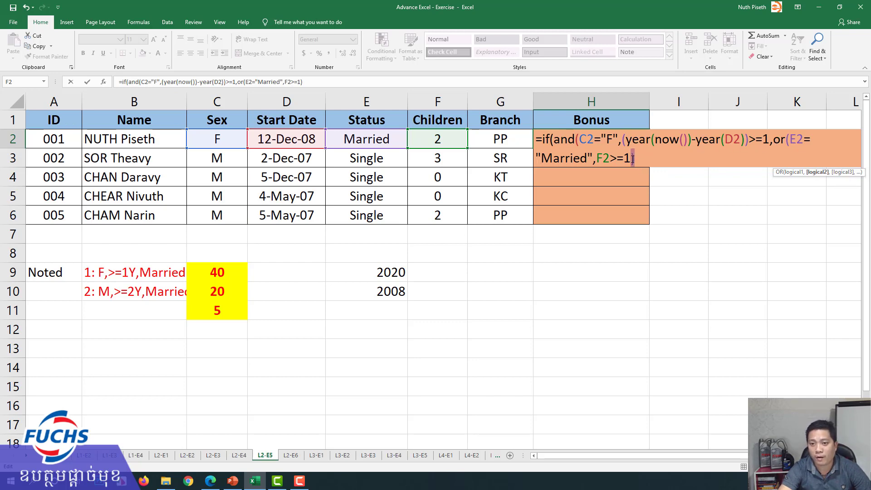
{"action": "left_click", "coordinate": [642, 159]}
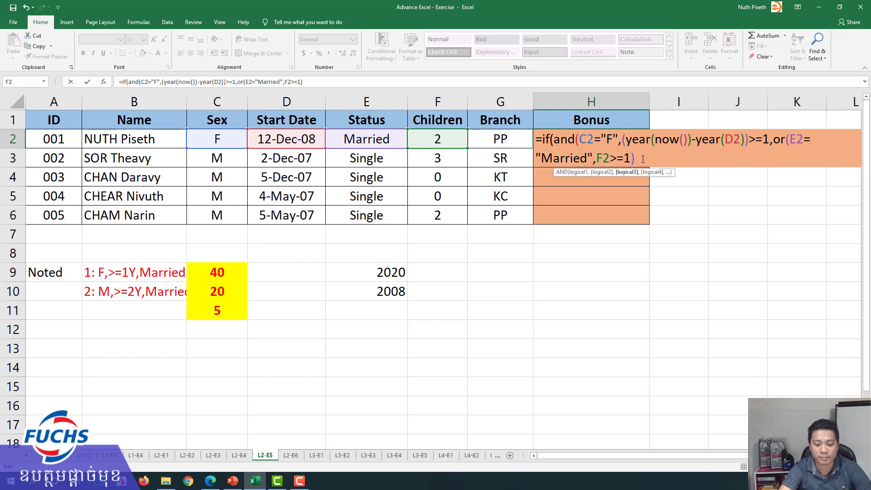
Step: Add not(G2="PP") to the AND, close the condition, and append a comma
{"action": "type", "text": ","}
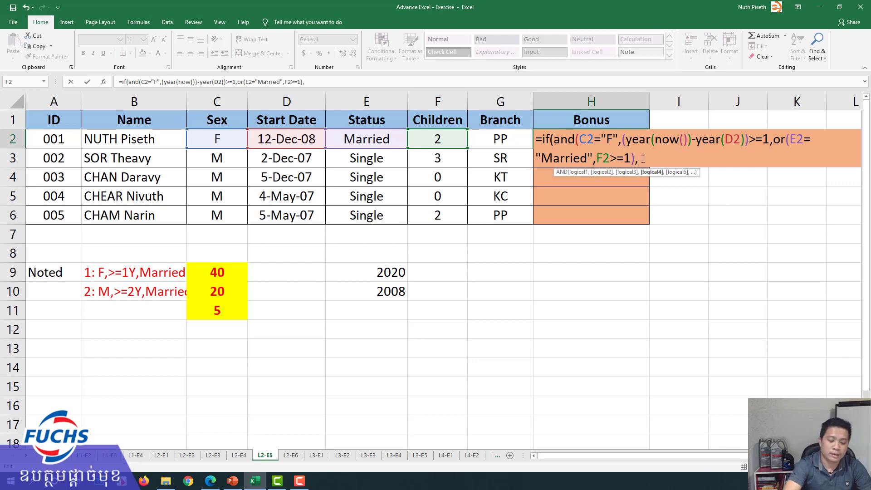
{"action": "type", "text": "not("}
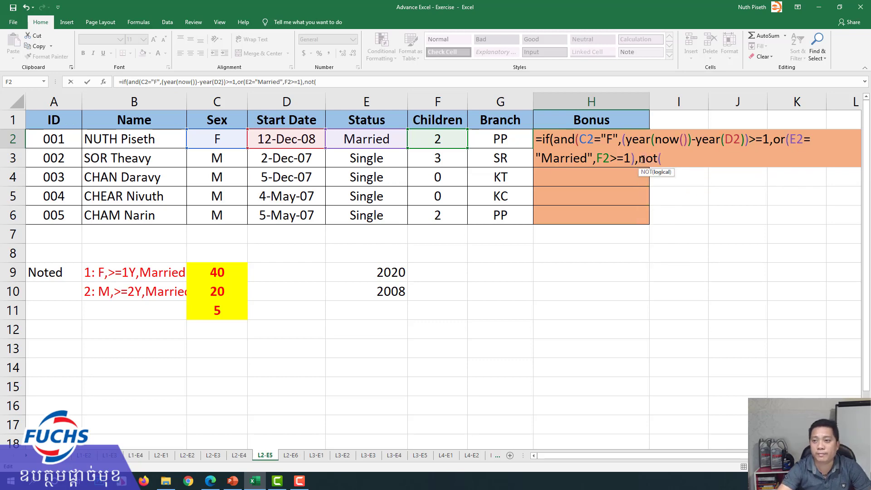
{"action": "left_click", "coordinate": [503, 143]}
{"action": "type", "text": "="}
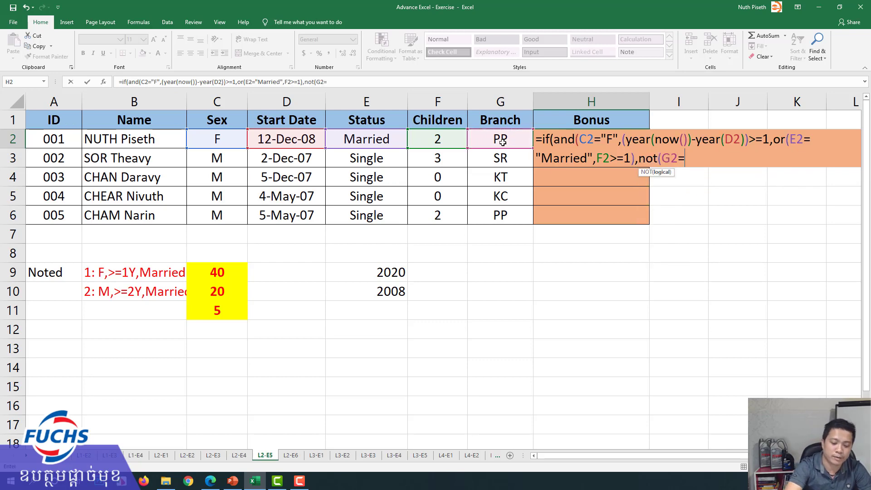
{"action": "type", "text": "\"PP"}
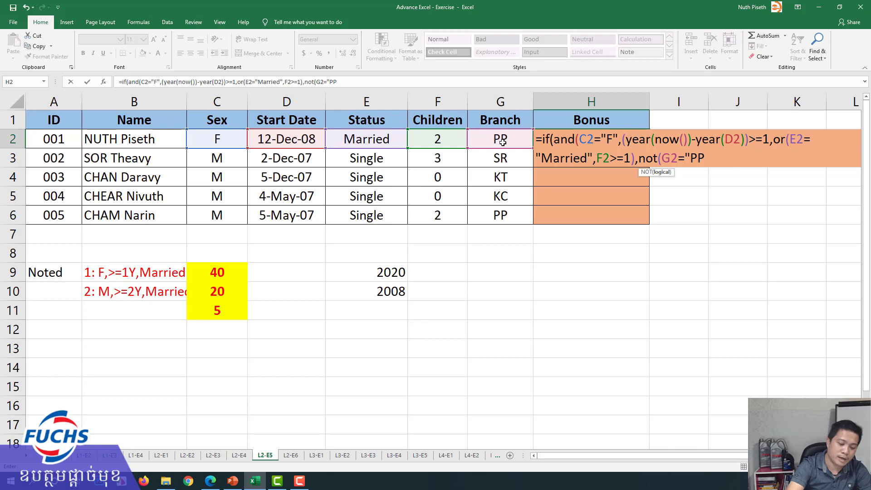
{"action": "type", "text": "\")"}
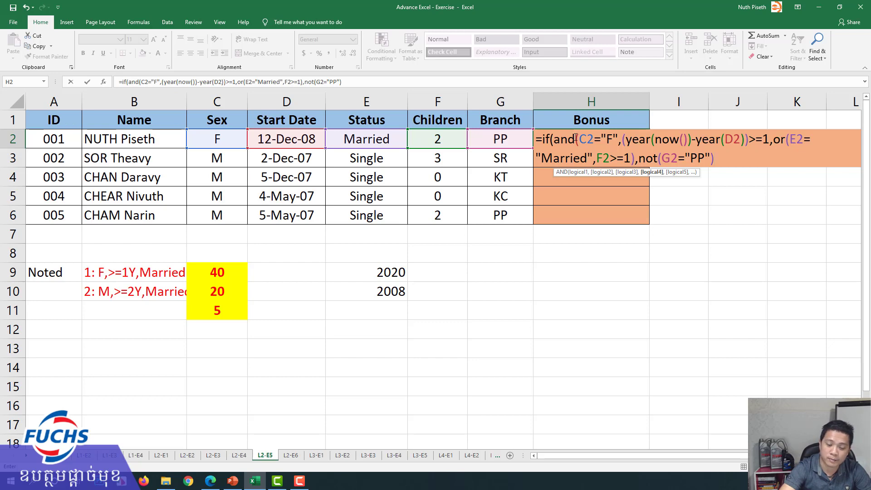
{"action": "type", "text": ")"}
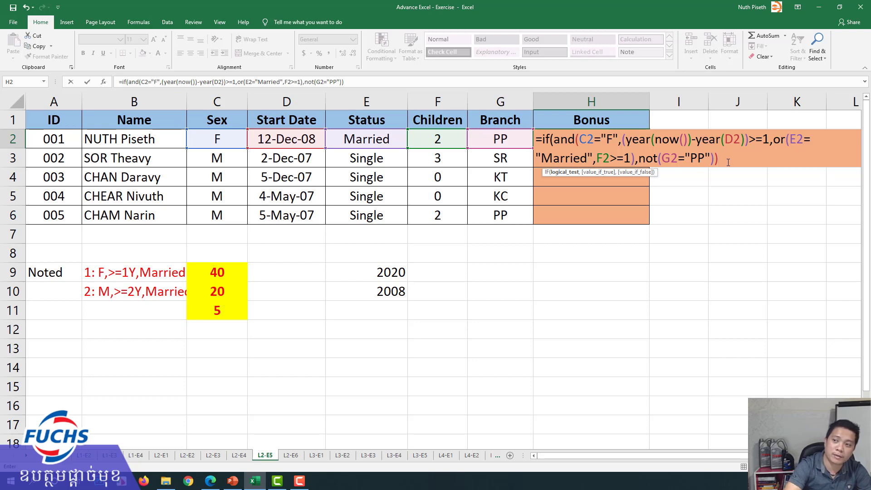
{"action": "type", "text": ","}
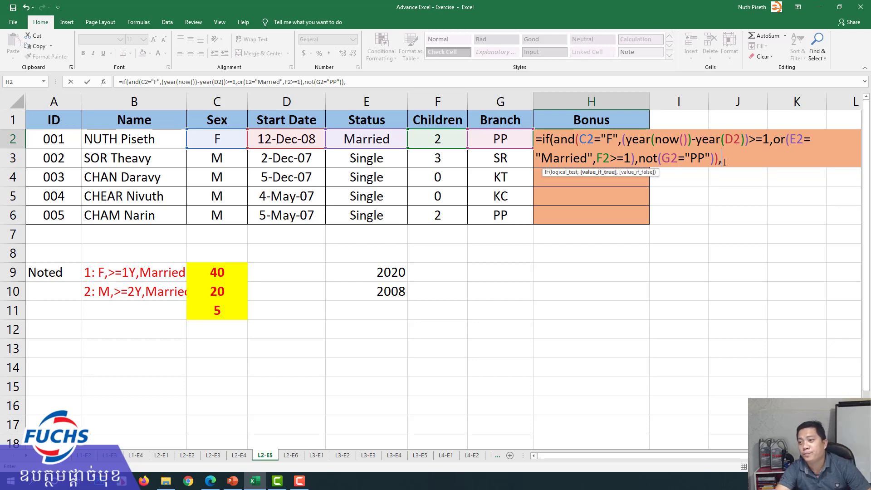
{"action": "left_click_drag", "start_coordinate": [554, 139], "coordinate": [719, 158]}
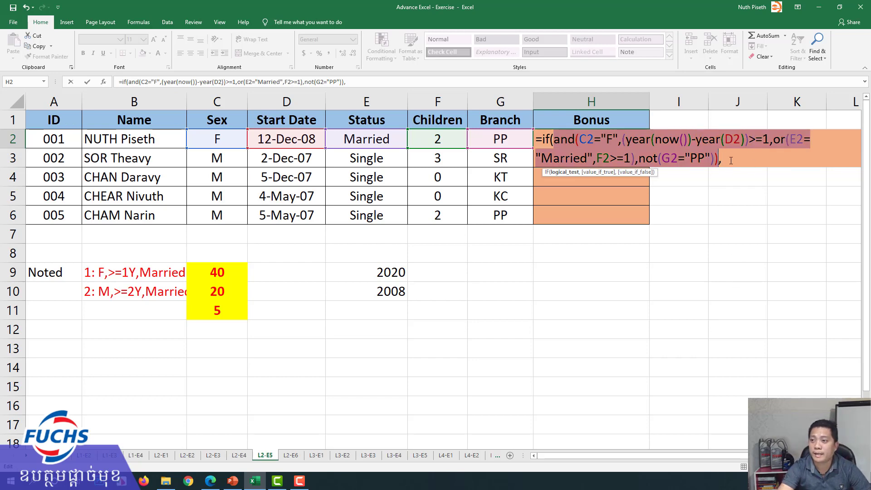
Step: Append 40 as the true value to H2's formula, then start a nested if( for the false case
{"action": "key", "text": "End"}
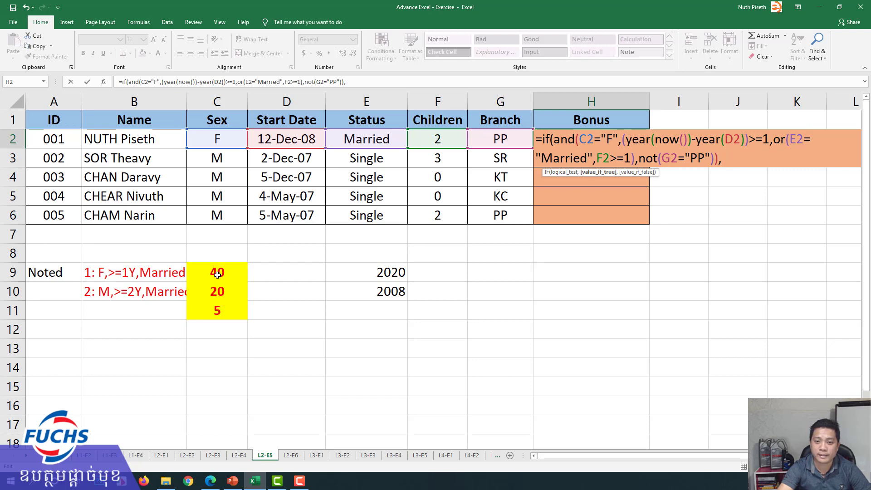
{"action": "type", "text": "40"}
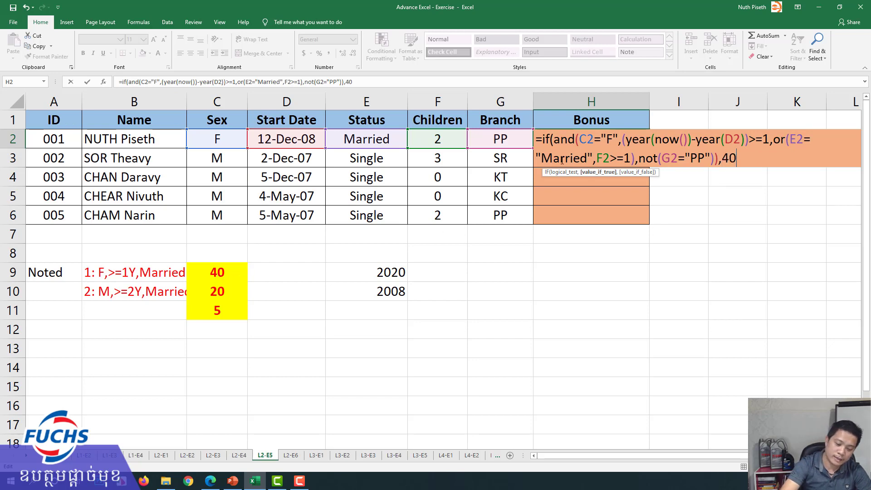
{"action": "type", "text": ","}
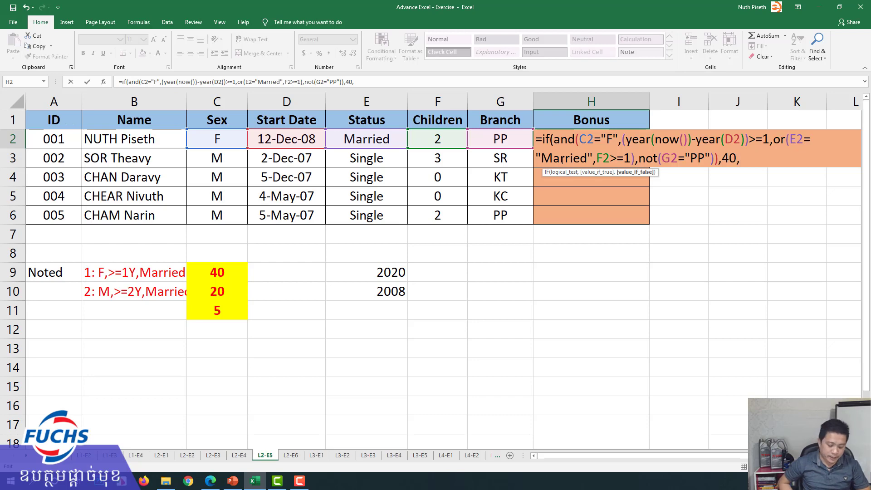
{"action": "type", "text": "i"}
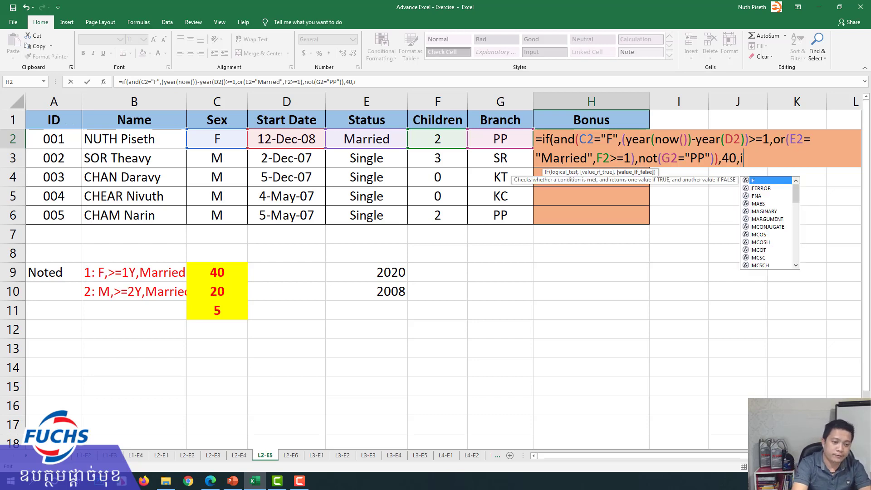
{"action": "type", "text": "f("}
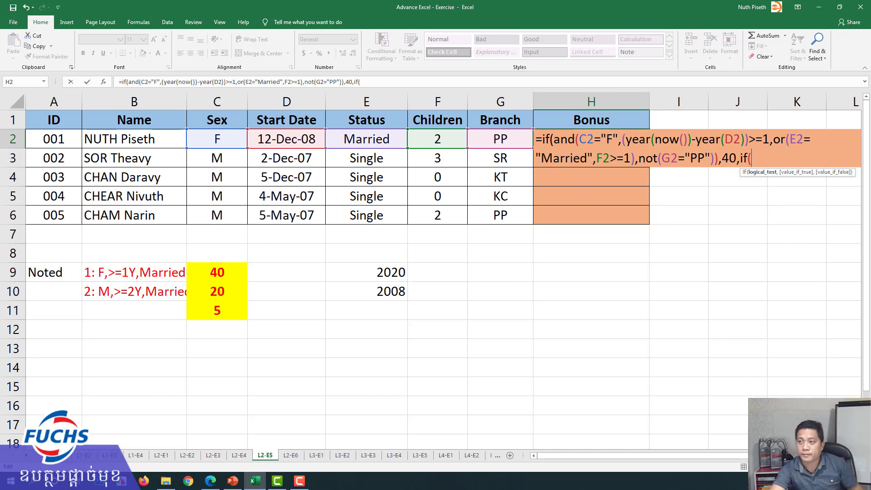
Step: Delete the whole existing formula in H2 to start over
{"action": "left_click_drag", "start_coordinate": [757, 160], "coordinate": [530, 136]}
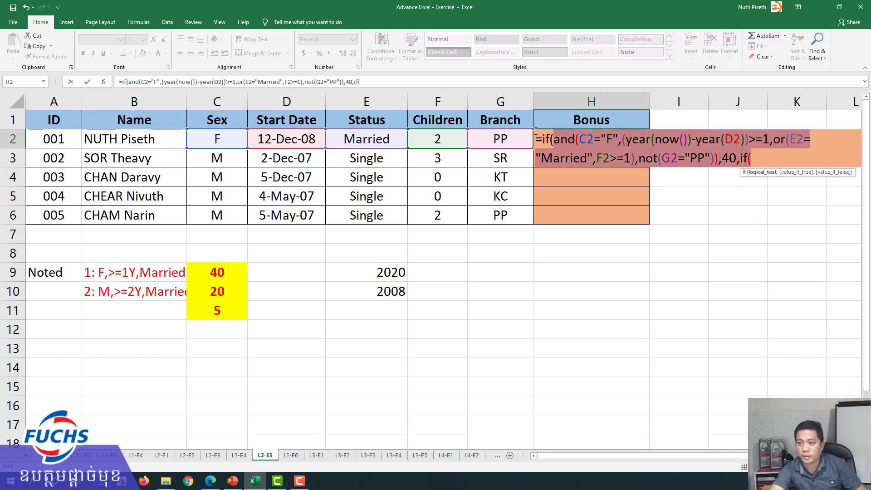
{"action": "key", "text": "BackSpace"}
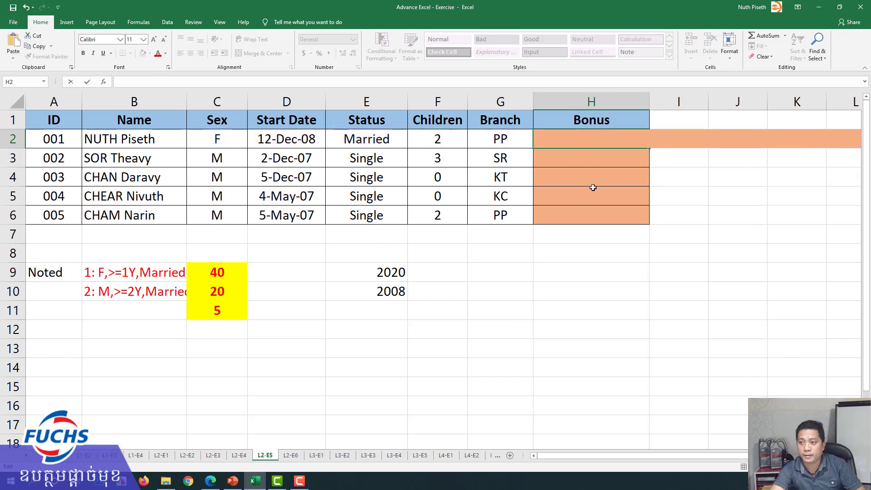
{"action": "key", "text": "Return"}
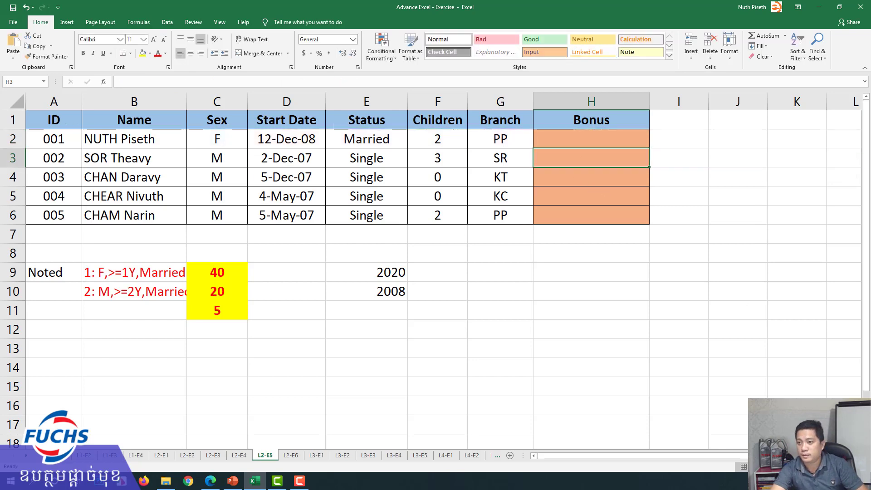
Step: Paste the partial formula =if(and(C2="F",...),40,if( back into H2
{"action": "scroll", "coordinate": [787, 339], "scroll_direction": "up", "scroll_amount": 1}
{"action": "scroll", "coordinate": [788, 339], "scroll_direction": "up", "scroll_amount": 1}
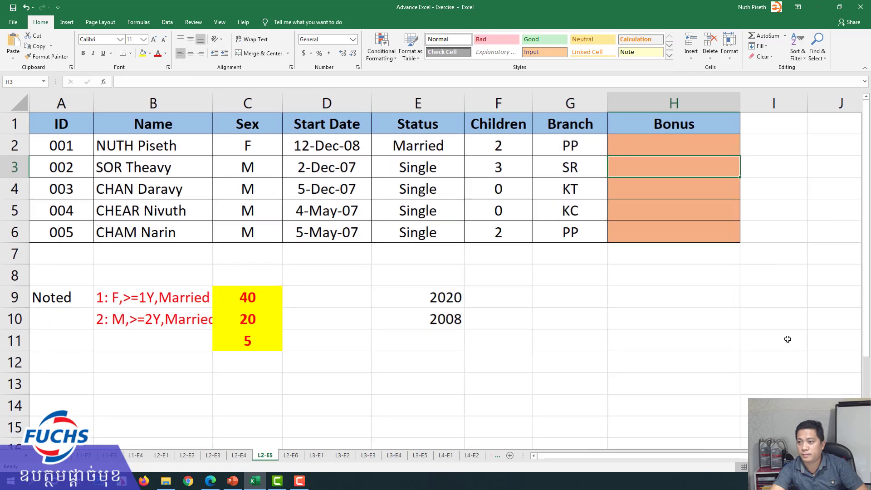
{"action": "left_click", "coordinate": [675, 140]}
{"action": "double_click", "coordinate": [676, 143]}
{"action": "type", "text": "=if(and(C2=\"F\",(year(now())-year(D2))>=1,or(E2=\"Married\",F2>=1),not(G2=\"PP\")),40,if("}
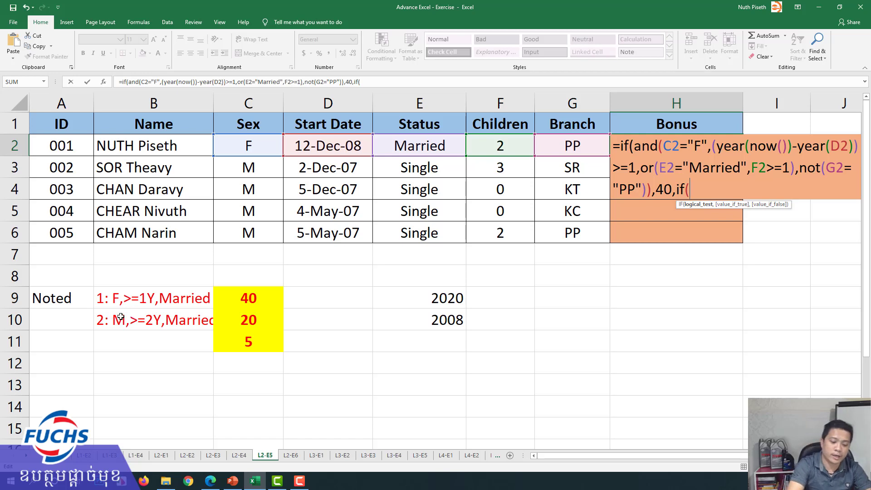
Step: Begin the second AND test: C2="M" and (YEAR(NOW())-YEAR(D2))>=2
{"action": "type", "text": "and("}
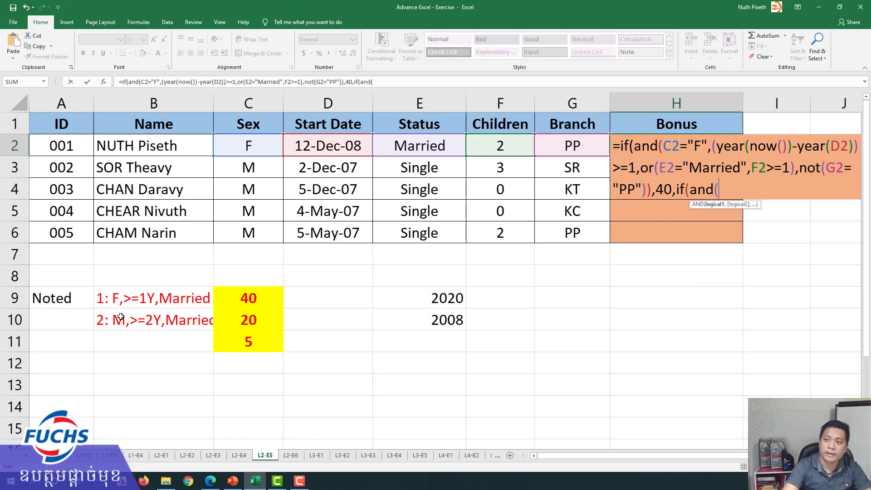
{"action": "left_click", "coordinate": [255, 145]}
{"action": "type", "text": "="}
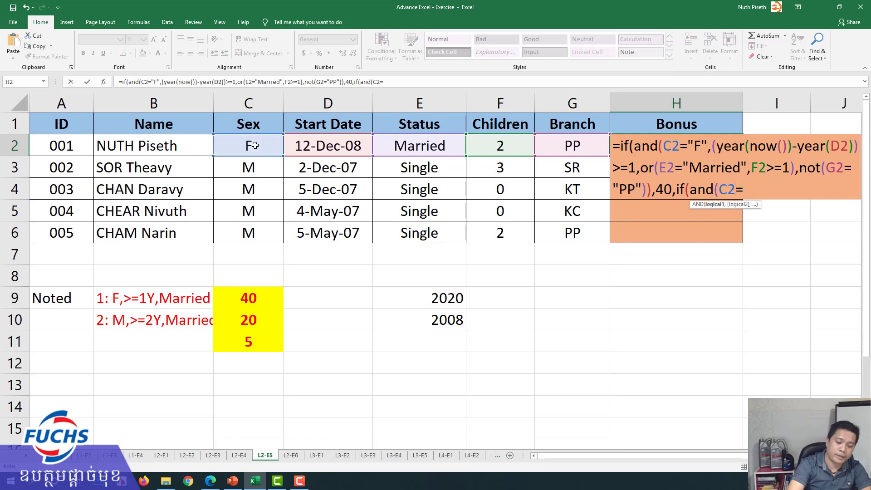
{"action": "type", "text": "\"M\","}
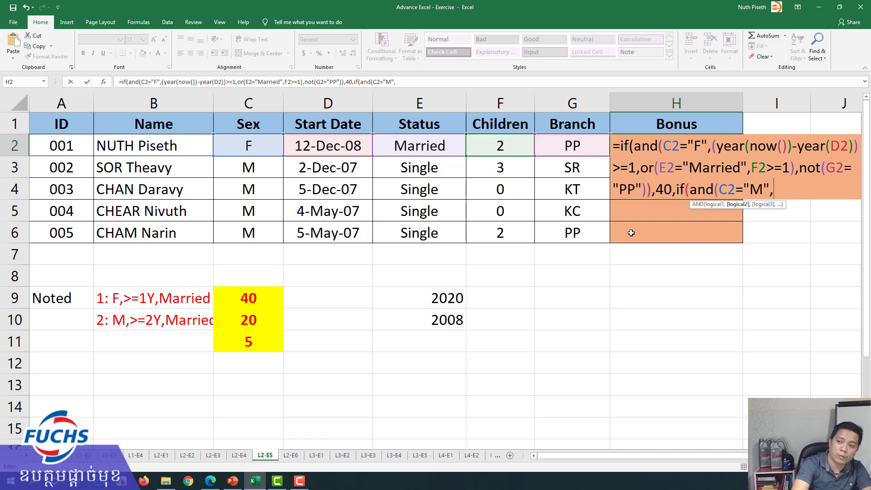
{"action": "type", "text": "("}
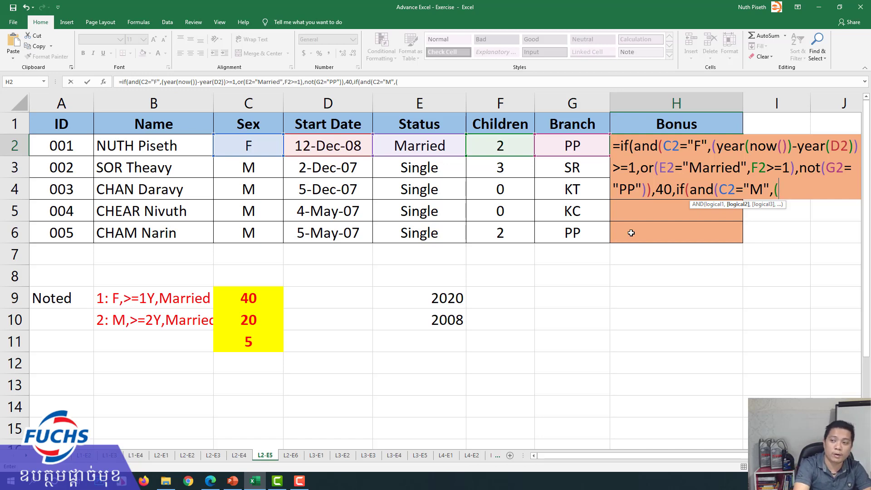
{"action": "type", "text": "year("}
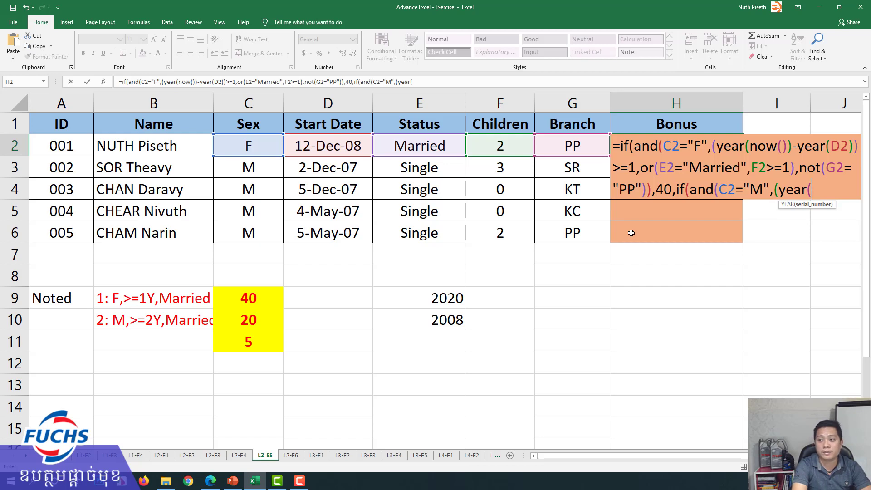
{"action": "type", "text": "now"}
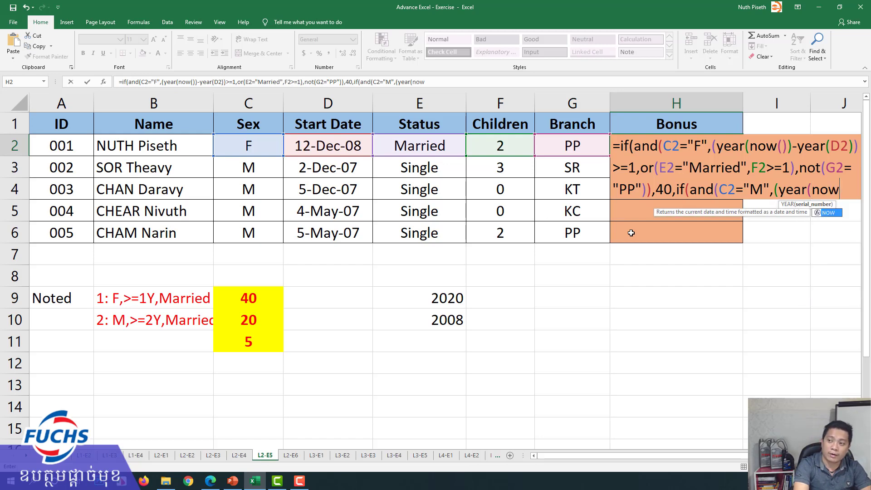
{"action": "type", "text": "()"}
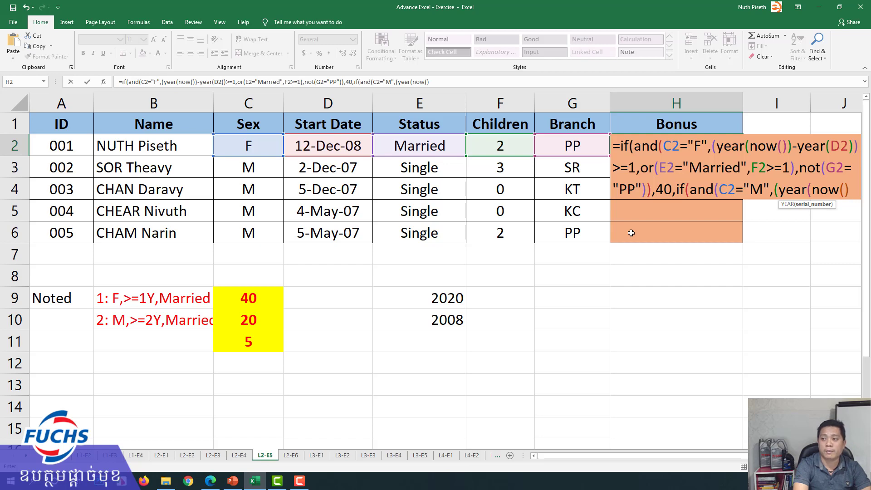
{"action": "type", "text": ")"}
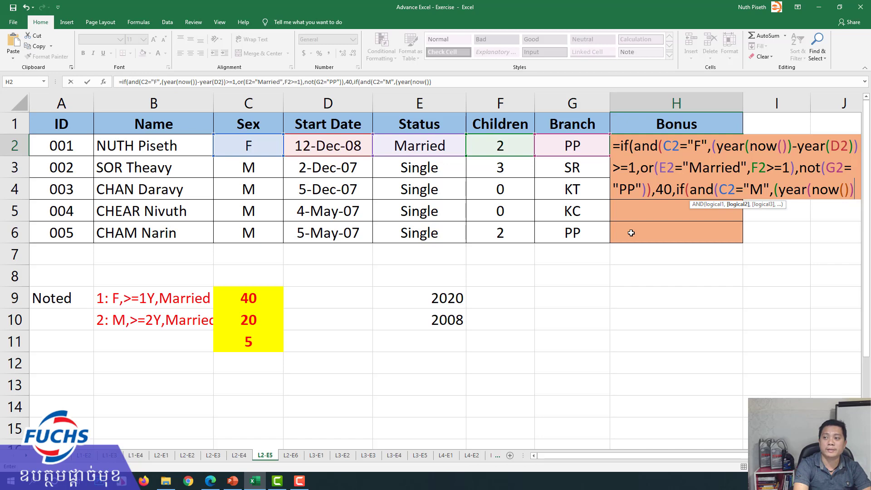
{"action": "type", "text": "-"}
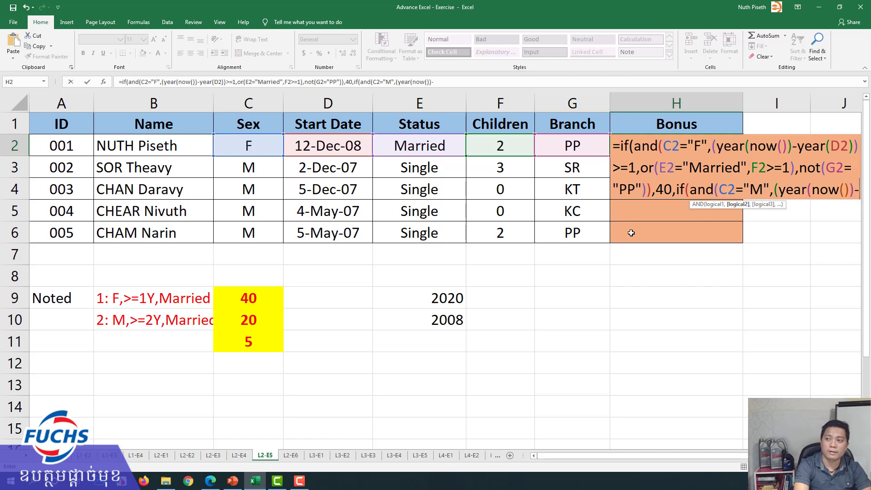
{"action": "type", "text": "year"}
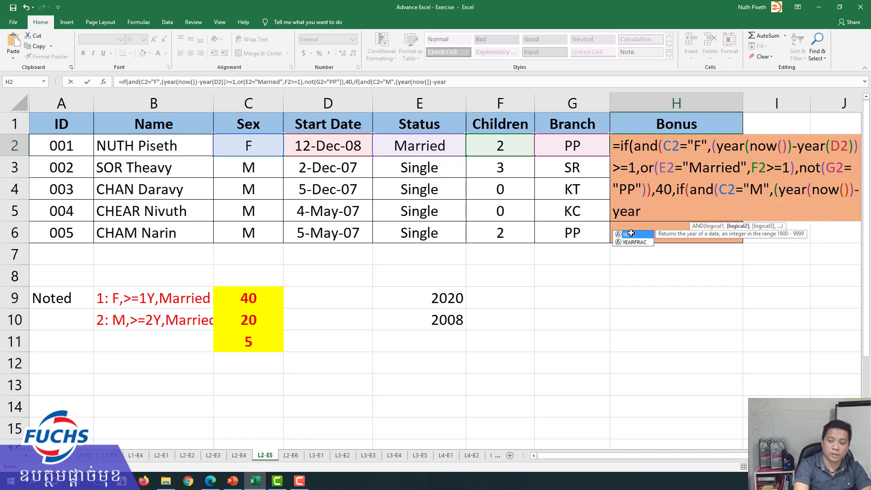
{"action": "type", "text": "("}
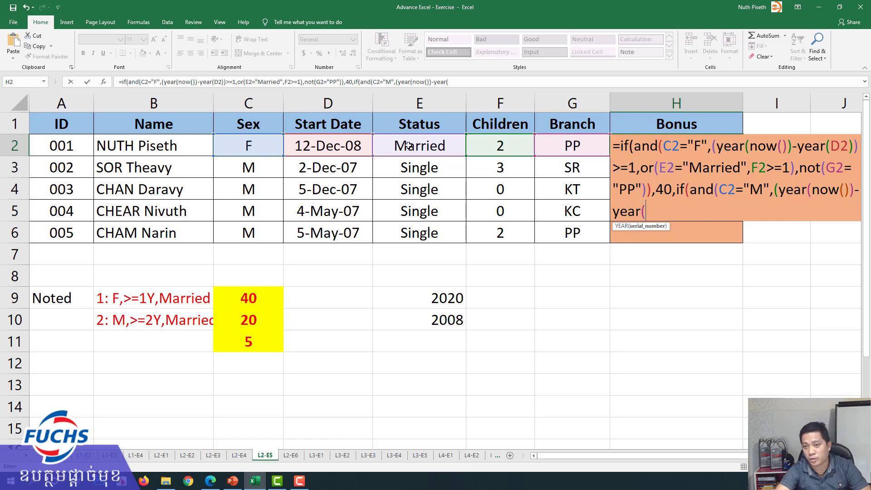
{"action": "left_click", "coordinate": [348, 145]}
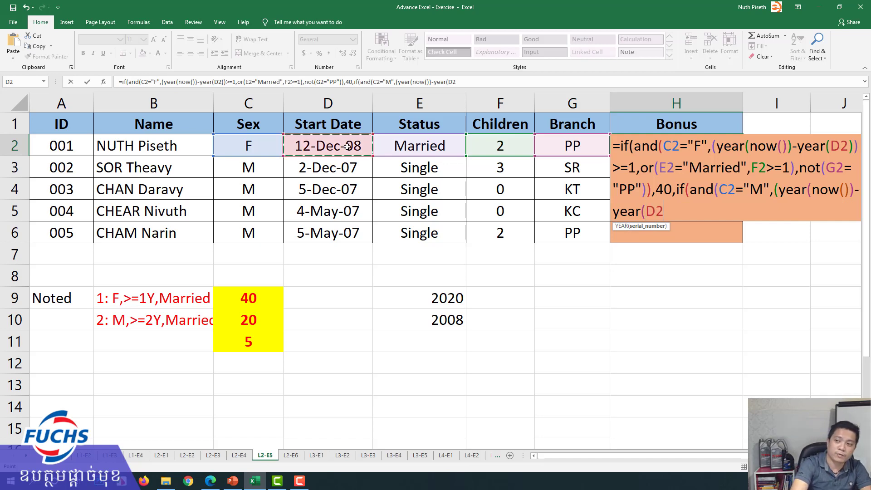
{"action": "type", "text": "))"}
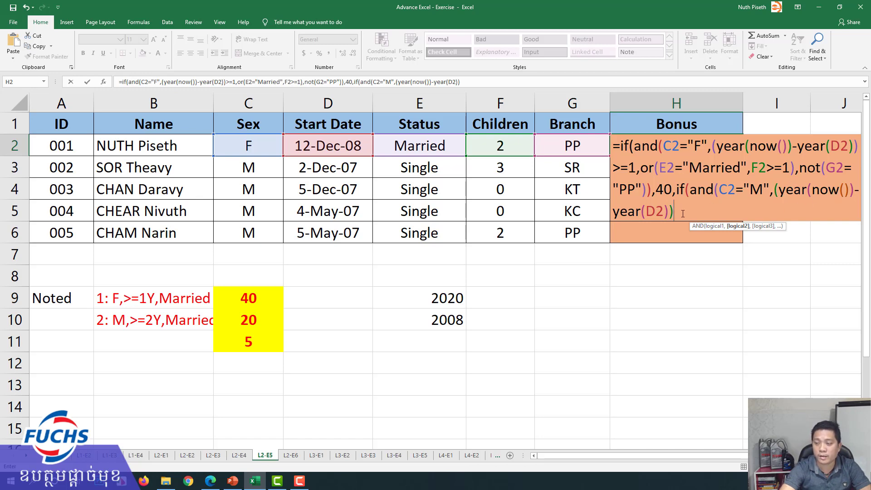
{"action": "type", "text": ">="}
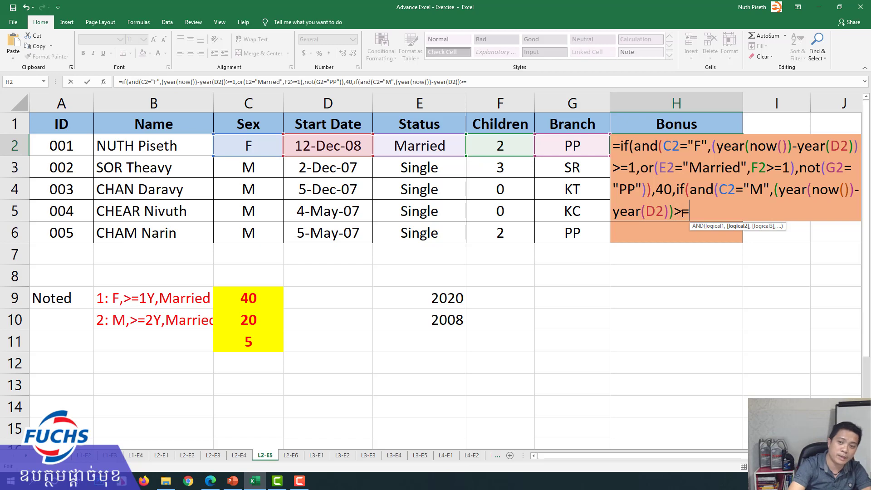
{"action": "type", "text": "2"}
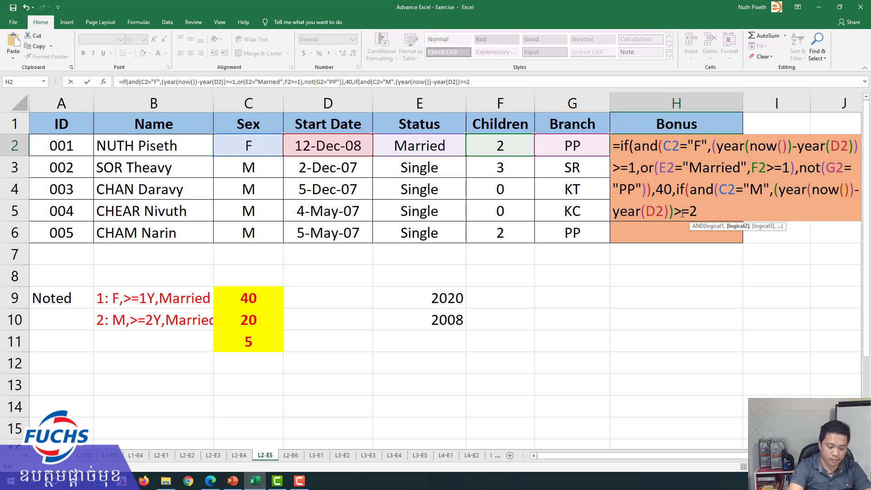
{"action": "type", "text": ","}
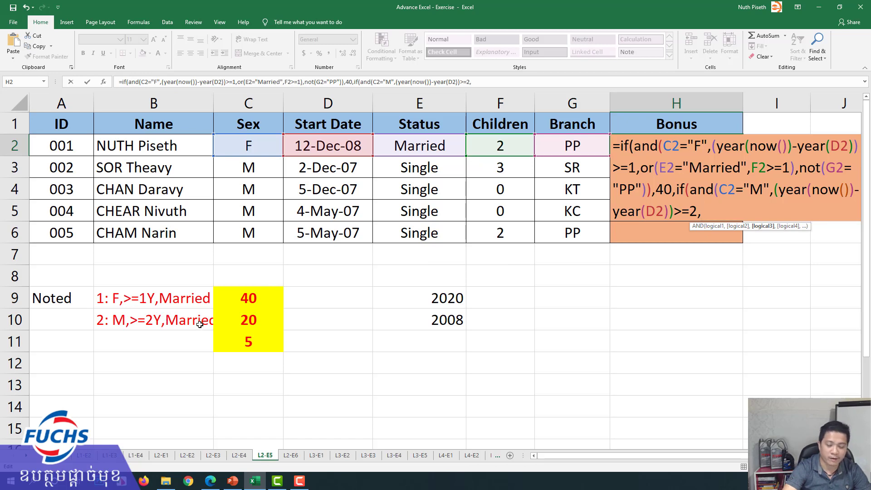
Step: Add E2="Married" and NOT(G2="PP"), return 20 else 5, close the parentheses and commit
{"action": "left_click", "coordinate": [418, 147]}
{"action": "type", "text": "="}
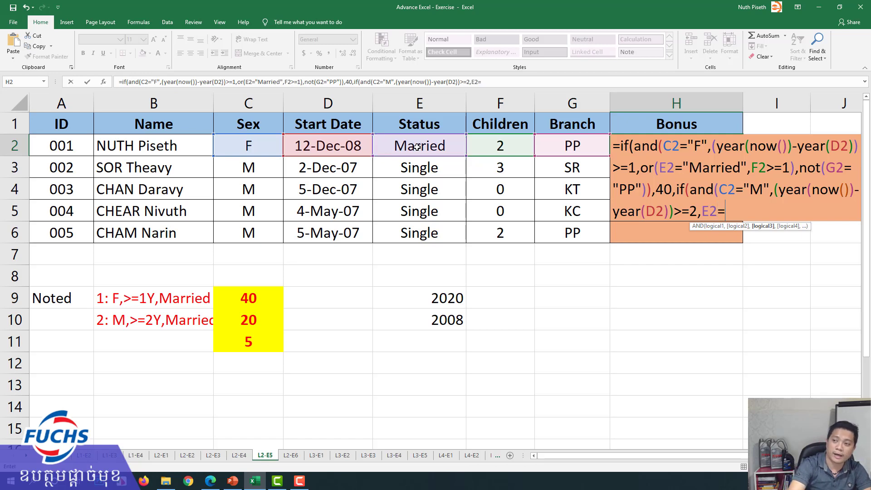
{"action": "type", "text": "\"Mar"}
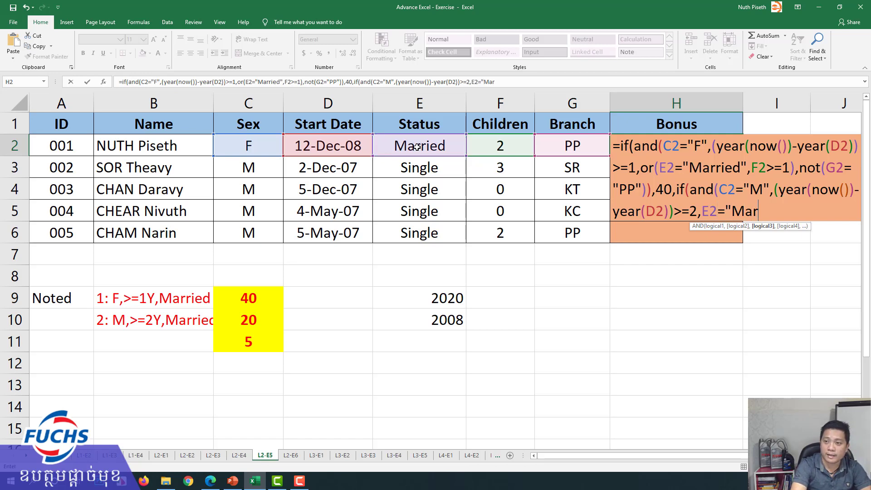
{"action": "type", "text": "ried"}
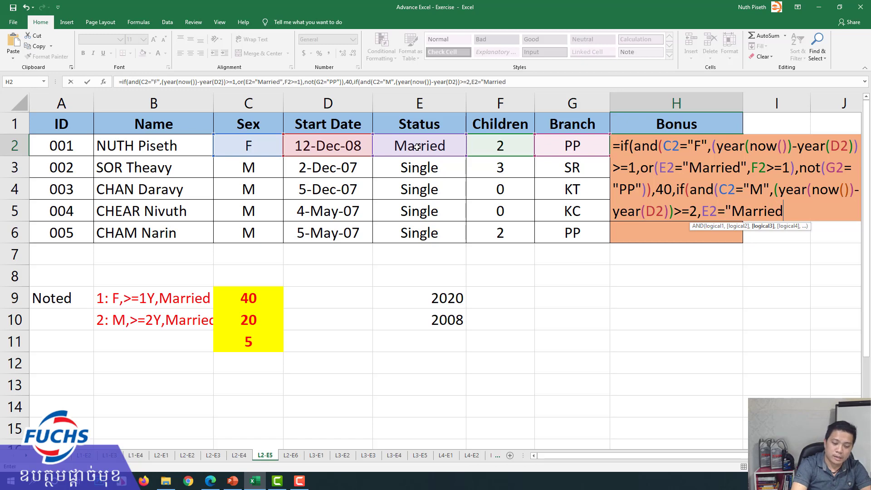
{"action": "type", "text": "\","}
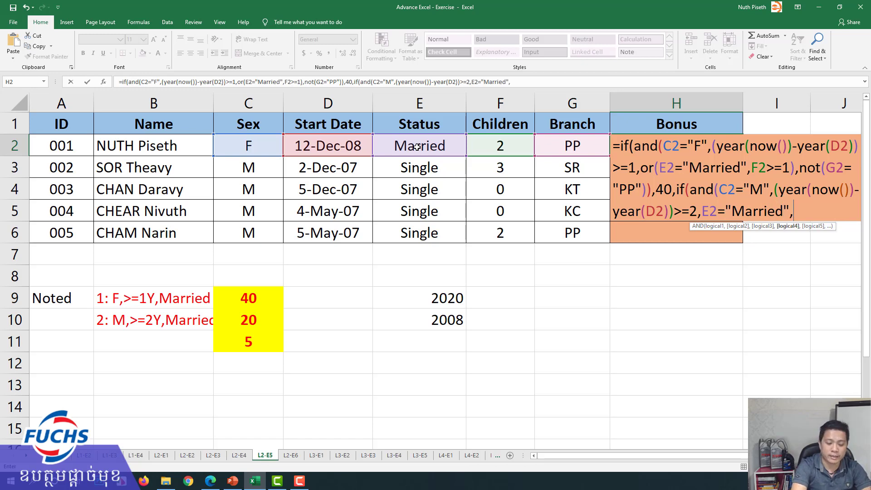
{"action": "type", "text": "Not("}
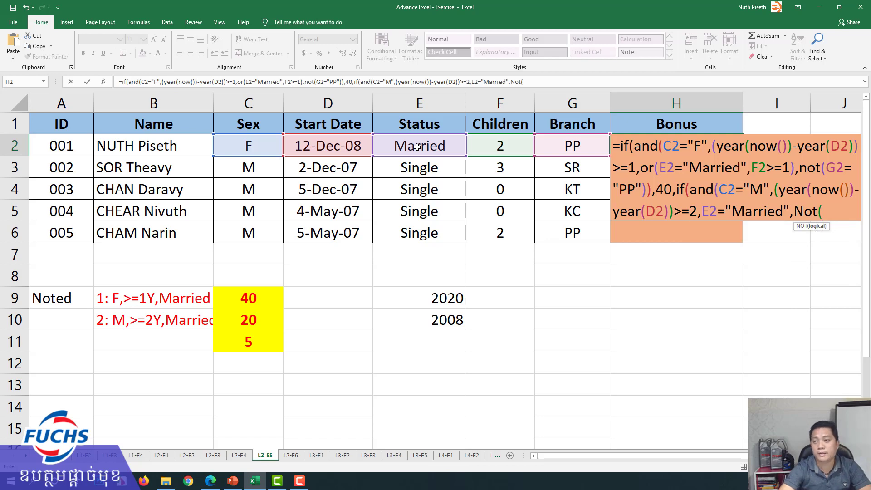
{"action": "left_click", "coordinate": [568, 147]}
{"action": "type", "text": "="}
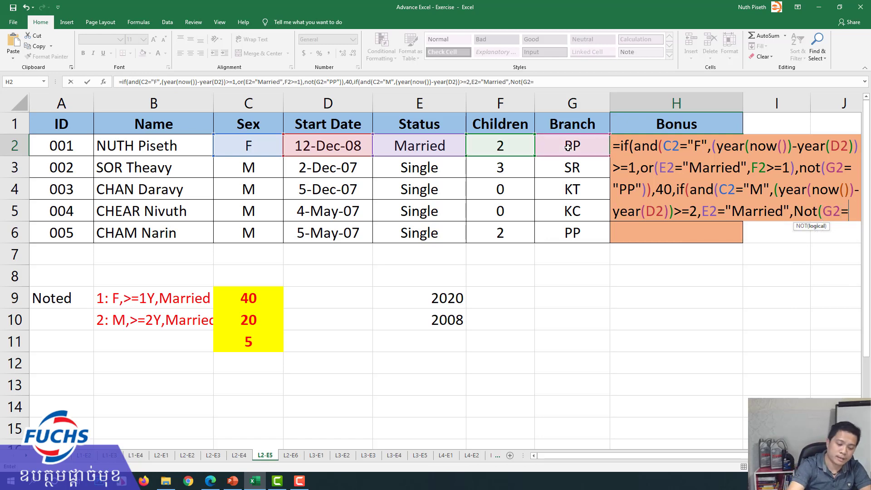
{"action": "type", "text": "\"\"PP"}
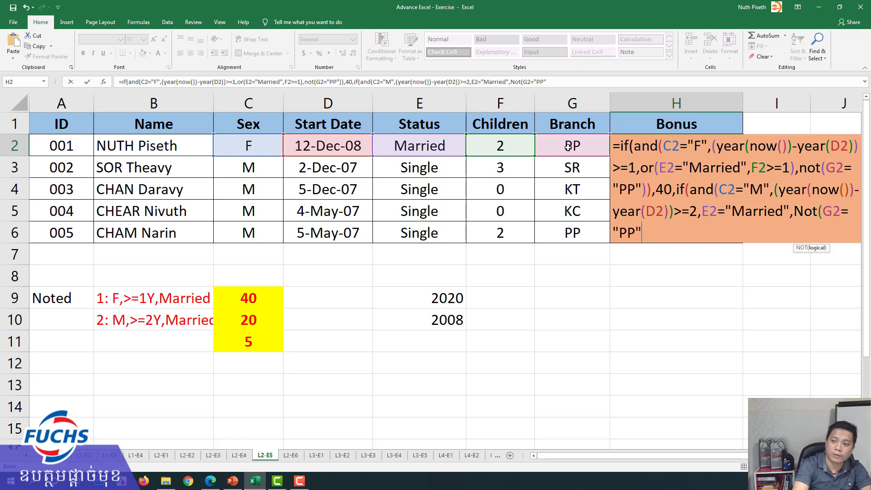
{"action": "type", "text": ")"}
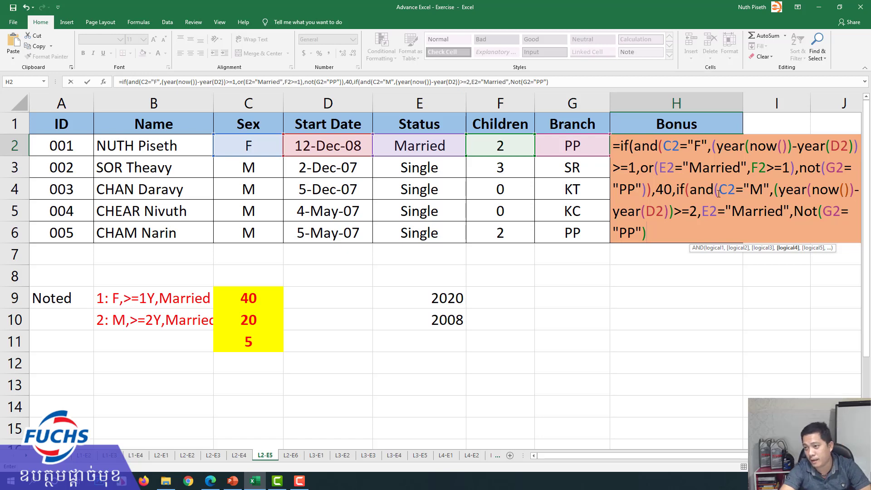
{"action": "type", "text": ")"}
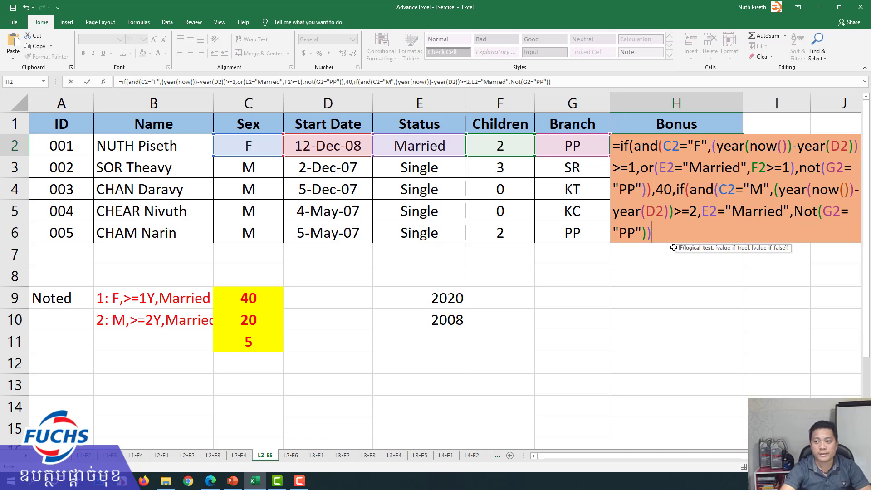
{"action": "type", "text": ","}
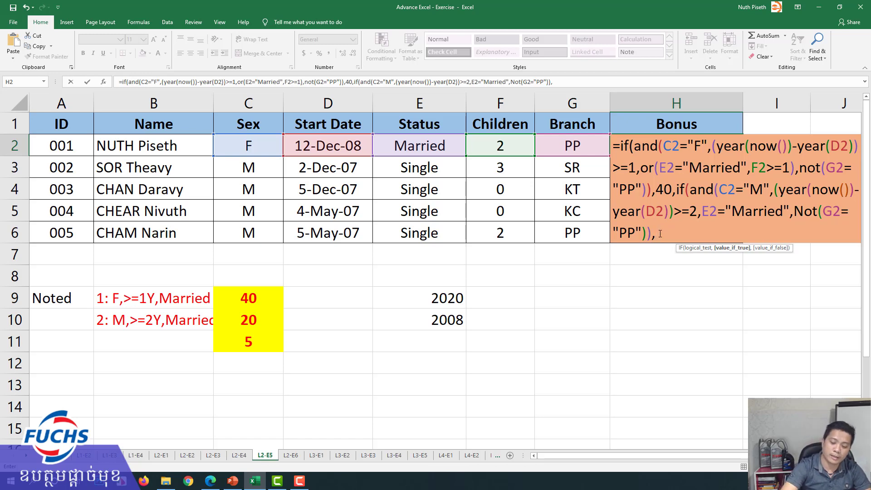
{"action": "type", "text": "20"}
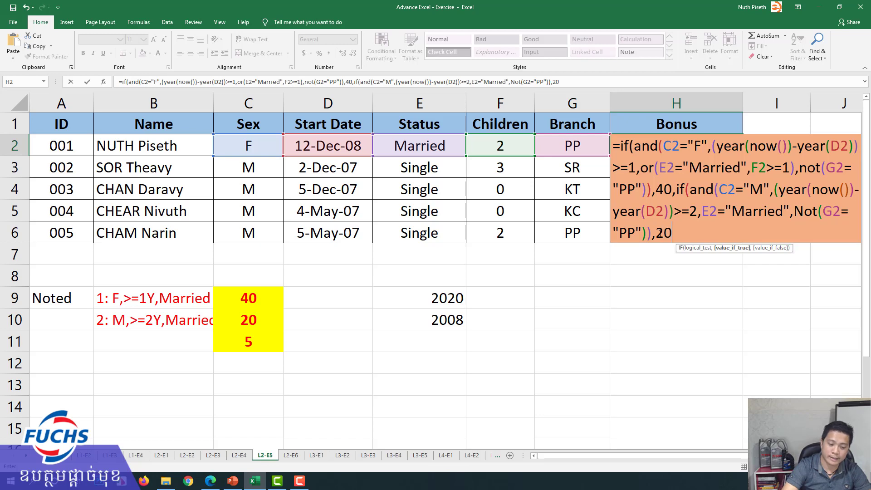
{"action": "type", "text": ","}
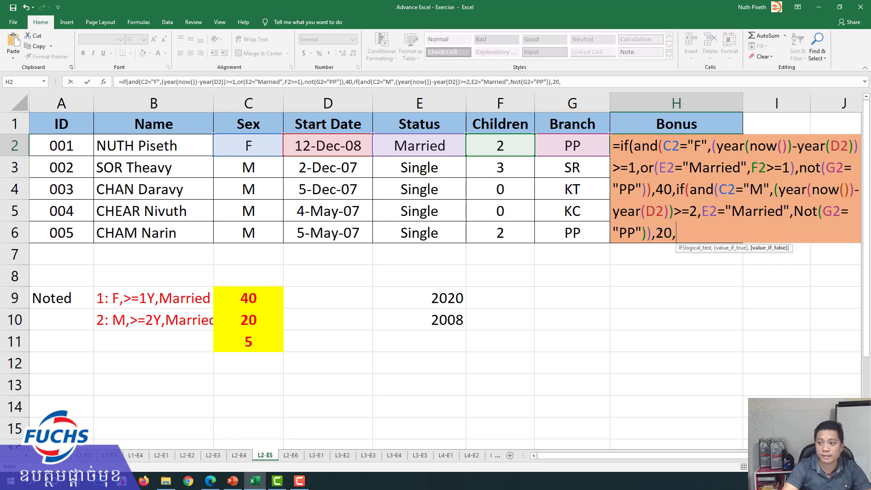
{"action": "type", "text": "5"}
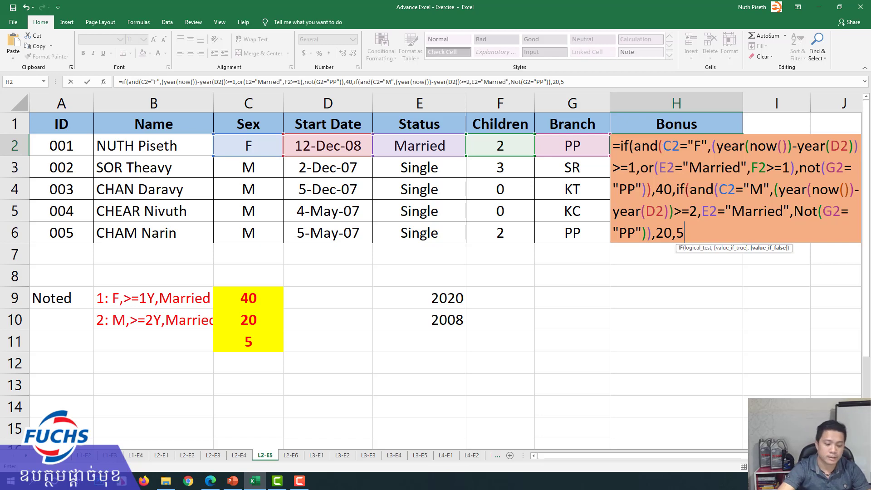
{"action": "type", "text": ")"}
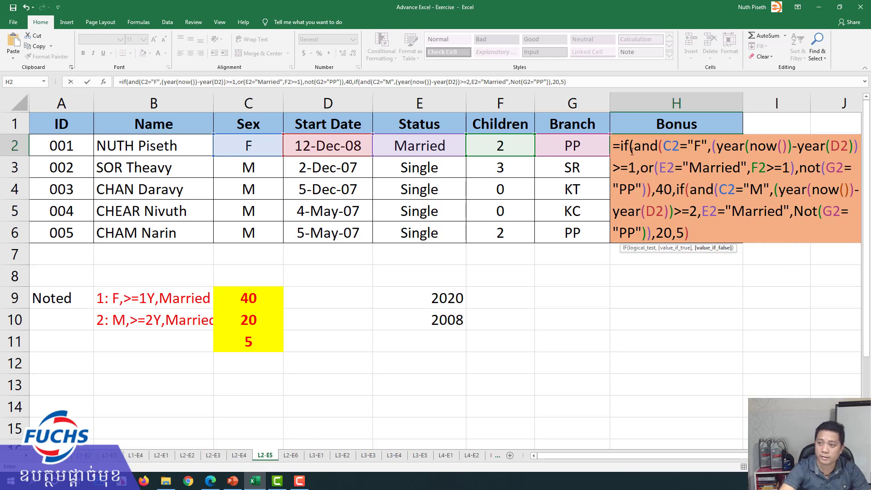
{"action": "type", "text": ")"}
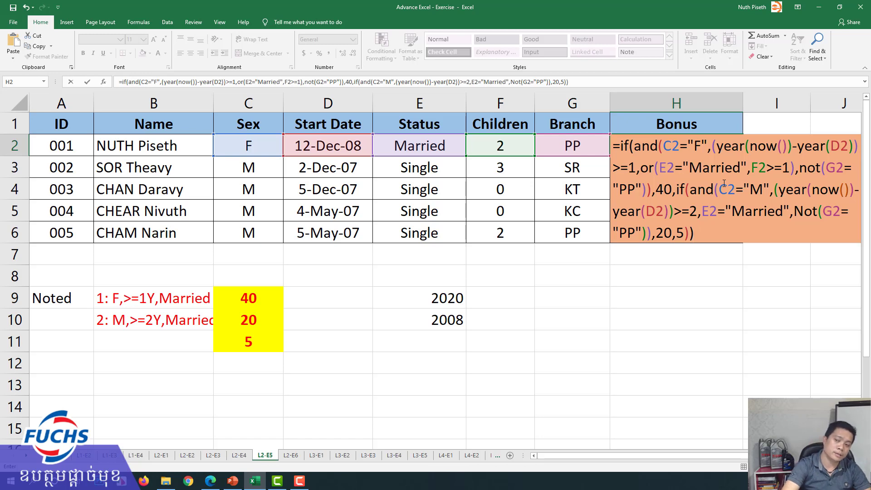
{"action": "key", "text": "Return"}
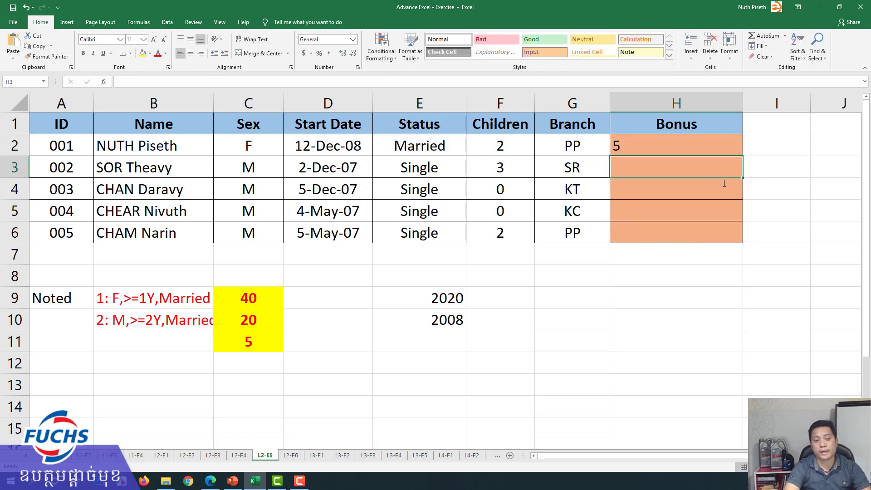
Step: Check the first employee's bonus, start date, status, children and branch against the first bonus rule in B9
{"action": "left_click", "coordinate": [638, 143]}
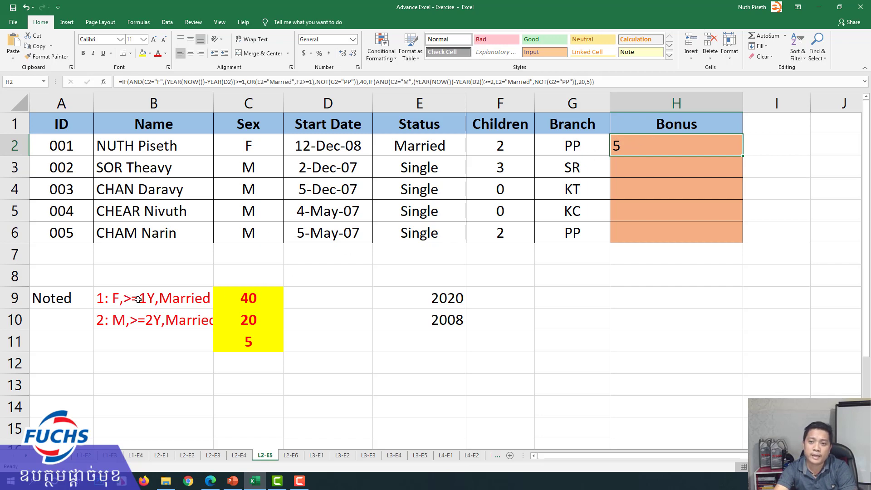
{"action": "left_click", "coordinate": [327, 146]}
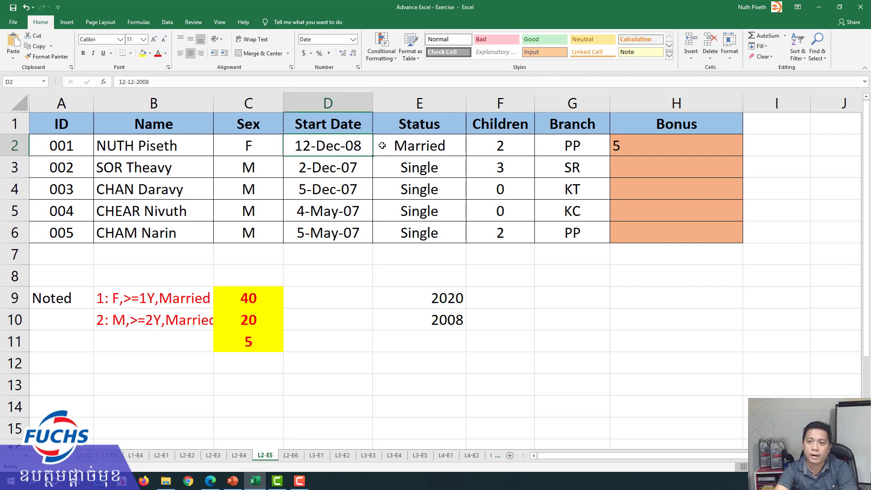
{"action": "left_click", "coordinate": [401, 144]}
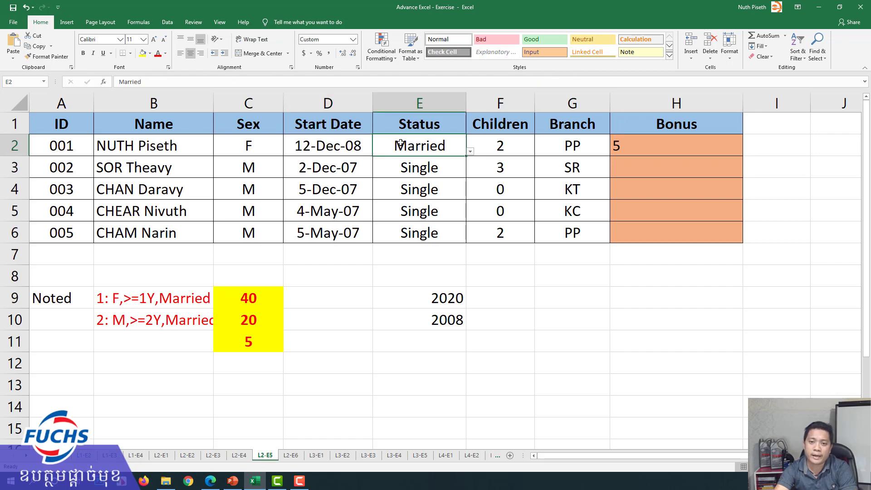
{"action": "double_click", "coordinate": [173, 303]}
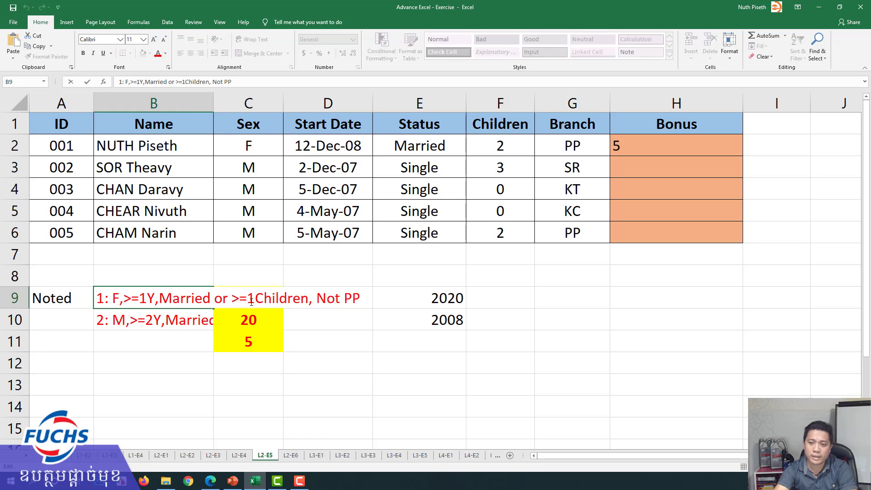
{"action": "key", "text": "Return"}
{"action": "left_click", "coordinate": [487, 146]}
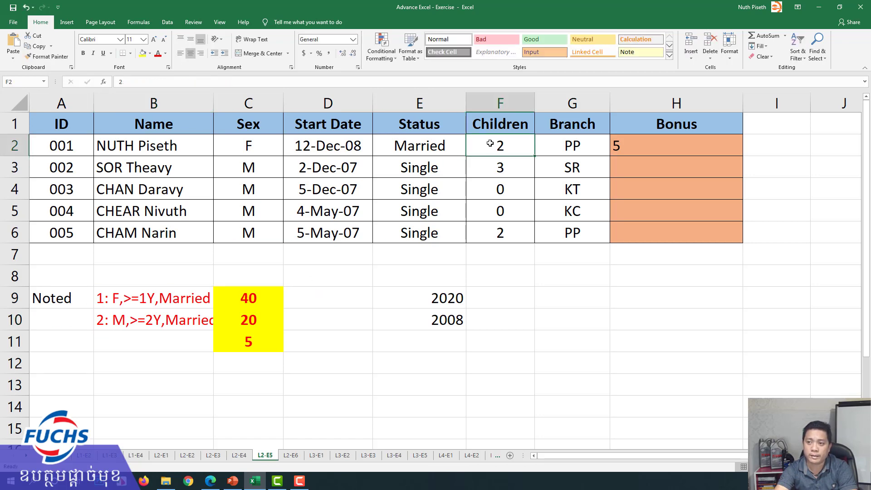
{"action": "left_click", "coordinate": [554, 146]}
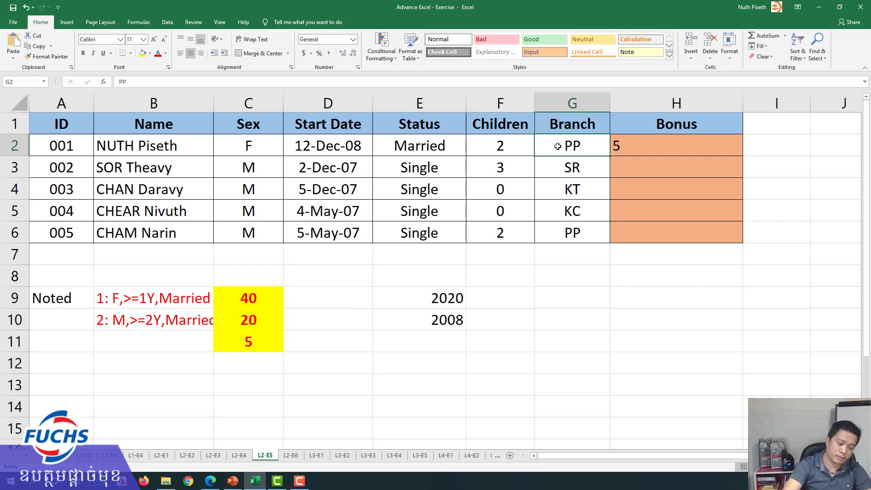
Step: Change the first employee's branch in G2 to SR so H2 shows 40
{"action": "type", "text": "SR"}
{"action": "key", "text": "Return"}
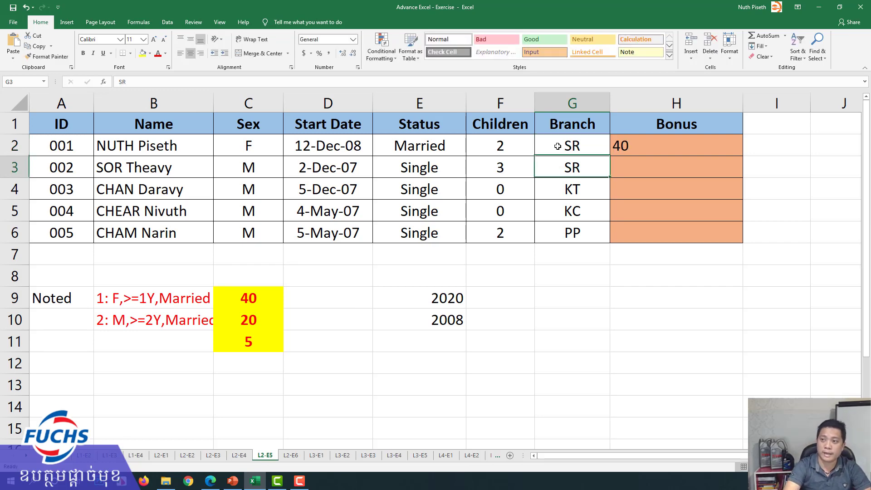
{"action": "left_click", "coordinate": [672, 144]}
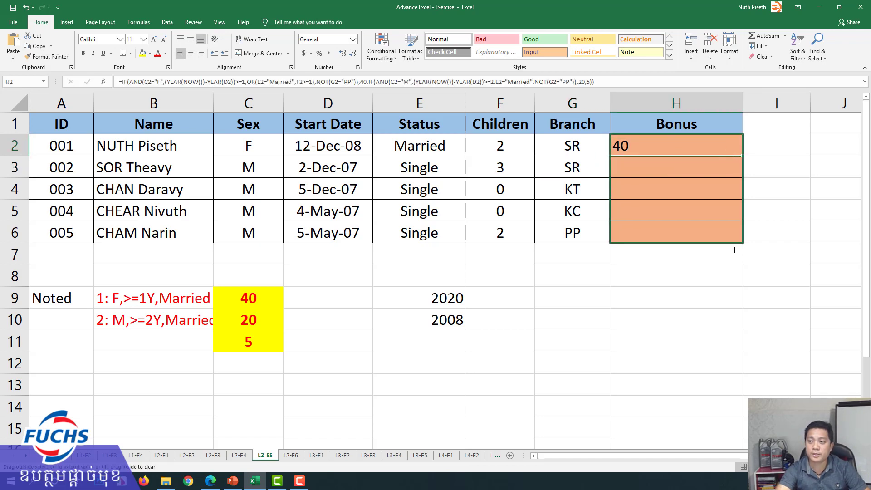
Step: Fill the Bonus formula down to H6 and compare the second employee's data with the second rule
{"action": "left_click_drag", "start_coordinate": [747, 158], "coordinate": [734, 245]}
{"action": "left_click", "coordinate": [676, 169]}
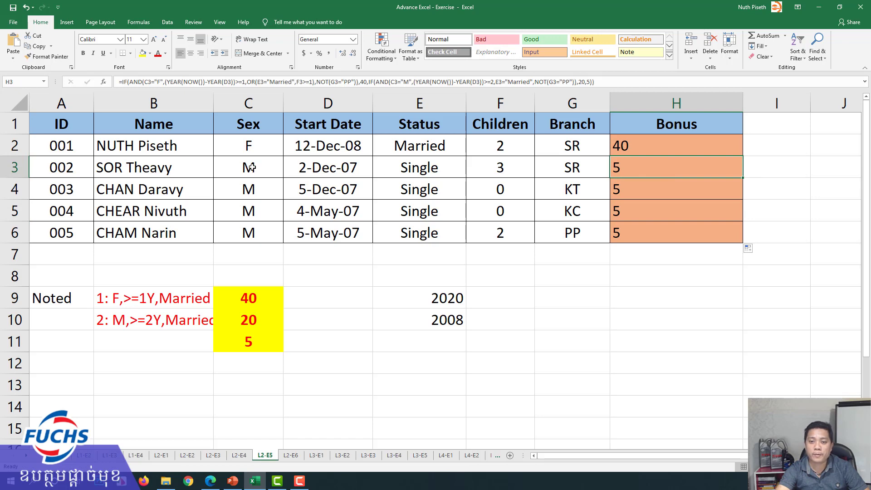
{"action": "left_click", "coordinate": [243, 168]}
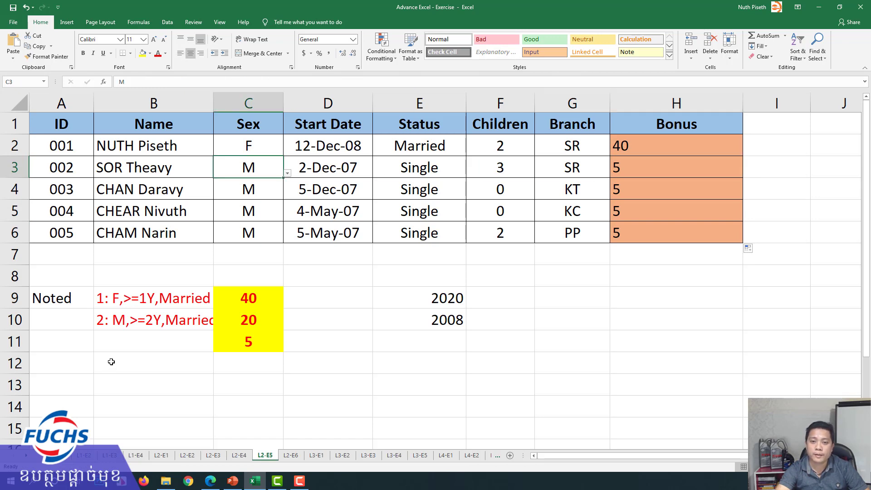
{"action": "left_click", "coordinate": [335, 170]}
{"action": "left_click", "coordinate": [177, 324]}
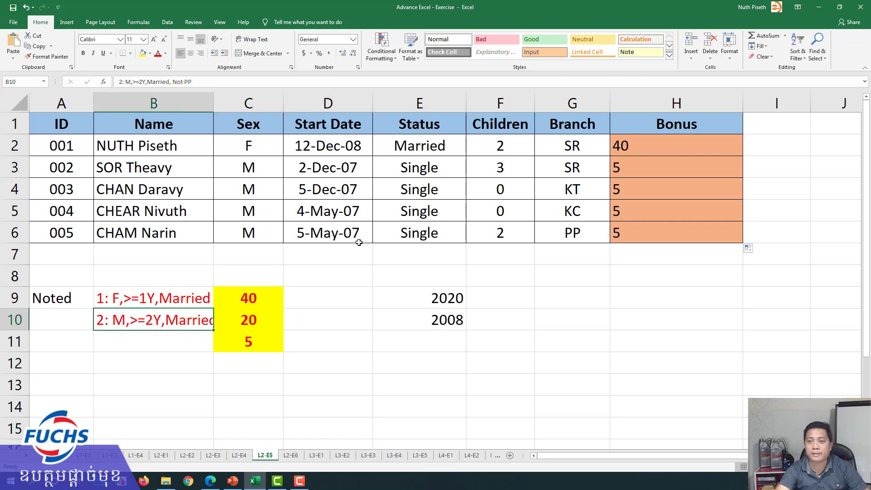
Step: Set E3's marital status to Married from its dropdown so H3's bonus becomes 20
{"action": "left_click", "coordinate": [428, 169]}
{"action": "left_click", "coordinate": [470, 173]}
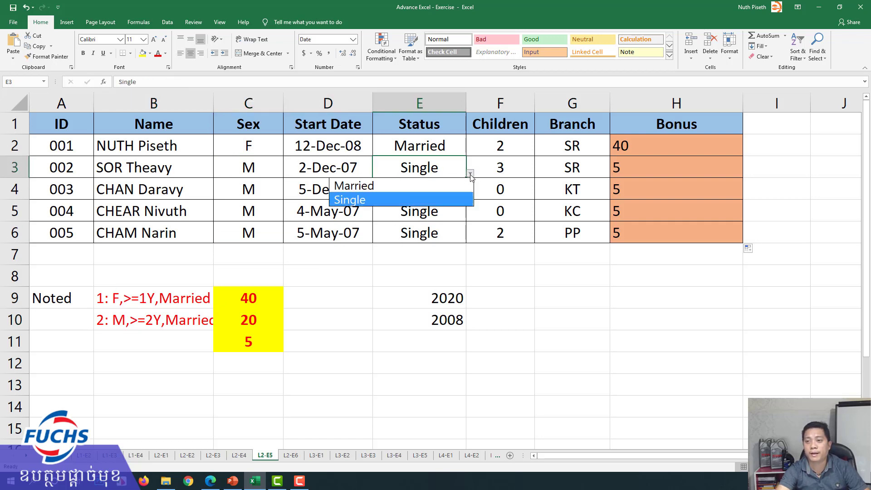
{"action": "left_click", "coordinate": [399, 184]}
{"action": "left_click", "coordinate": [651, 166]}
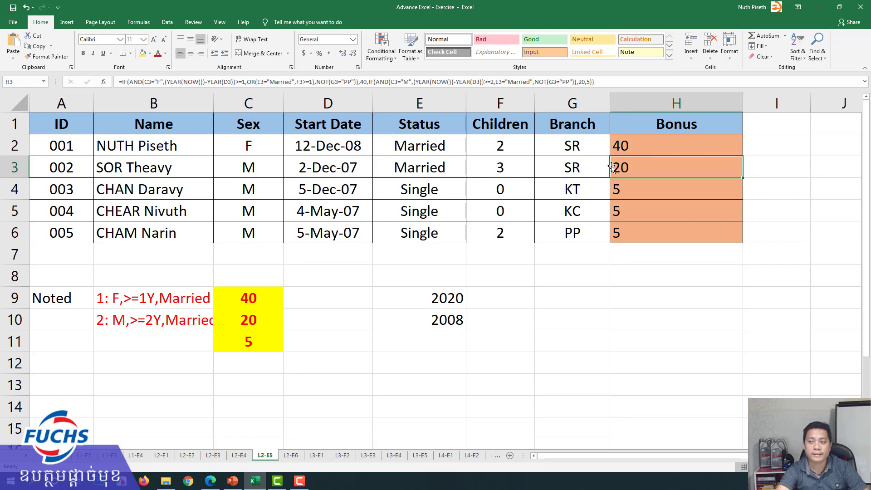
{"action": "left_click", "coordinate": [631, 145]}
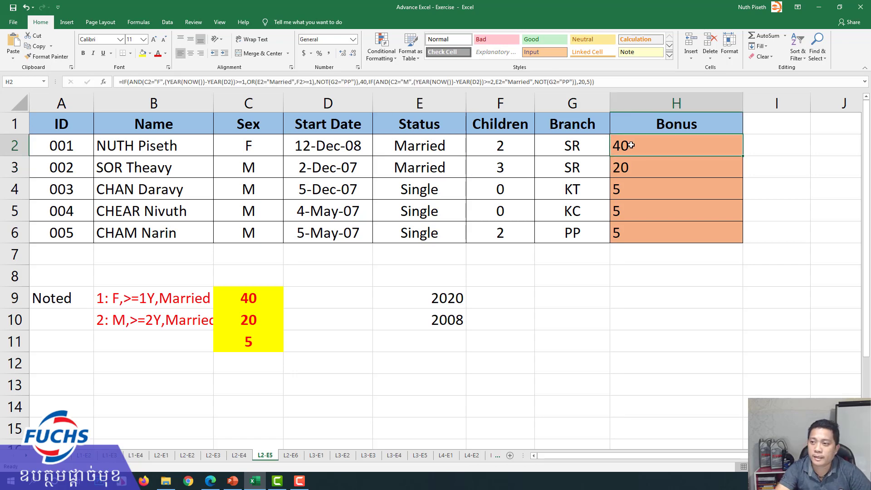
{"action": "double_click", "coordinate": [630, 145]}
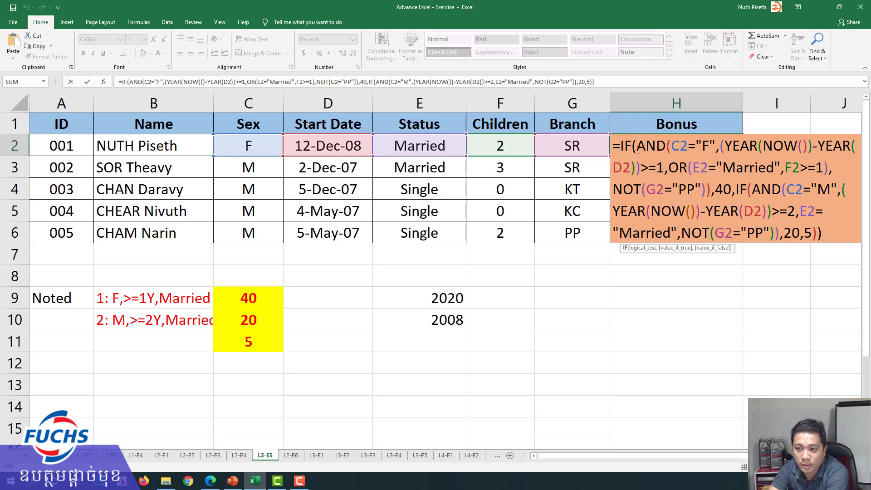
{"action": "left_click", "coordinate": [208, 482]}
{"action": "left_click_drag", "start_coordinate": [219, 254], "coordinate": [403, 254]}
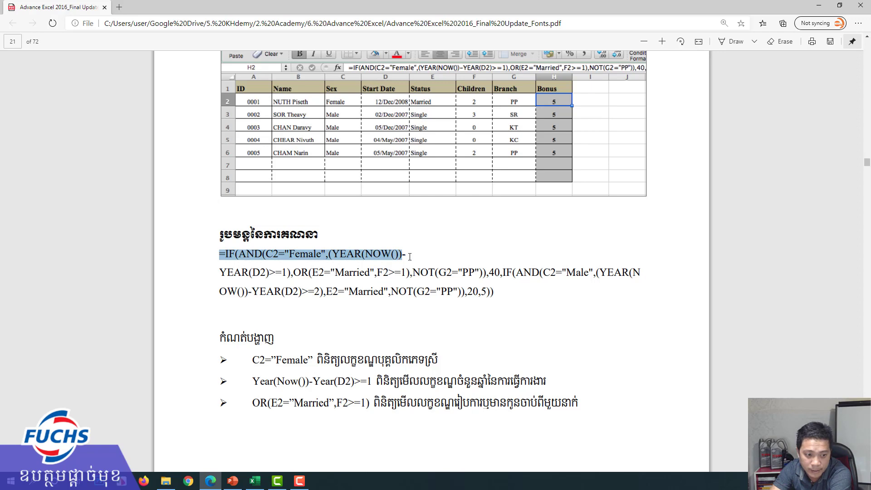
{"action": "left_click", "coordinate": [817, 8]}
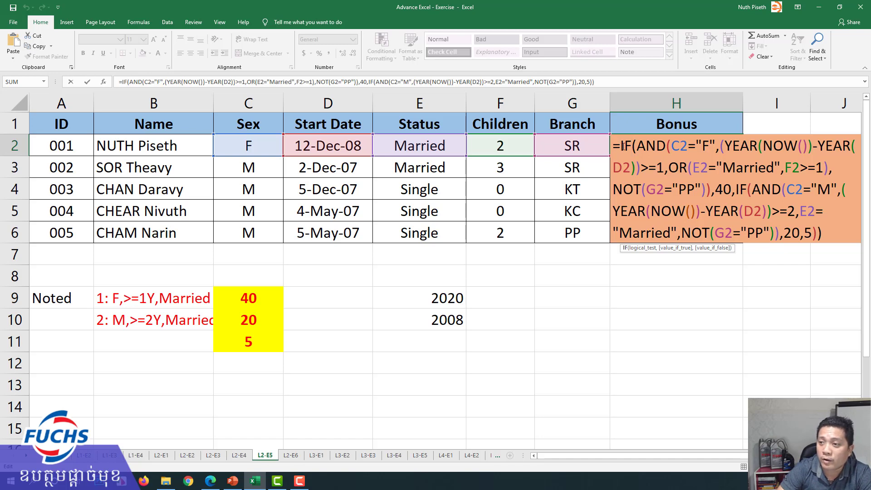
{"action": "left_click_drag", "start_coordinate": [620, 145], "coordinate": [633, 145]}
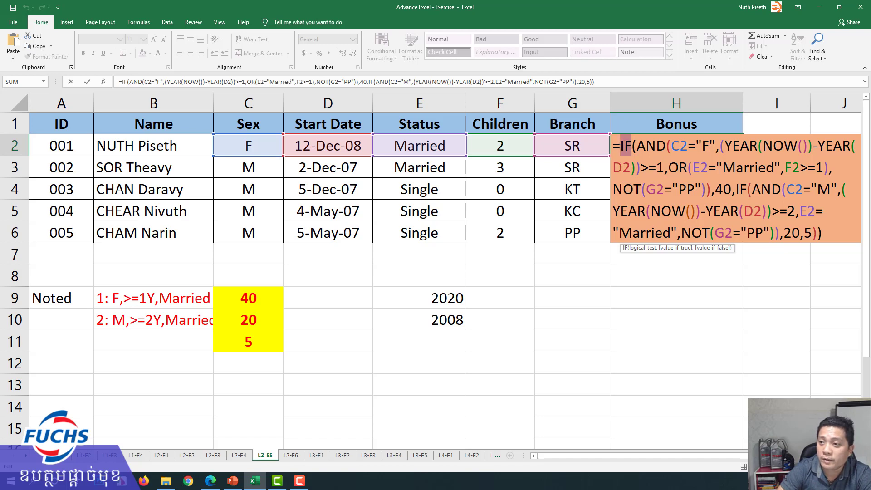
{"action": "left_click", "coordinate": [667, 145]}
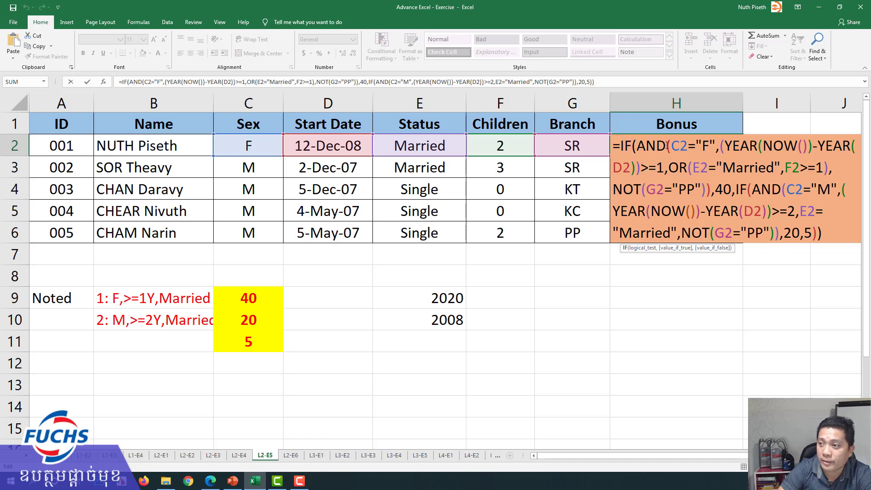
{"action": "left_click_drag", "start_coordinate": [666, 145], "coordinate": [828, 166]}
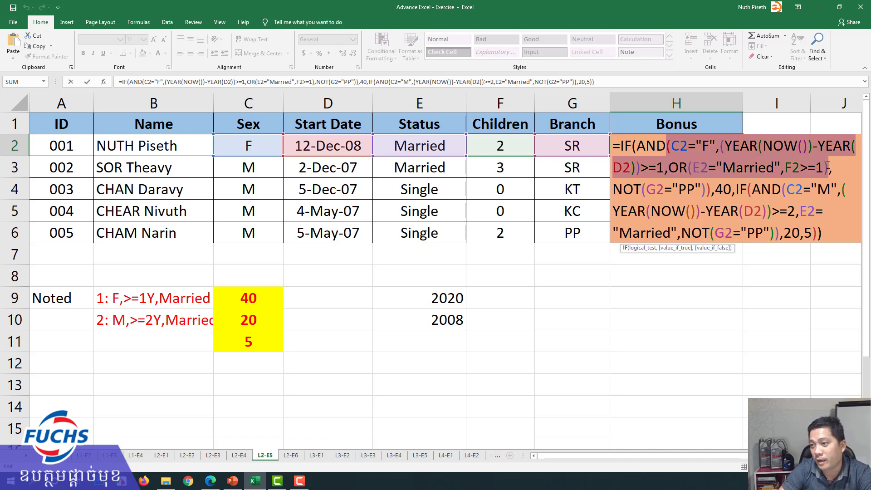
{"action": "mouse_move", "coordinate": [827, 166]}
{"action": "left_mouse_down"}
{"action": "mouse_move", "coordinate": [769, 189]}
{"action": "mouse_move", "coordinate": [711, 190]}
{"action": "left_mouse_up"}
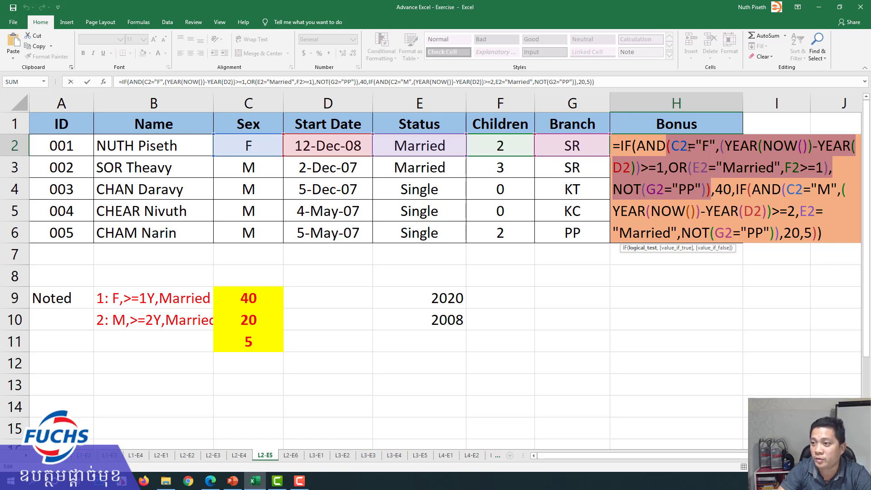
{"action": "left_click", "coordinate": [671, 146]}
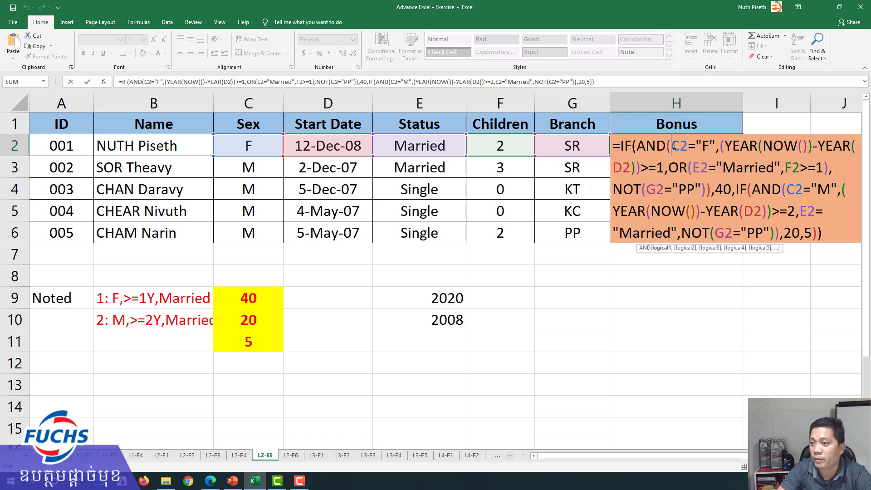
{"action": "mouse_move", "coordinate": [673, 145]}
{"action": "left_mouse_down"}
{"action": "mouse_move", "coordinate": [853, 146]}
{"action": "mouse_move", "coordinate": [642, 166]}
{"action": "mouse_move", "coordinate": [665, 166]}
{"action": "left_mouse_up"}
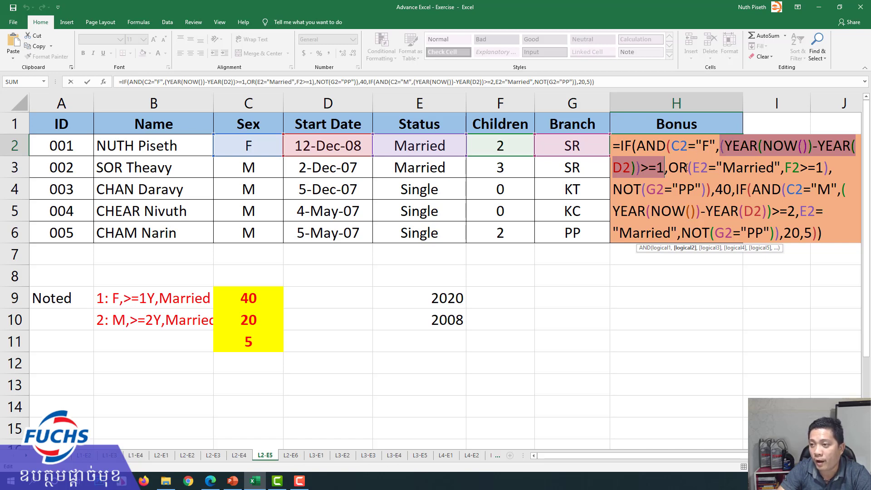
{"action": "left_click_drag", "start_coordinate": [688, 167], "coordinate": [829, 167]}
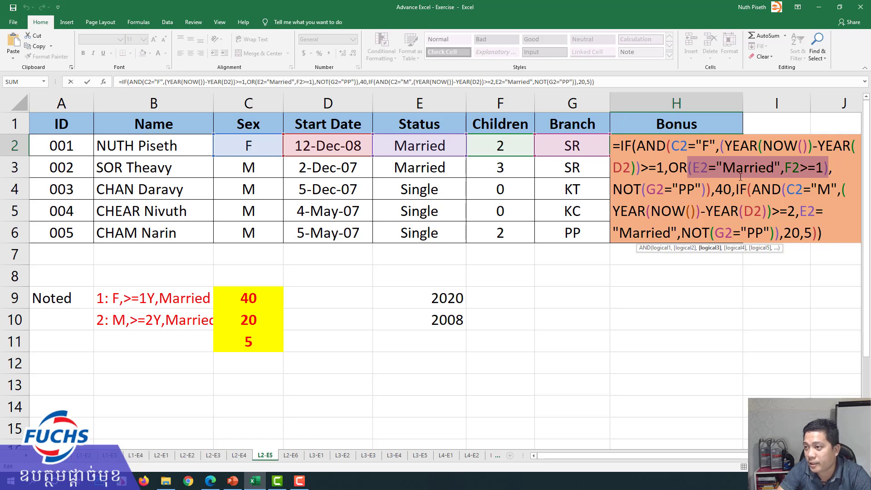
{"action": "left_click_drag", "start_coordinate": [692, 168], "coordinate": [828, 167]}
{"action": "mouse_move", "coordinate": [756, 168]}
{"action": "left_mouse_down"}
{"action": "mouse_move", "coordinate": [690, 168]}
{"action": "mouse_move", "coordinate": [827, 168]}
{"action": "left_mouse_up"}
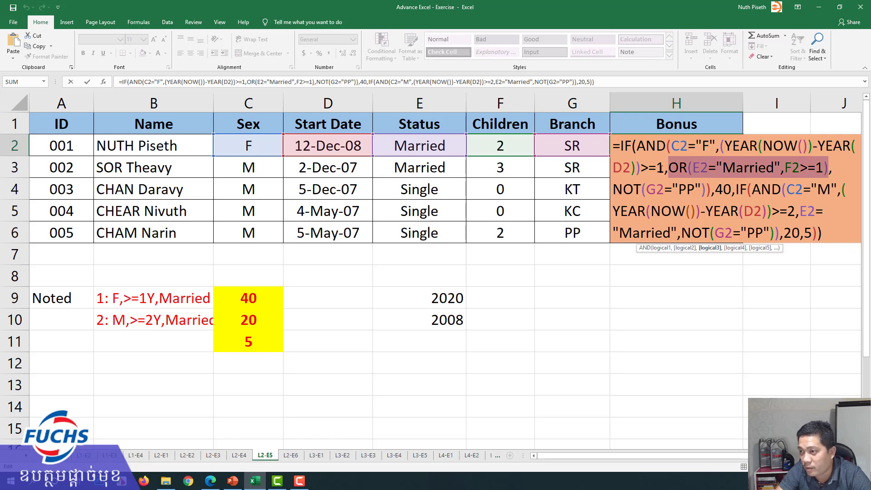
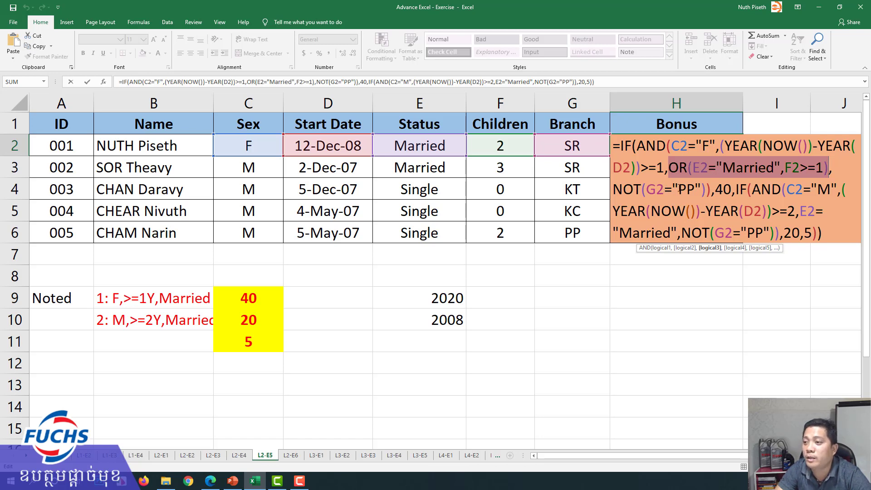
Step: Highlight the AND condition and the 40 bonus amount in H2's formula, then commit it
{"action": "left_click_drag", "start_coordinate": [711, 189], "coordinate": [646, 150]}
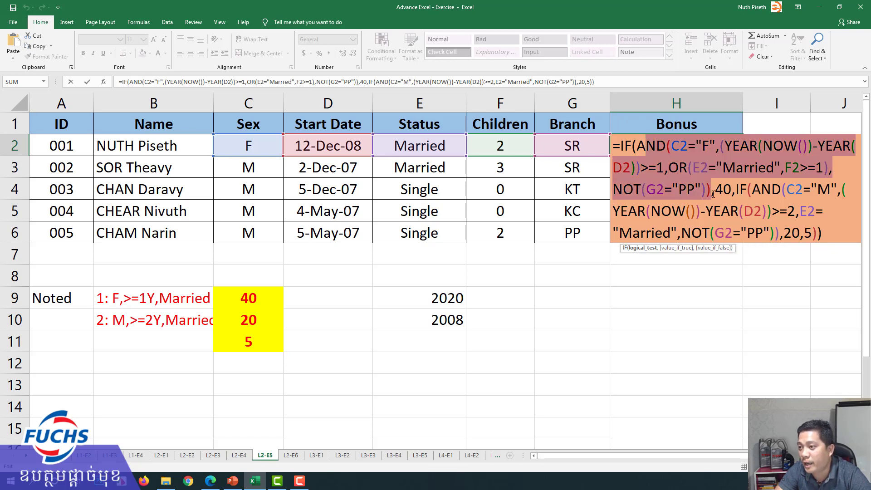
{"action": "left_click_drag", "start_coordinate": [710, 192], "coordinate": [731, 189]}
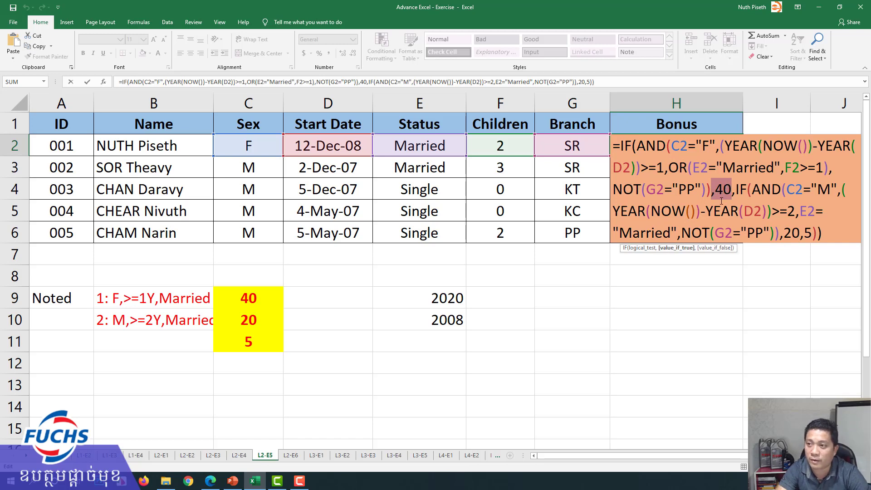
{"action": "key", "text": "Return"}
Step: Change employee 001's Children value in F2 to 0
{"action": "left_click", "coordinate": [522, 146]}
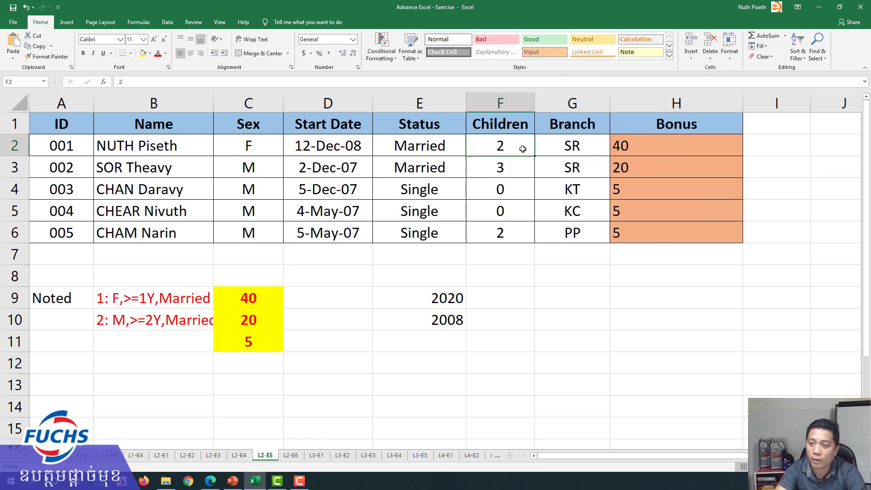
{"action": "type", "text": "0"}
{"action": "key", "text": "Return"}
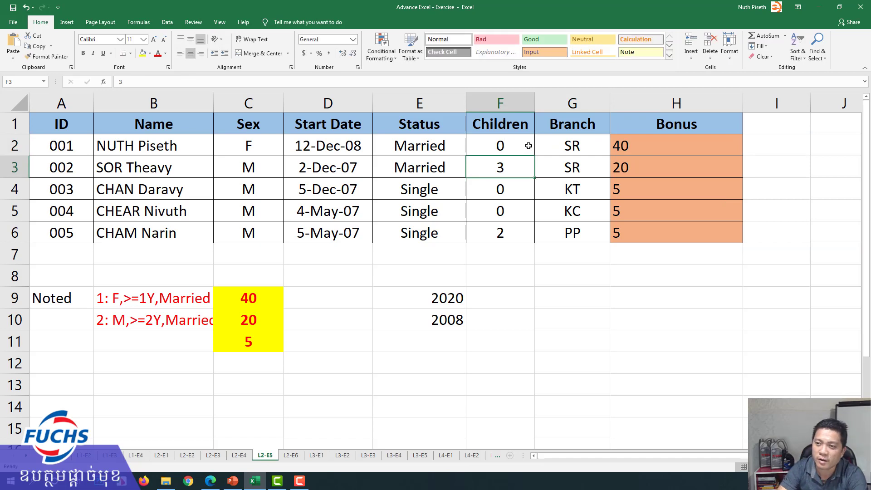
Step: In H2's formula, highlight the OR condition, the Married and children tests, the female test and the not-PP test
{"action": "left_click", "coordinate": [642, 148]}
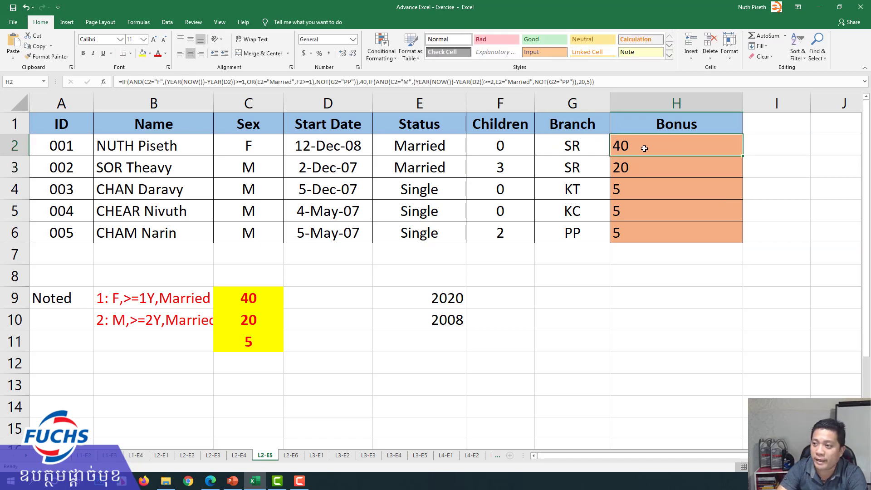
{"action": "double_click", "coordinate": [639, 145]}
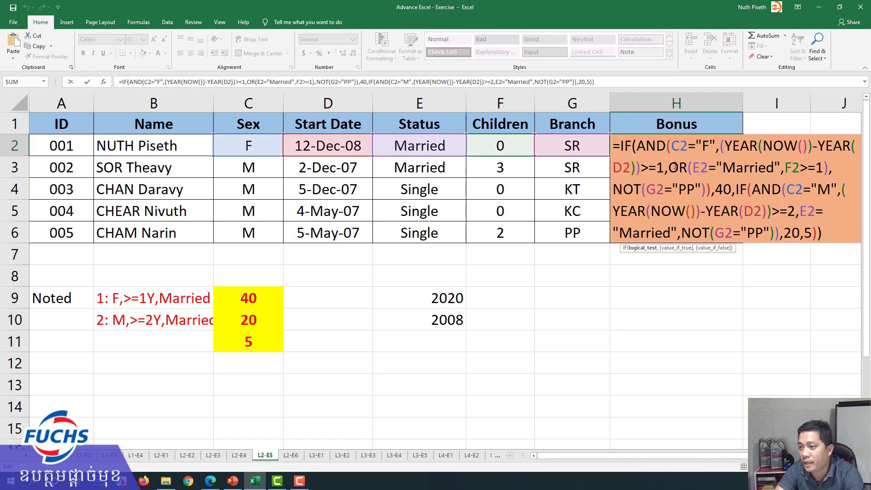
{"action": "left_click", "coordinate": [668, 167]}
{"action": "key", "text": "shift+Right"}
{"action": "key", "text": "shift+Right"}
{"action": "key", "text": "shift+Right"}
{"action": "key", "text": "shift+Right"}
{"action": "key", "text": "shift+Right"}
{"action": "key", "text": "shift+Right"}
{"action": "key", "text": "shift+Right"}
{"action": "key", "text": "shift+Right"}
{"action": "key", "text": "shift+Right"}
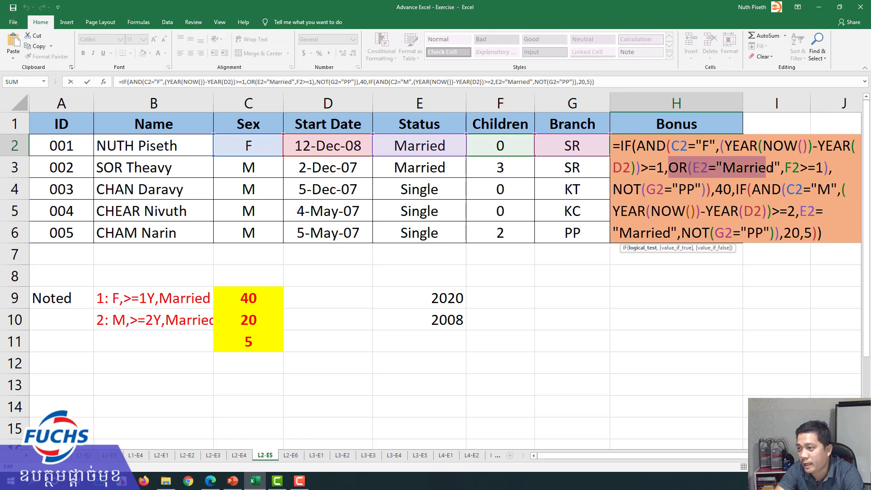
{"action": "key", "text": "shift+Right"}
{"action": "key", "text": "shift+Right"}
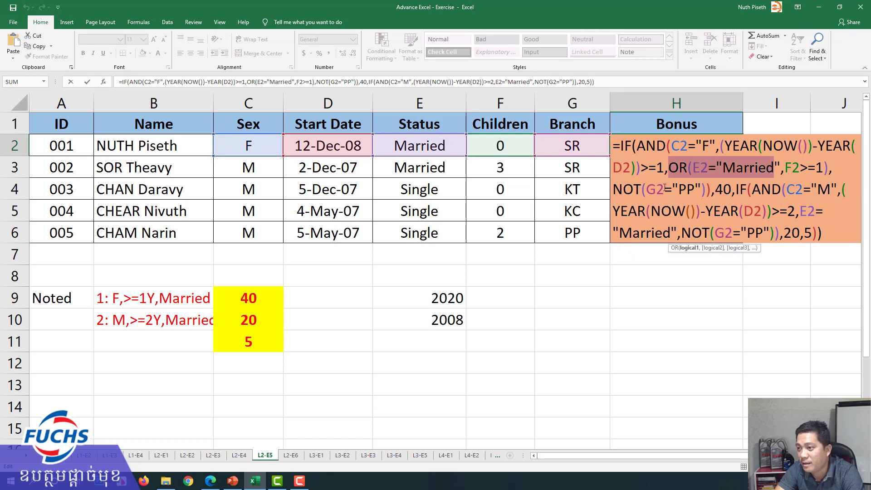
{"action": "left_click_drag", "start_coordinate": [695, 169], "coordinate": [824, 168]}
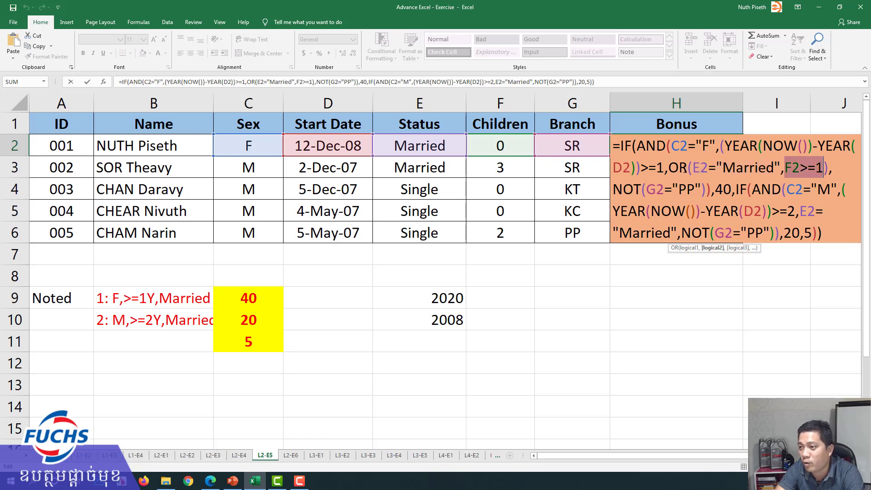
{"action": "mouse_move", "coordinate": [692, 168]}
{"action": "left_mouse_down"}
{"action": "mouse_move", "coordinate": [809, 168]}
{"action": "mouse_move", "coordinate": [670, 170]}
{"action": "left_mouse_up"}
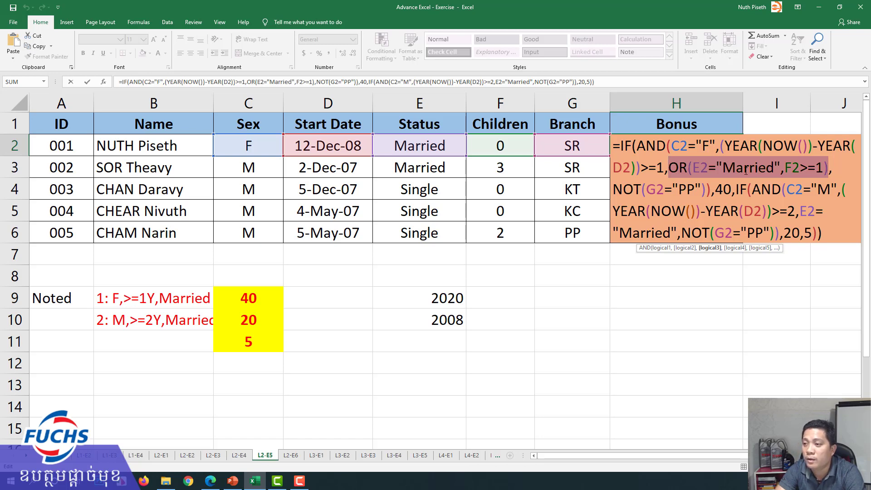
{"action": "mouse_move", "coordinate": [671, 146]}
{"action": "left_mouse_down"}
{"action": "mouse_move", "coordinate": [711, 146]}
{"action": "mouse_move", "coordinate": [665, 167]}
{"action": "mouse_move", "coordinate": [829, 168]}
{"action": "left_mouse_up"}
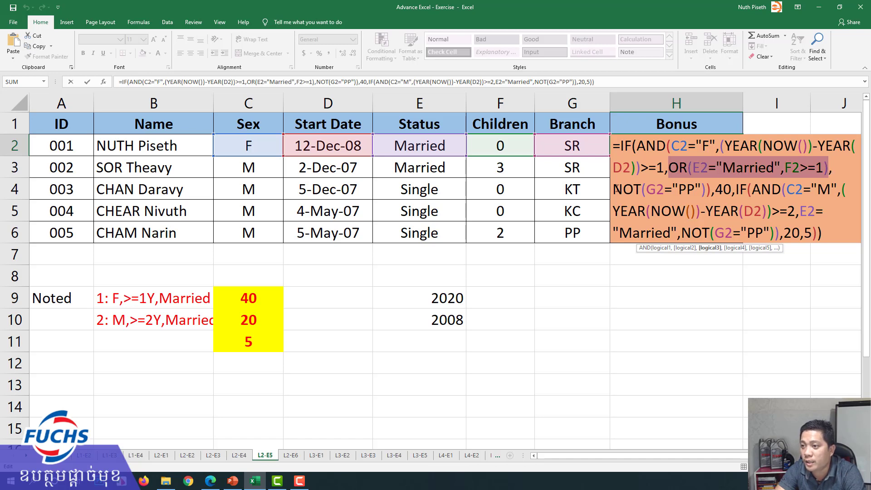
{"action": "left_click_drag", "start_coordinate": [613, 189], "coordinate": [707, 190]}
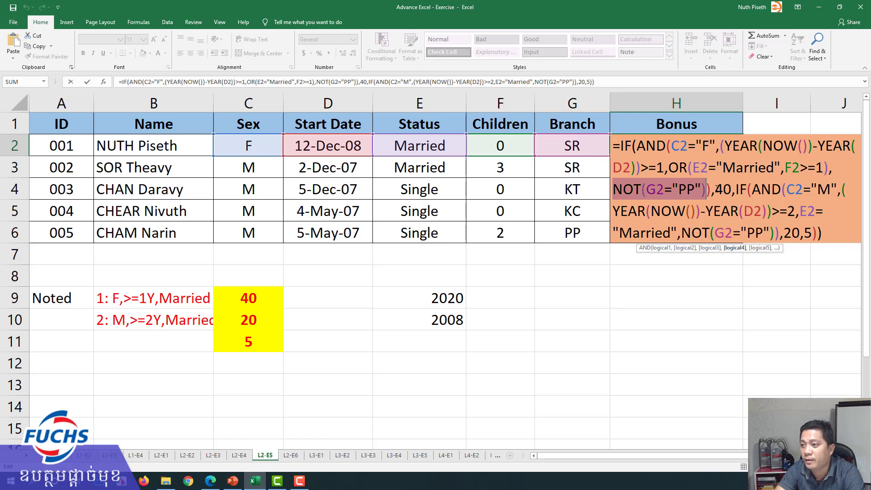
{"action": "left_click_drag", "start_coordinate": [668, 167], "coordinate": [811, 169]}
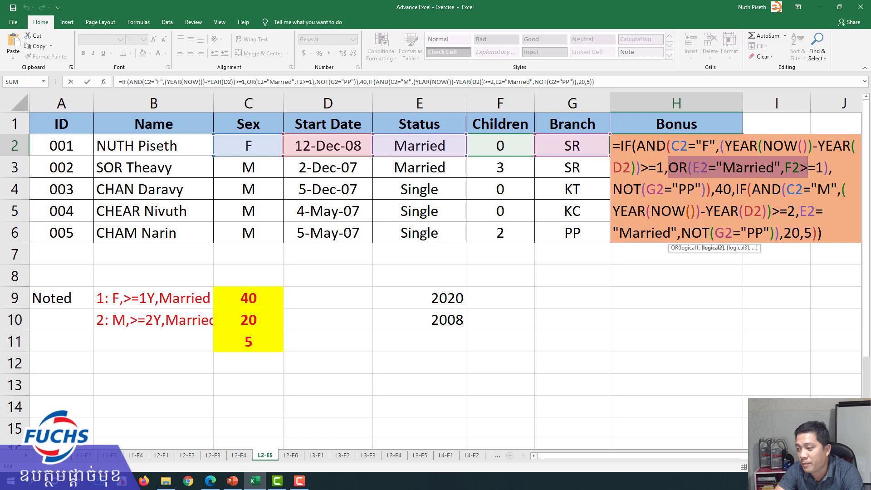
Step: Commit the unchanged Bonus formula, check the Status dropdown choices, and select the Status cells E2:E6
{"action": "key", "text": "Return"}
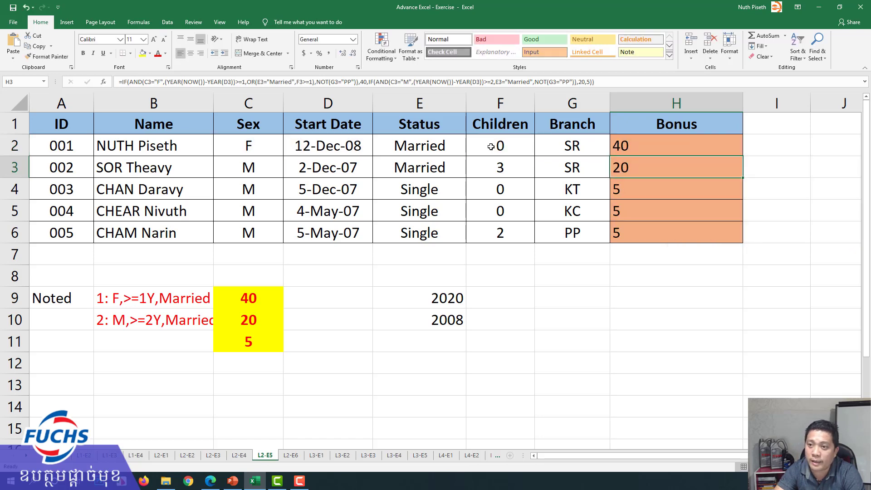
{"action": "left_click", "coordinate": [456, 147]}
{"action": "left_click", "coordinate": [470, 151]}
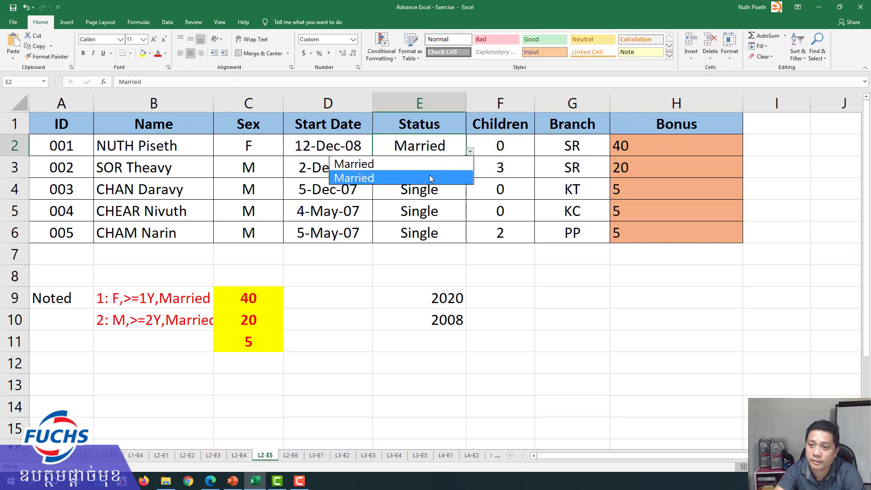
{"action": "left_click", "coordinate": [436, 192]}
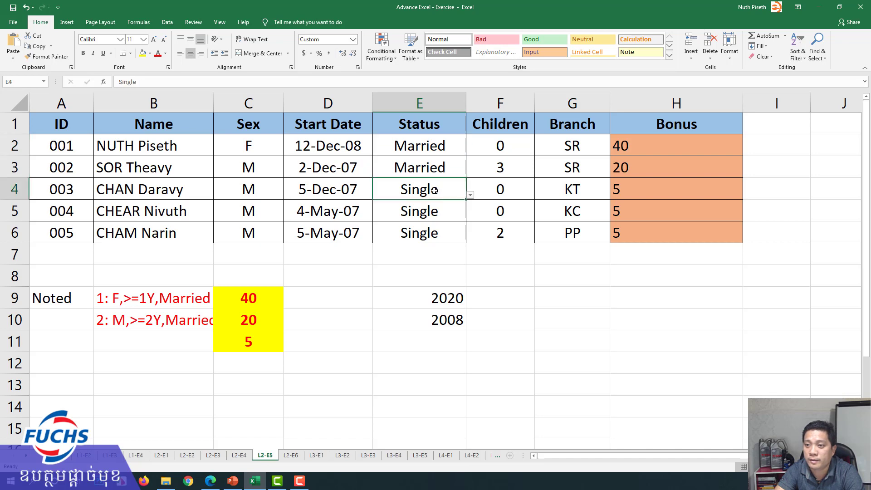
{"action": "left_click", "coordinate": [470, 196]}
{"action": "left_click", "coordinate": [470, 196]}
{"action": "left_click_drag", "start_coordinate": [430, 144], "coordinate": [412, 231]}
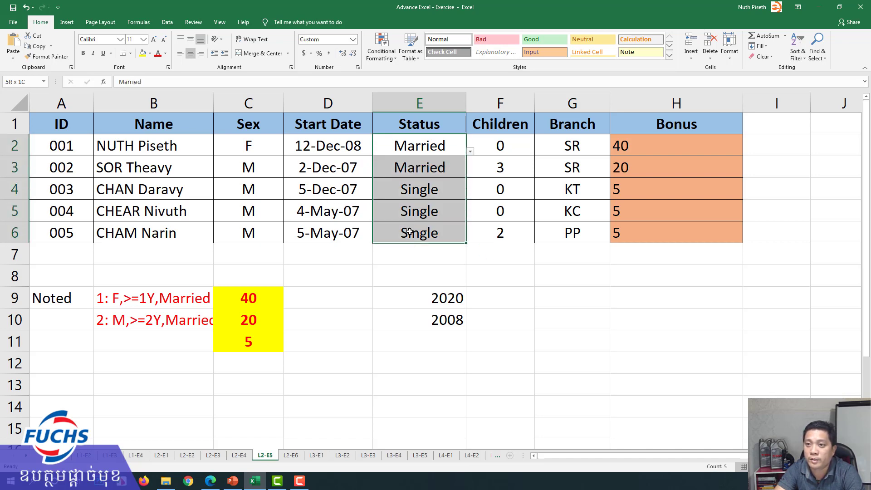
Step: Change the Status cells' data validation to allow Any value
{"action": "left_click", "coordinate": [167, 22]}
{"action": "left_click", "coordinate": [544, 46]}
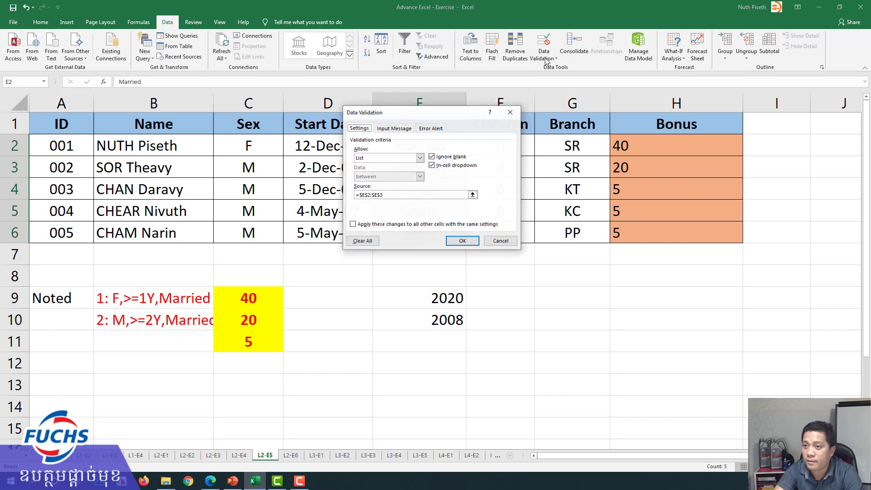
{"action": "left_click", "coordinate": [420, 158]}
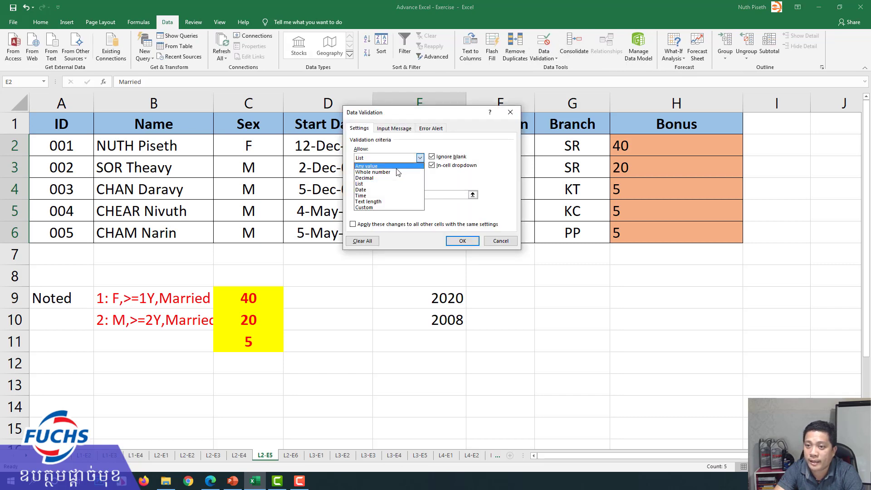
{"action": "left_click", "coordinate": [372, 166]}
{"action": "left_click", "coordinate": [462, 241]}
Step: Enter Single as employee 001's Status in E2
{"action": "left_click", "coordinate": [411, 141]}
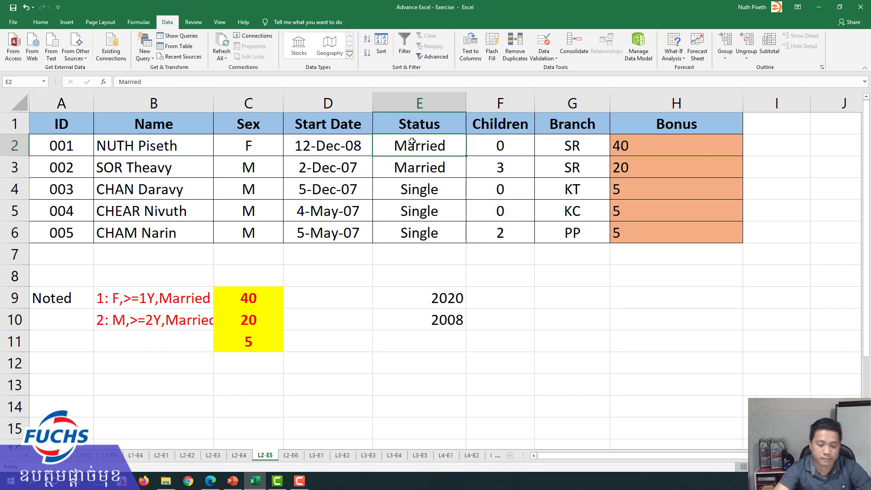
{"action": "type", "text": "S"}
{"action": "key", "text": "Return"}
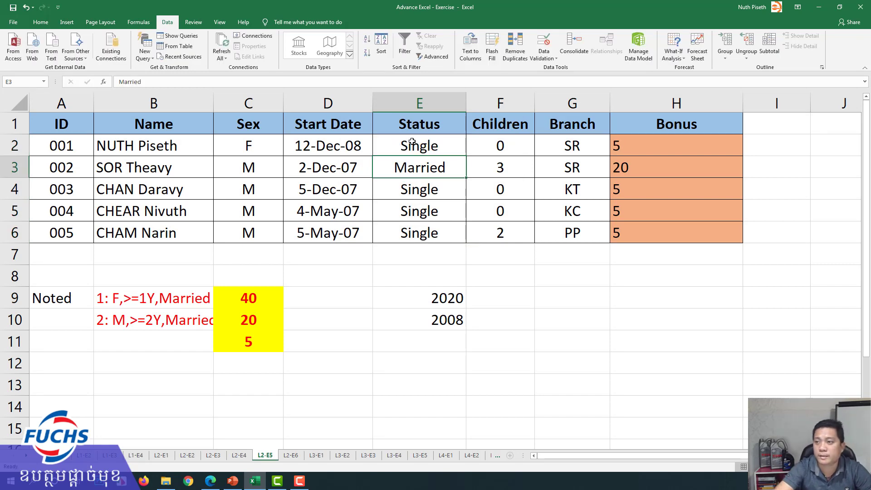
{"action": "left_click", "coordinate": [657, 150]}
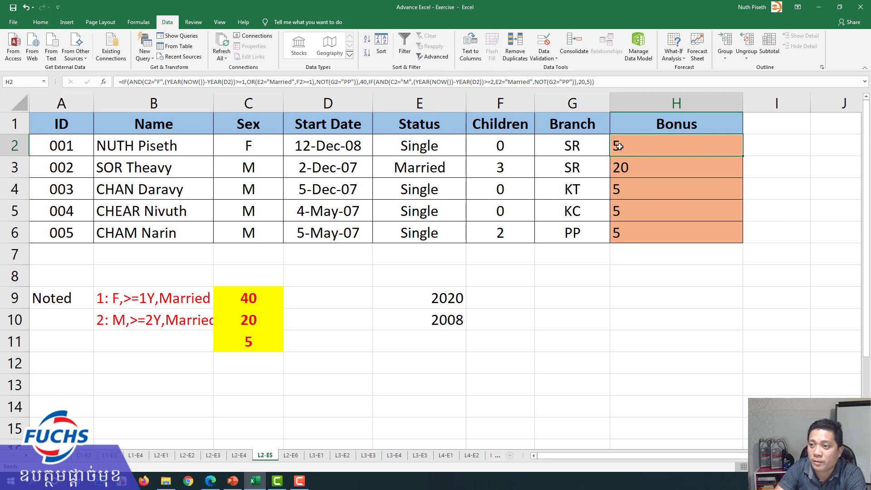
{"action": "double_click", "coordinate": [657, 146]}
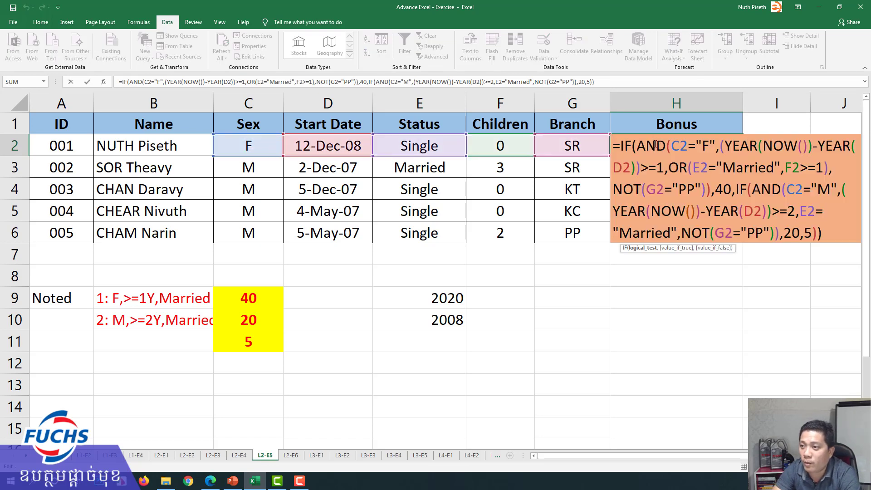
{"action": "left_click_drag", "start_coordinate": [673, 145], "coordinate": [716, 146]}
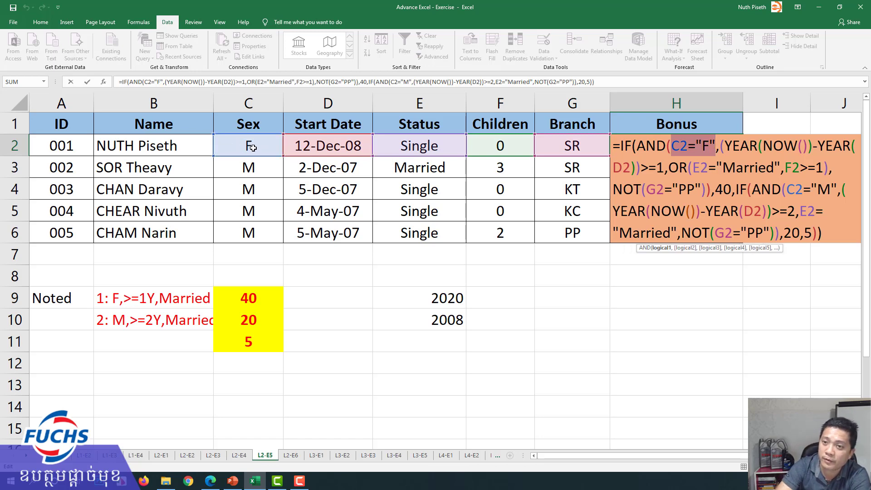
{"action": "mouse_move", "coordinate": [724, 146]}
{"action": "left_mouse_down"}
{"action": "mouse_move", "coordinate": [814, 146]}
{"action": "mouse_move", "coordinate": [664, 166]}
{"action": "mouse_move", "coordinate": [775, 168]}
{"action": "mouse_move", "coordinate": [690, 168]}
{"action": "left_mouse_up"}
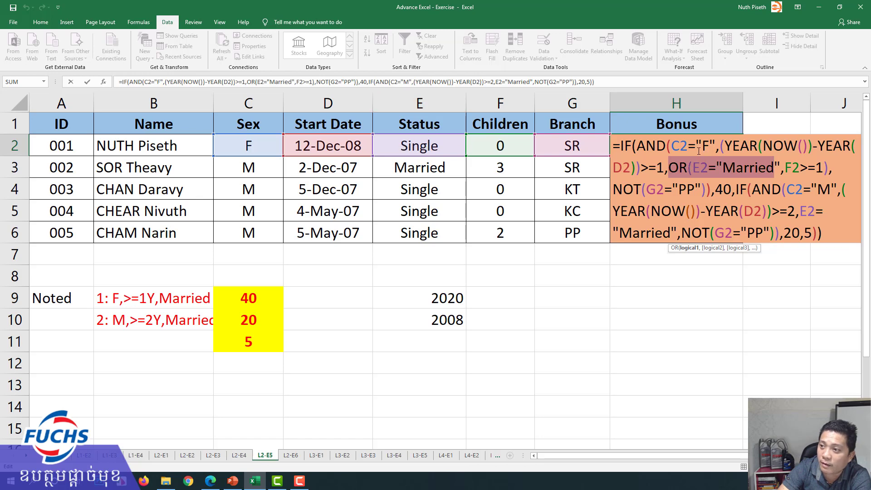
{"action": "left_click", "coordinate": [699, 167]}
{"action": "left_click_drag", "start_coordinate": [692, 167], "coordinate": [774, 168]}
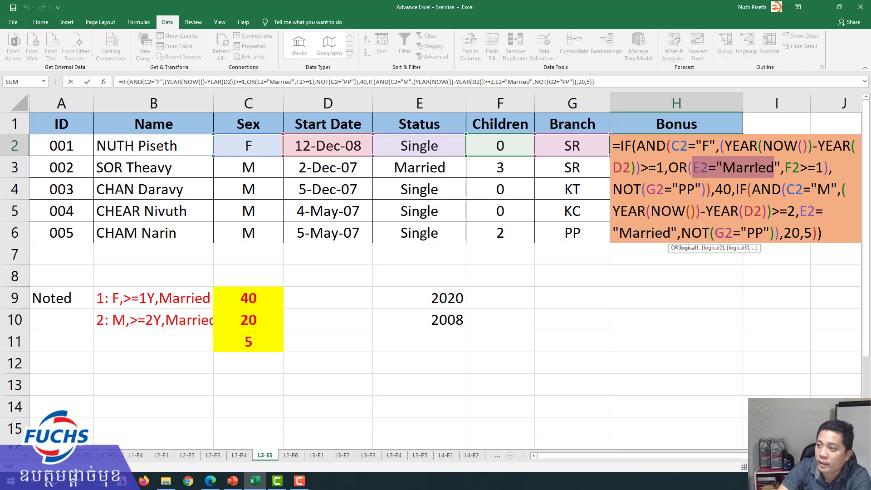
{"action": "mouse_move", "coordinate": [785, 167]}
{"action": "left_mouse_down"}
{"action": "mouse_move", "coordinate": [825, 168]}
{"action": "mouse_move", "coordinate": [670, 167]}
{"action": "left_mouse_up"}
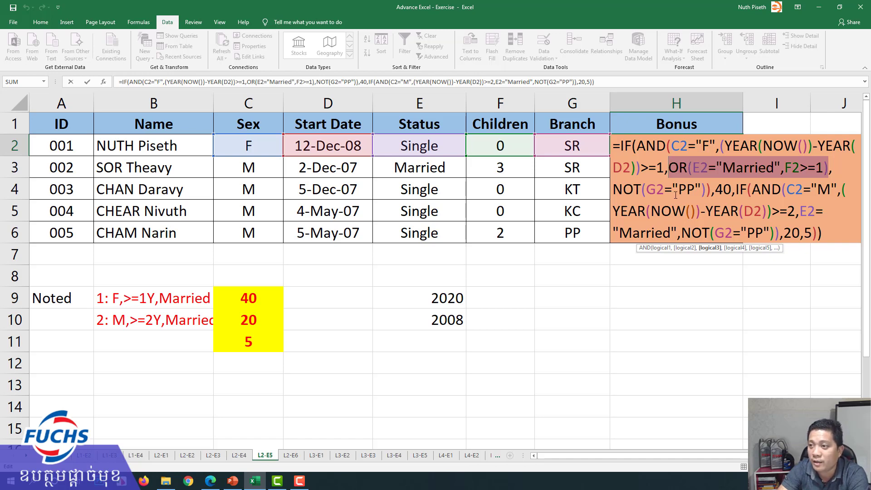
{"action": "left_click_drag", "start_coordinate": [636, 146], "coordinate": [711, 189]}
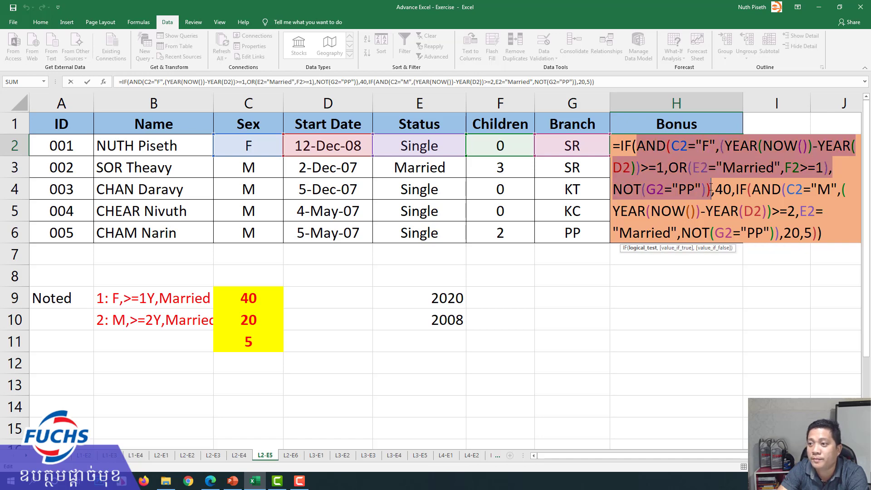
{"action": "left_click_drag", "start_coordinate": [668, 167], "coordinate": [830, 168]}
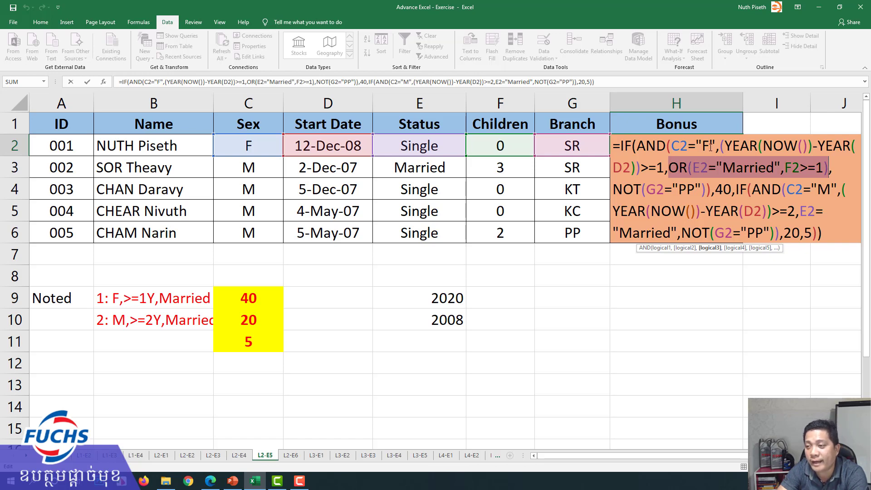
{"action": "left_click_drag", "start_coordinate": [670, 145], "coordinate": [792, 146]}
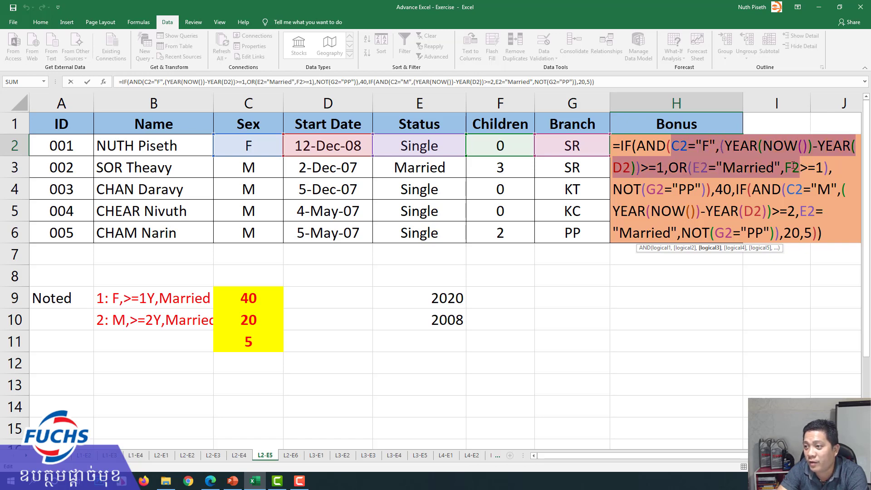
{"action": "mouse_move", "coordinate": [792, 145]}
{"action": "left_mouse_down"}
{"action": "mouse_move", "coordinate": [785, 171]}
{"action": "mouse_move", "coordinate": [707, 189]}
{"action": "left_mouse_up"}
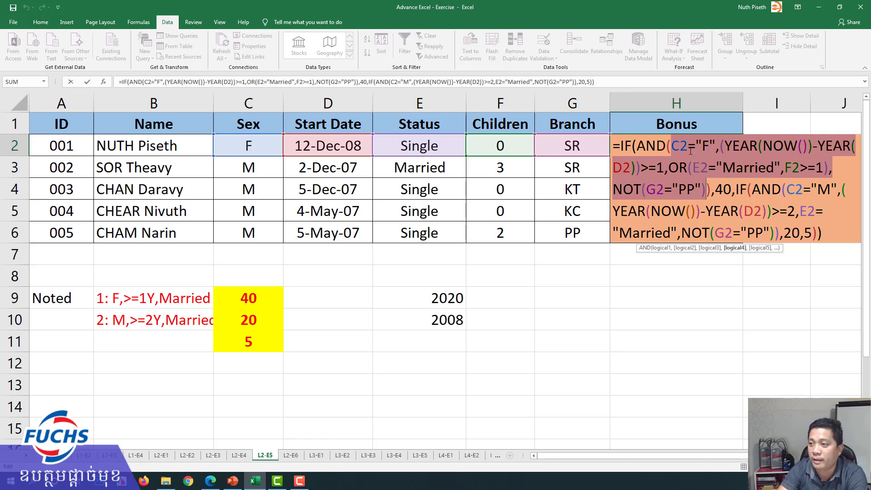
{"action": "left_click", "coordinate": [699, 169]}
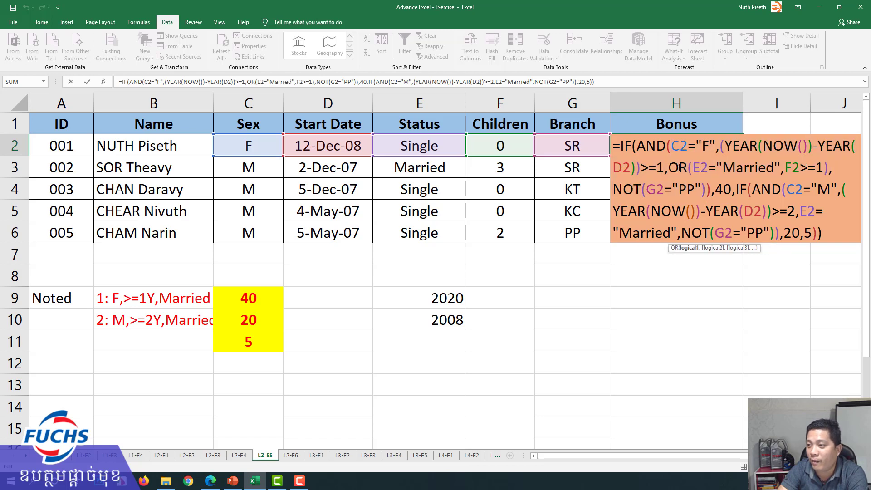
{"action": "left_click_drag", "start_coordinate": [669, 167], "coordinate": [824, 167]}
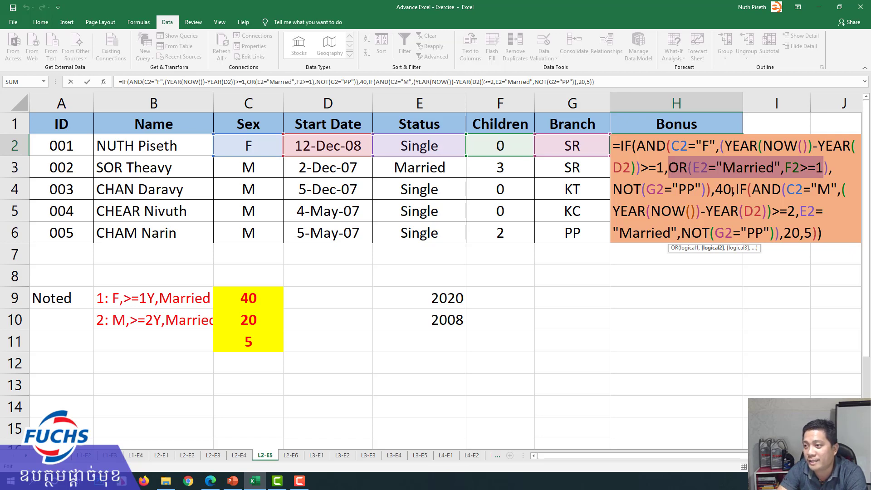
{"action": "left_click_drag", "start_coordinate": [732, 189], "coordinate": [628, 146]}
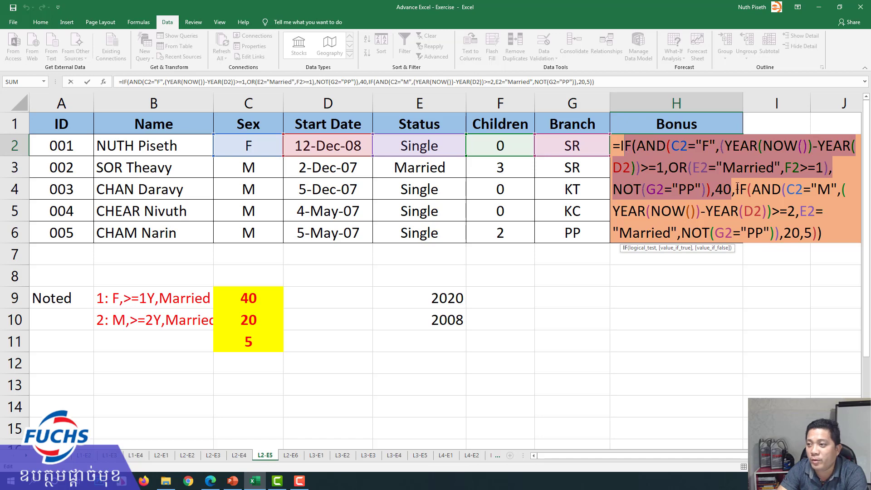
Step: Highlight the second IF's AND test and its "M" value in H2's Bonus formula
{"action": "left_click_drag", "start_coordinate": [737, 189], "coordinate": [831, 190]}
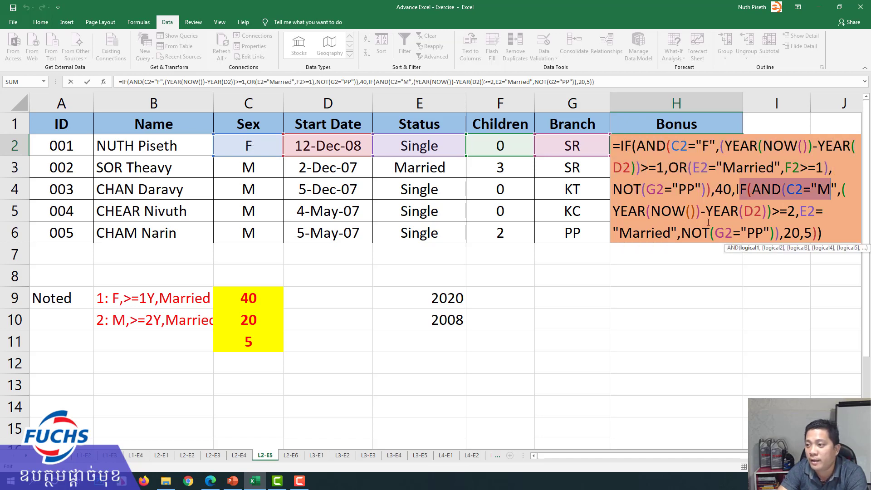
{"action": "left_click", "coordinate": [746, 189]}
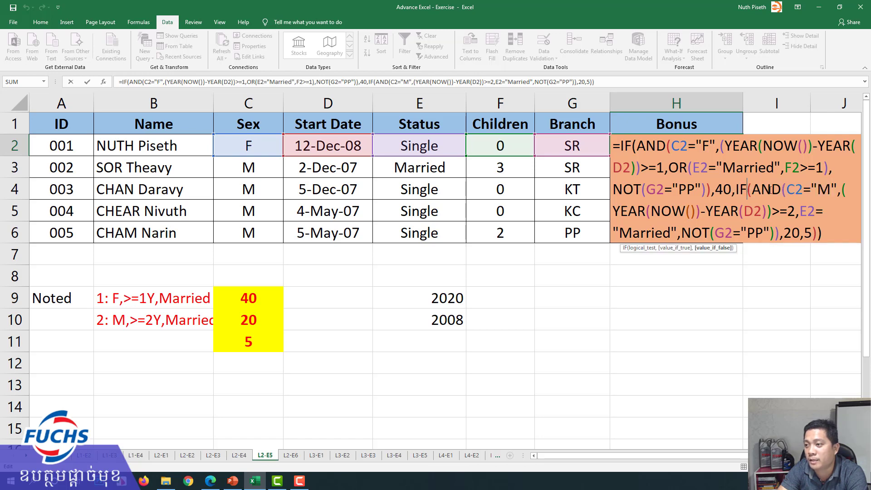
{"action": "left_click_drag", "start_coordinate": [817, 189], "coordinate": [845, 190]}
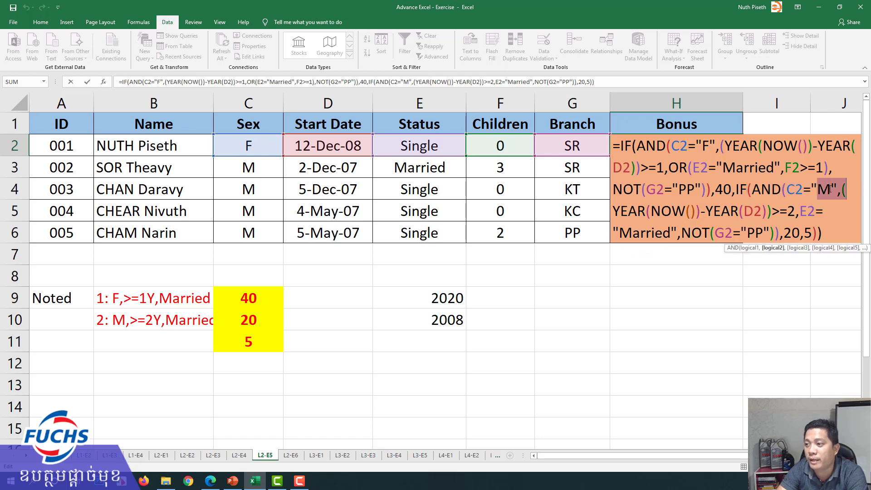
{"action": "mouse_move", "coordinate": [735, 189]}
{"action": "left_mouse_down"}
{"action": "mouse_move", "coordinate": [789, 221]}
{"action": "mouse_move", "coordinate": [780, 233]}
{"action": "left_mouse_up"}
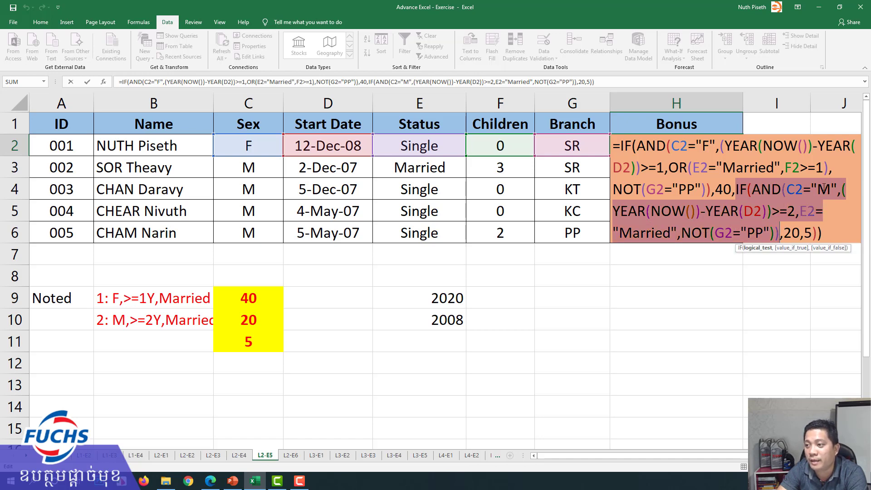
{"action": "left_click", "coordinate": [806, 235]}
Step: Commit the Bonus formula, then reopen H2 in edit mode to show its colour-coded references
{"action": "key", "text": "Return"}
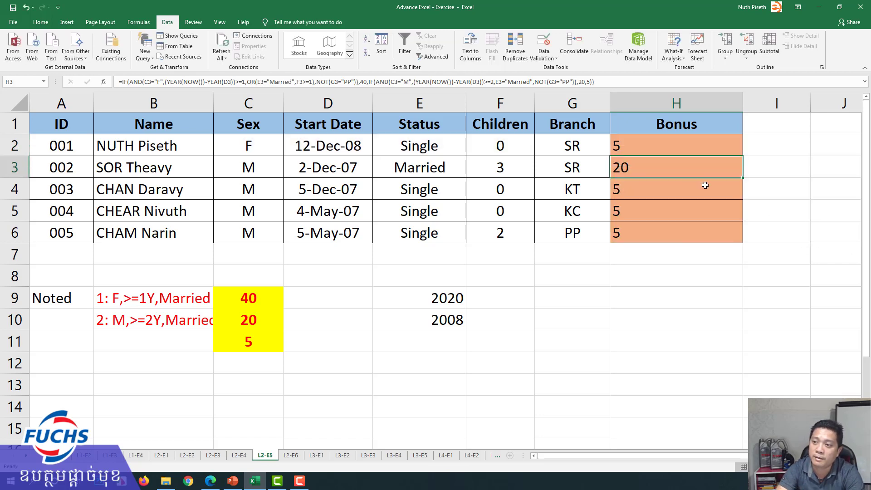
{"action": "left_click", "coordinate": [669, 148]}
{"action": "double_click", "coordinate": [669, 148]}
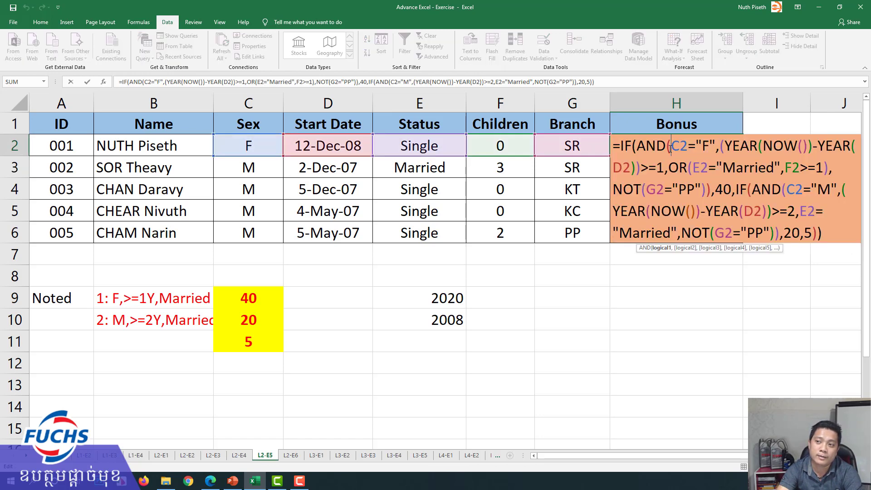
{"action": "key", "text": "Return"}
{"action": "left_click", "coordinate": [670, 149]}
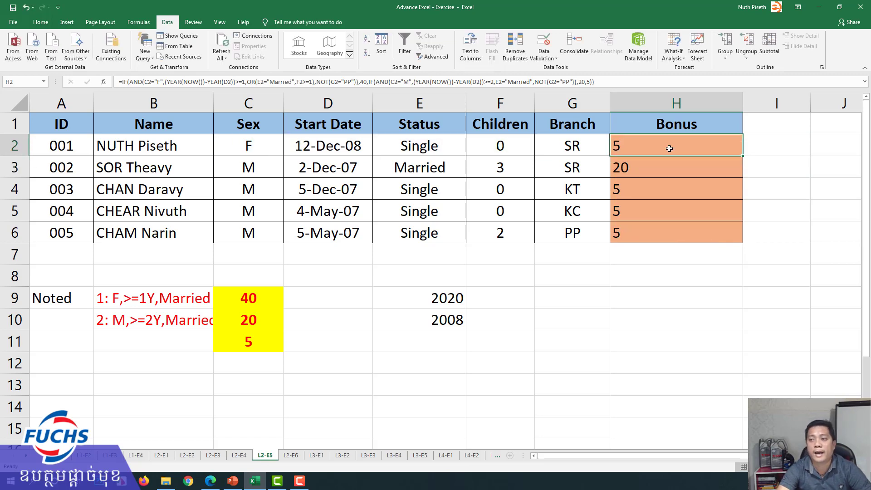
{"action": "double_click", "coordinate": [670, 147]}
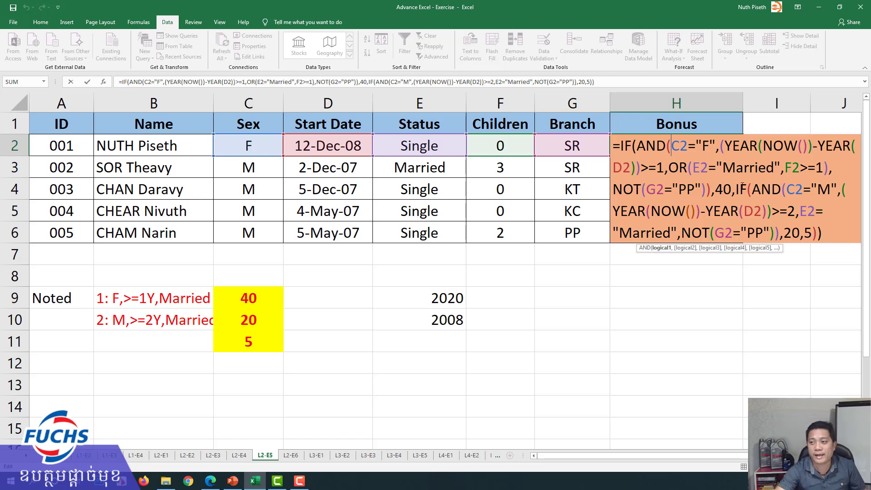
{"action": "left_click", "coordinate": [797, 145]}
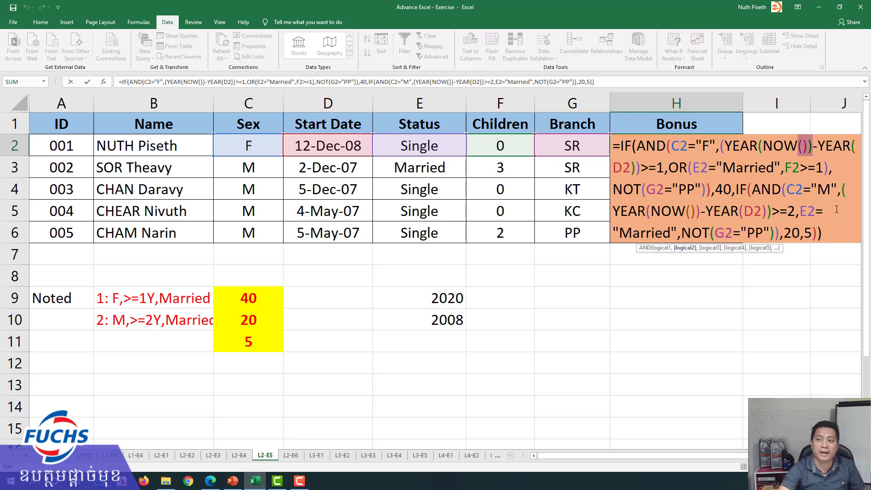
{"action": "left_click_drag", "start_coordinate": [757, 144], "coordinate": [814, 144]}
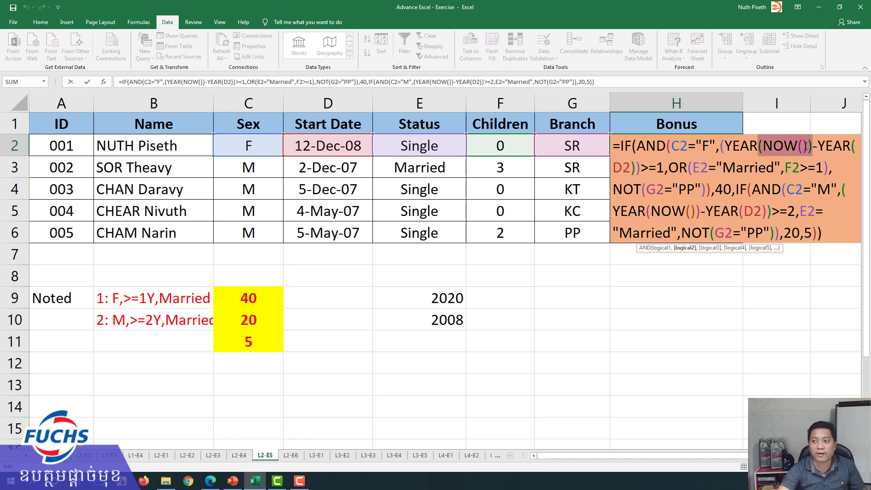
{"action": "left_click", "coordinate": [807, 145]}
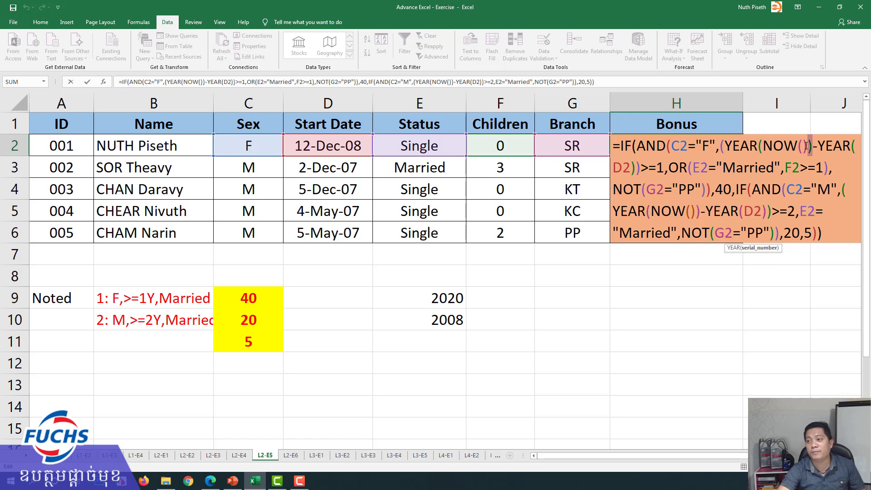
{"action": "left_click", "coordinate": [805, 146]}
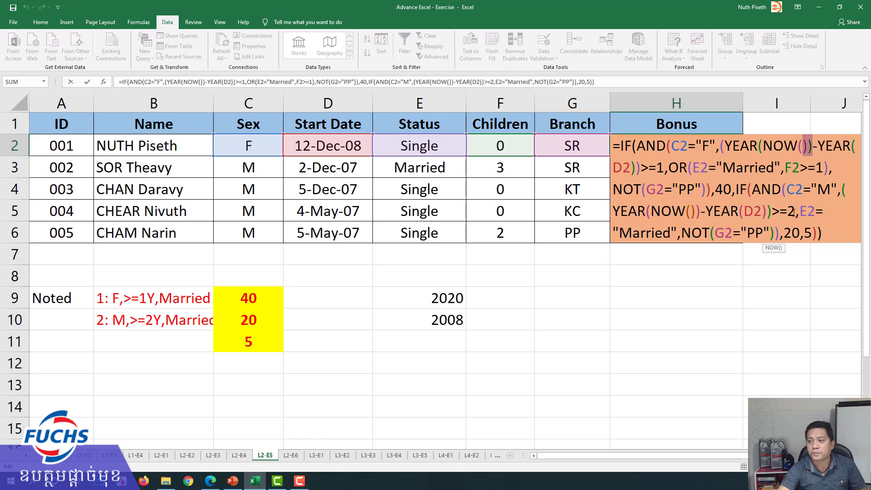
{"action": "left_click", "coordinate": [674, 150]}
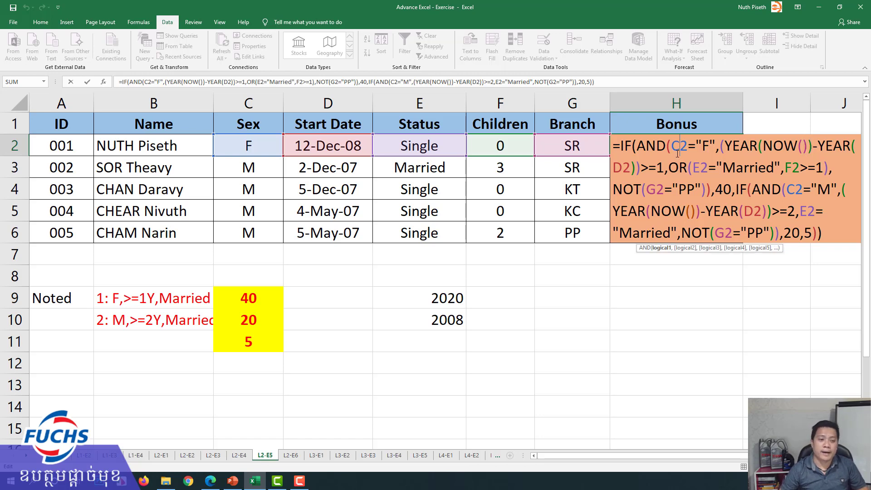